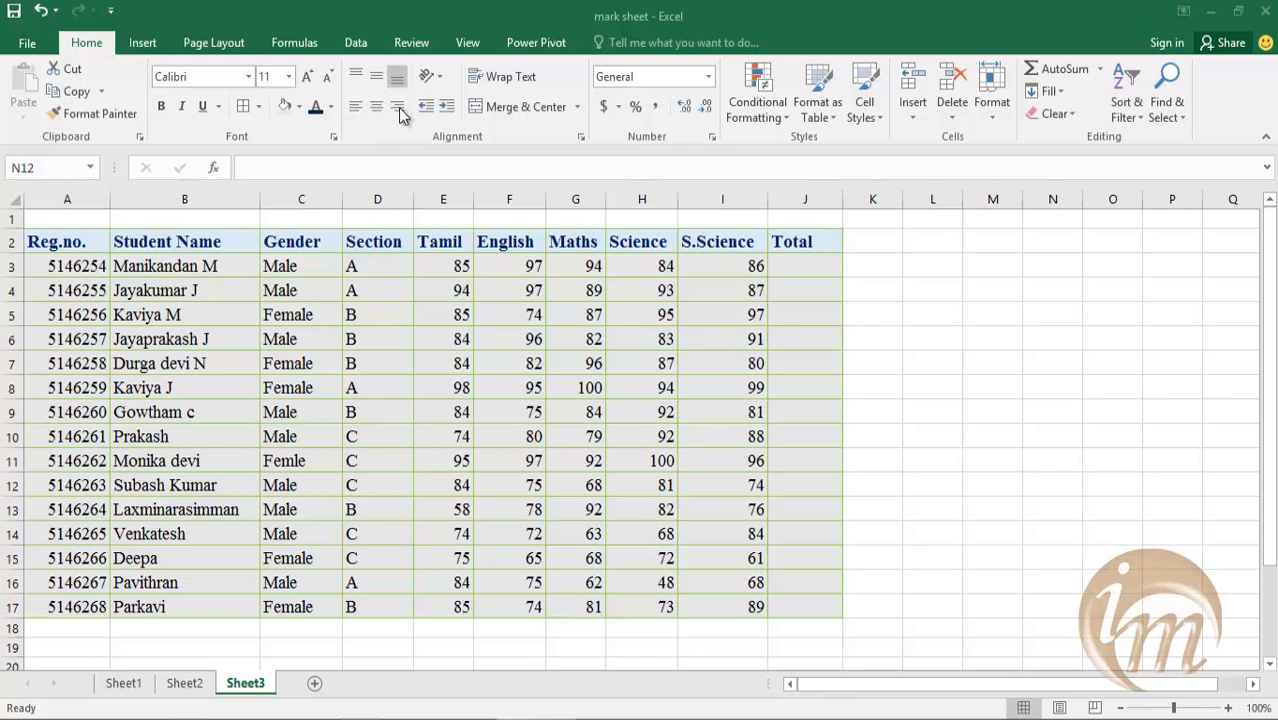
Step: Try right and top alignment on the Tamil mark in cell E3, ending with middle and centre alignment
left_click(431, 266)
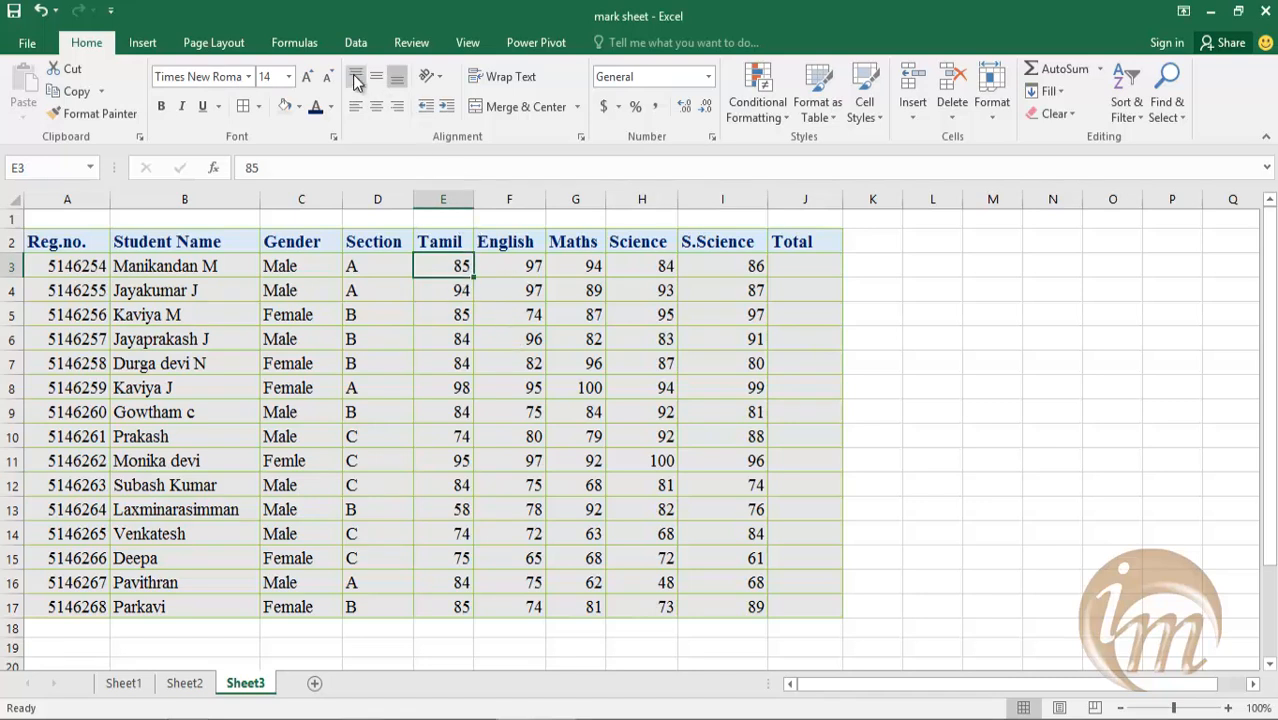
left_click(395, 110)
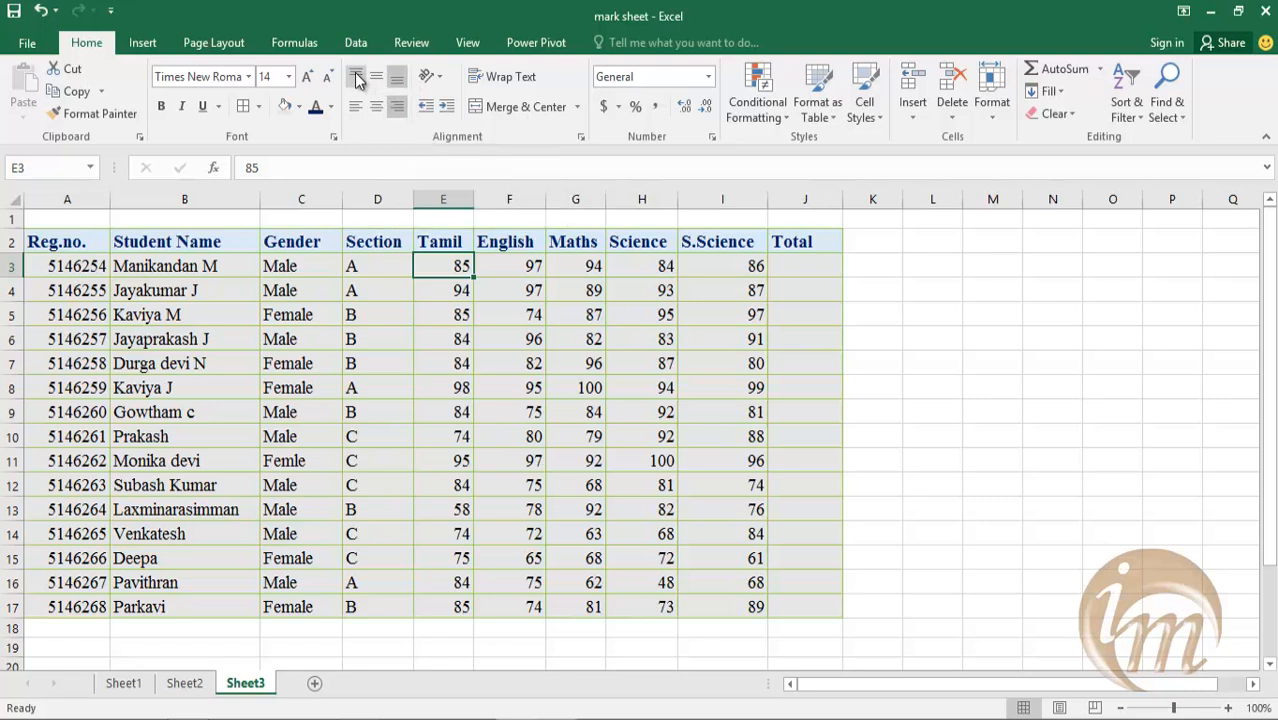
left_click(357, 79)
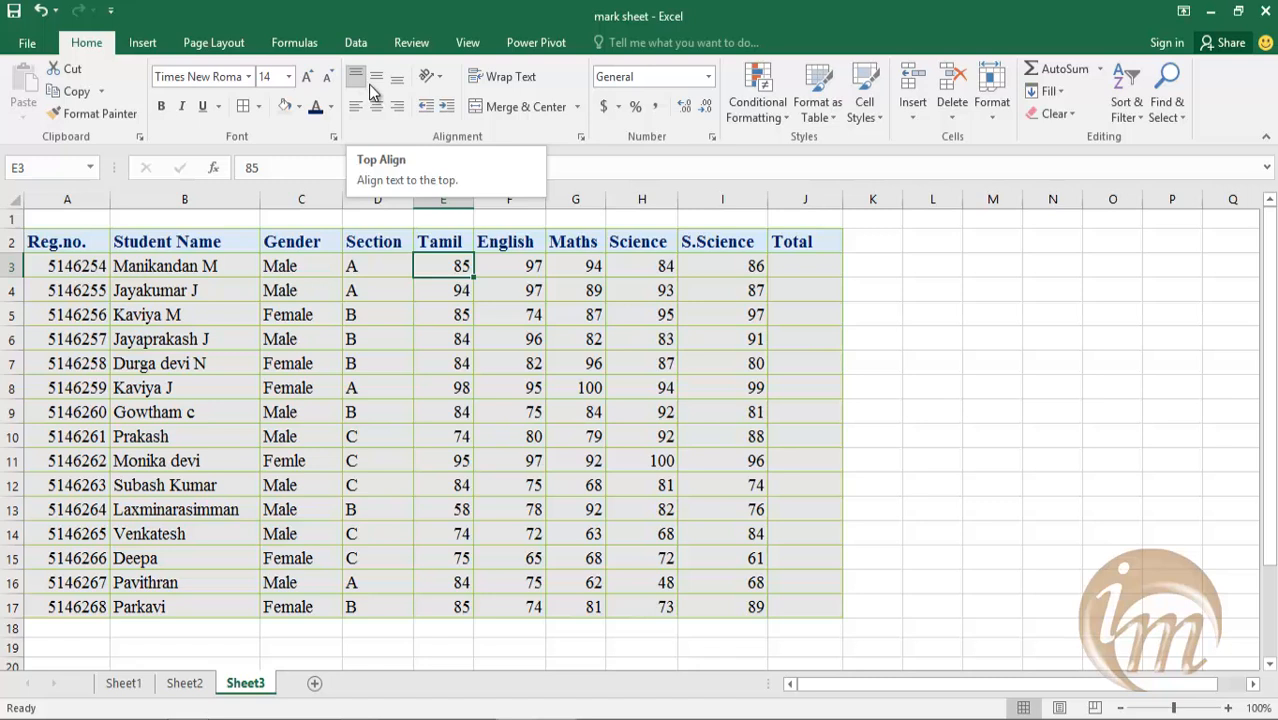
left_click(375, 80)
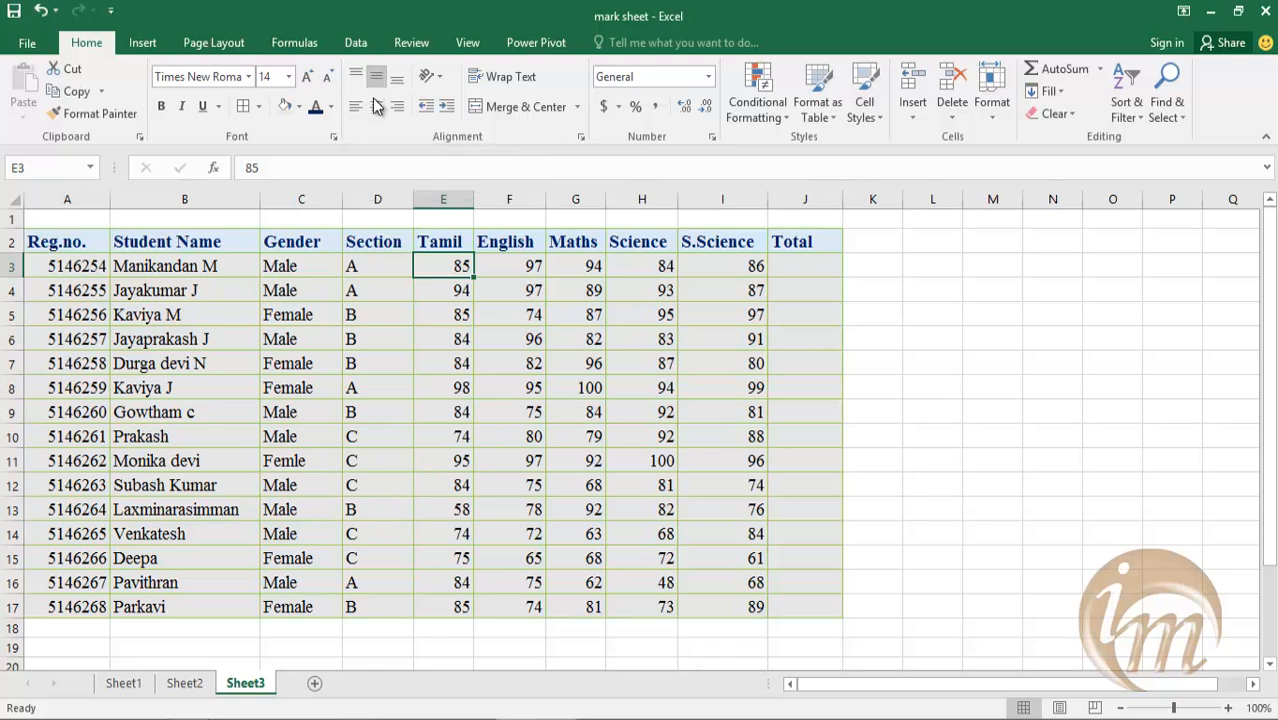
left_click(376, 106)
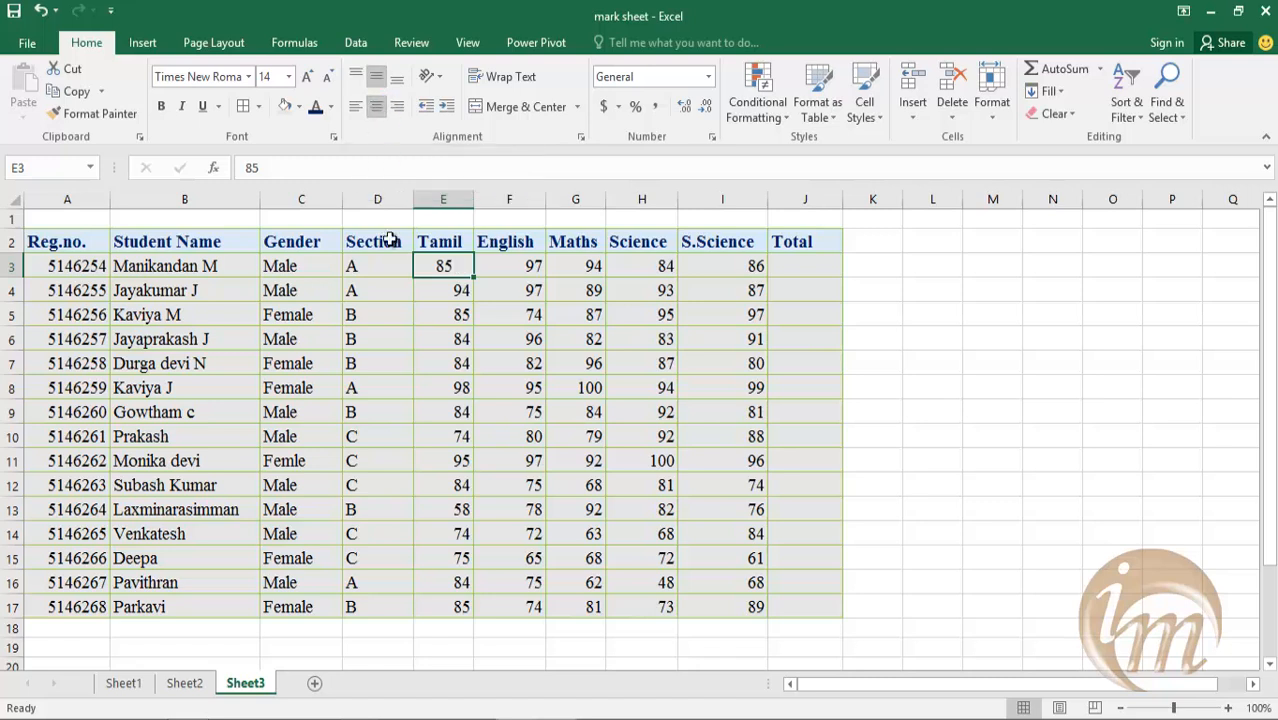
Step: Reduce the font size of the mark in cell E3 to 9
double_click(455, 267)
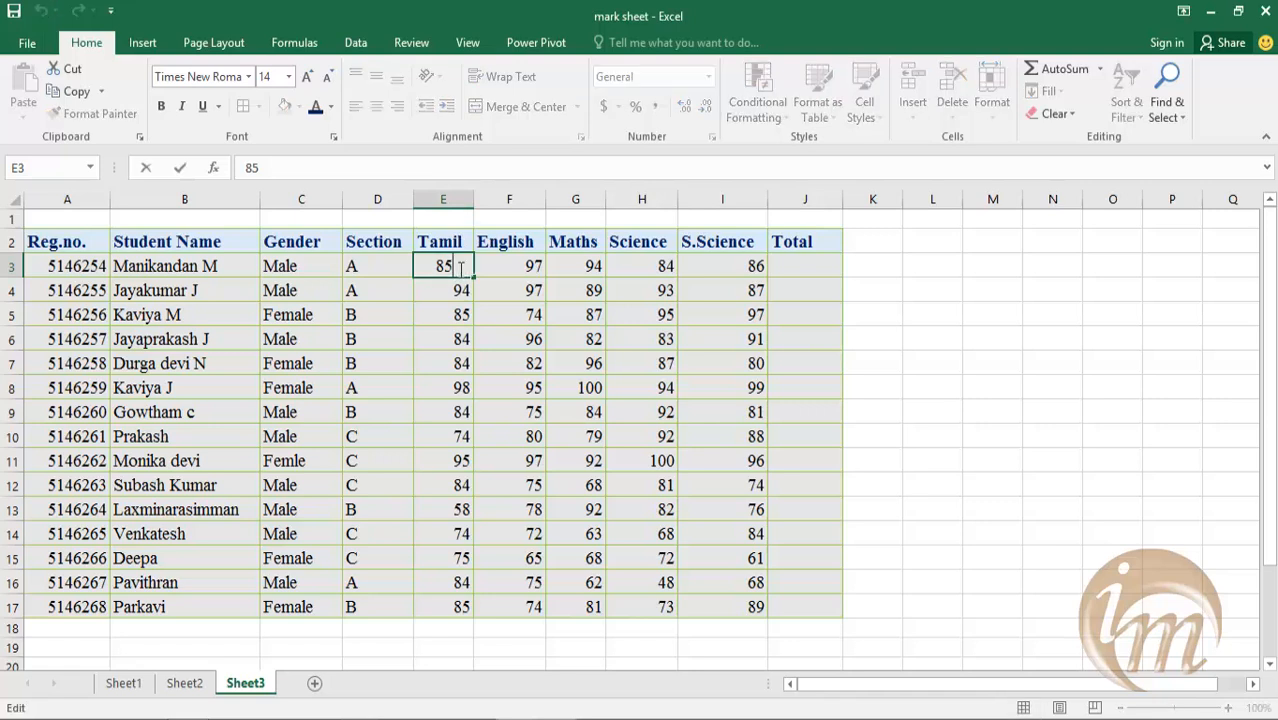
double_click(448, 267)
left_click(327, 77)
left_click(327, 77)
left_click(327, 77)
key("ctrl+Return")
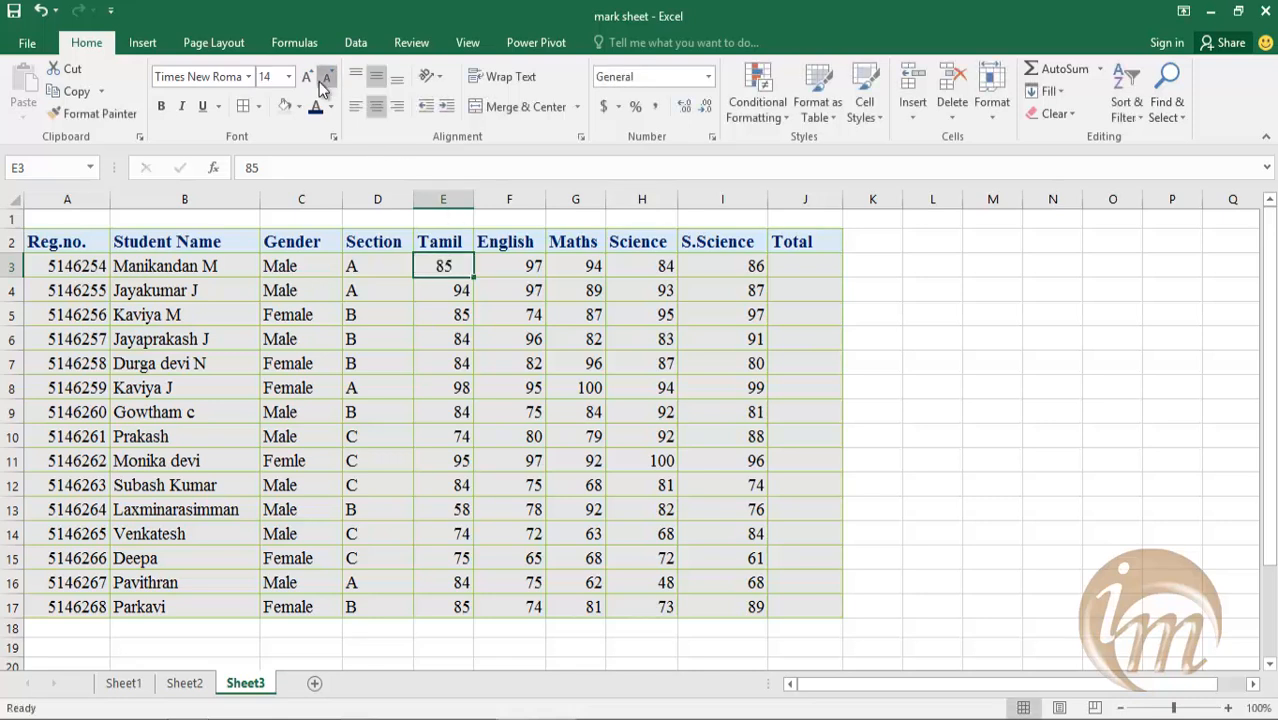
left_click(446, 432)
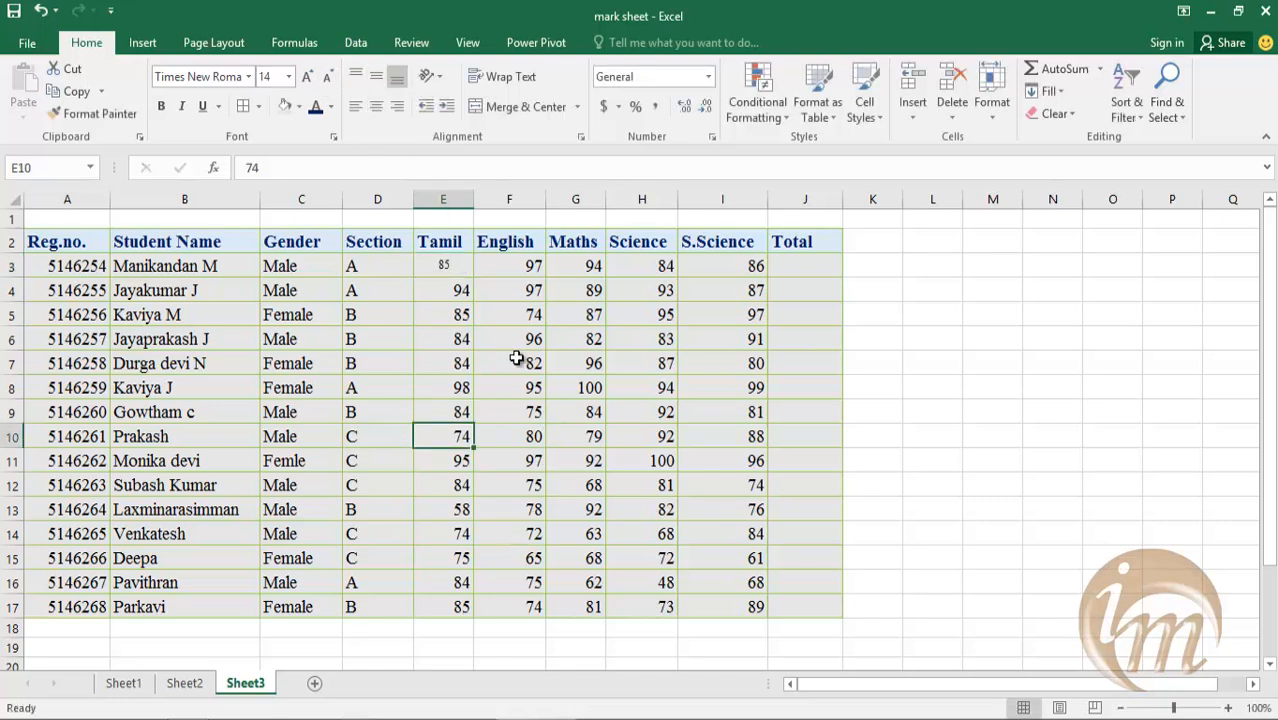
Step: Apply top, middle and bottom alignment in turn to the mark in cell E3
key("Up")
key("Up")
key("Up")
left_click(453, 270)
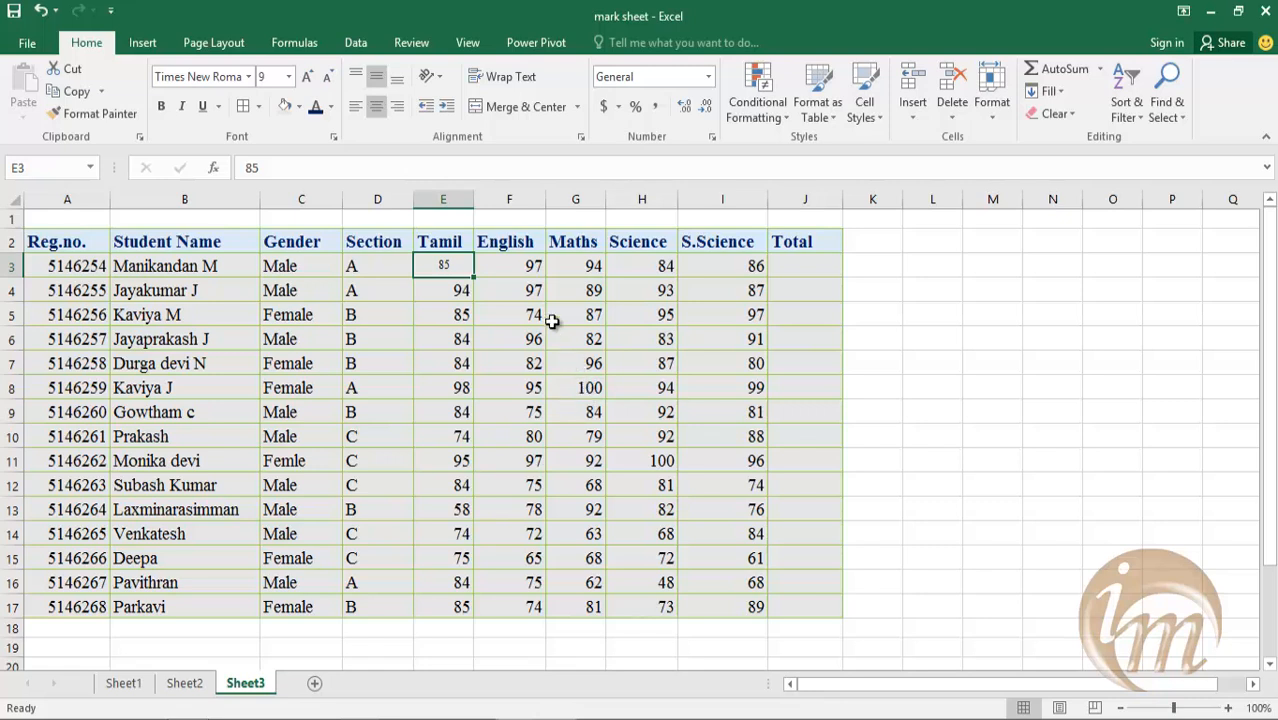
left_click(354, 78)
left_click(376, 80)
left_click(393, 84)
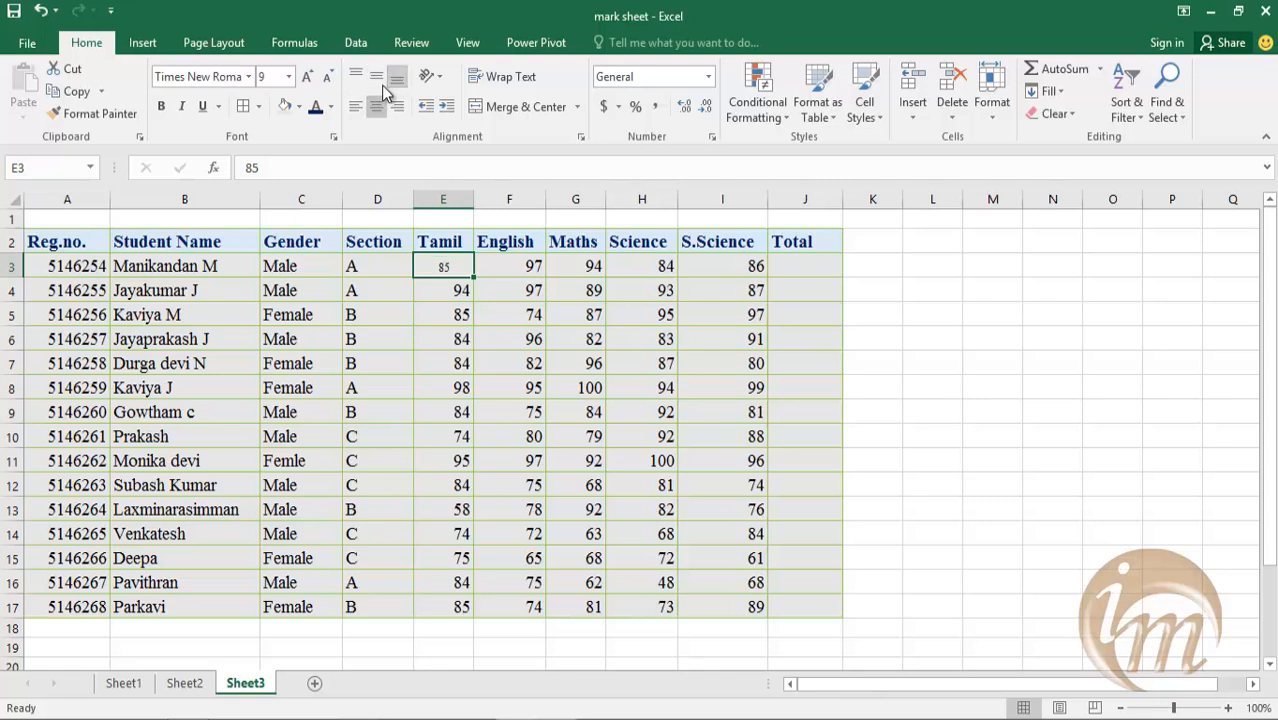
Step: Apply left, centre and right alignment in turn to the mark in cell E3
left_click(357, 107)
left_click(375, 108)
left_click(397, 110)
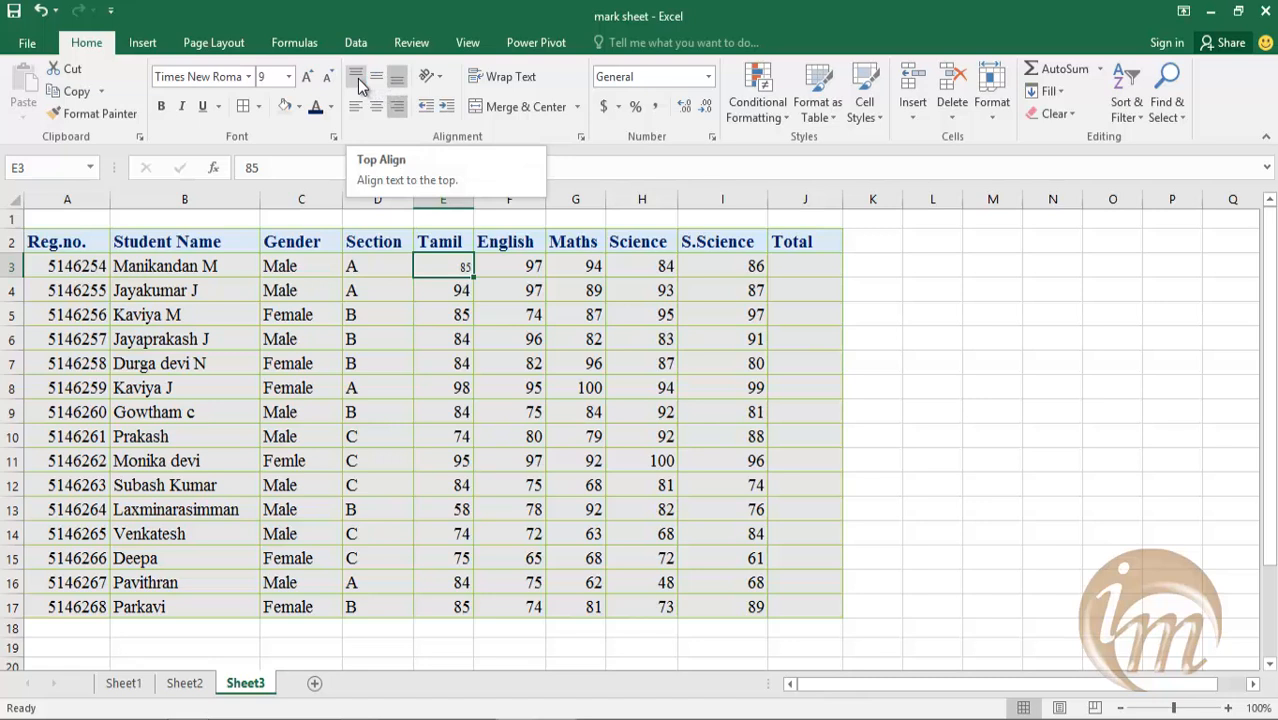
Step: Alternate the right-aligned mark in cell E3 between top and bottom alignment, ending with bottom alignment
left_click(358, 80)
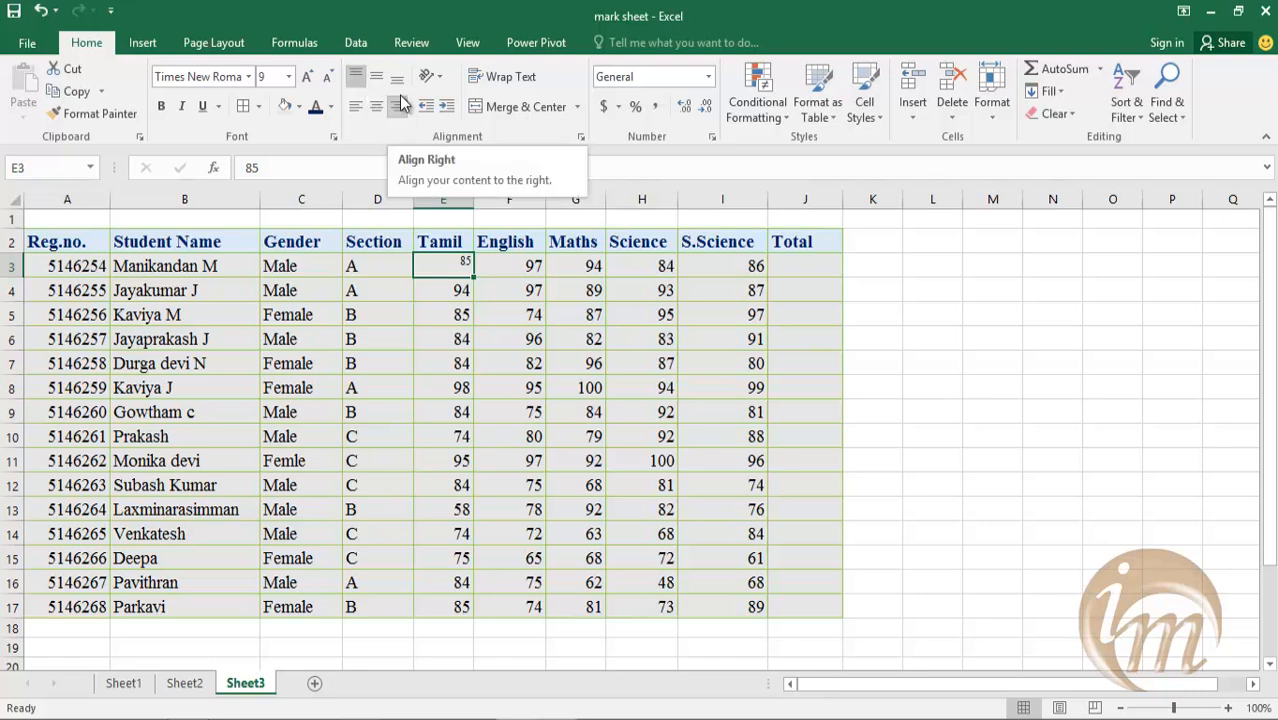
left_click(401, 91)
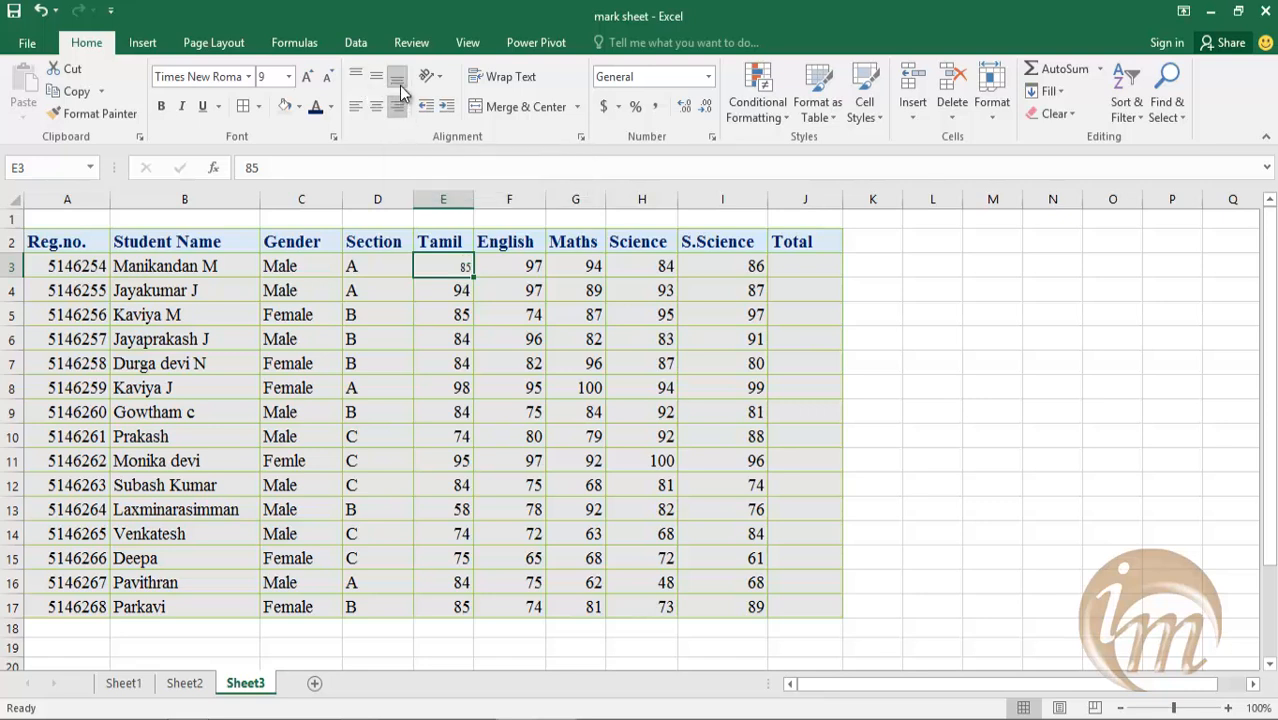
left_click(355, 77)
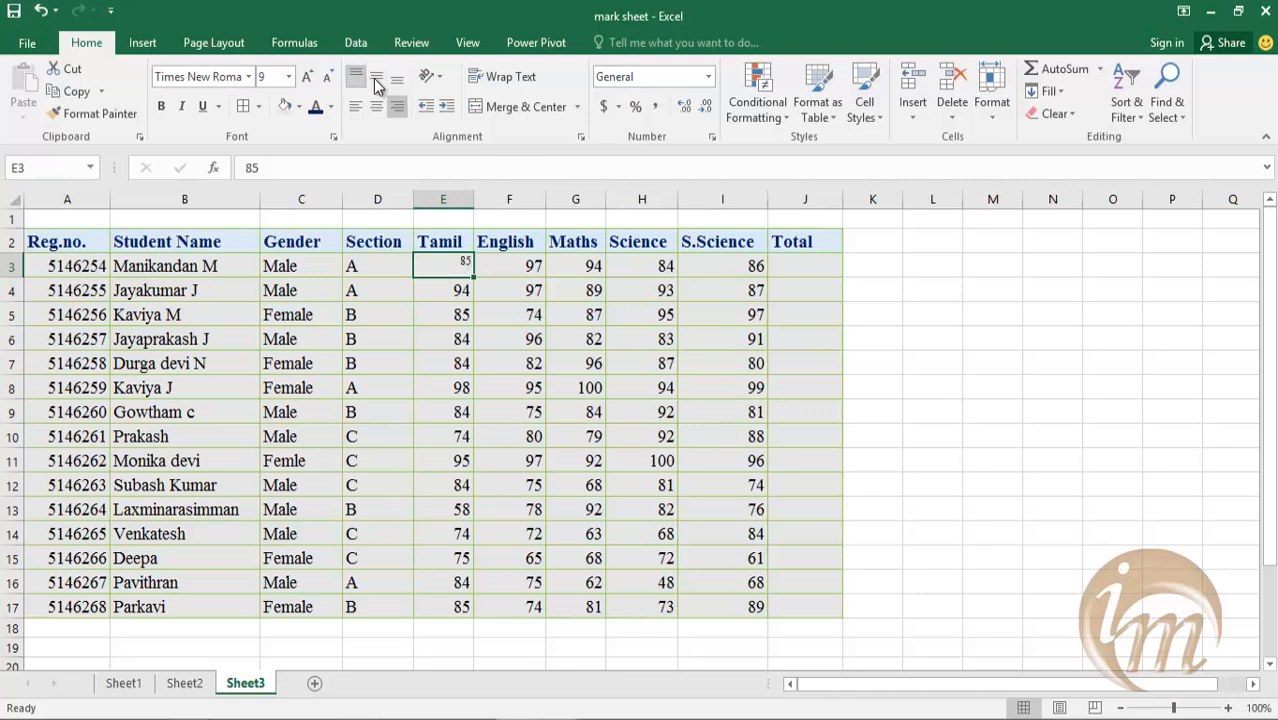
left_click(396, 84)
left_click(395, 87)
Step: Left-align the mark in cell E3 and try it with top and bottom alignment
left_click(357, 108)
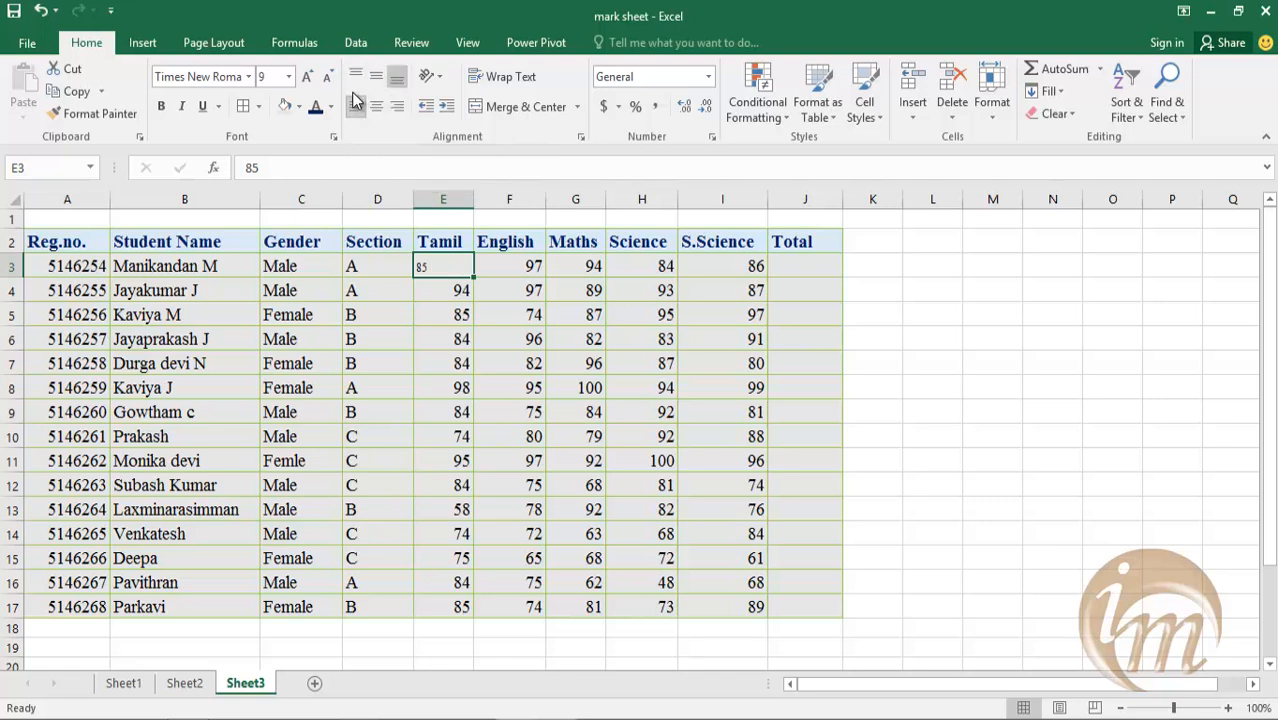
left_click(357, 80)
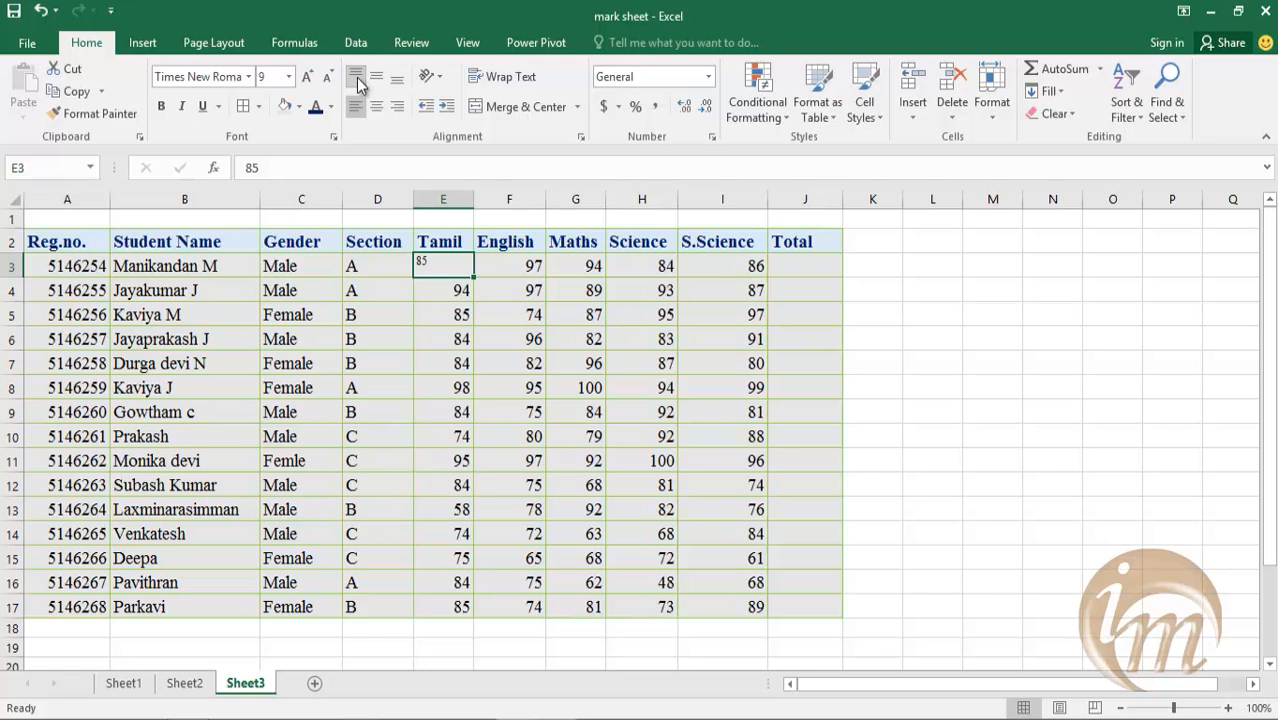
left_click(395, 88)
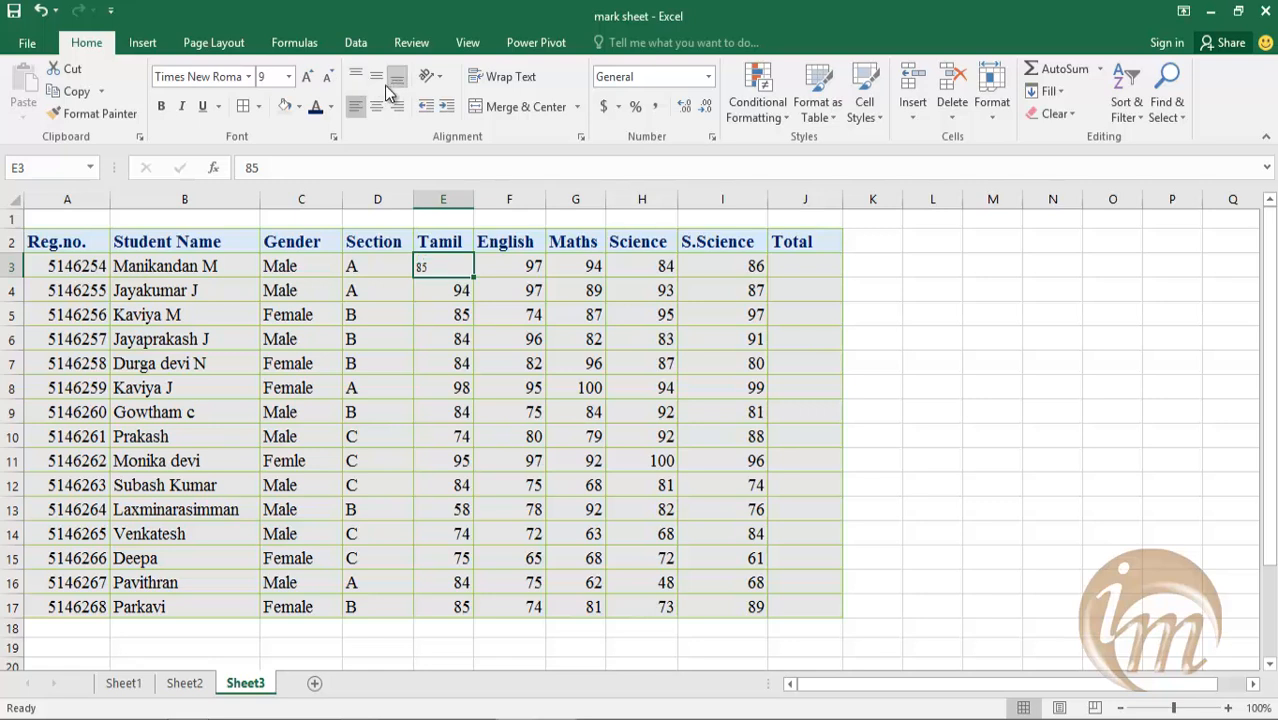
Step: Centre the mark in cell E3 horizontally and try top alignment before setting it to middle alignment
left_click(377, 107)
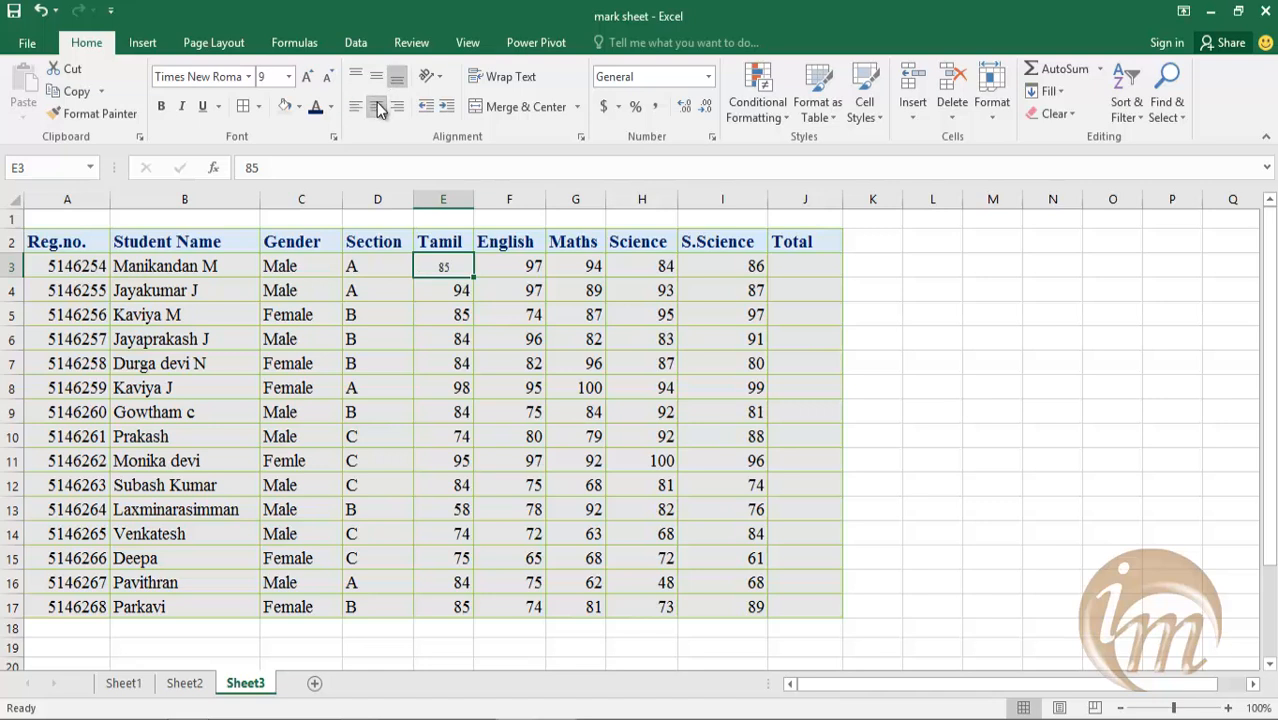
left_click(354, 78)
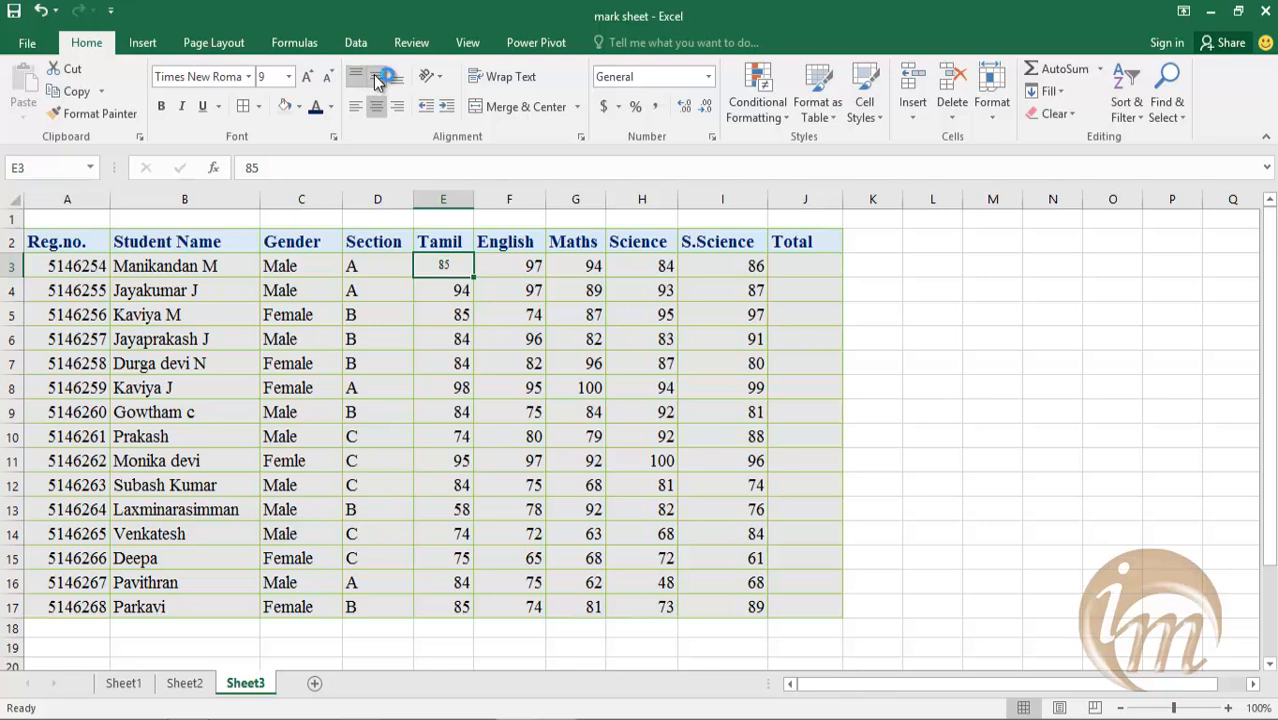
left_click(377, 79)
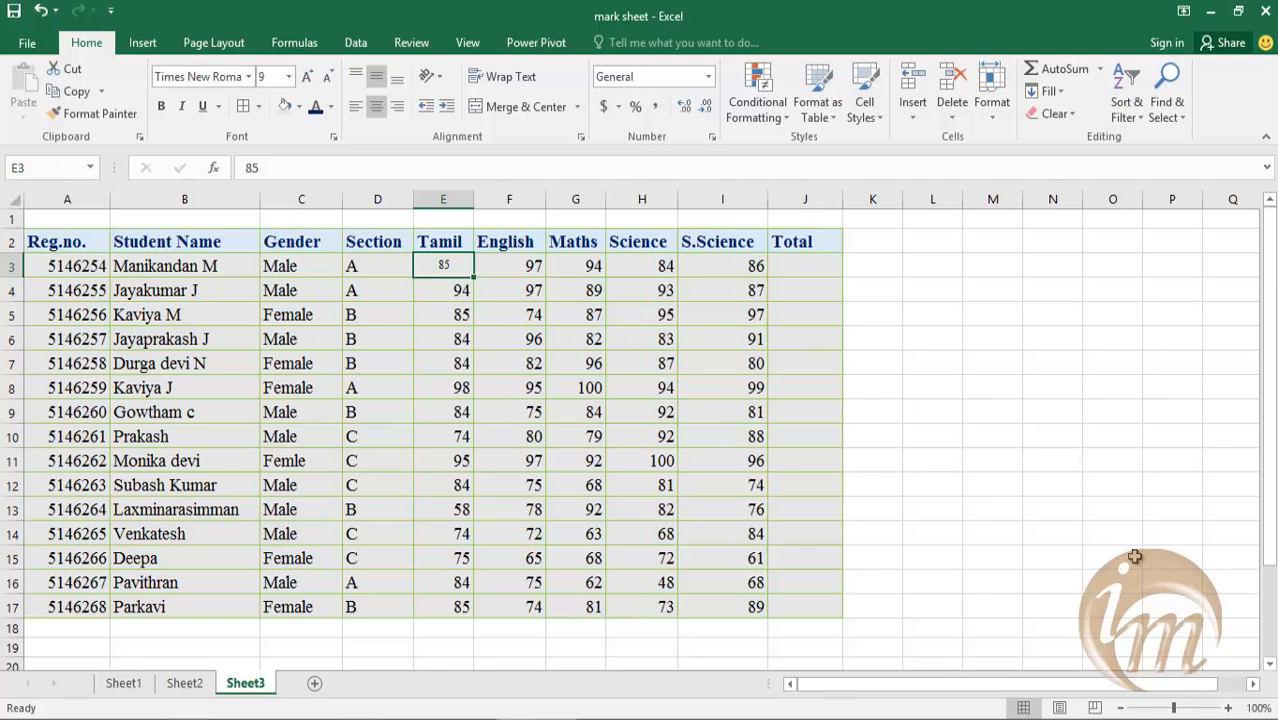
Step: Copy the formatting of cell E4 onto cell E3 with the Format Painter
left_click(457, 291)
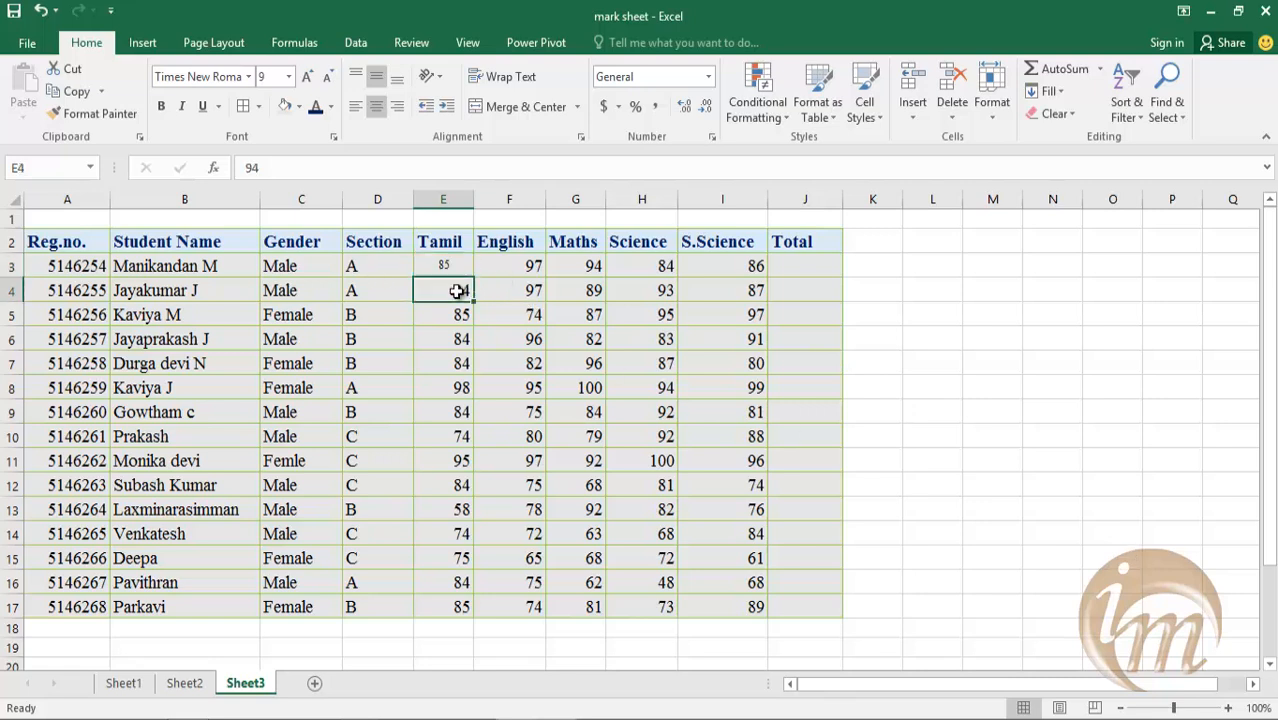
left_click(92, 113)
left_click(452, 263)
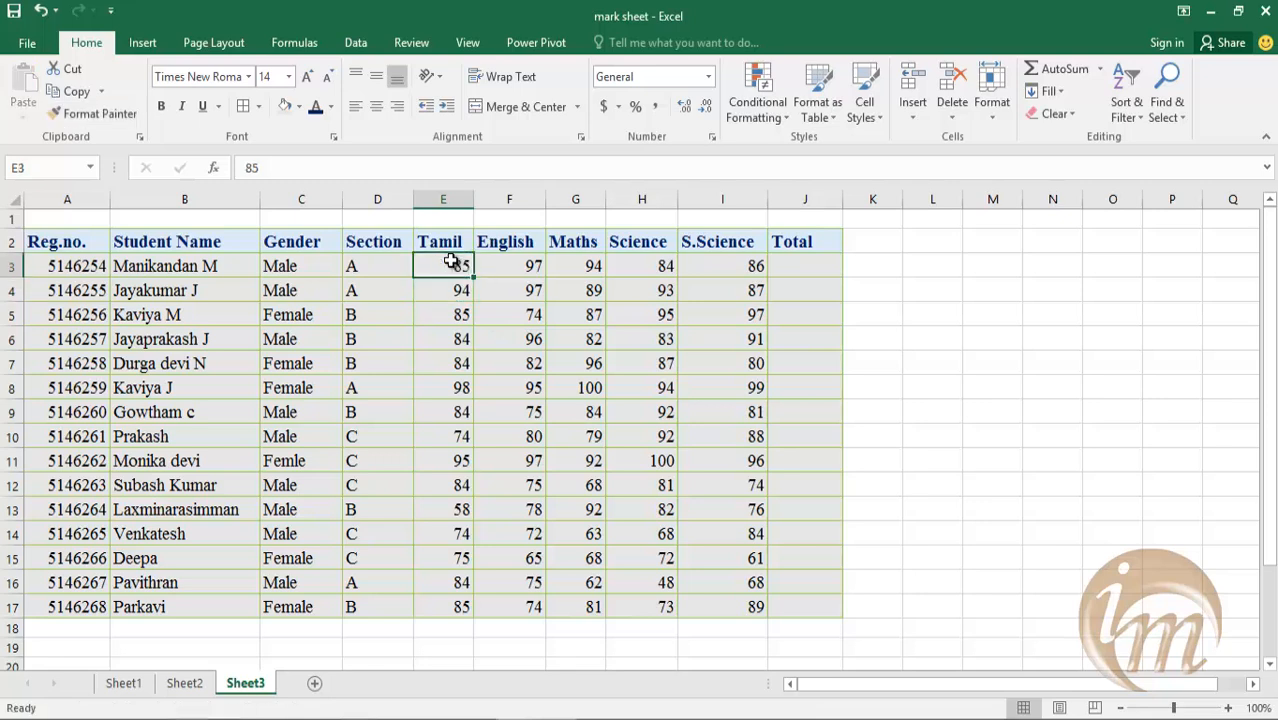
left_click(500, 314)
left_click(505, 386)
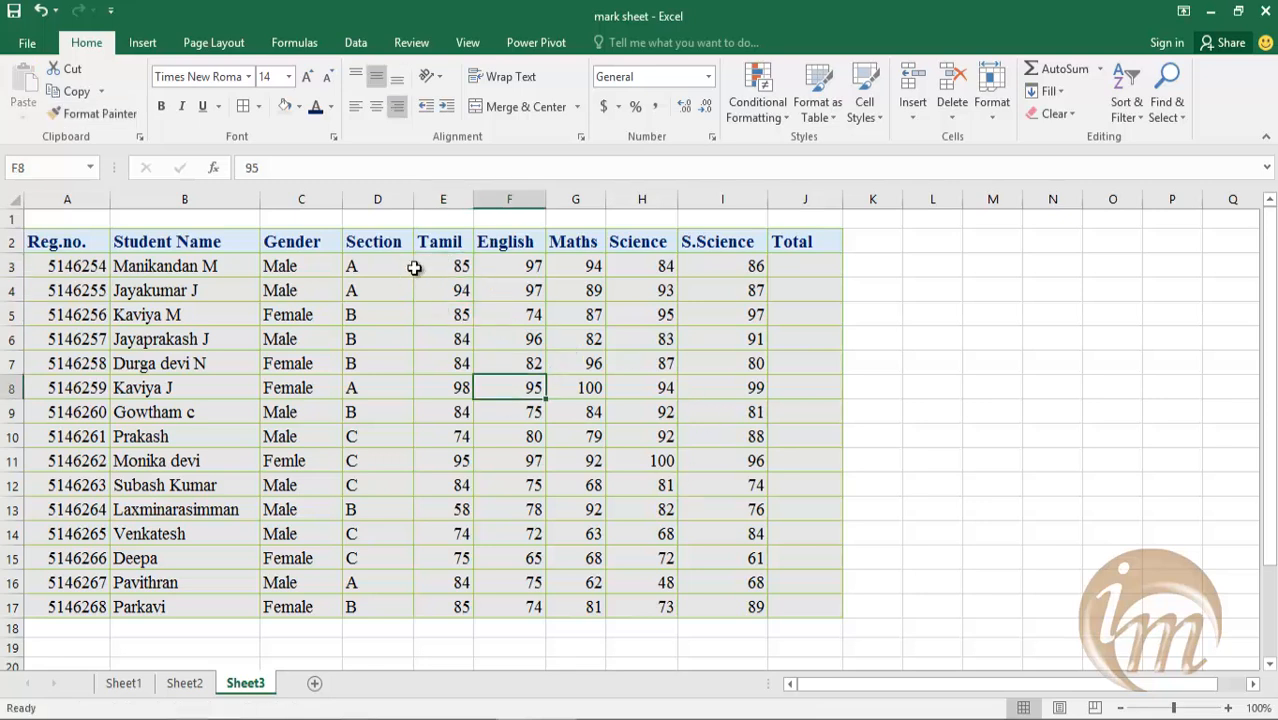
Step: Apply middle and centre alignment to the whole mark sheet table, range A1:J17
left_click_drag(35, 266, 36, 221)
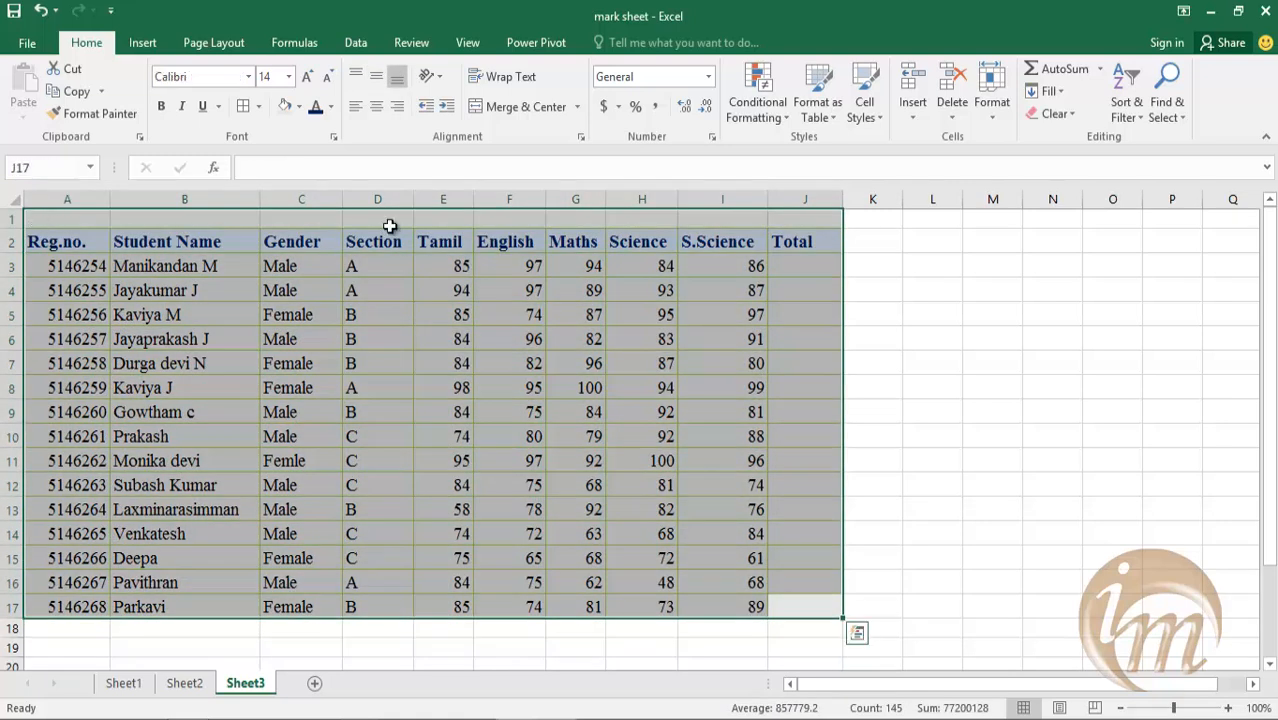
left_click(377, 84)
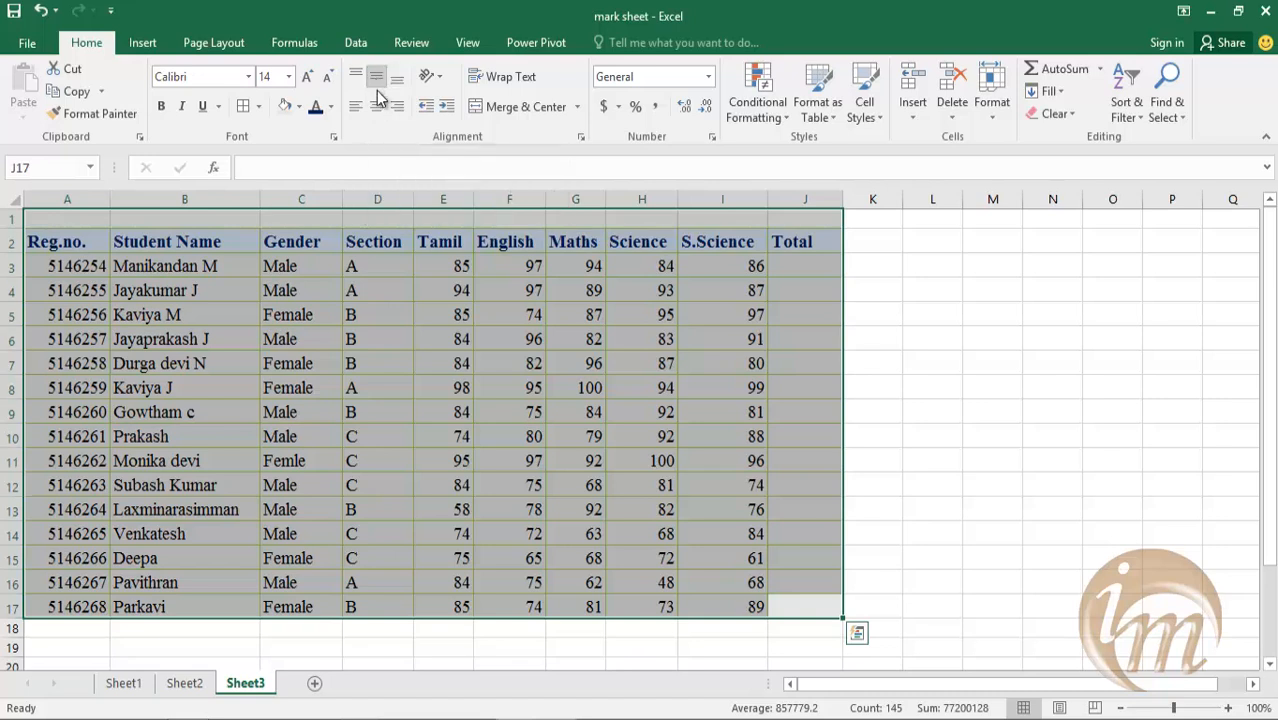
left_click(377, 108)
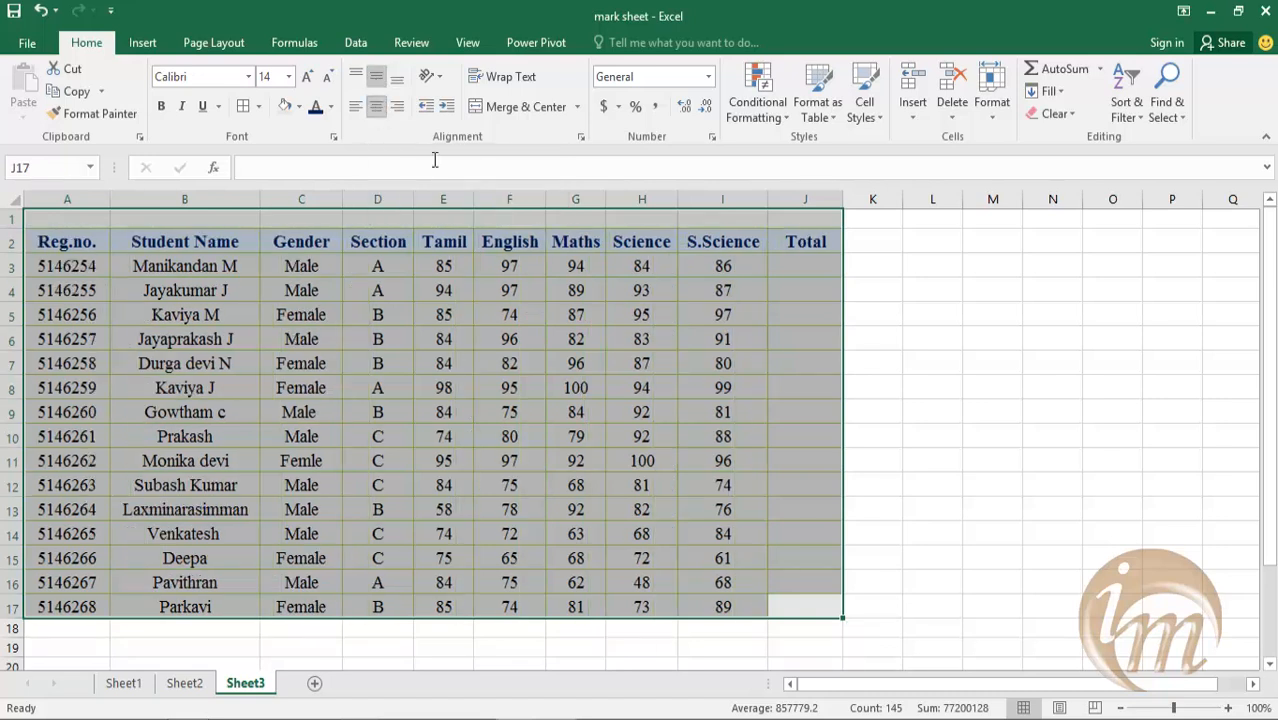
left_click(906, 383)
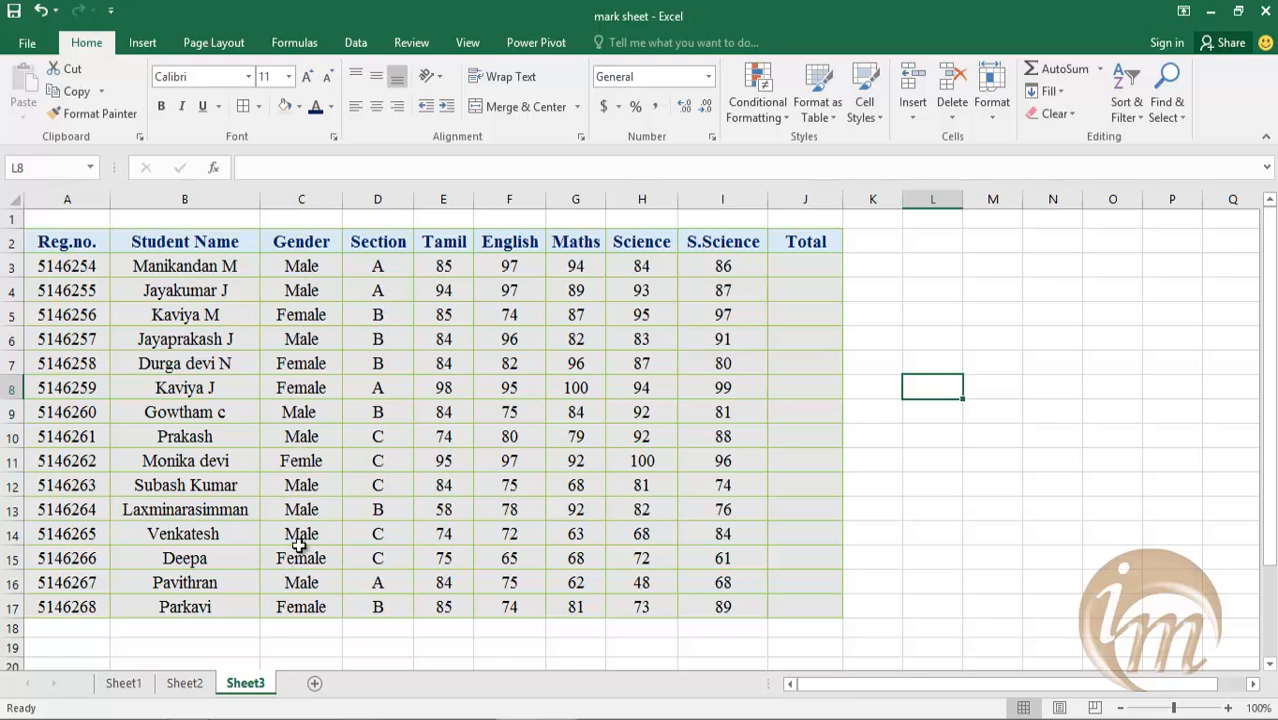
Step: Left-align the student name and gender entries in B3:C17
left_click_drag(134, 265, 322, 600)
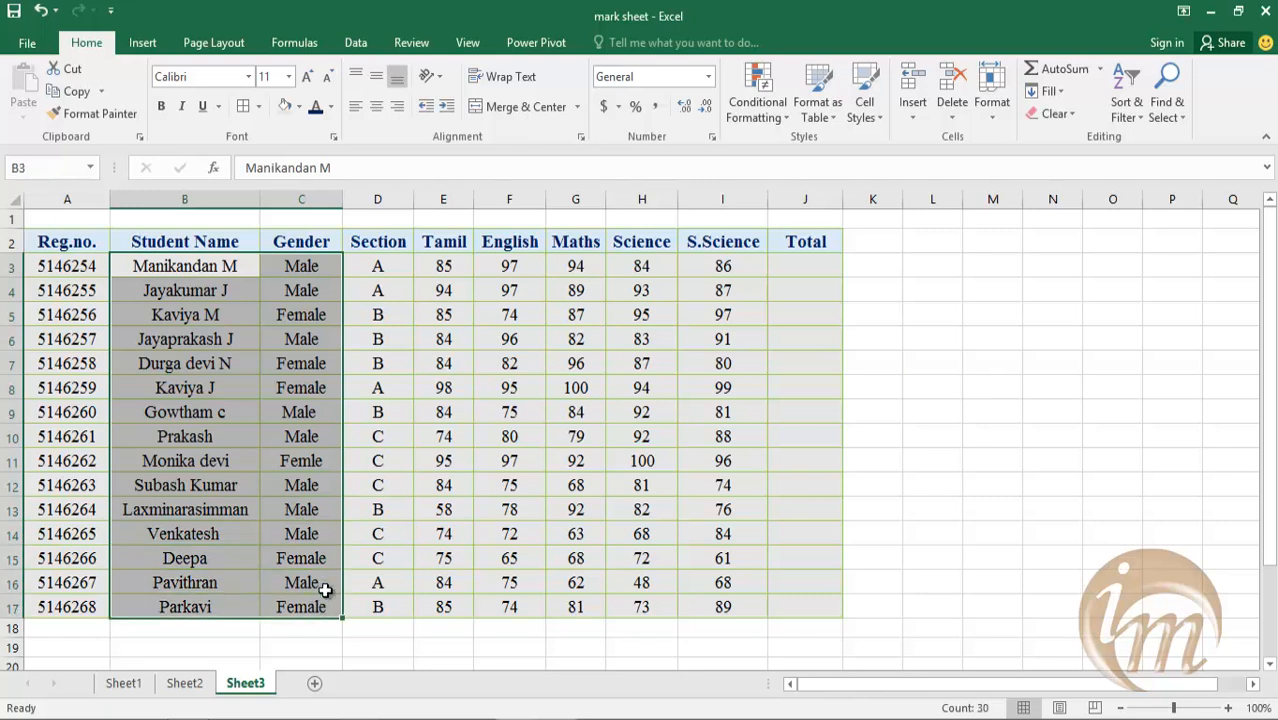
left_click(356, 107)
left_click(1012, 347)
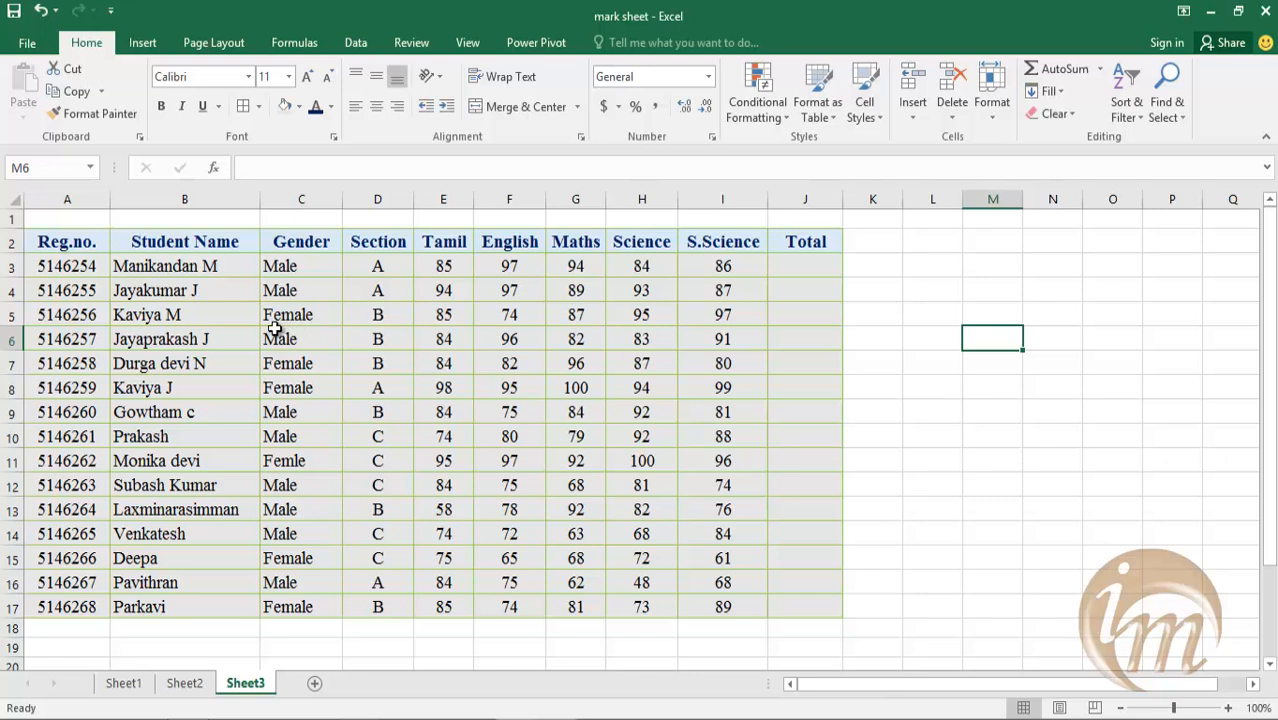
Step: Angle the Reg.no. header in A2 counterclockwise and widen column A to fit the slanted text
left_click(58, 245)
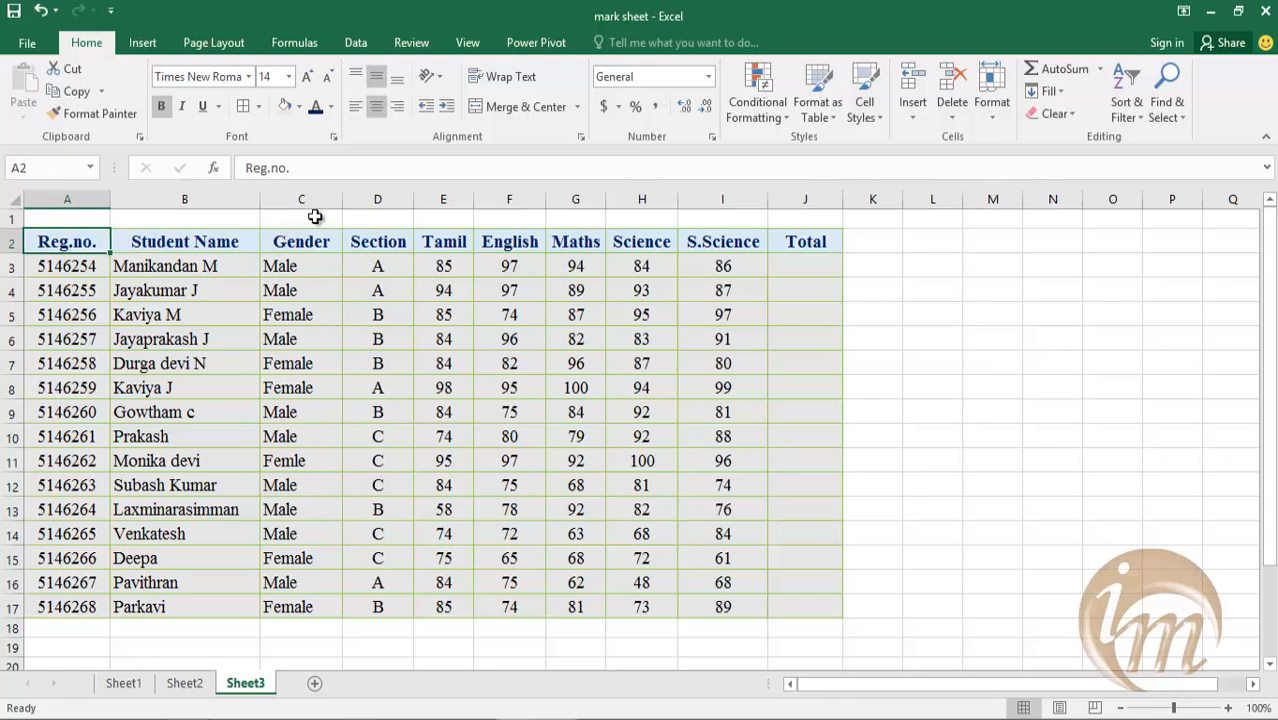
left_click(440, 79)
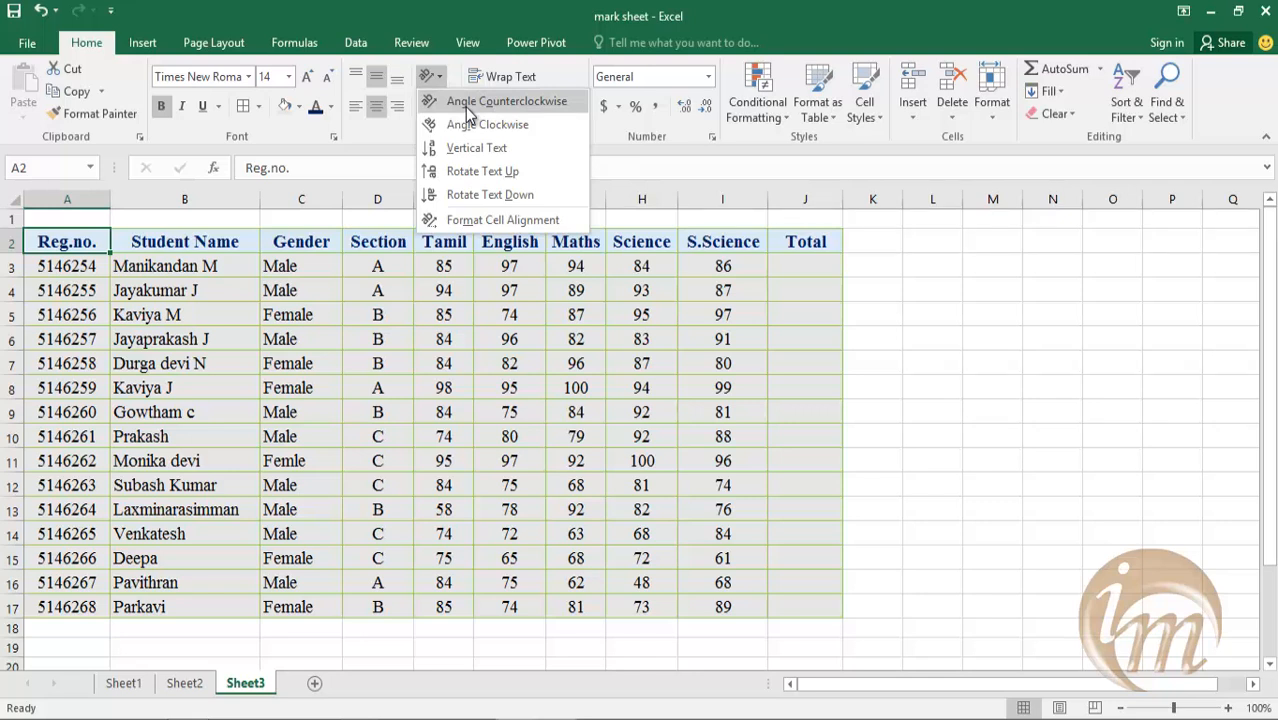
left_click(469, 103)
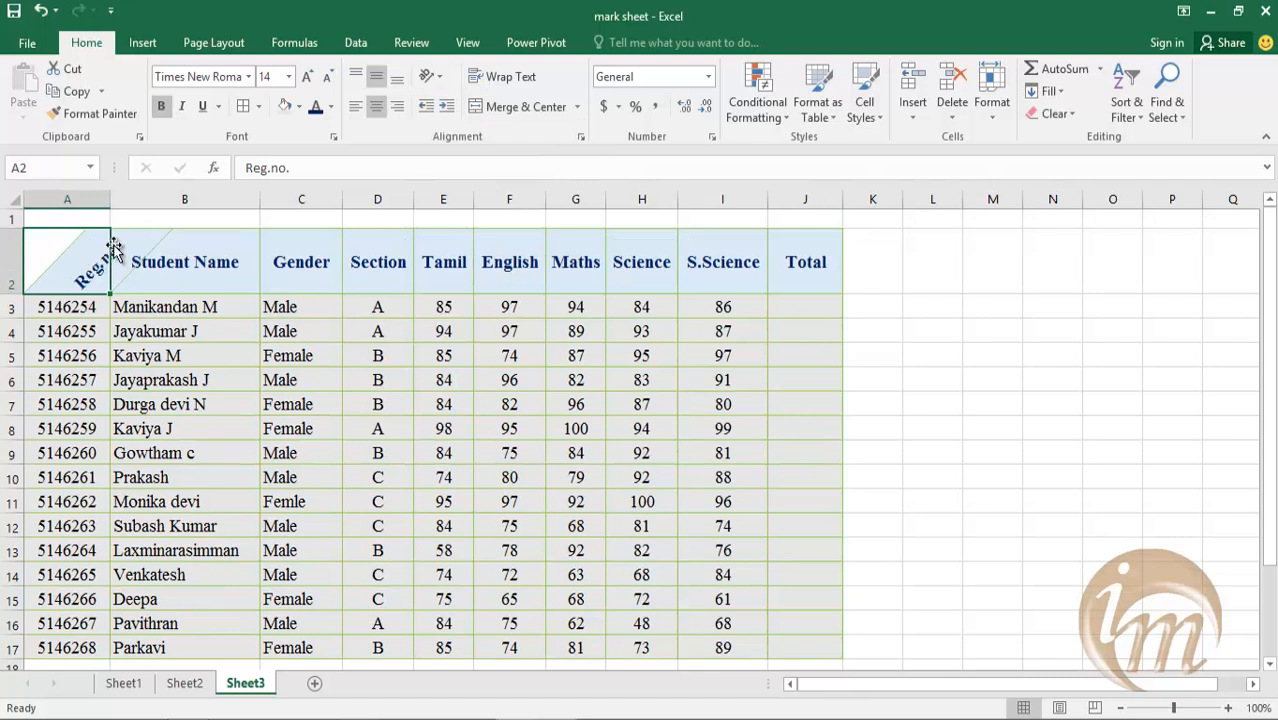
left_click_drag(110, 200, 208, 215)
left_click(1093, 405)
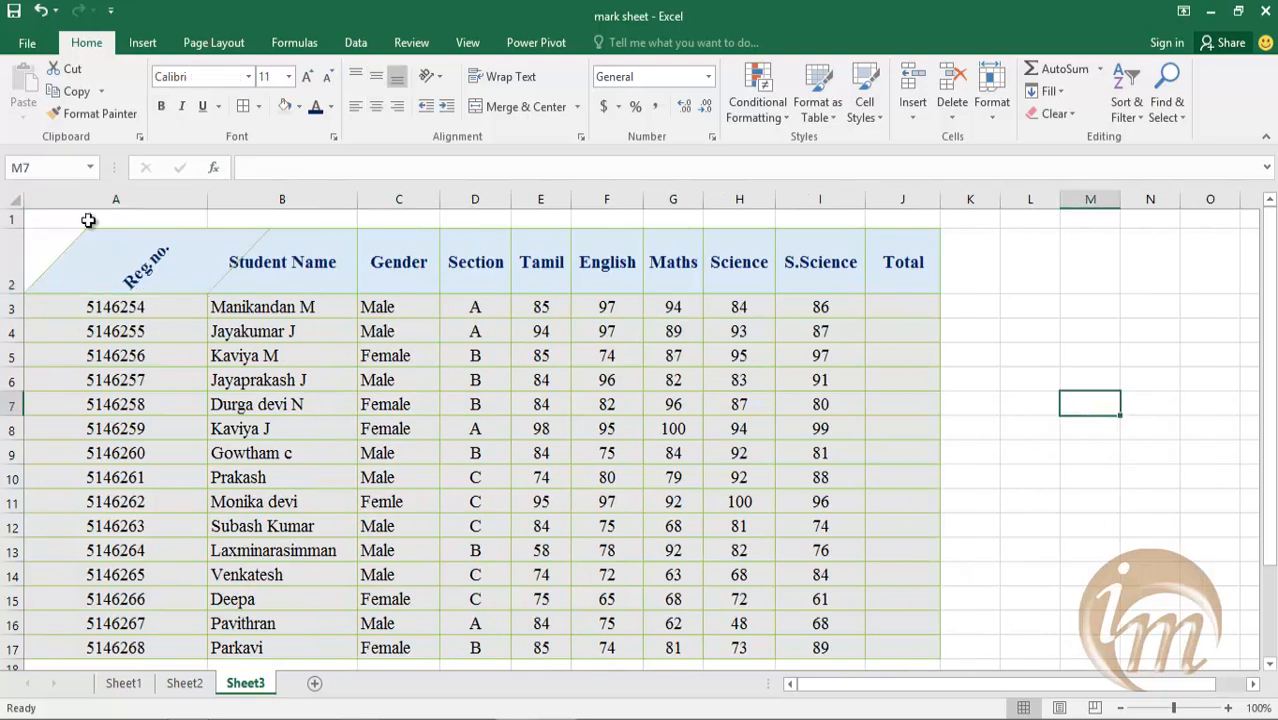
Step: Angle the Student Name header in B2 counterclockwise and widen column B to fit the slanted text
left_click(288, 268)
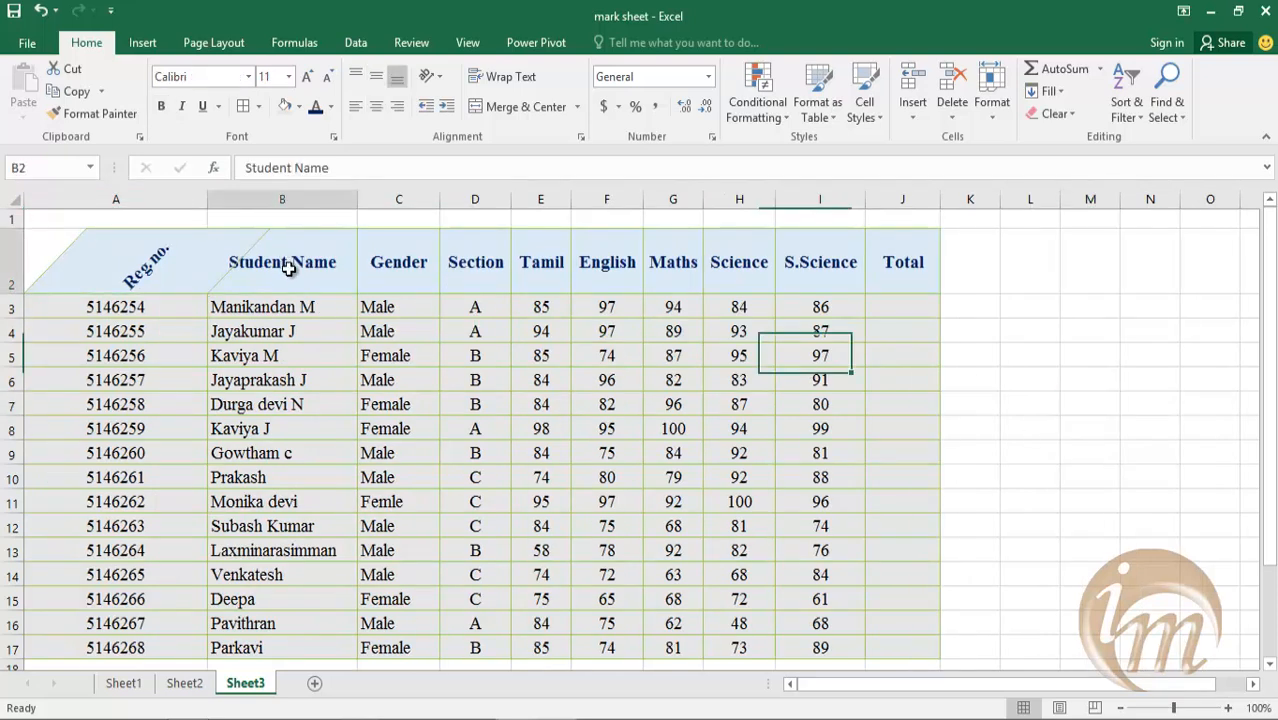
left_click(438, 80)
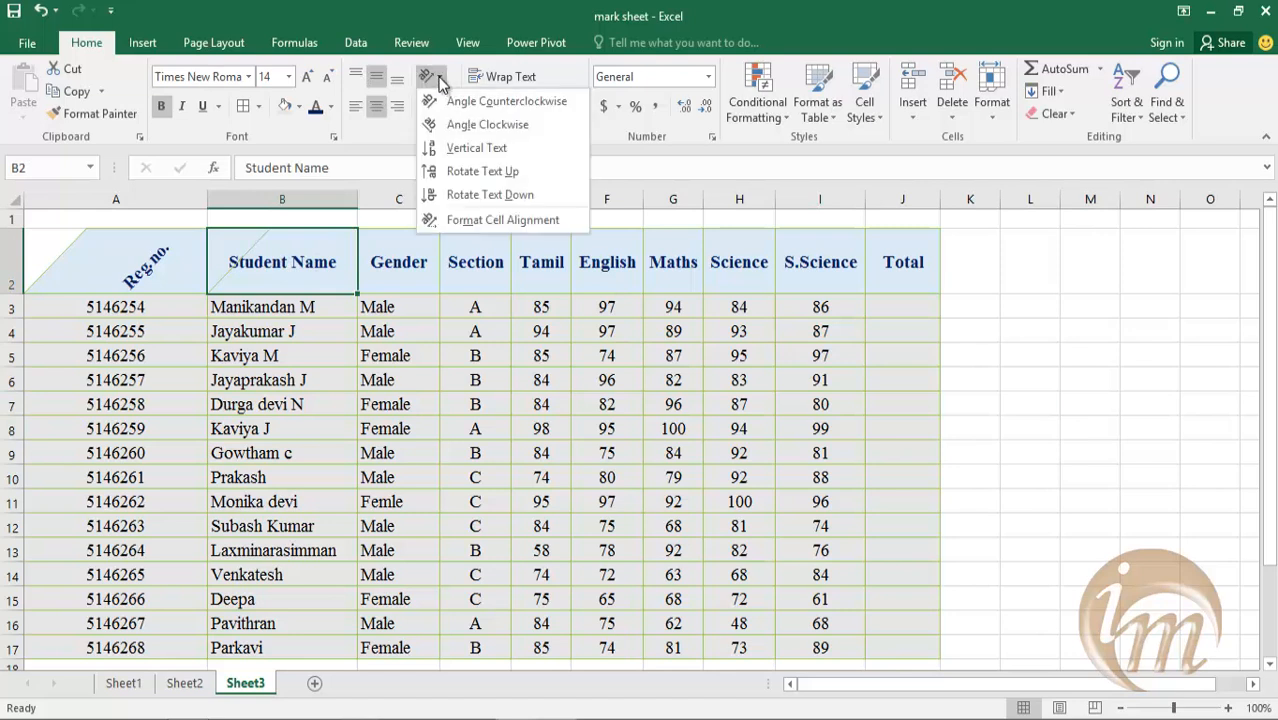
left_click(456, 103)
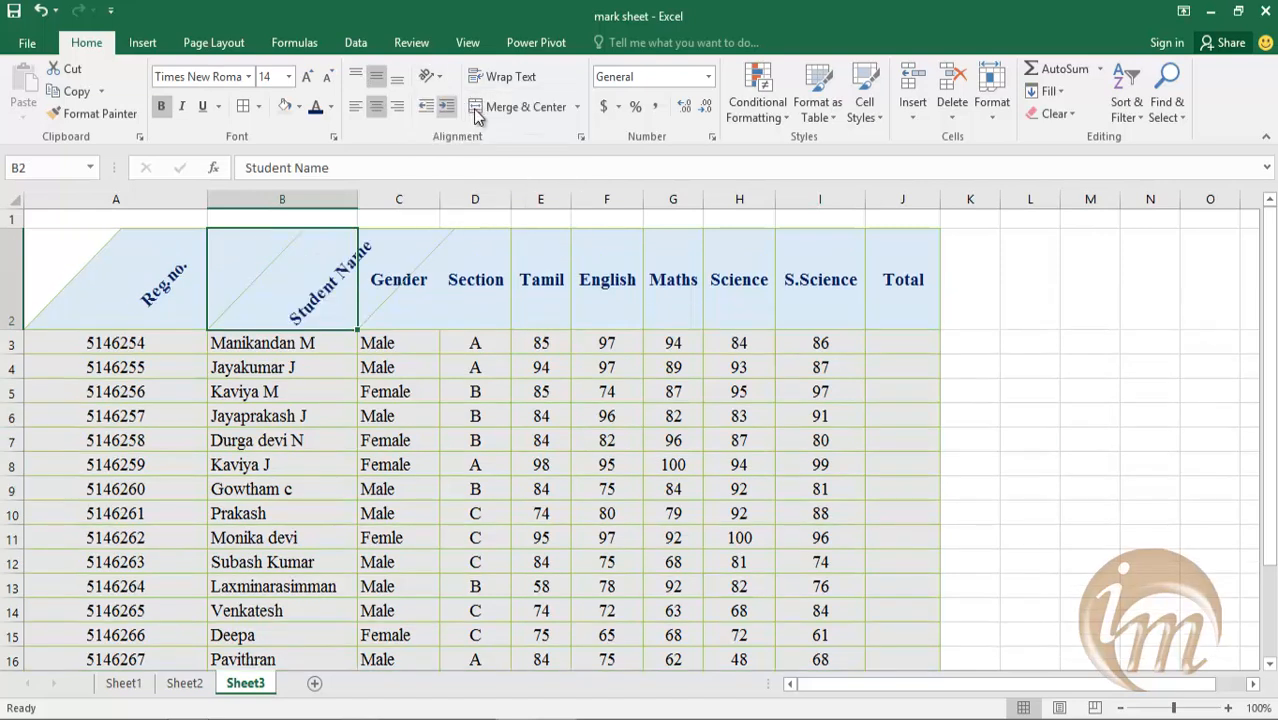
left_click(1007, 338)
left_click_drag(358, 205, 456, 205)
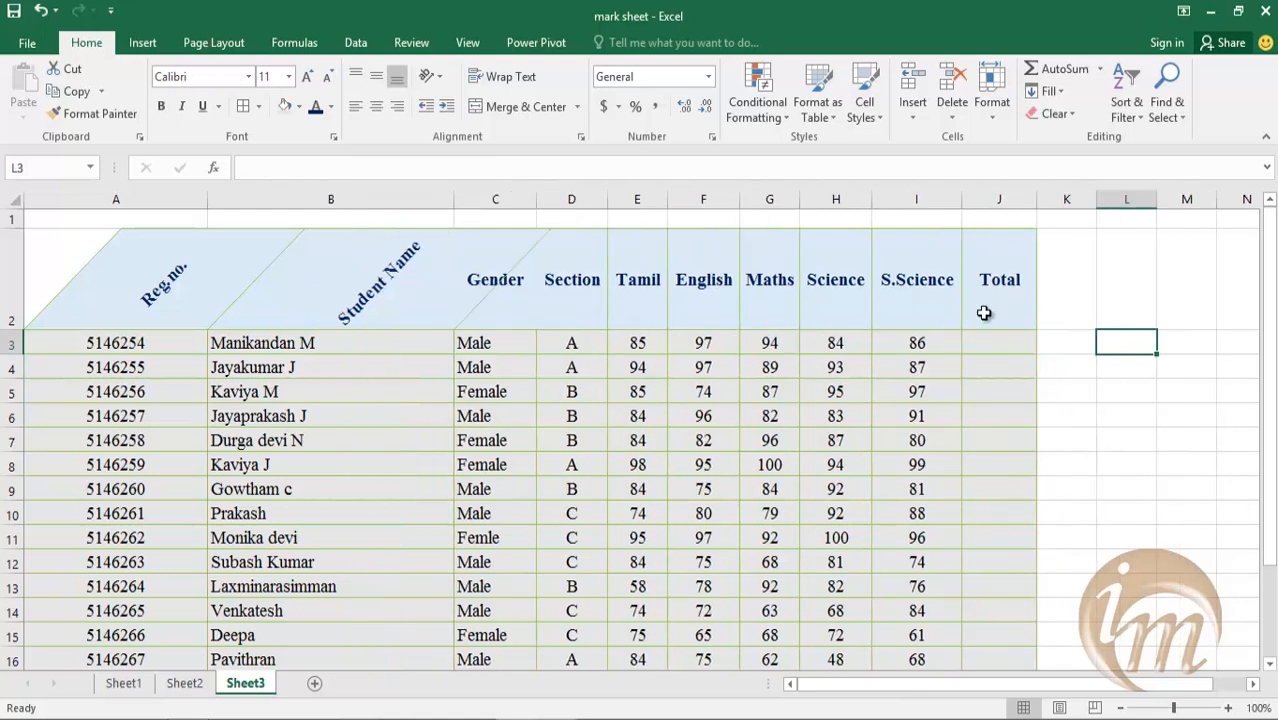
Step: Undo the counterclockwise angles and column widening applied to the Reg.no. and Student Name headers
scroll(747, 365, "down", 1)
scroll(736, 371, "up", 1)
key("ctrl+z")
key("ctrl+z")
key("ctrl+z")
key("ctrl+z")
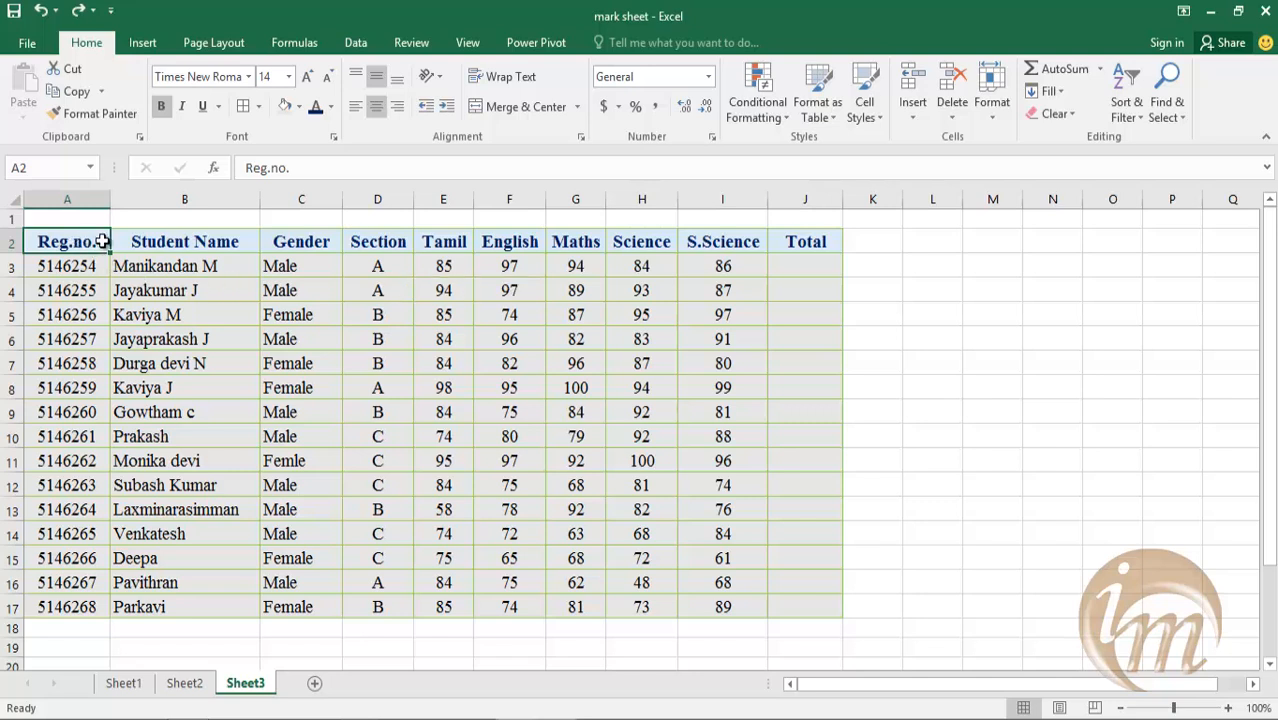
Step: Angle the Reg.no. header in A2 counterclockwise and return it to horizontal by switching the same orientation off
left_click(440, 82)
left_click(466, 104)
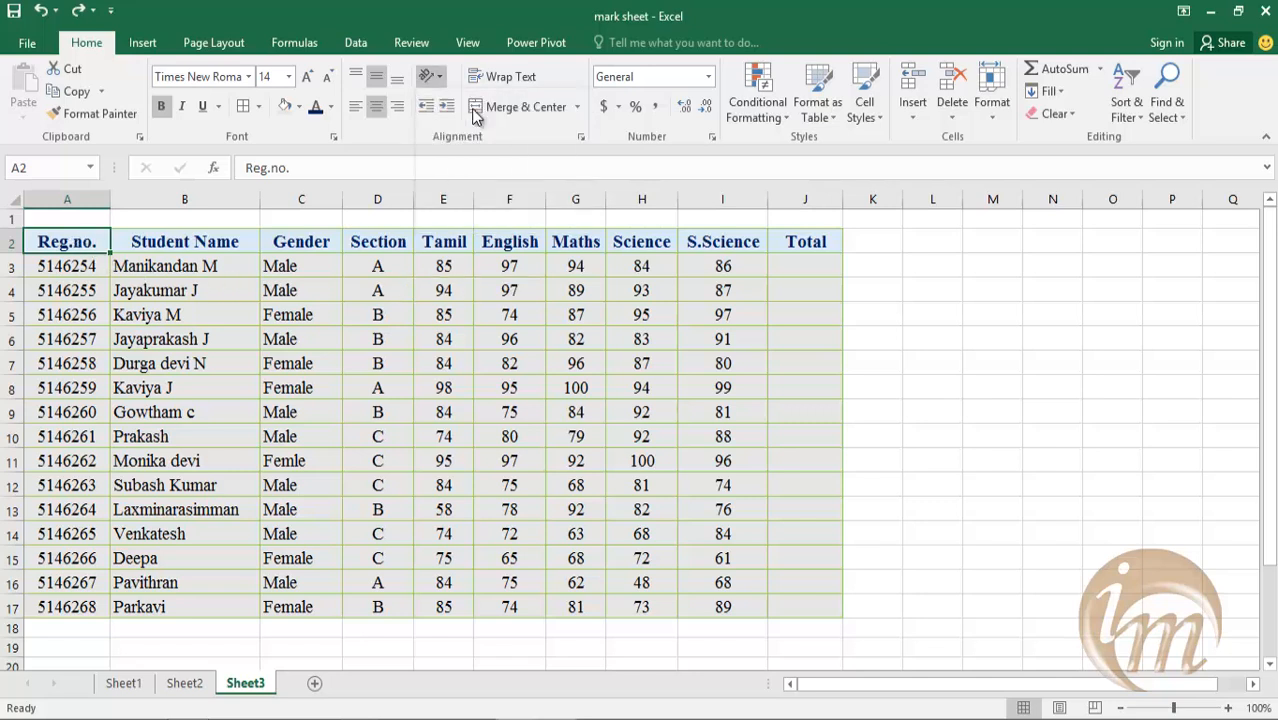
left_click(432, 77)
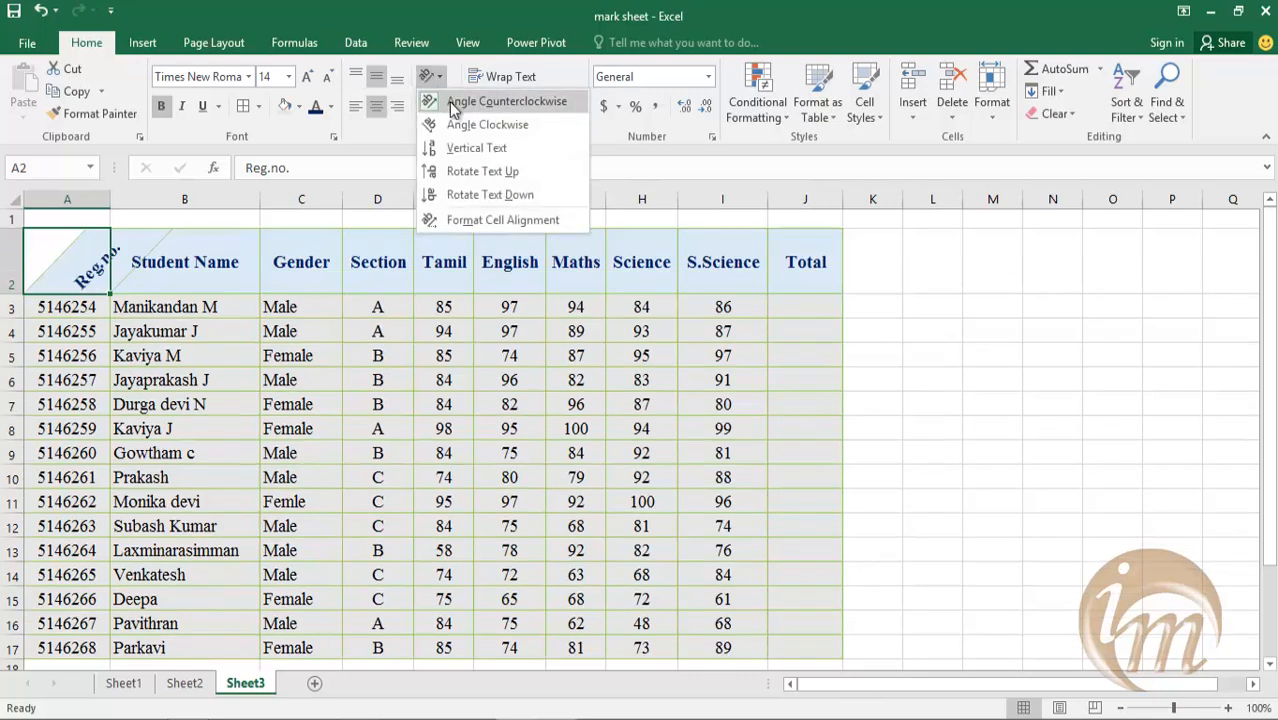
left_click(450, 104)
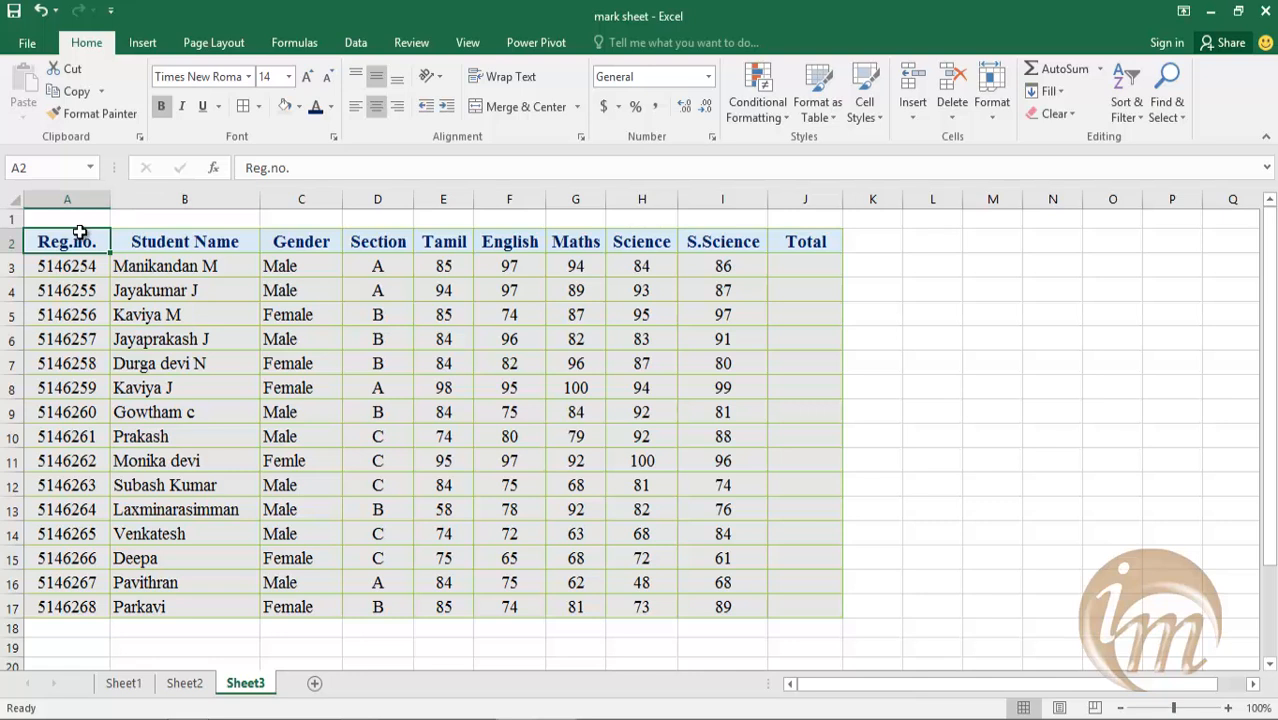
Step: Angle the Reg.no. header in A2 clockwise and switch that orientation off again
left_click(438, 82)
left_click(437, 121)
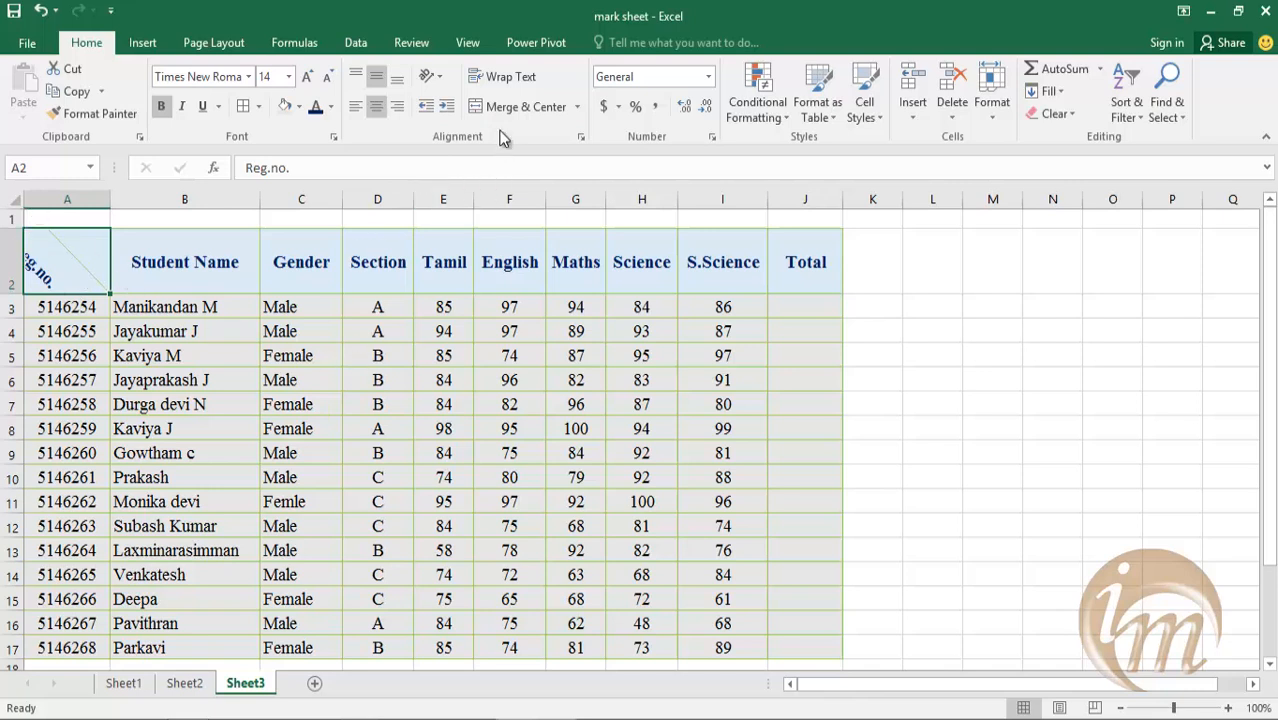
left_click(432, 77)
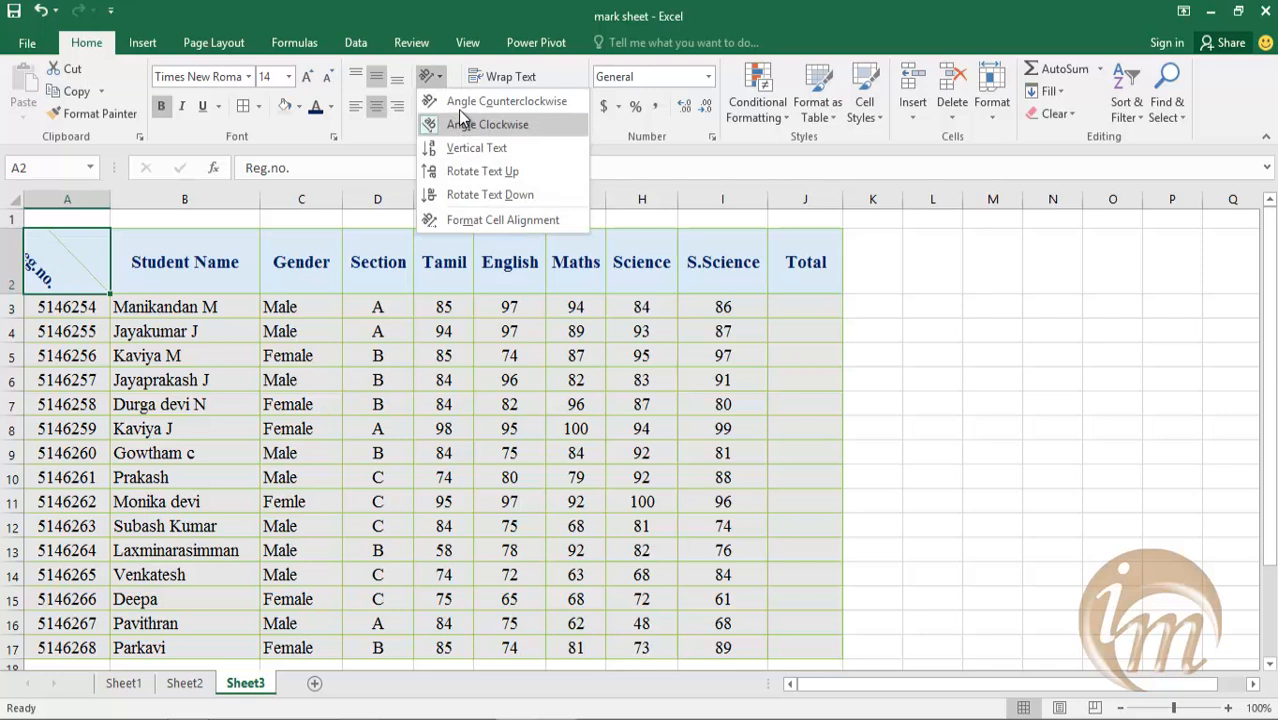
left_click(466, 118)
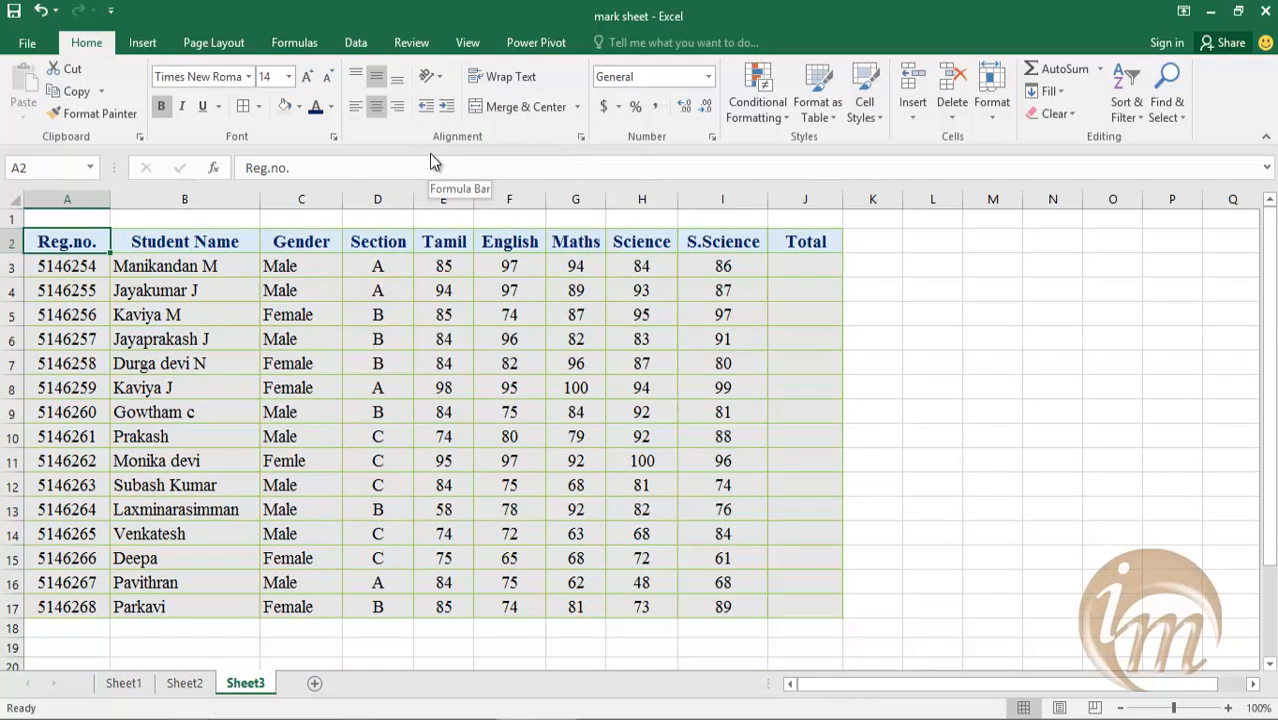
Step: Try the Vertical Text orientation on the Reg.no. header in A2 and the Total header in J2, and undo both changes
left_click(438, 77)
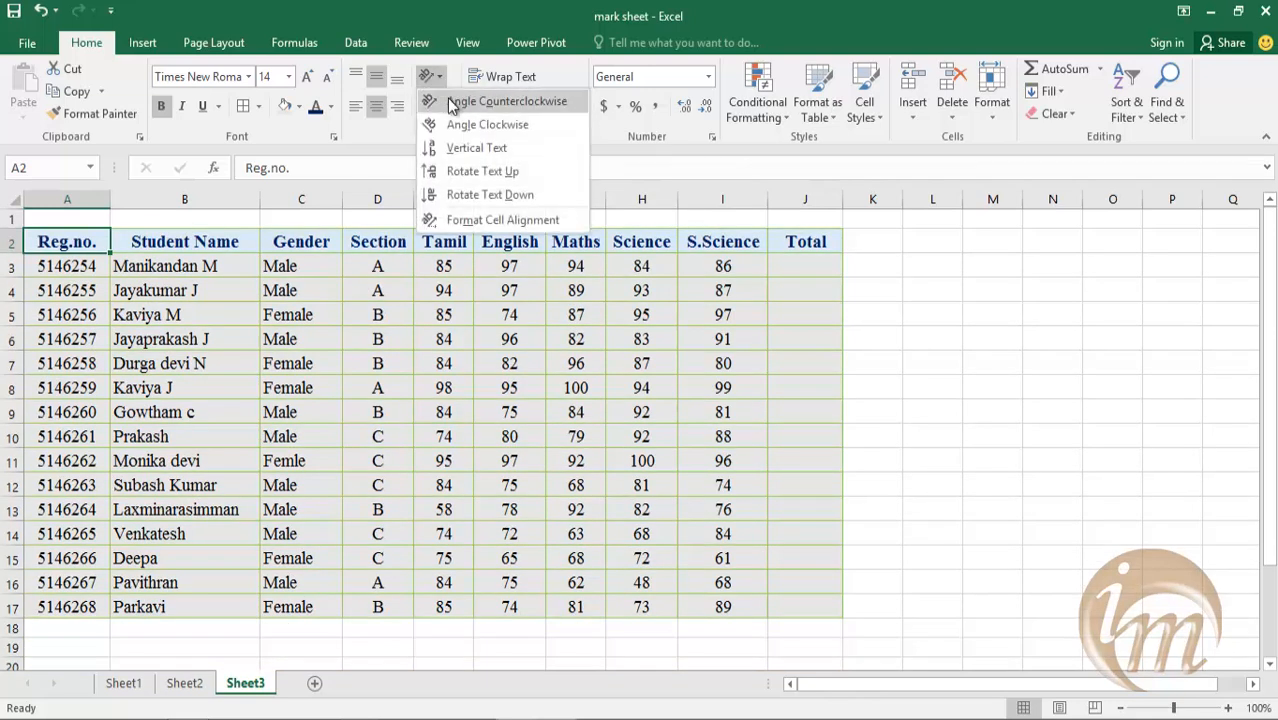
left_click(476, 149)
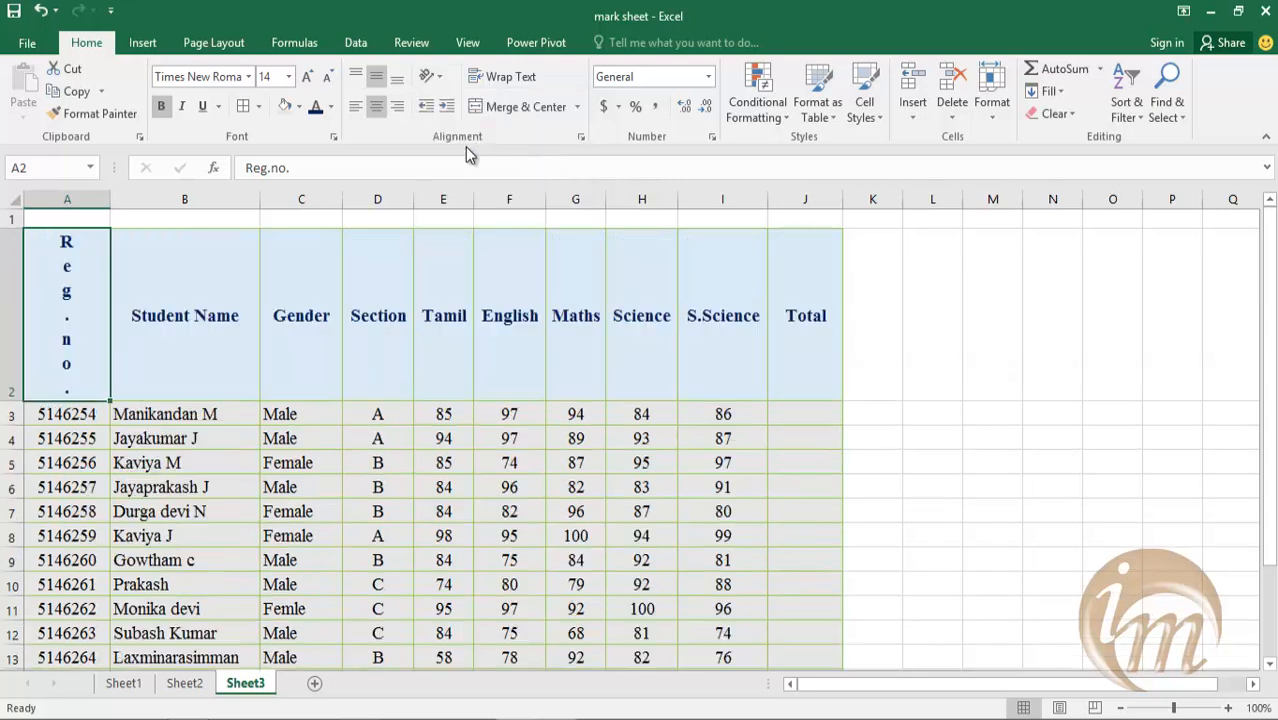
scroll(248, 314, "up", 1)
left_click(818, 333)
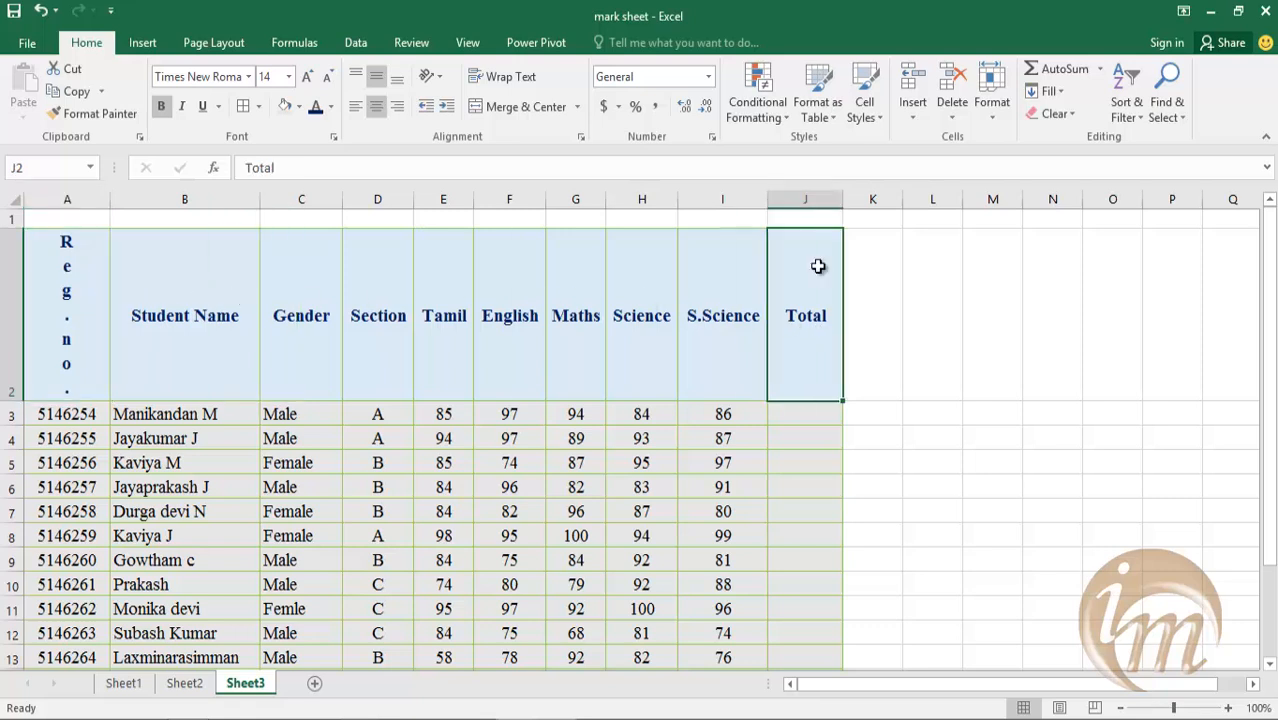
left_click(440, 72)
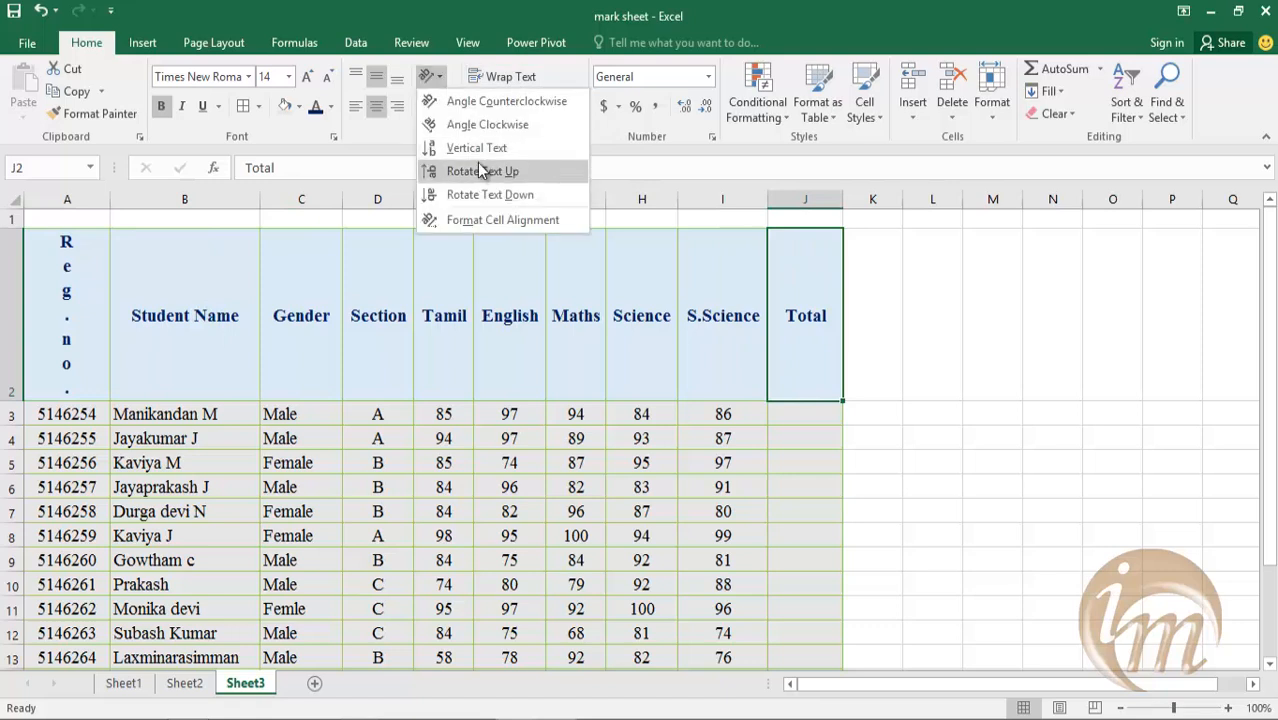
left_click(488, 146)
left_click(898, 341)
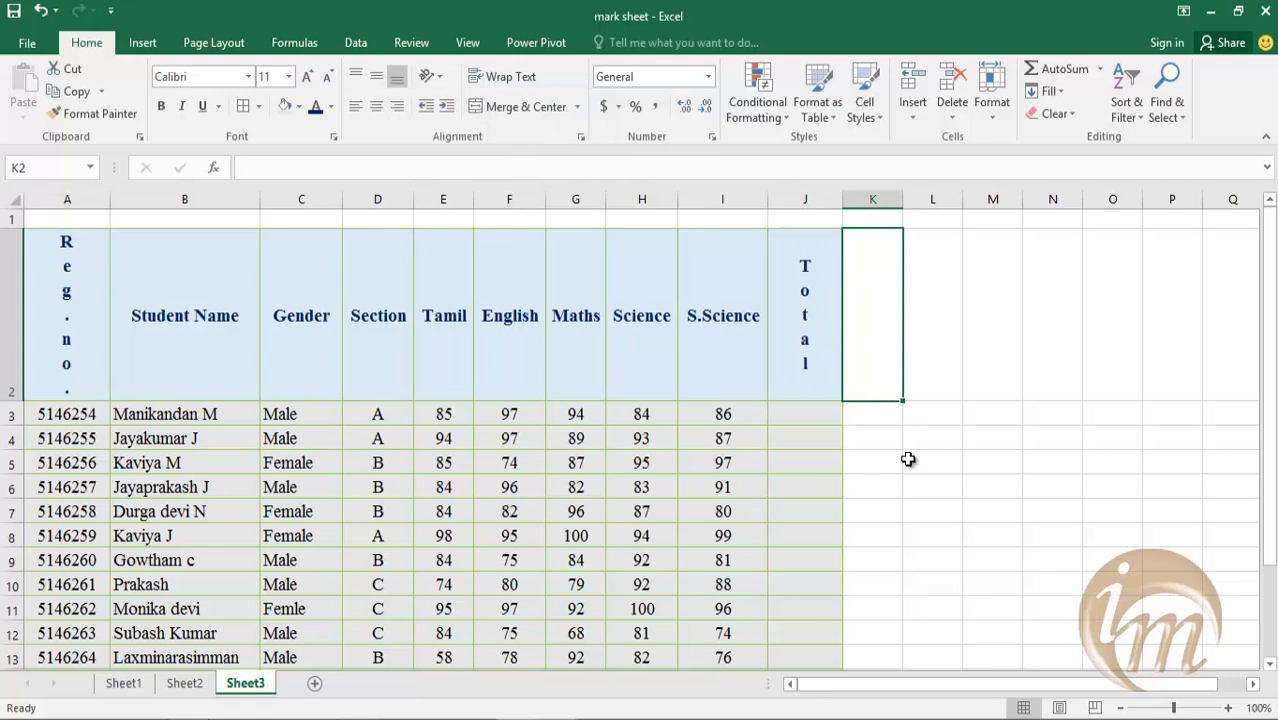
key("ctrl+z")
key("ctrl+z")
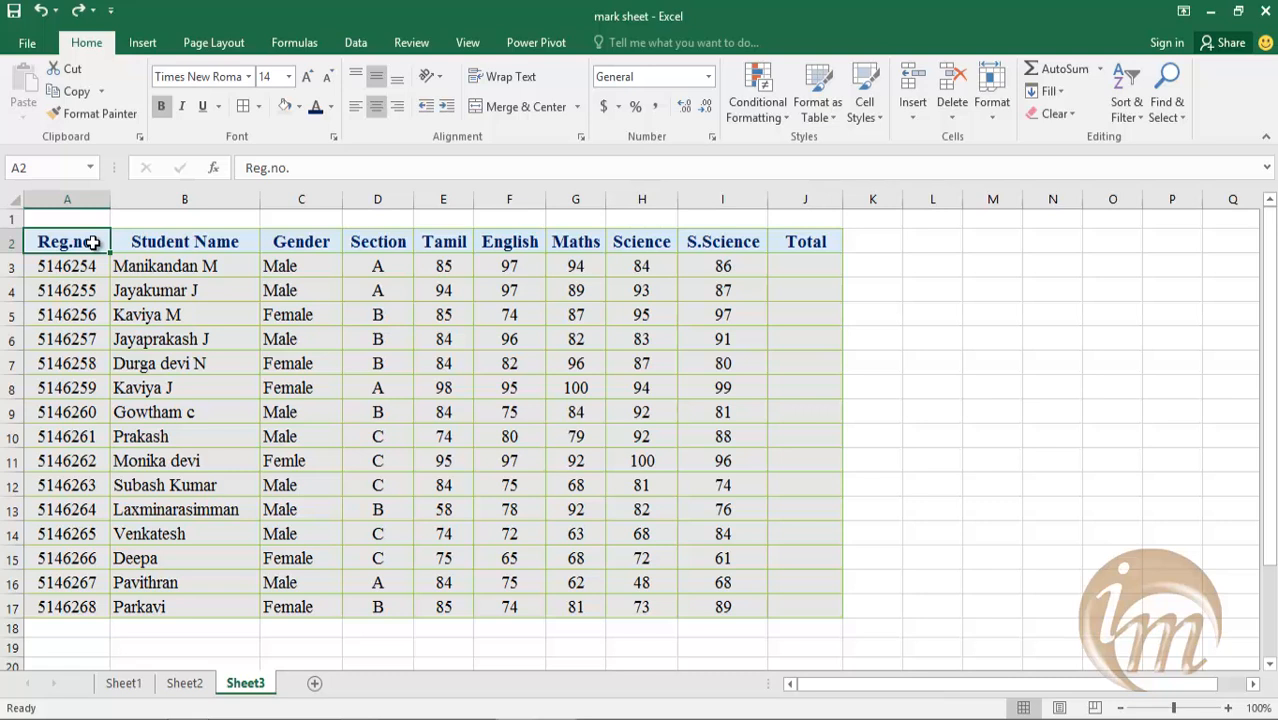
Step: Alternate the Reg.no. header in A2 between Rotate Text Up and Rotate Text Down, and reset it to horizontal
left_click(443, 77)
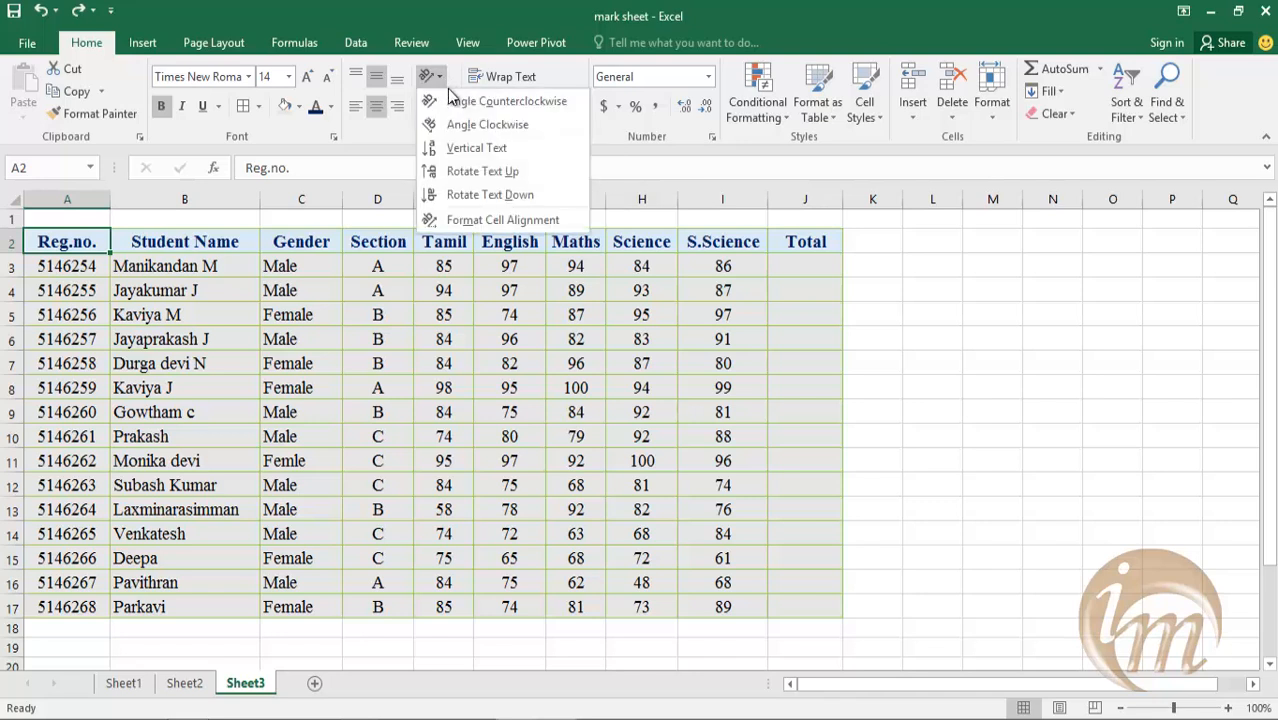
left_click(491, 171)
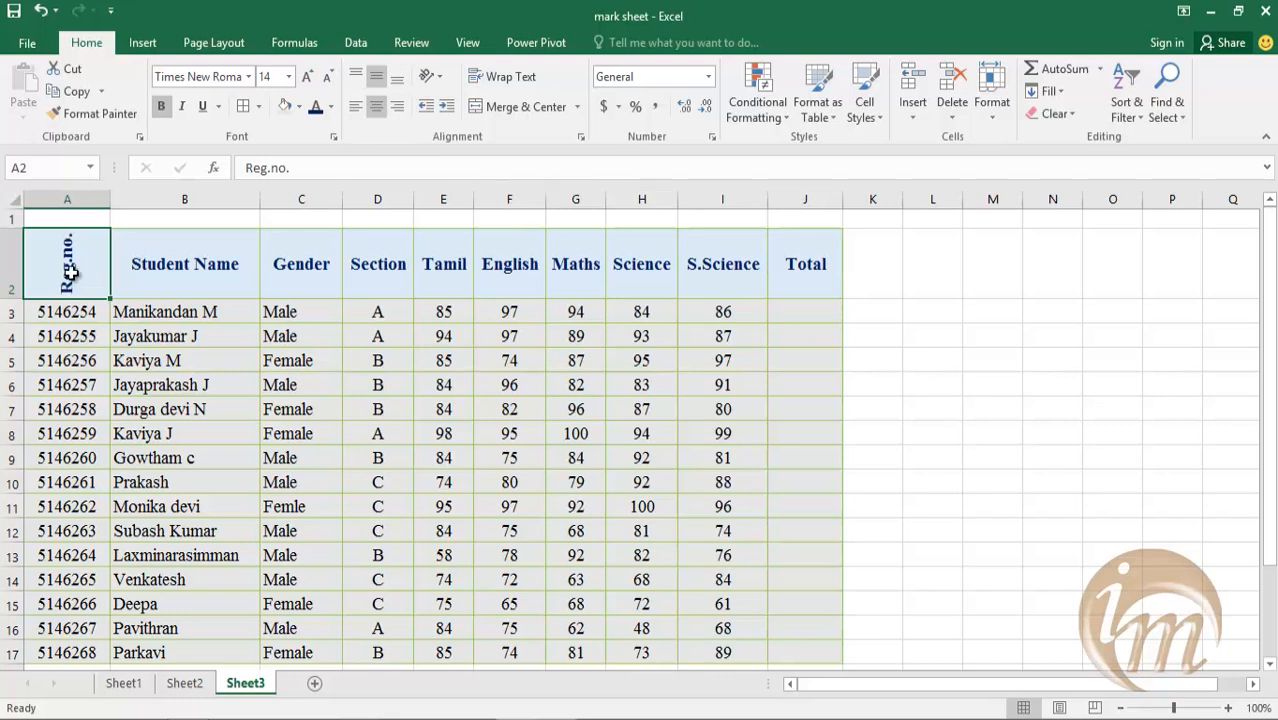
left_click(430, 77)
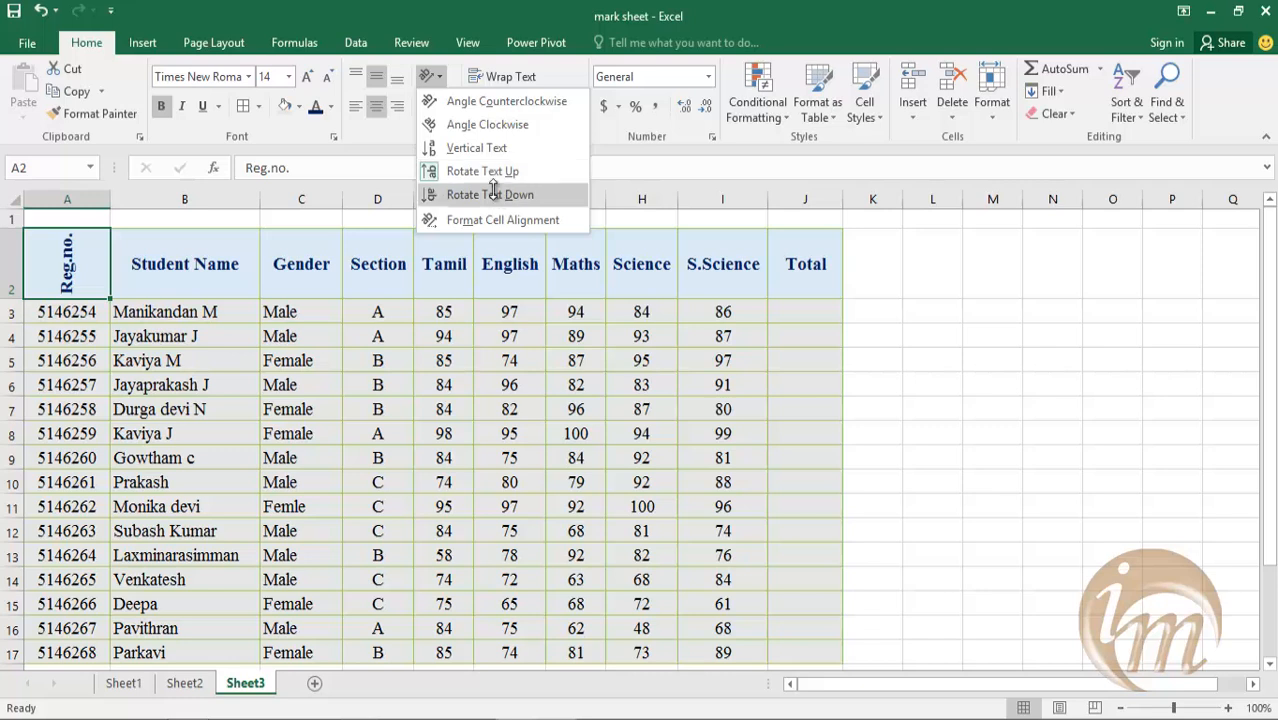
left_click(493, 194)
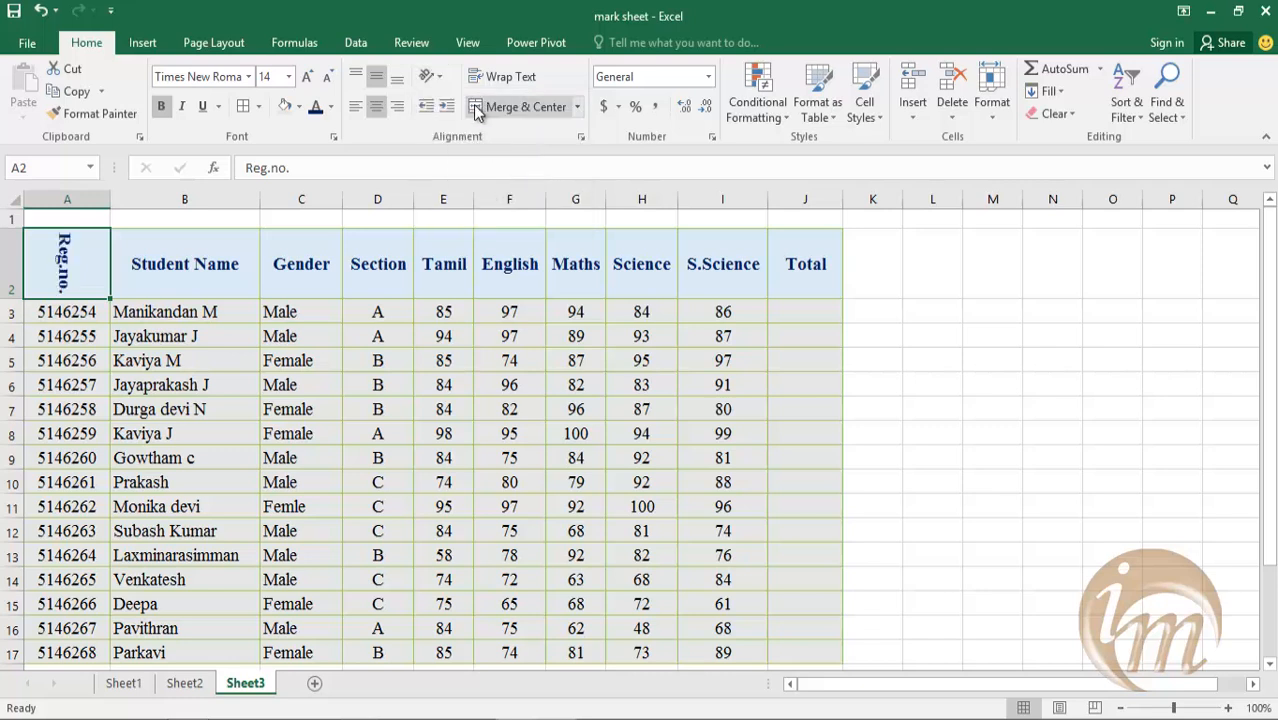
left_click(438, 77)
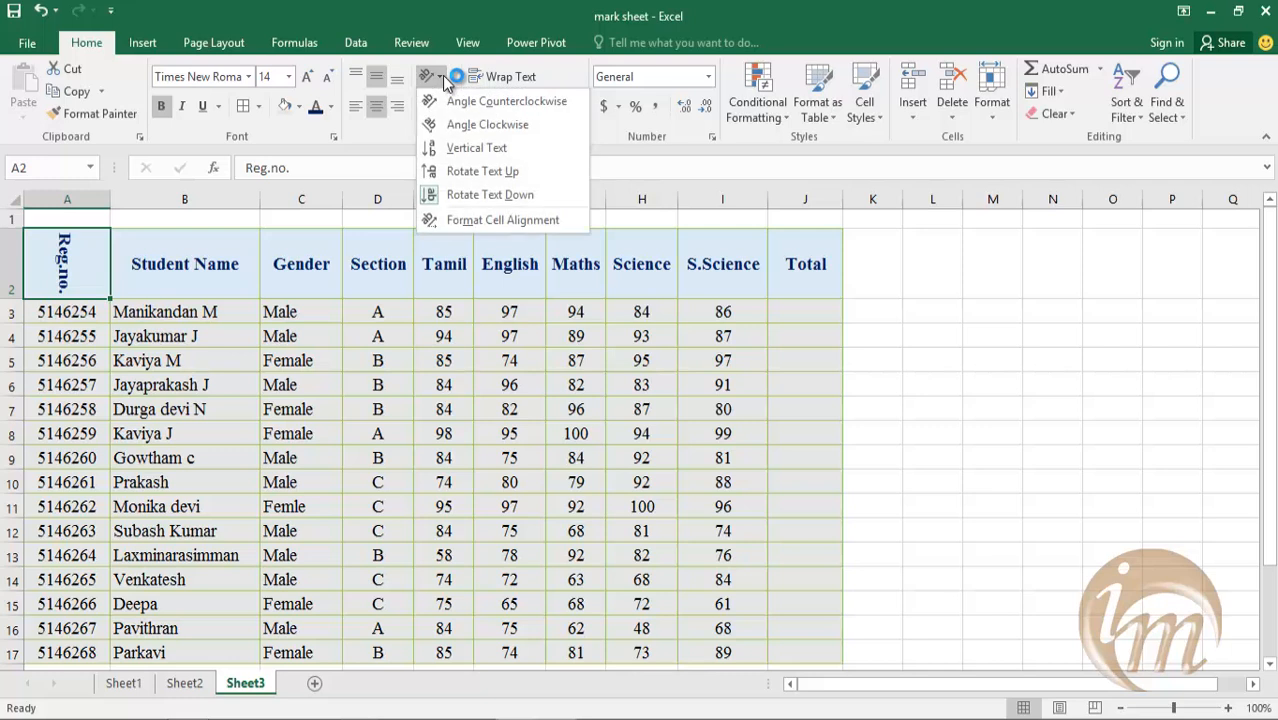
left_click(456, 171)
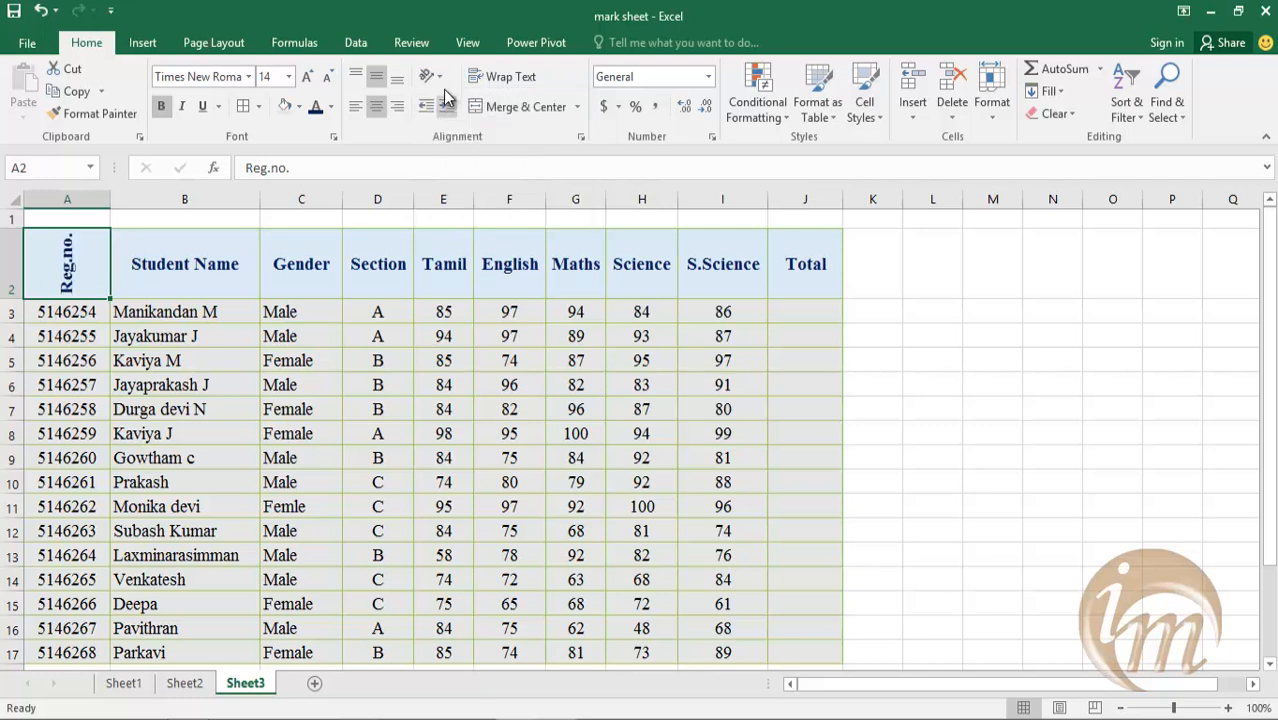
left_click(440, 79)
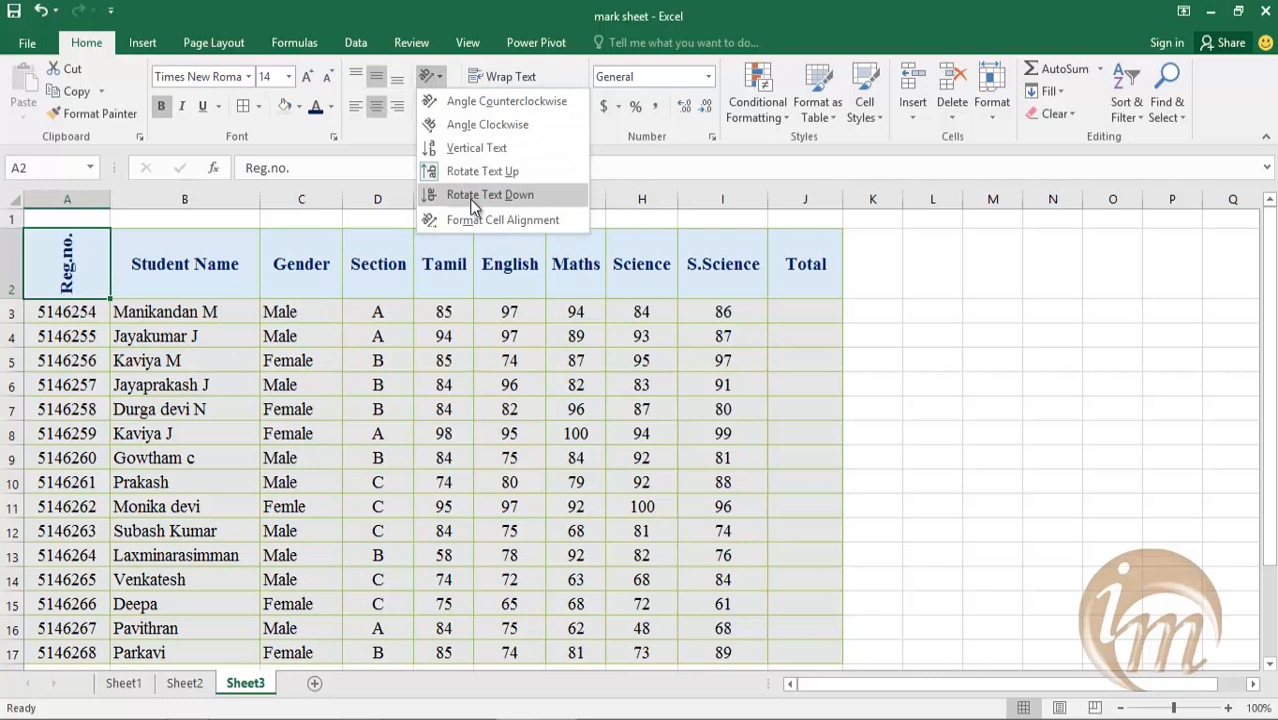
left_click(474, 197)
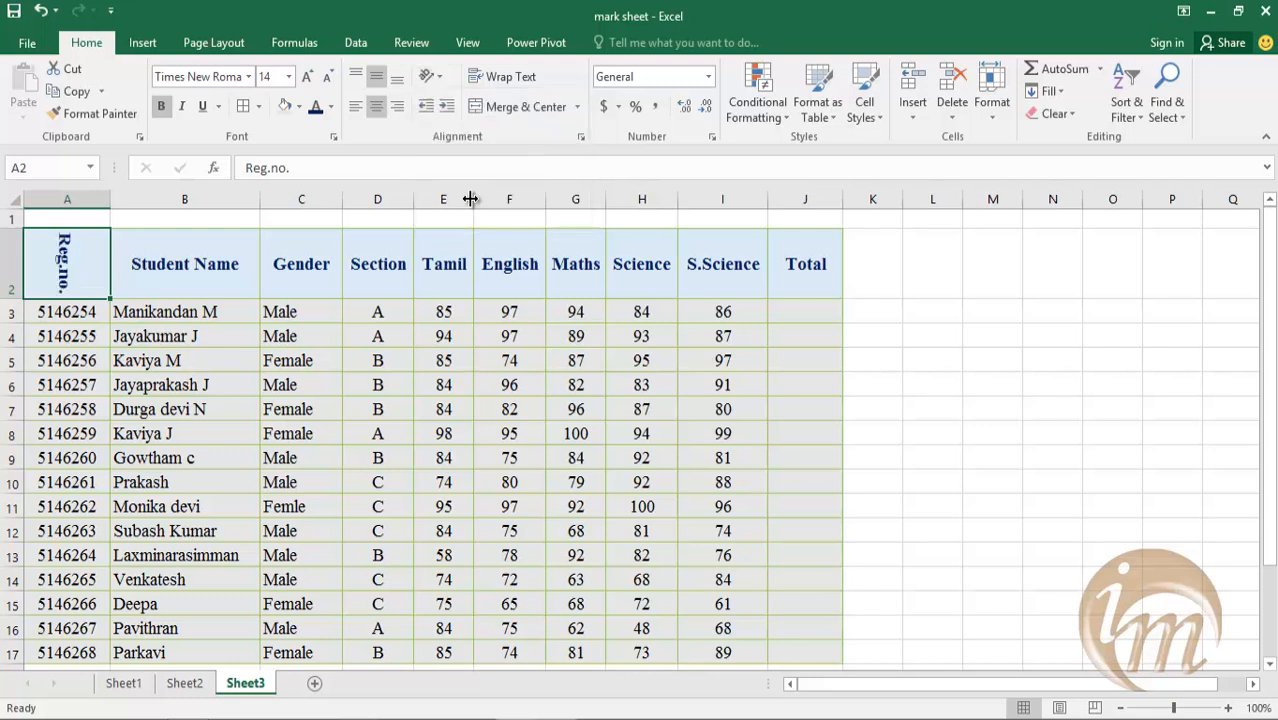
left_click(437, 77)
left_click(474, 197)
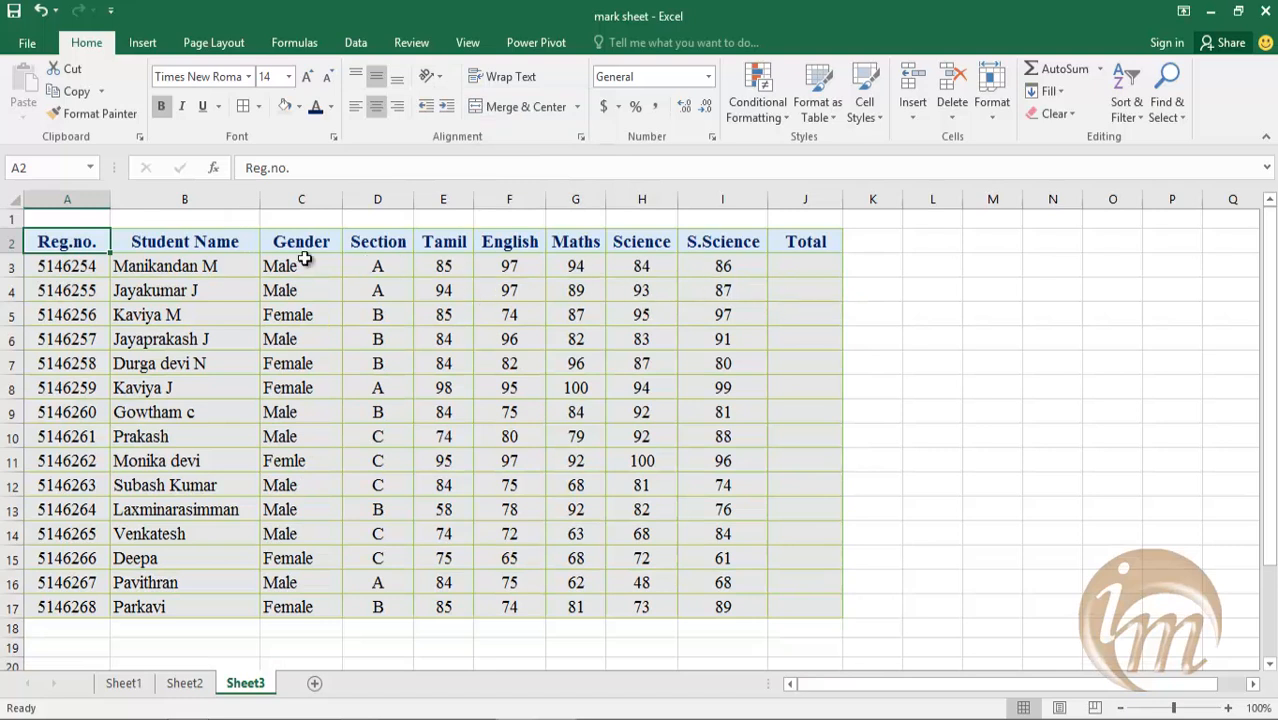
Step: Increase the height of header row 2 slightly
left_click_drag(13, 254, 13, 270)
left_click(945, 410)
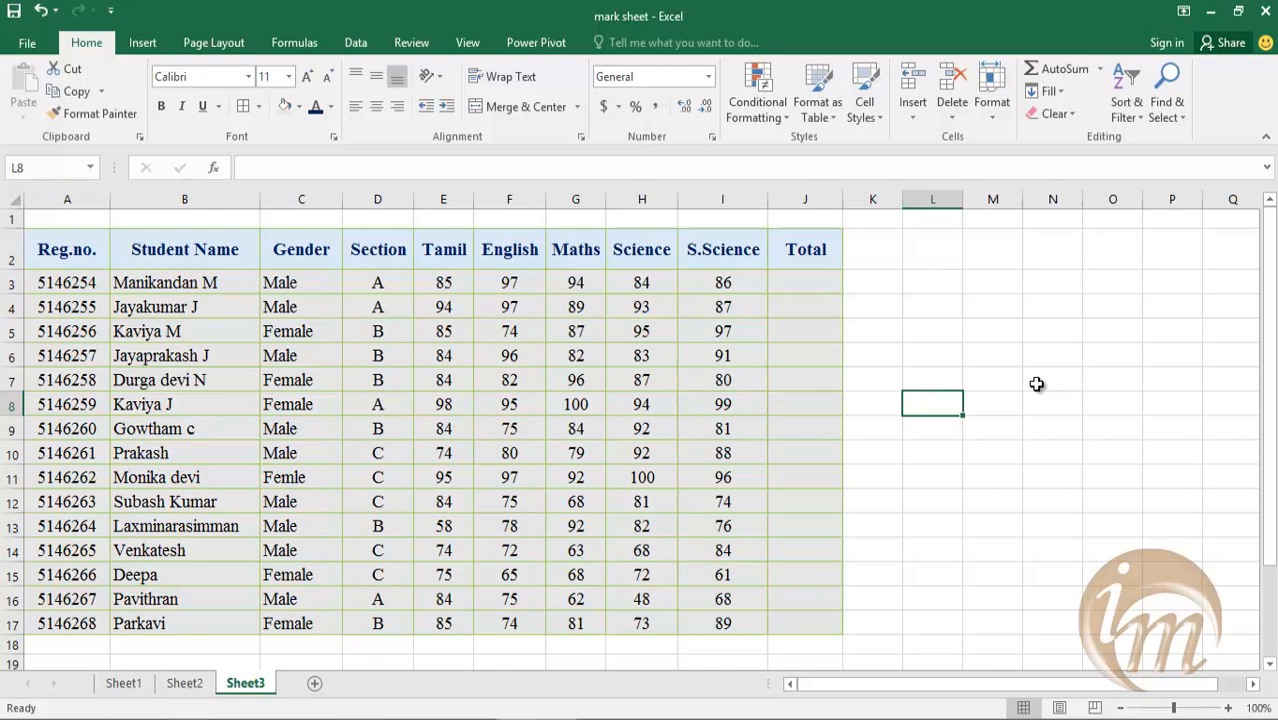
Step: Open the Format Cells alignment settings for cell I3 and examine the horizontal and vertical text alignment choices
left_click(428, 78)
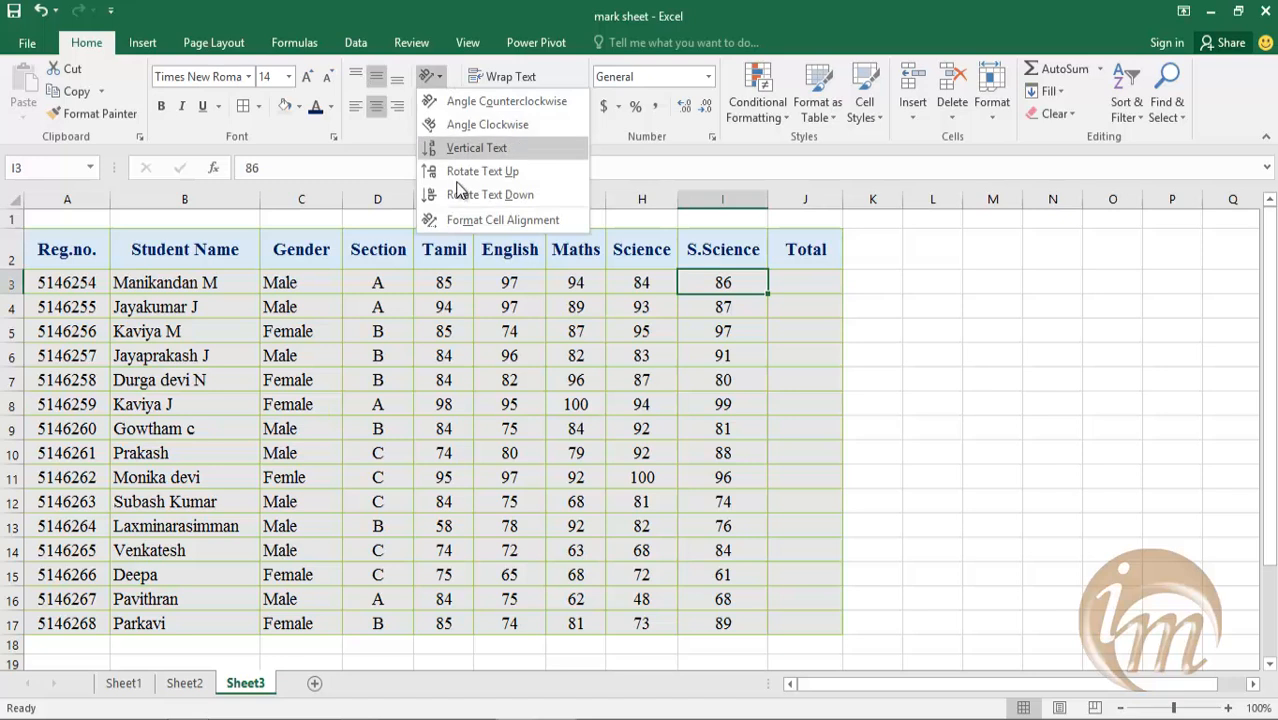
left_click(474, 220)
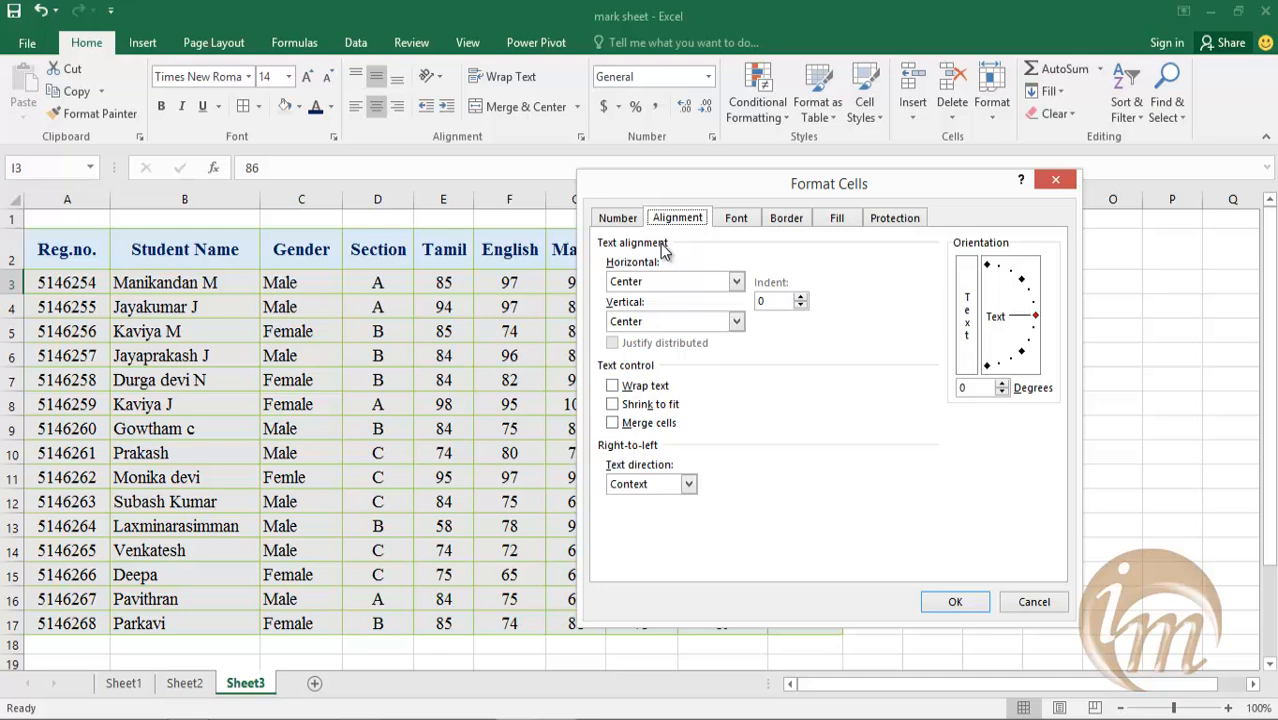
left_click(736, 284)
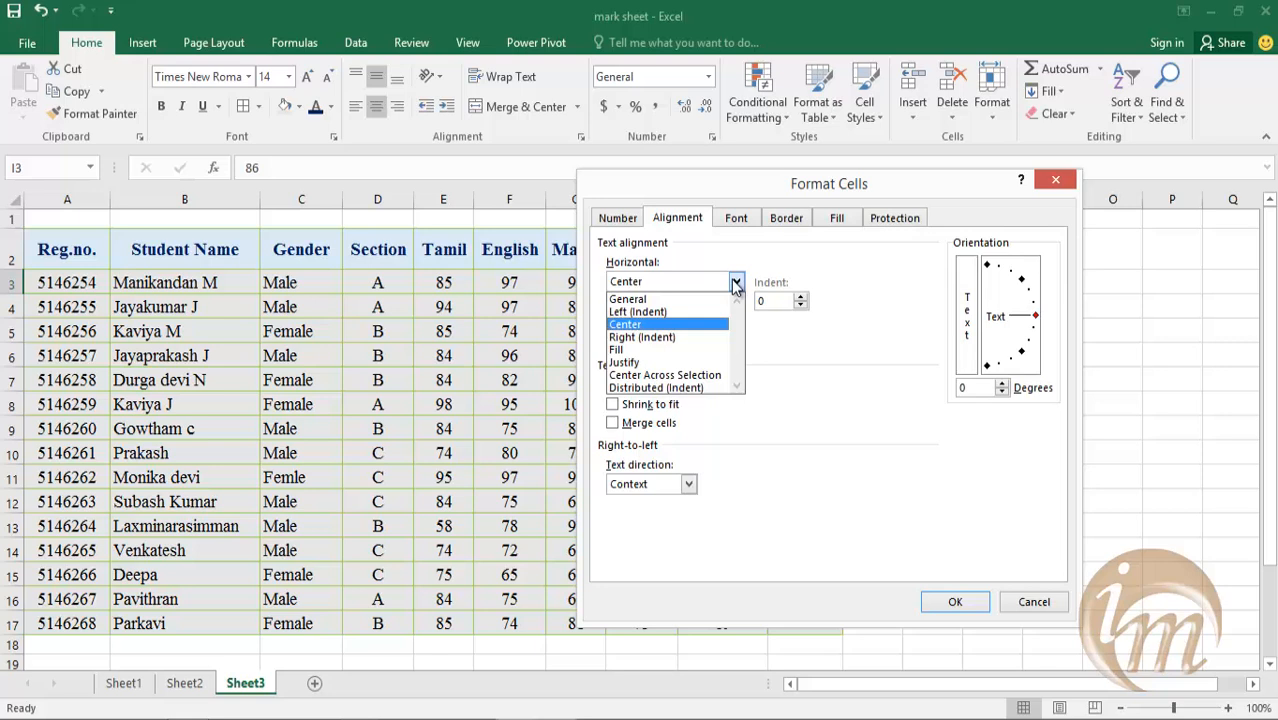
left_click(736, 285)
left_click(736, 322)
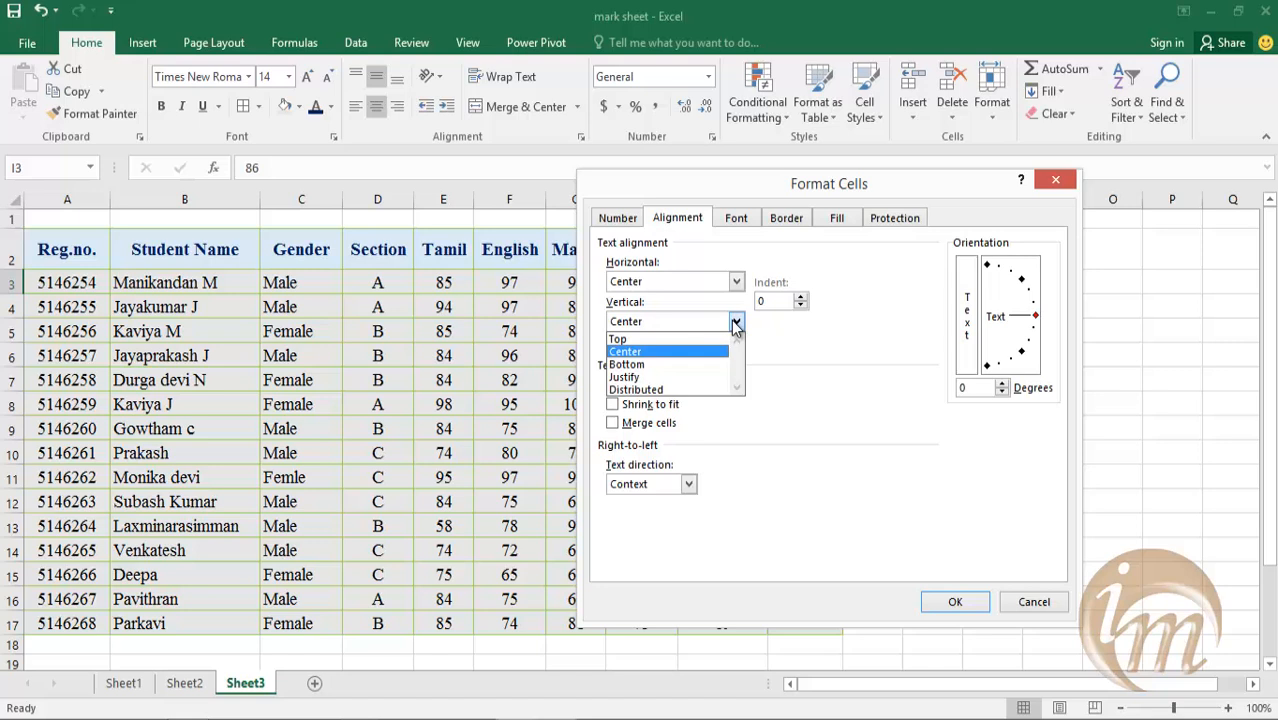
left_click(736, 323)
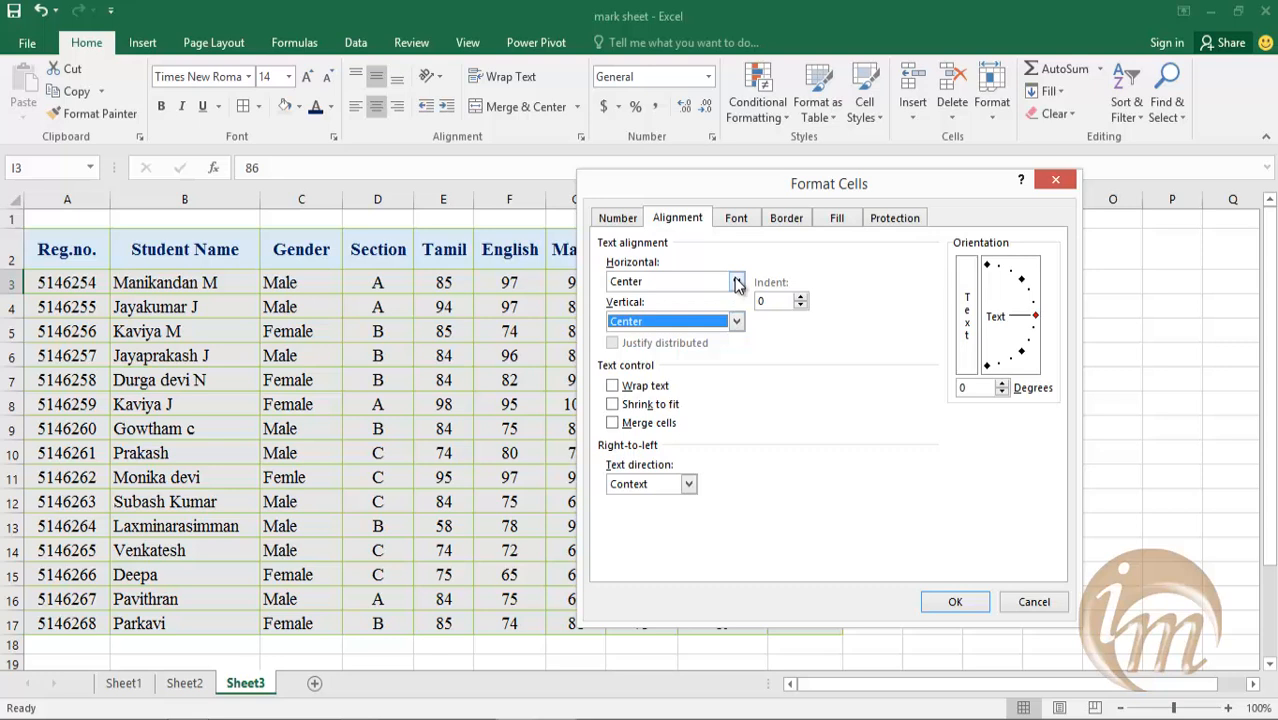
Step: Try the Fill and General horizontal alignments for cell I3, return it to Center, and apply the Format Cells settings
left_click(737, 283)
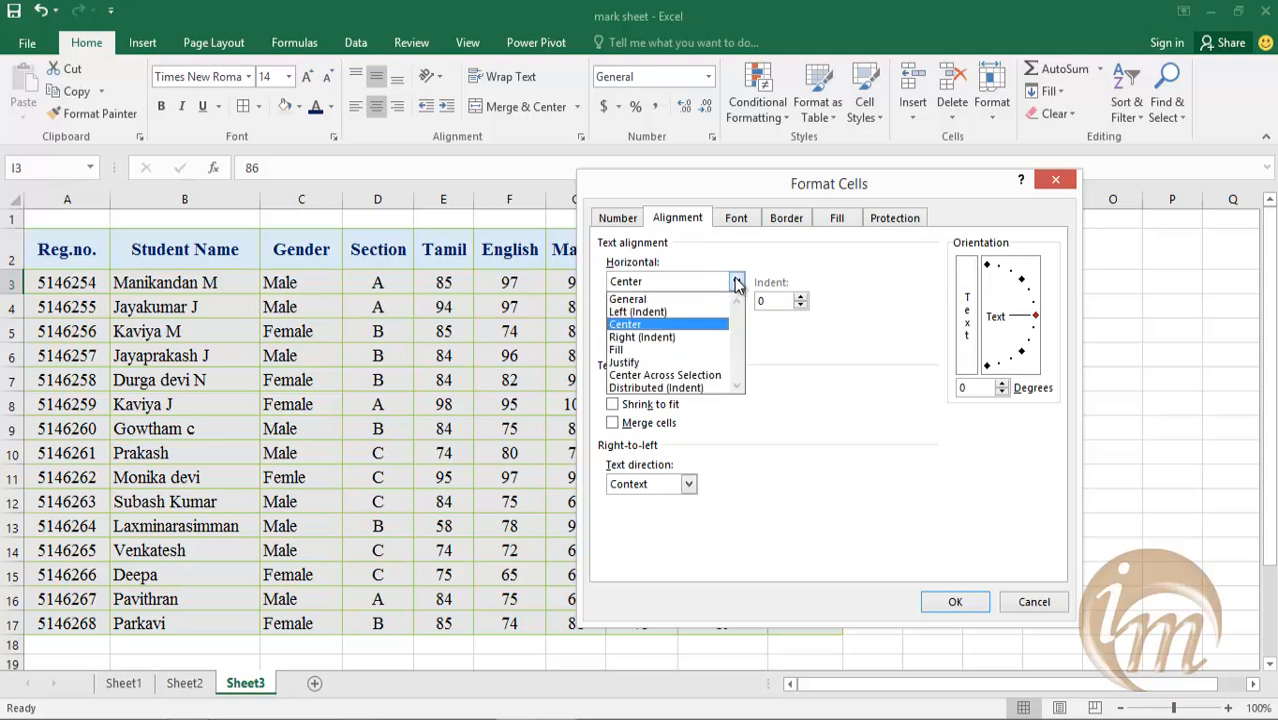
left_click(658, 349)
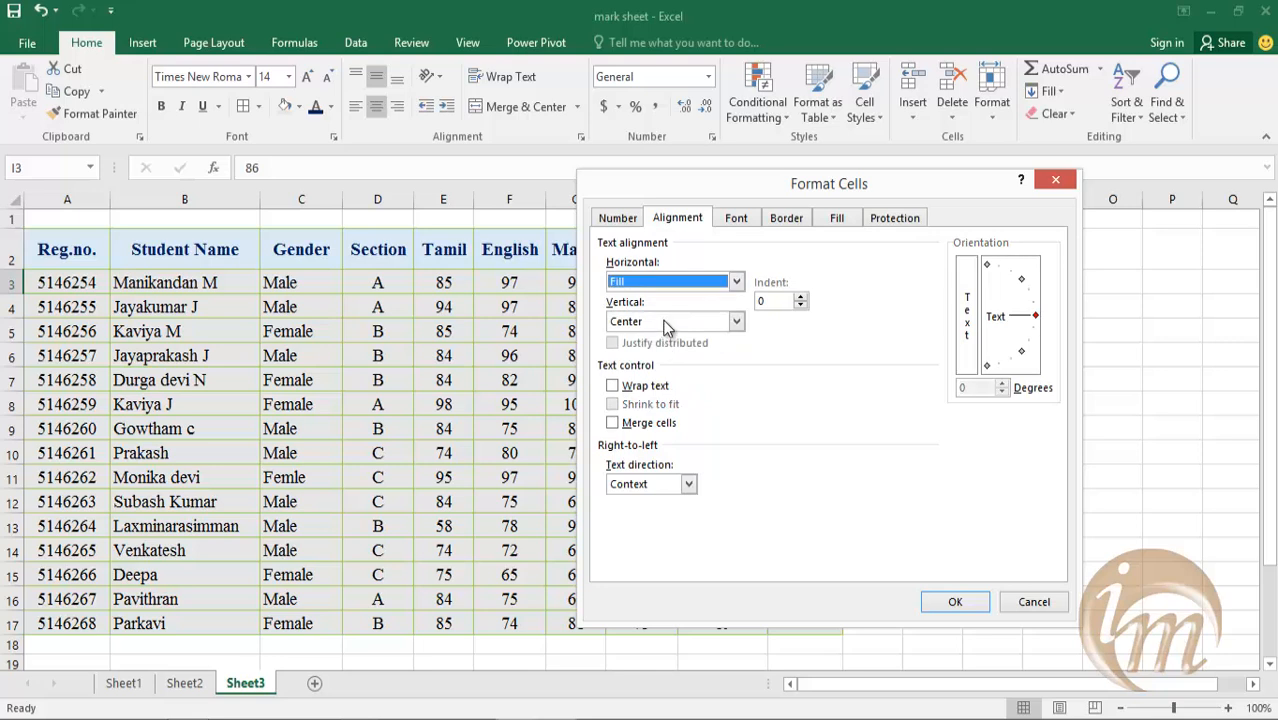
left_click(736, 282)
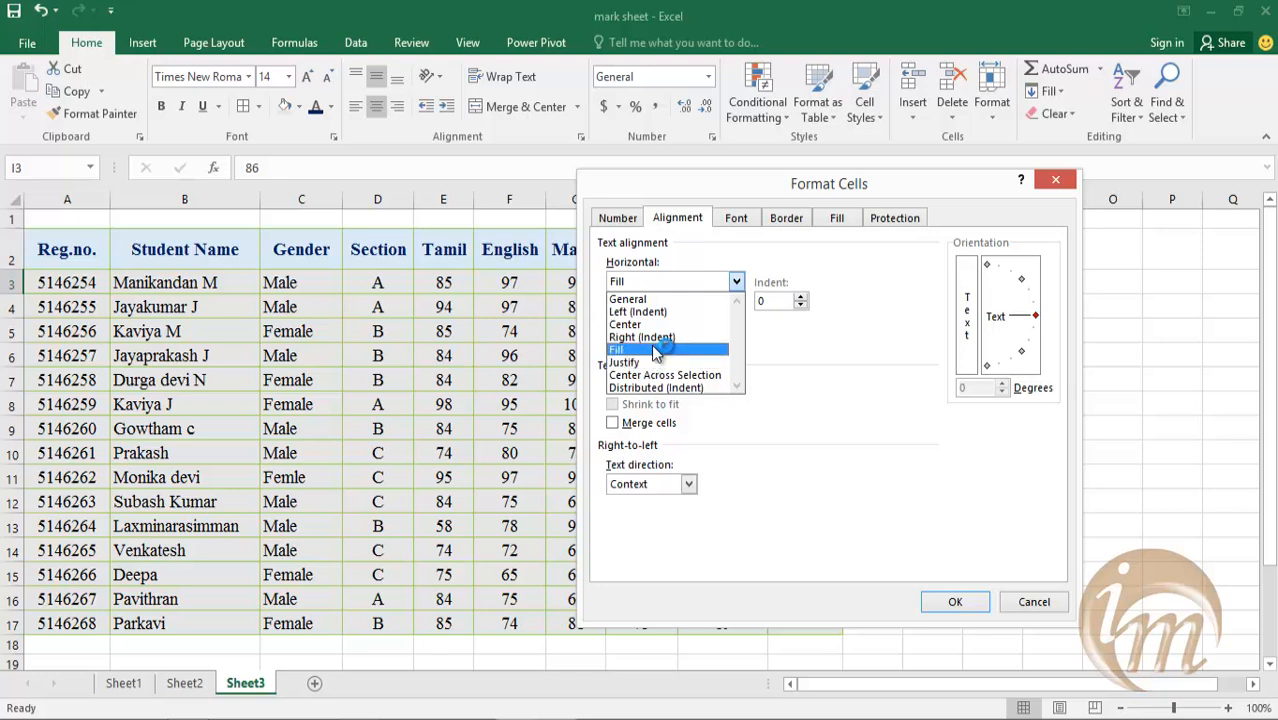
left_click(651, 298)
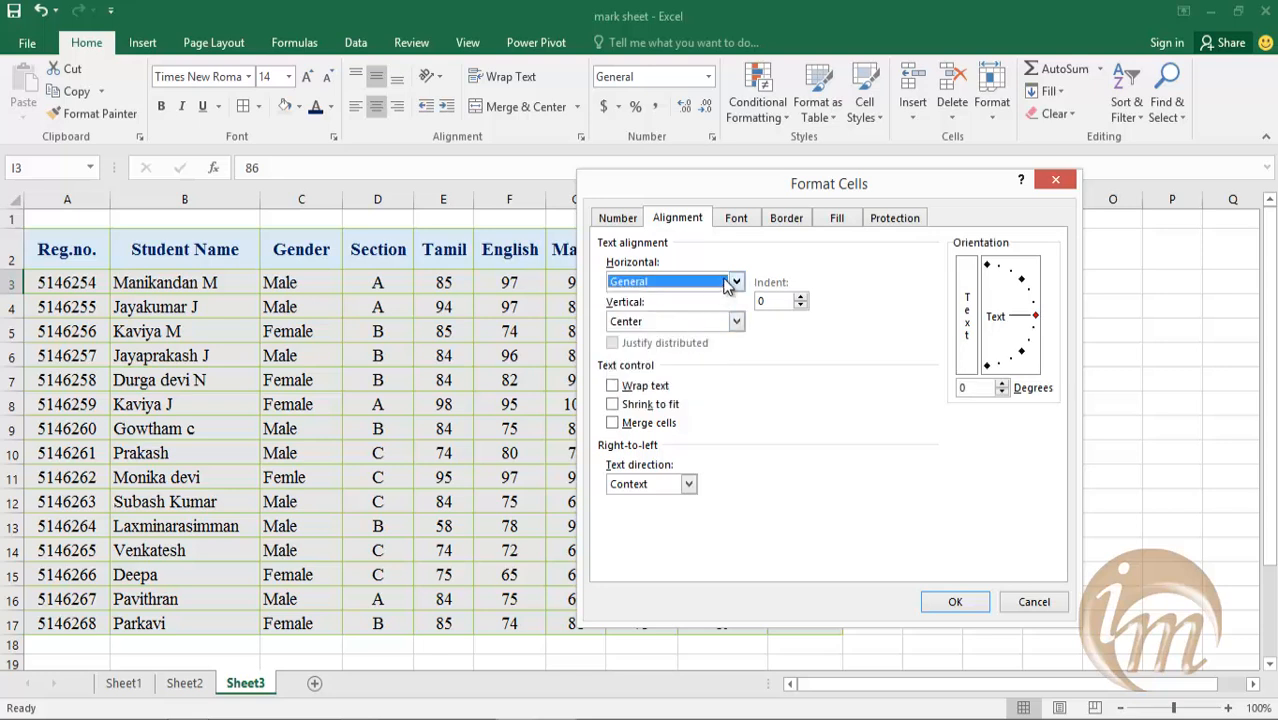
left_click(734, 283)
left_click(670, 322)
left_click(962, 600)
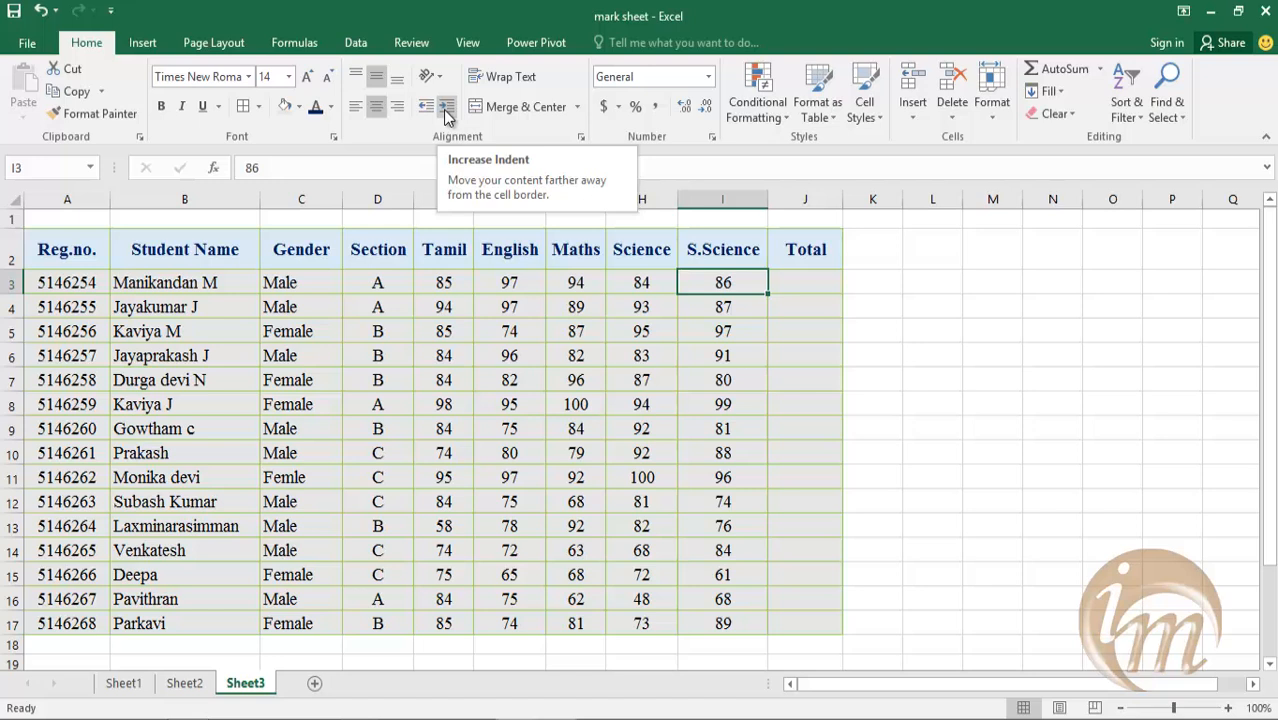
Step: Increase the indent of the student name in B3 by four levels, and decrease it again by four levels
left_click(117, 286)
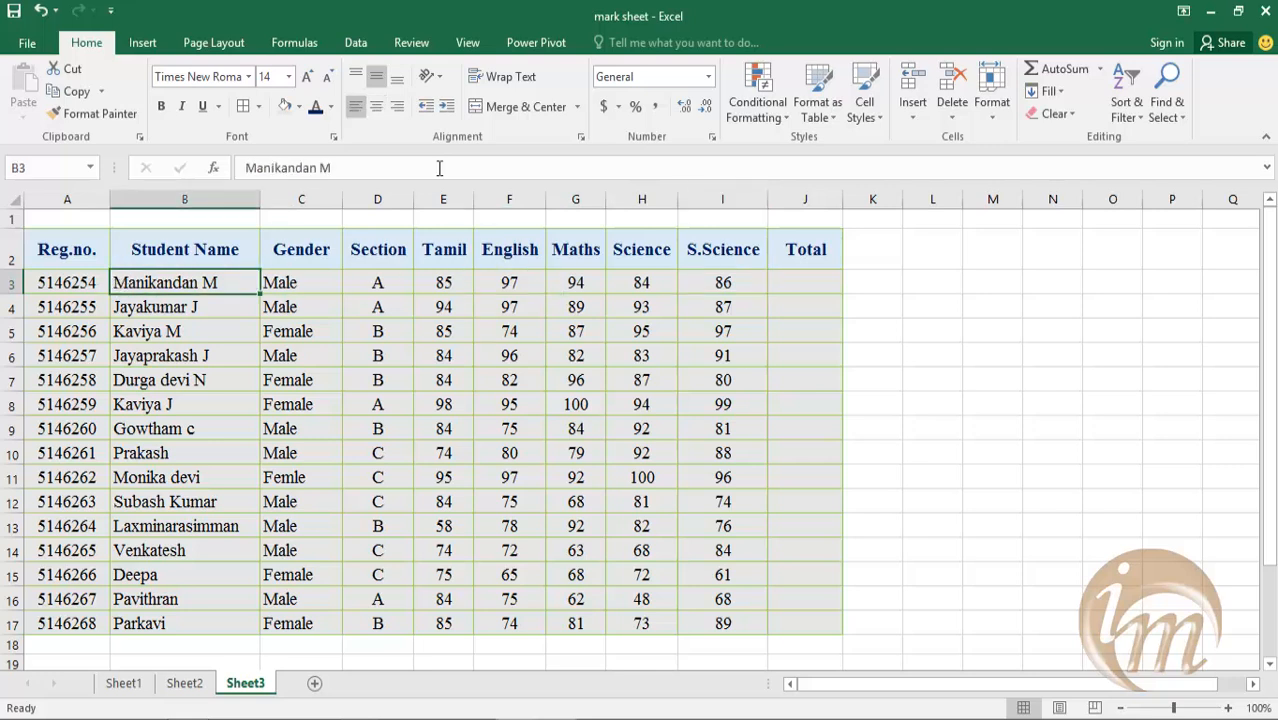
left_click(446, 110)
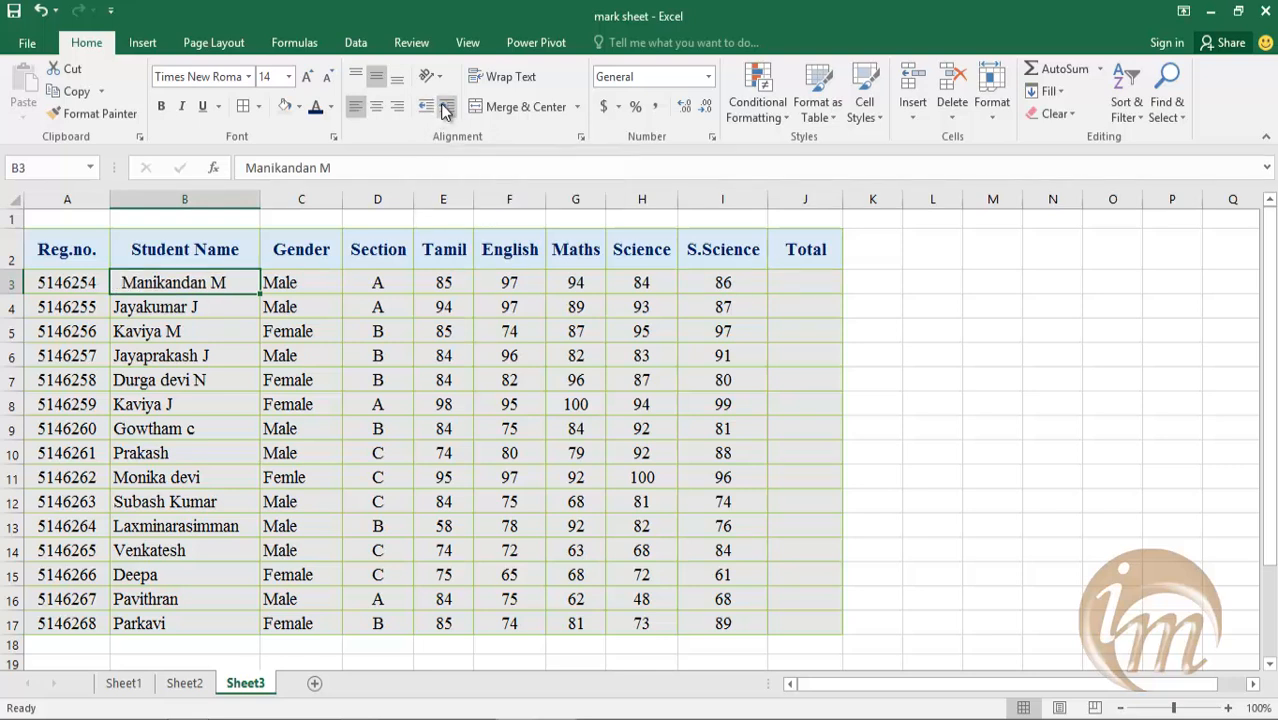
left_click(446, 110)
left_click(446, 110)
left_click(444, 110)
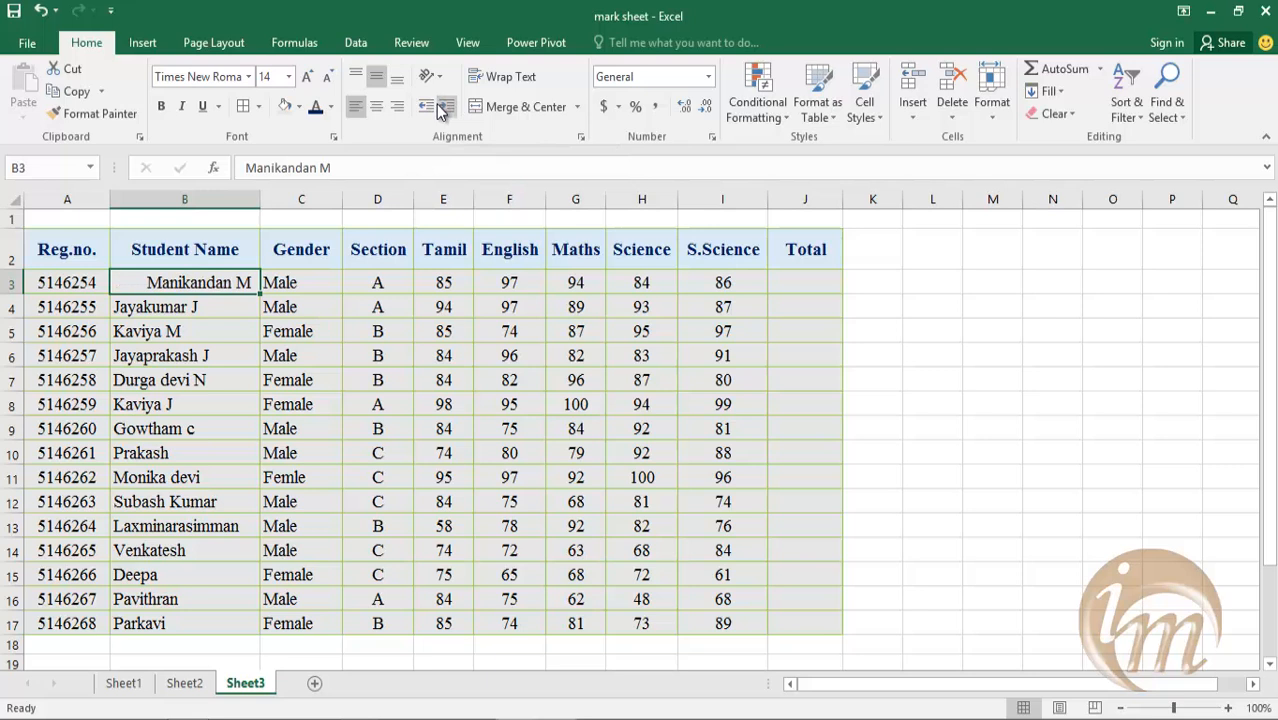
left_click(427, 107)
left_click(427, 107)
left_click(427, 107)
left_click(427, 107)
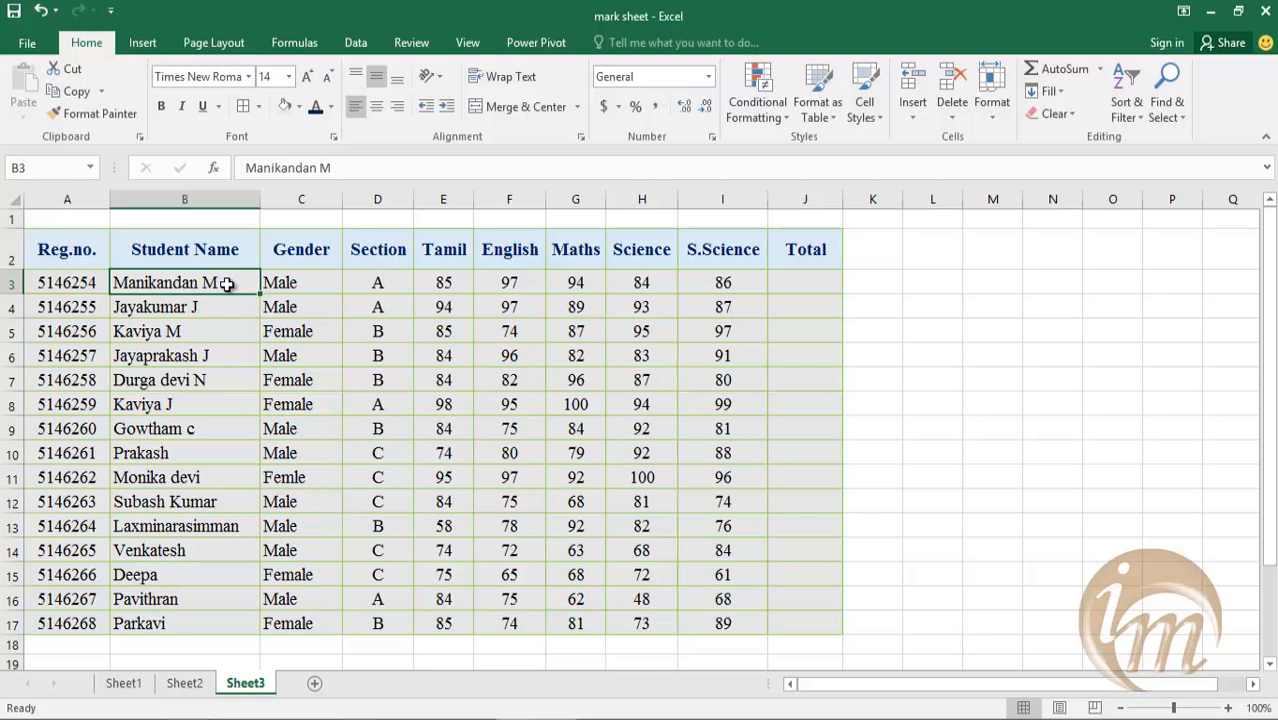
Step: Indent the student name in B3 by one level, copy its format to B4 with Format Painter, and undo both changes
left_click(445, 107)
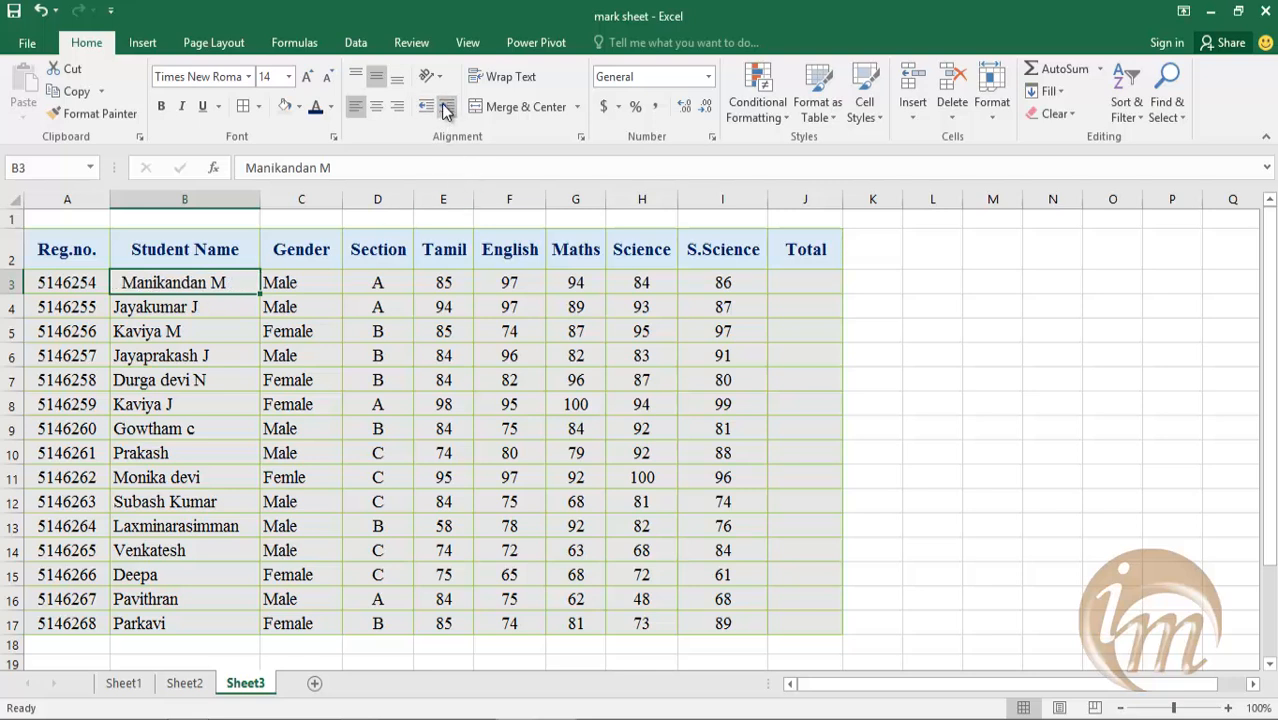
left_click(184, 352)
left_click(170, 285)
left_click(93, 114)
left_click(155, 303)
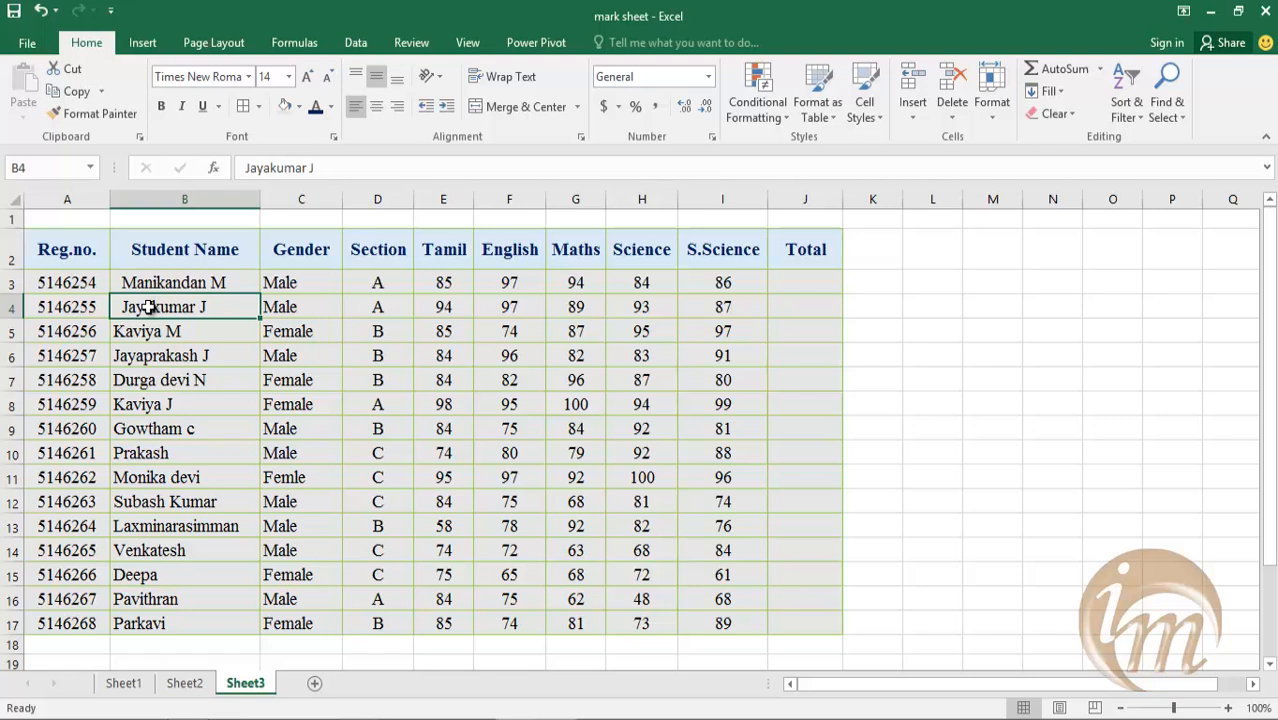
key("ctrl+z")
key("ctrl+z")
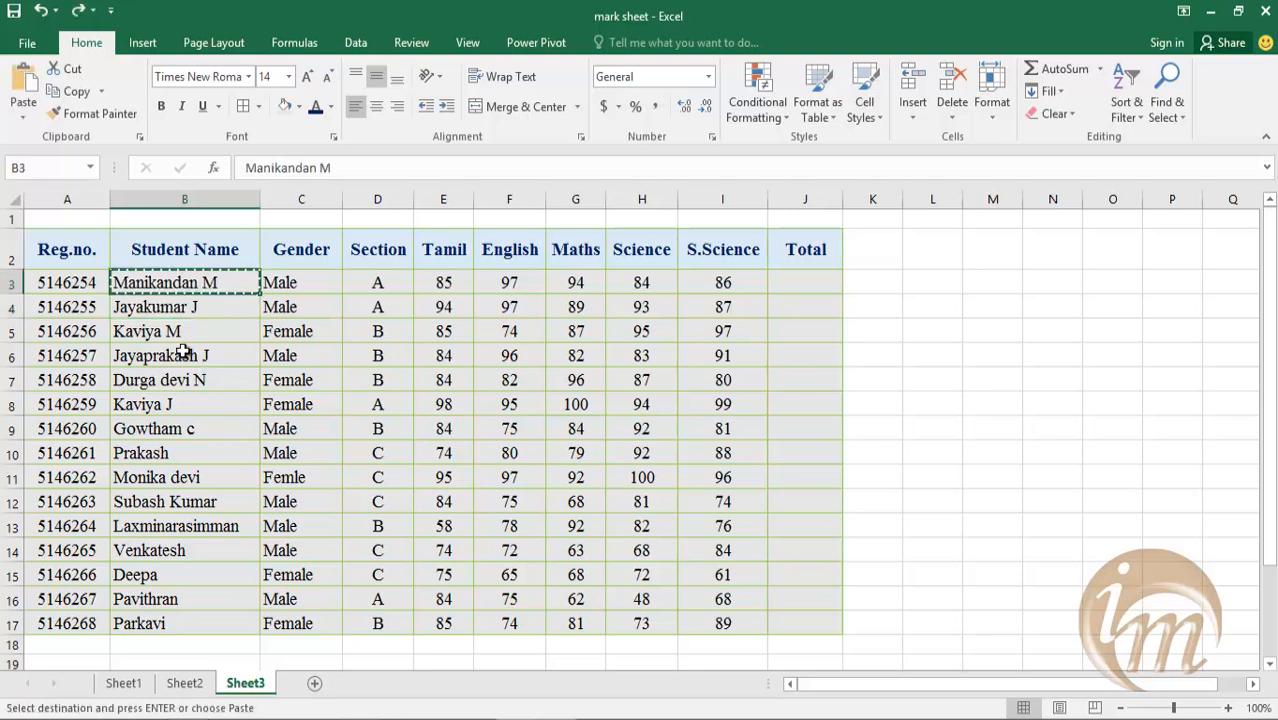
Step: Add leading spaces to the student name in B3, try copying its format to B4 with Format Painter, and undo both changes
double_click(130, 288)
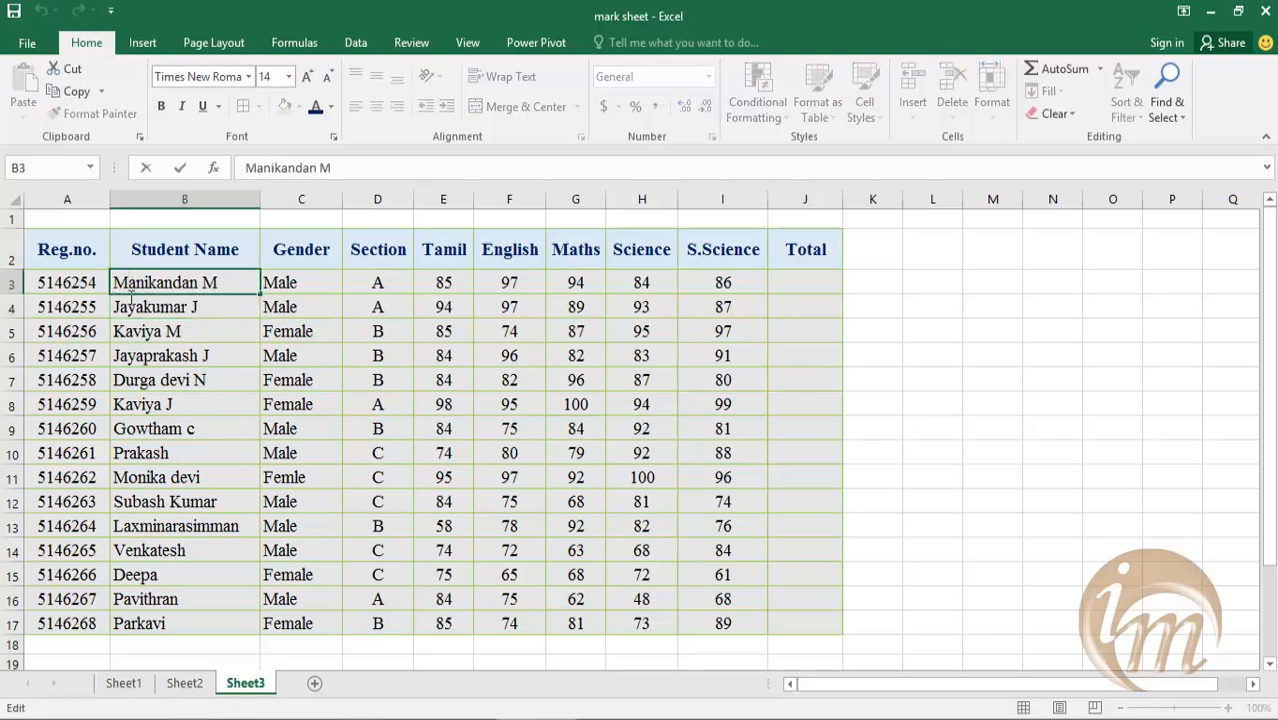
key("Return")
left_click(185, 379)
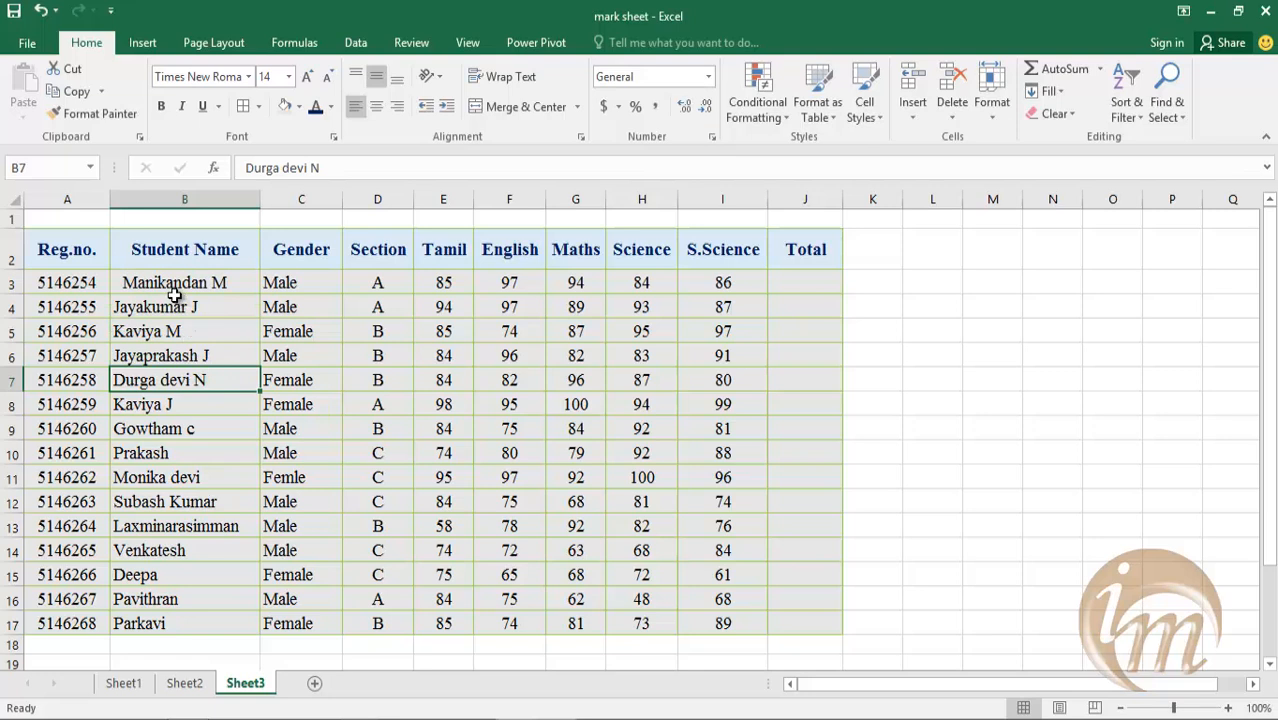
left_click(168, 285)
left_click(92, 113)
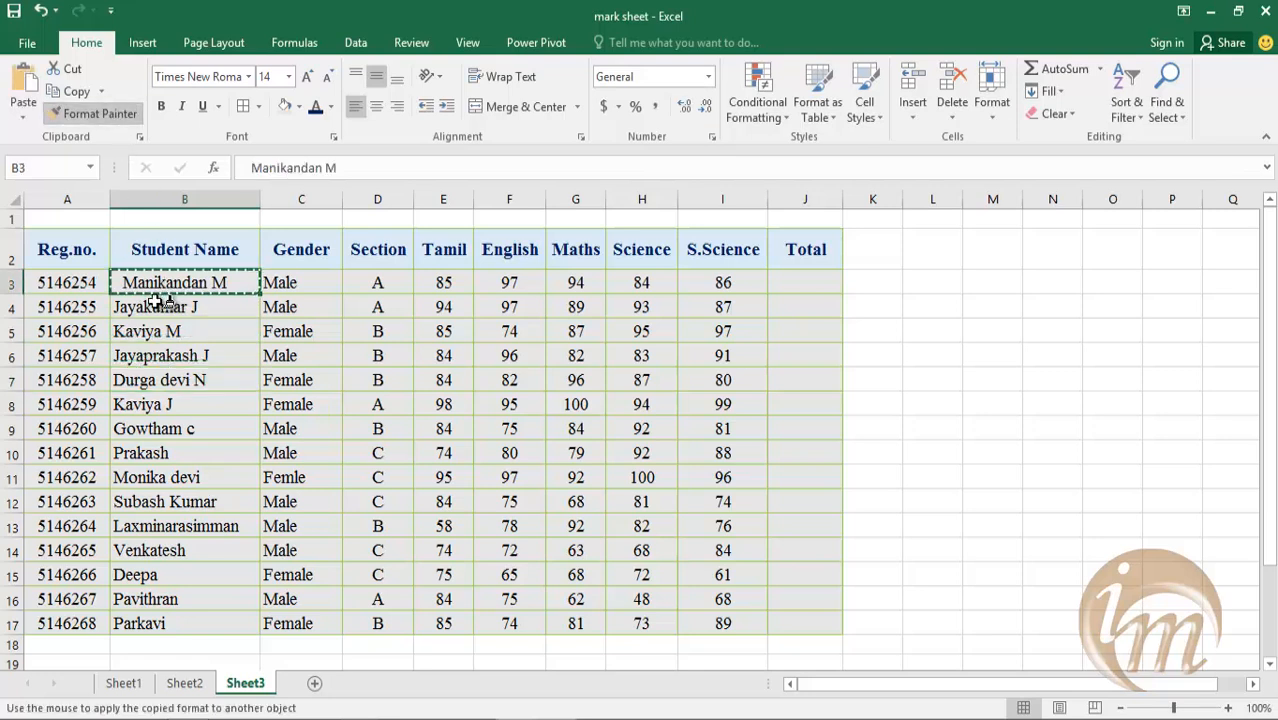
left_click(155, 305)
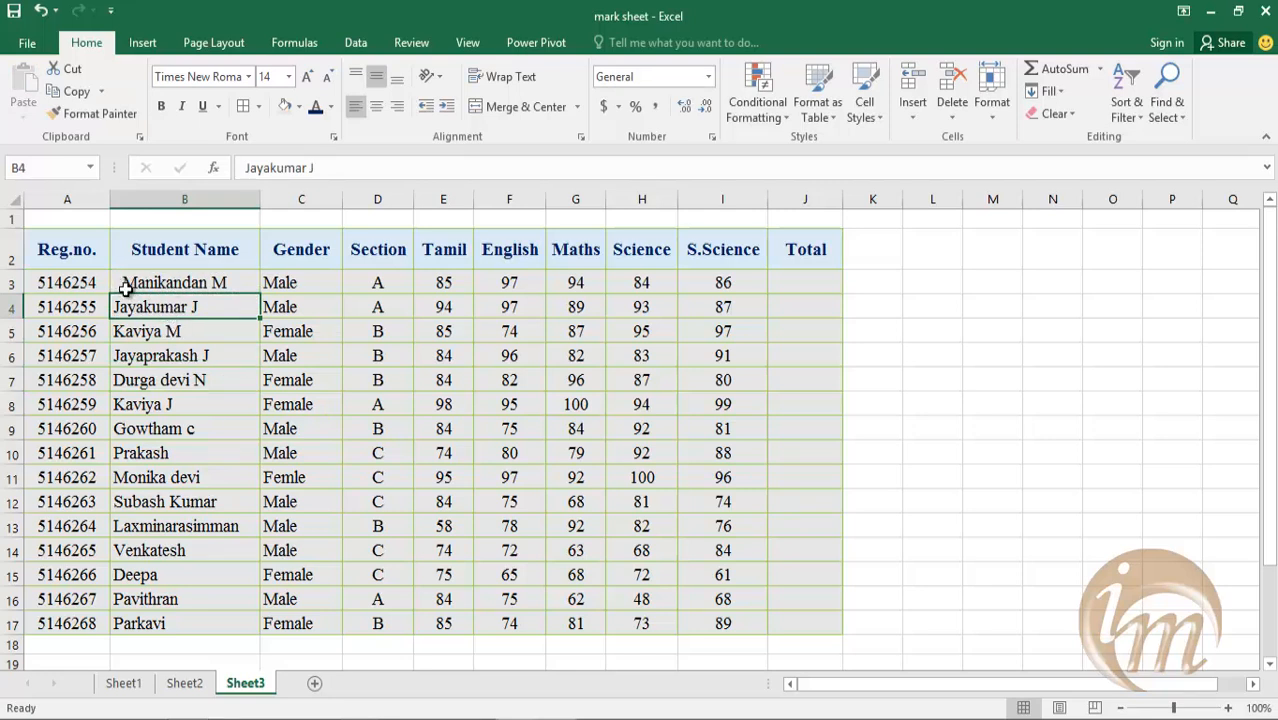
key("ctrl+z")
key("ctrl+z")
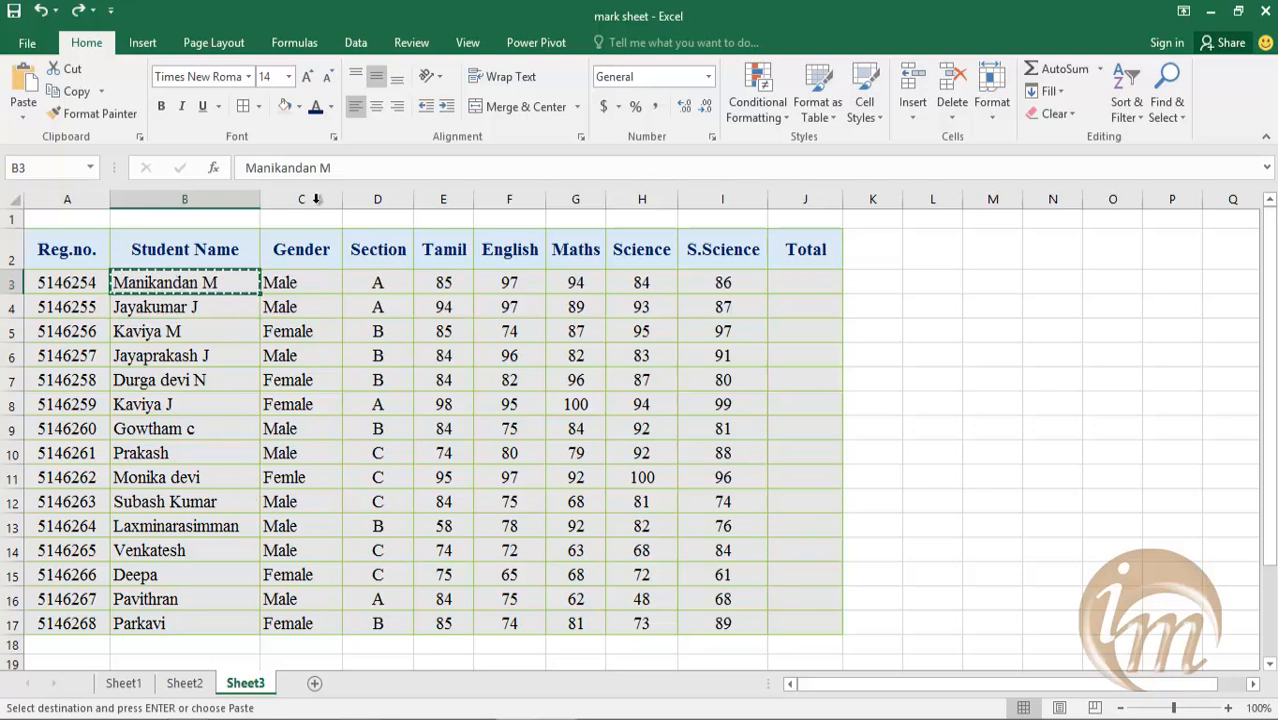
Step: Repeat the one-level indent in B3 and its Format Painter copy to B4, and undo these changes plus one earlier edit
left_click(446, 106)
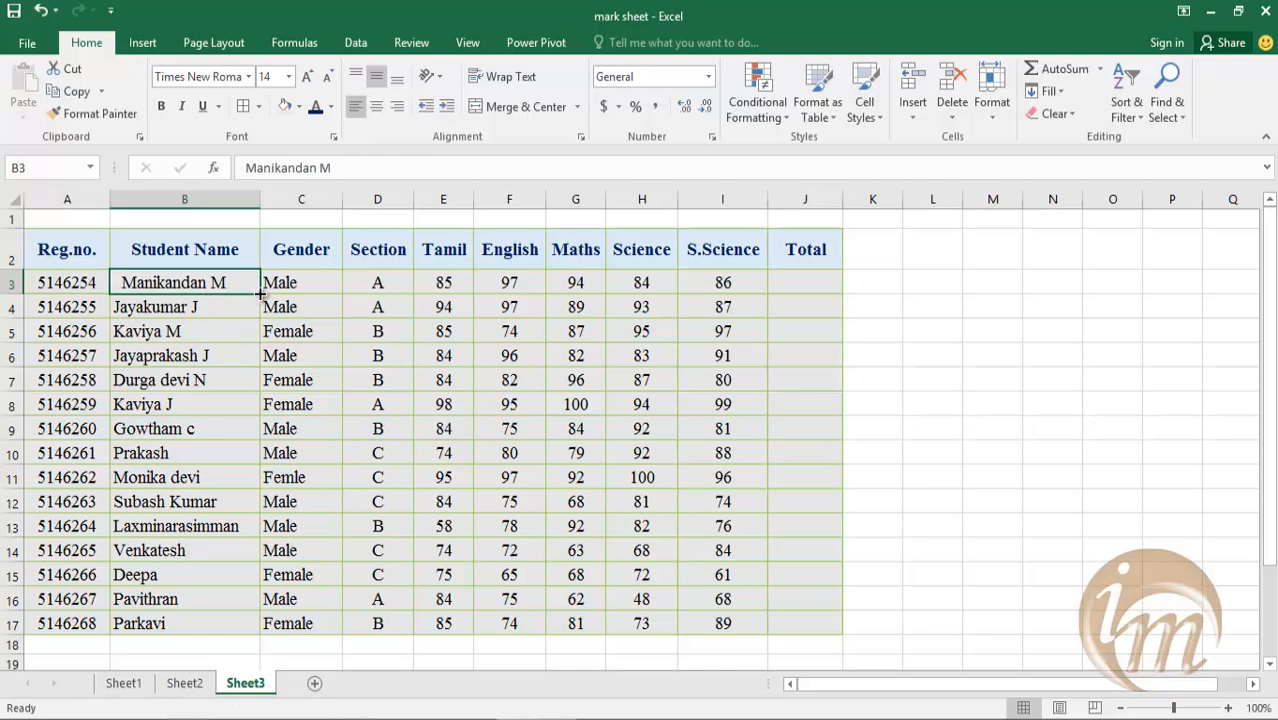
left_click(113, 116)
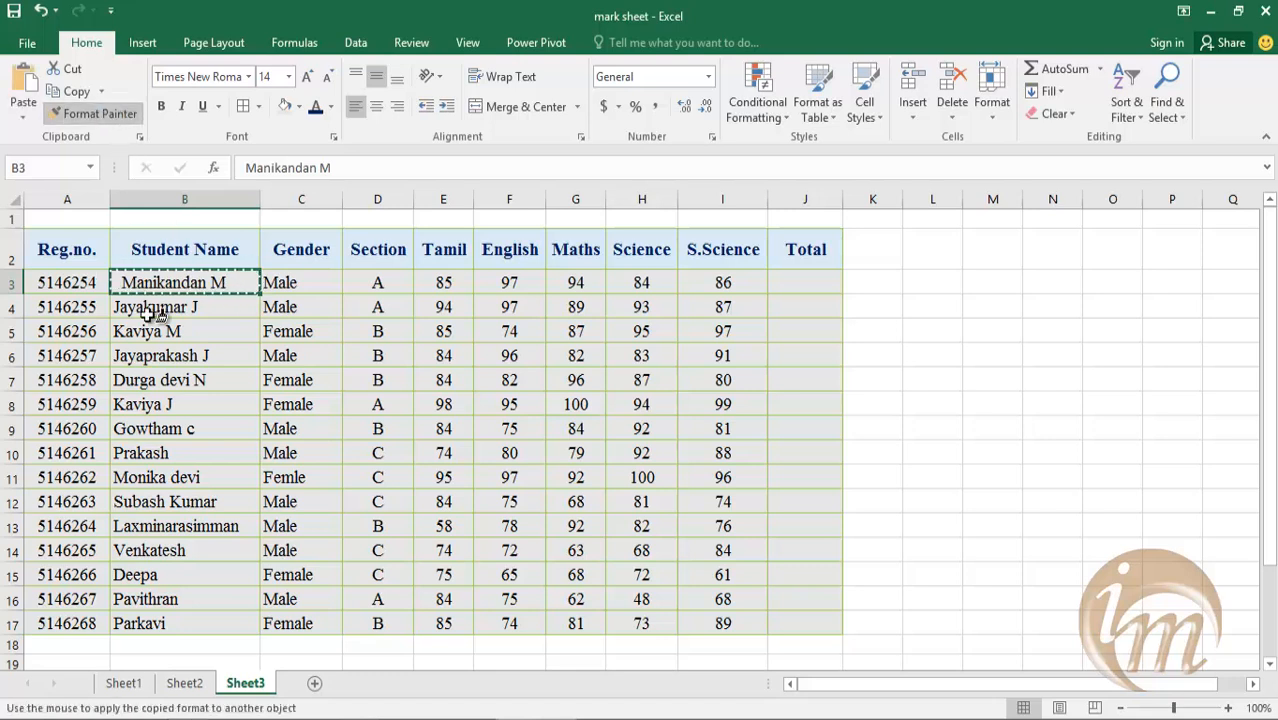
left_click(155, 314)
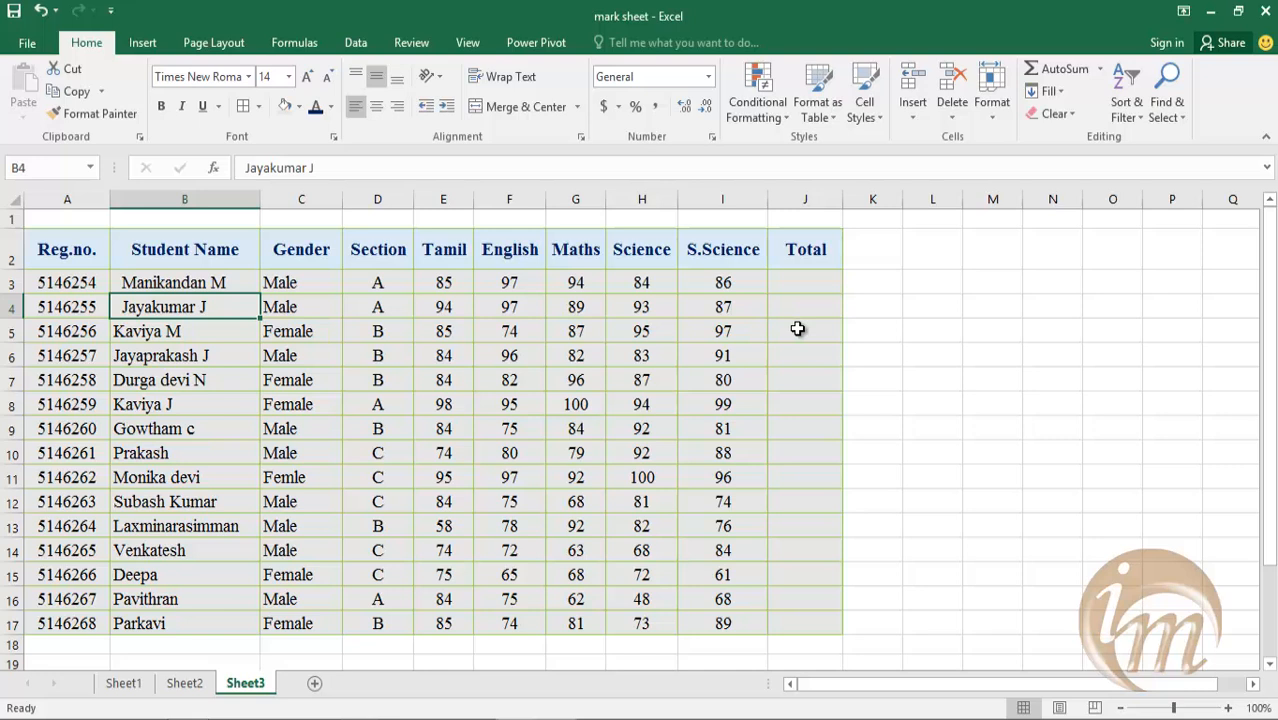
key("ctrl+z")
key("ctrl+z")
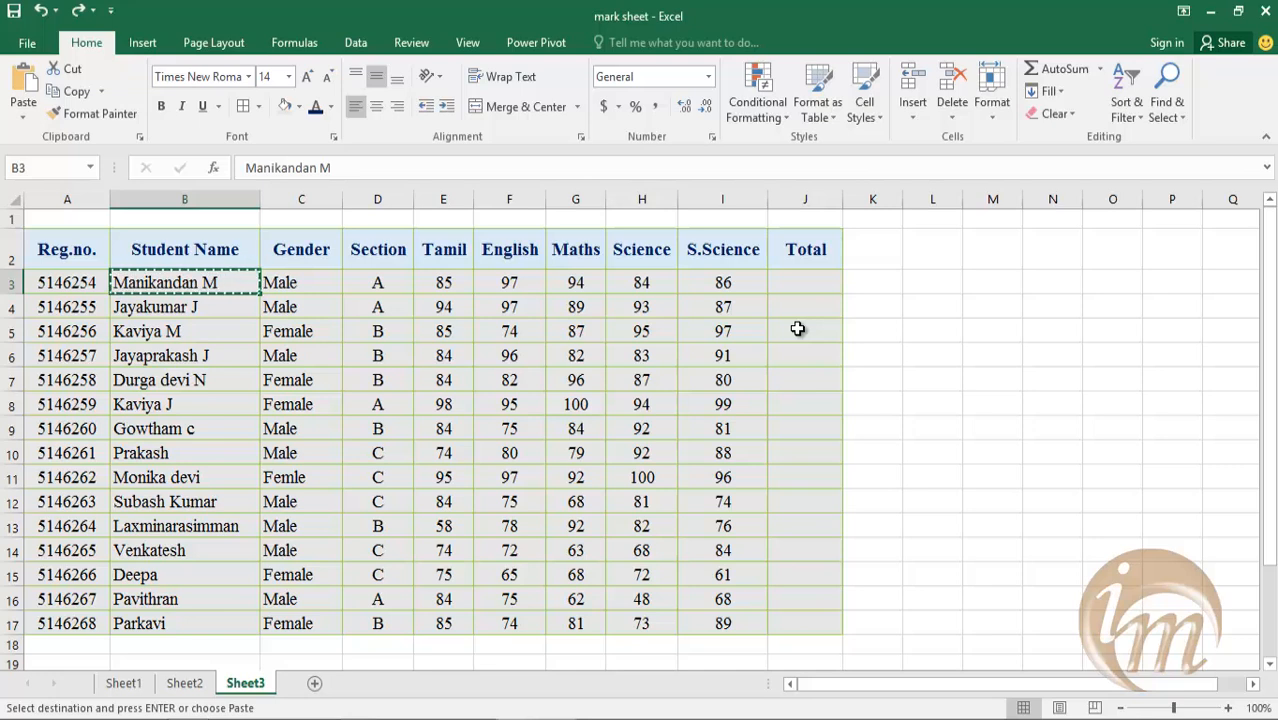
key("ctrl+z")
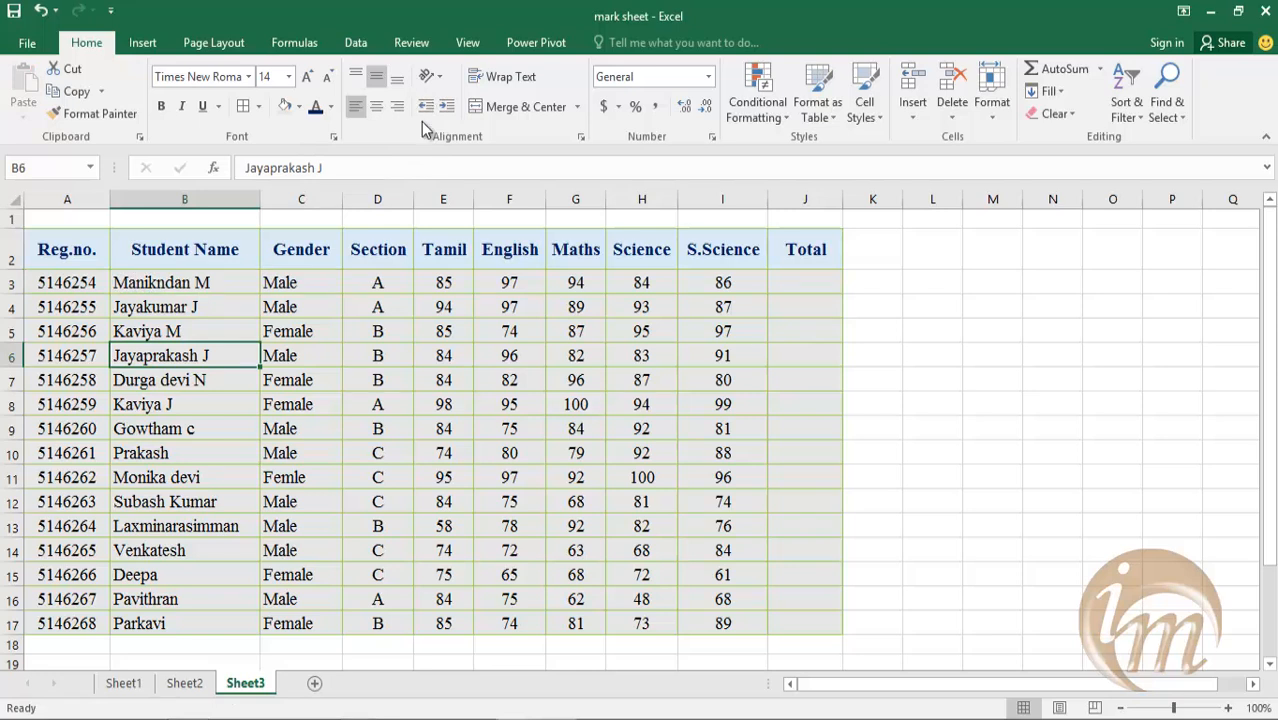
Step: Indent the student name in B3 by one level and extend only its formatting down to B17 with Fill Formatting Only
left_click(180, 287)
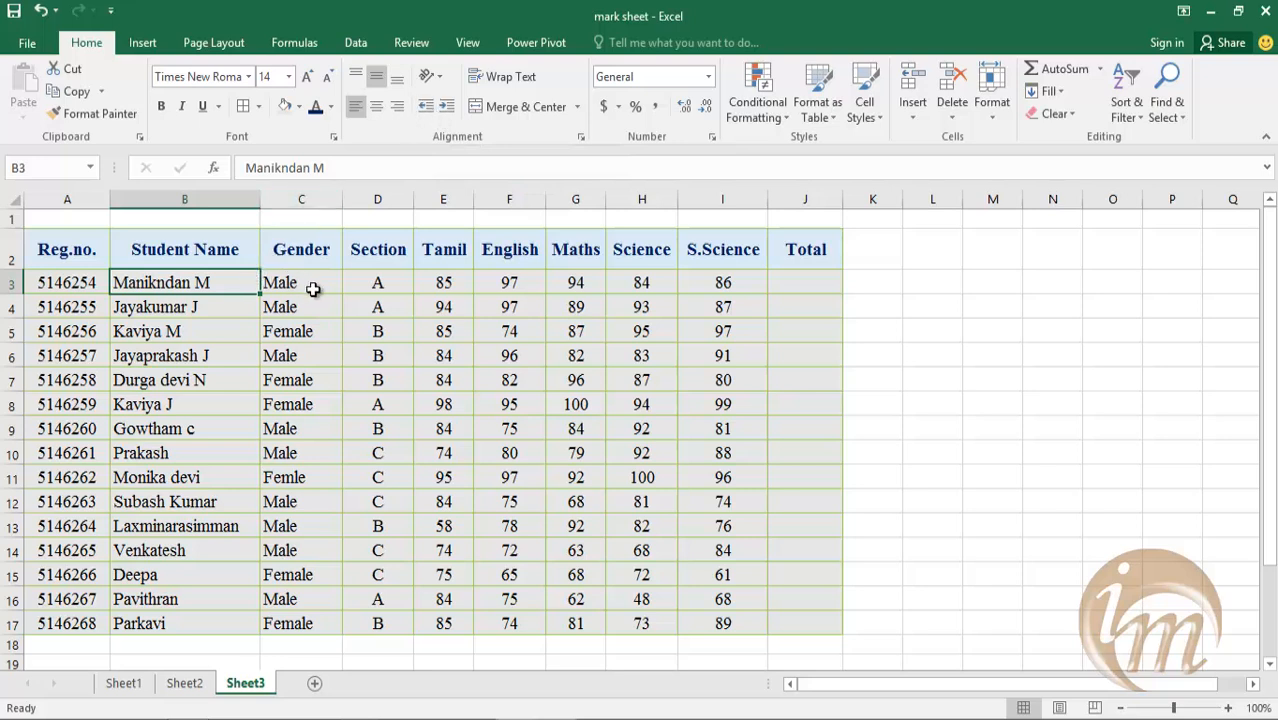
left_click(378, 284)
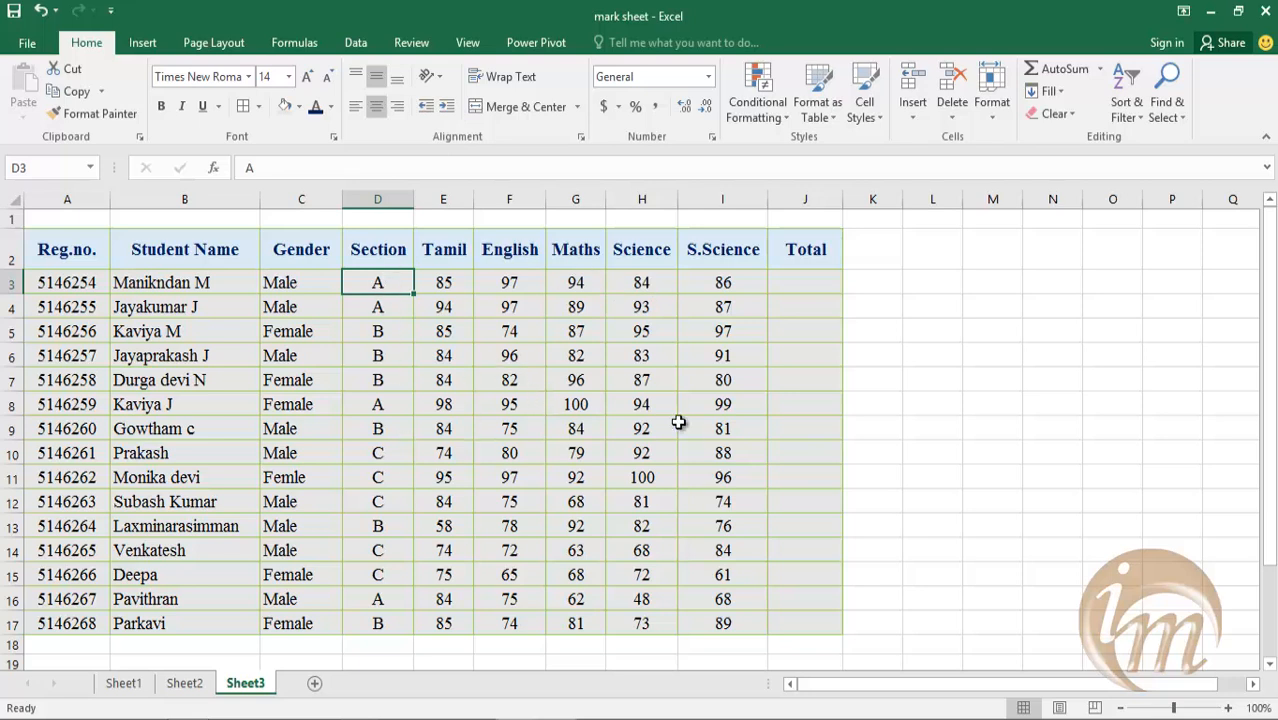
left_click(186, 286)
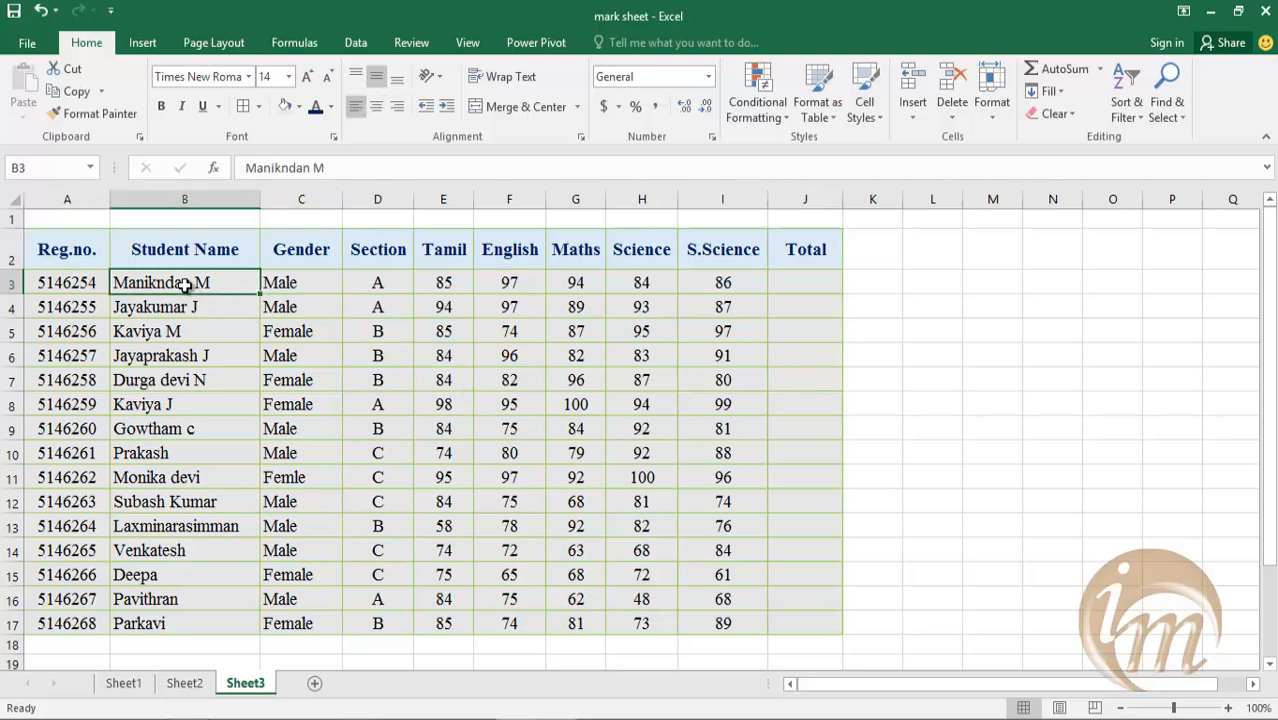
left_click(446, 106)
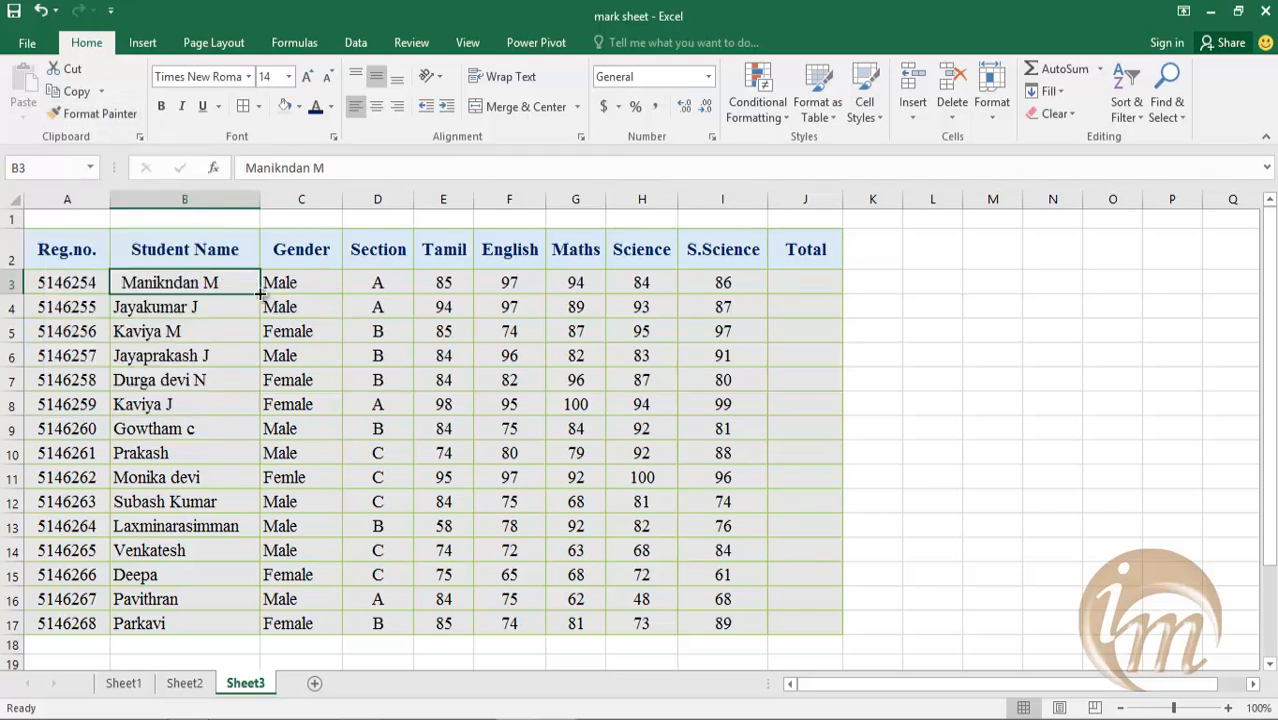
left_click_drag(260, 293, 255, 628)
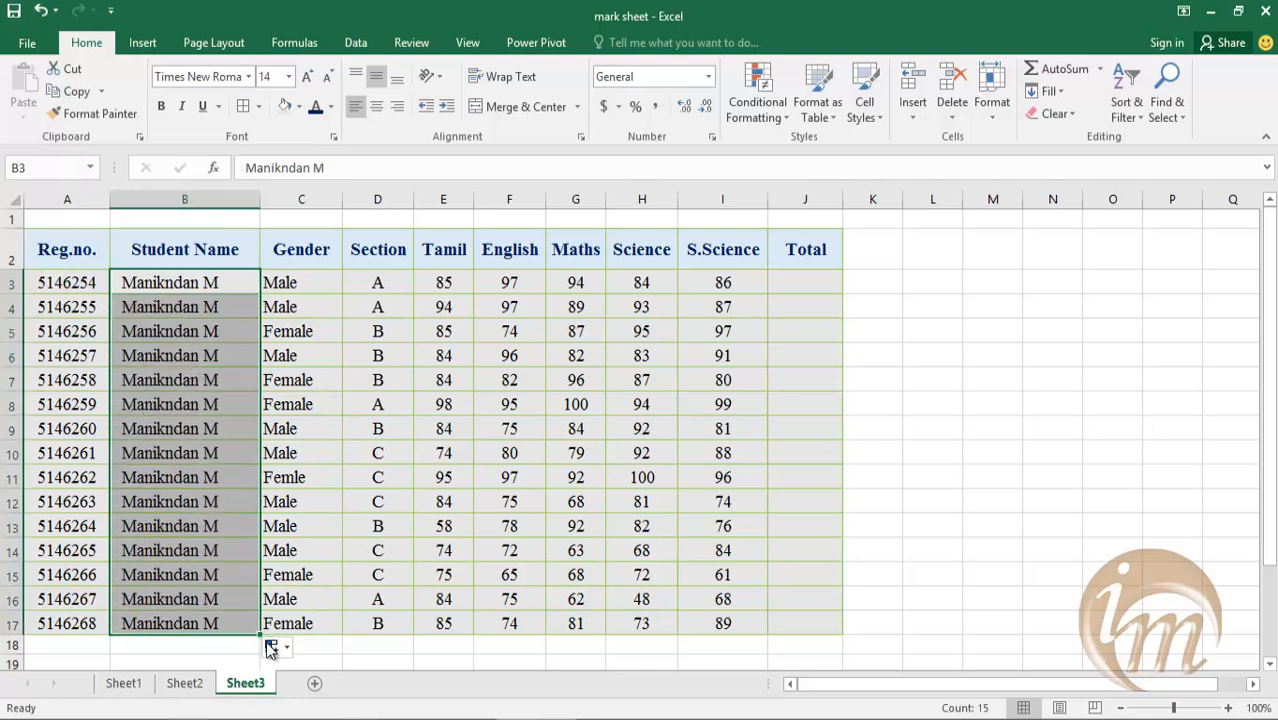
left_click(271, 647)
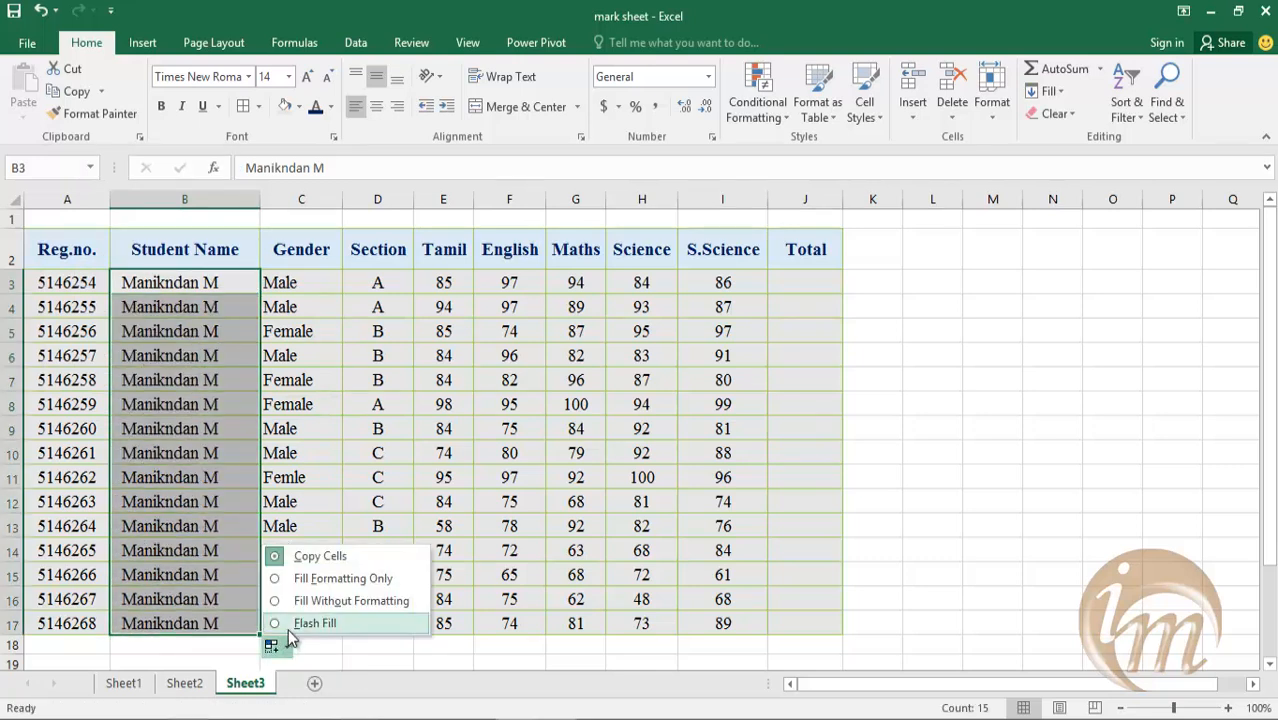
left_click(306, 579)
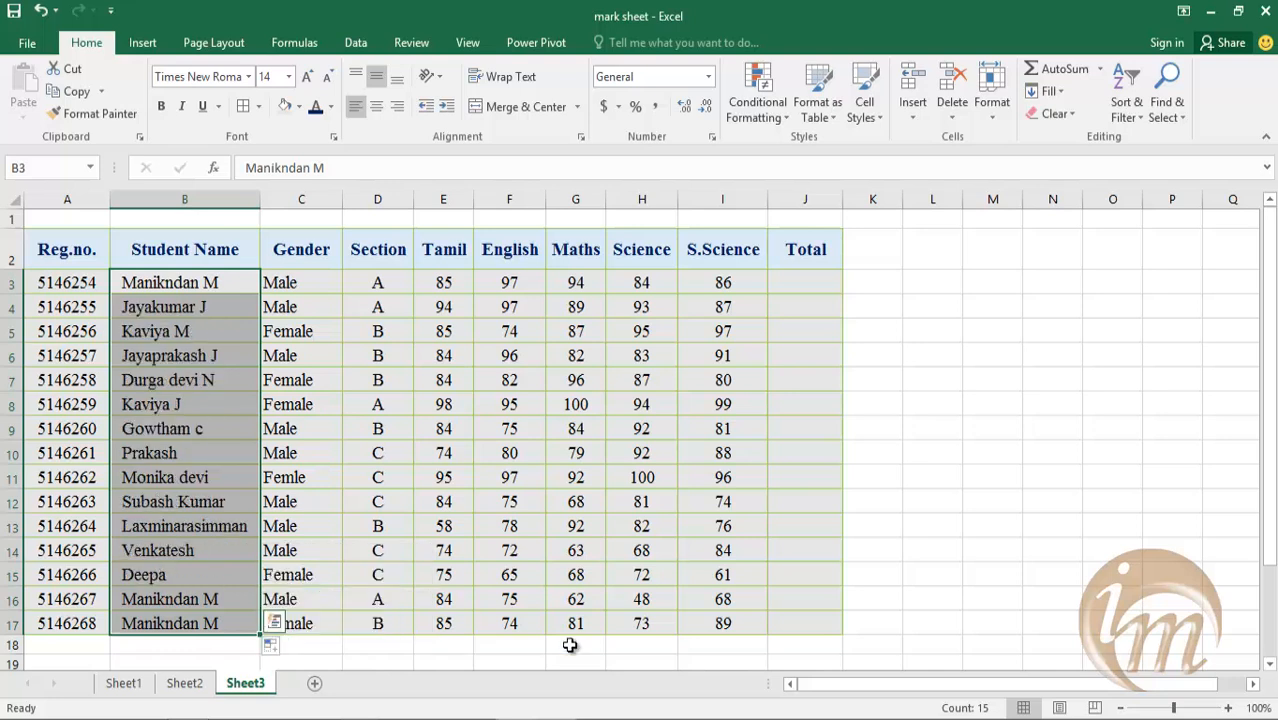
left_click(1055, 497)
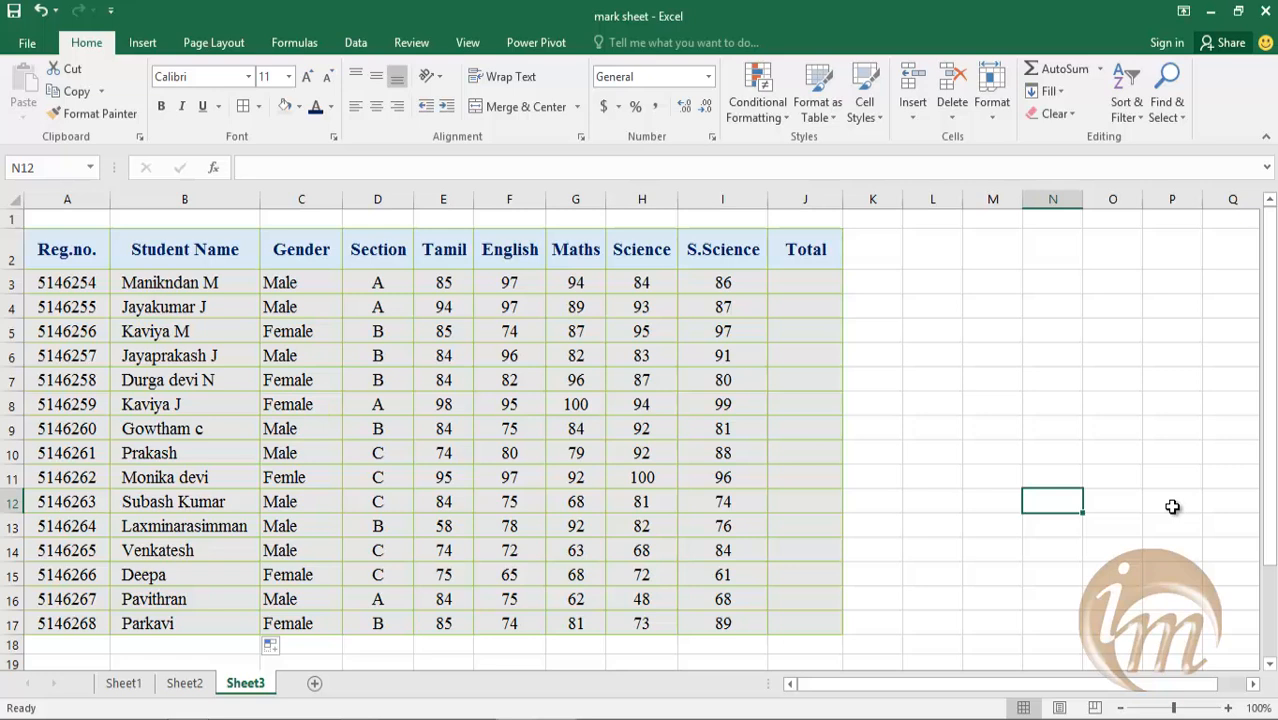
Step: Narrow the Student Name column B until the names are cut off, and wrap the text in B3:B17
left_click(920, 350)
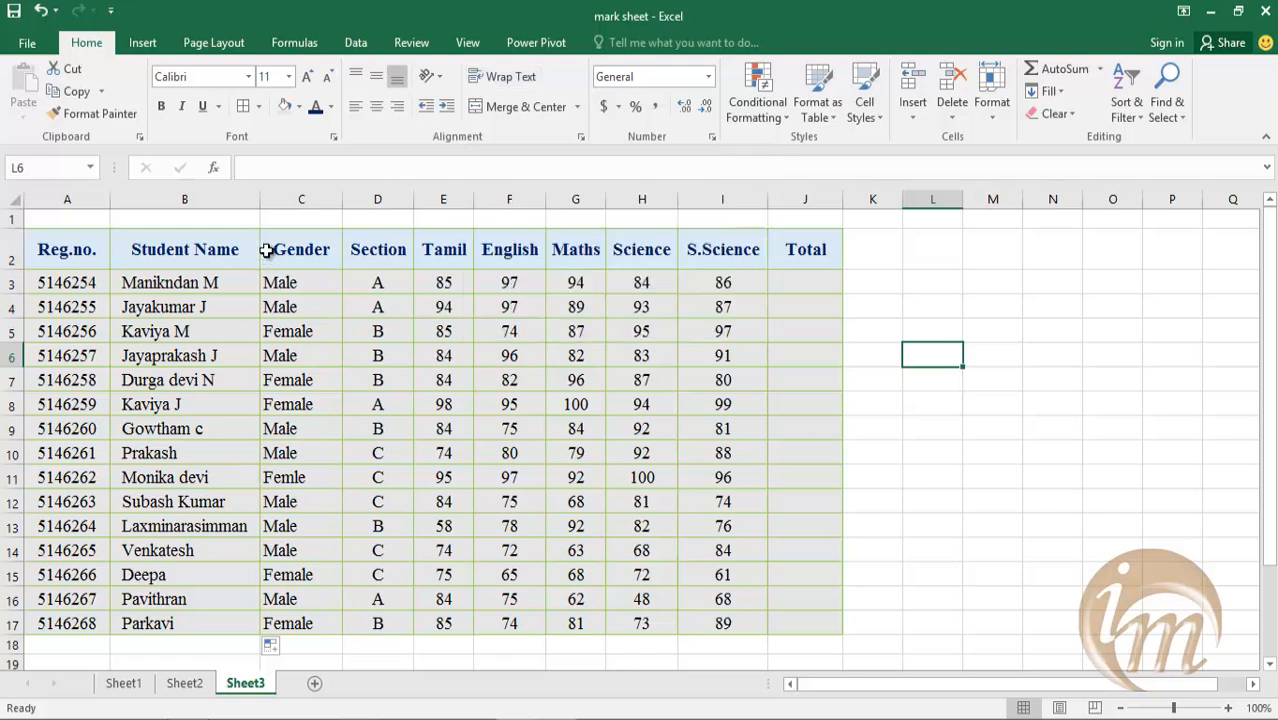
left_click_drag(259, 200, 201, 201)
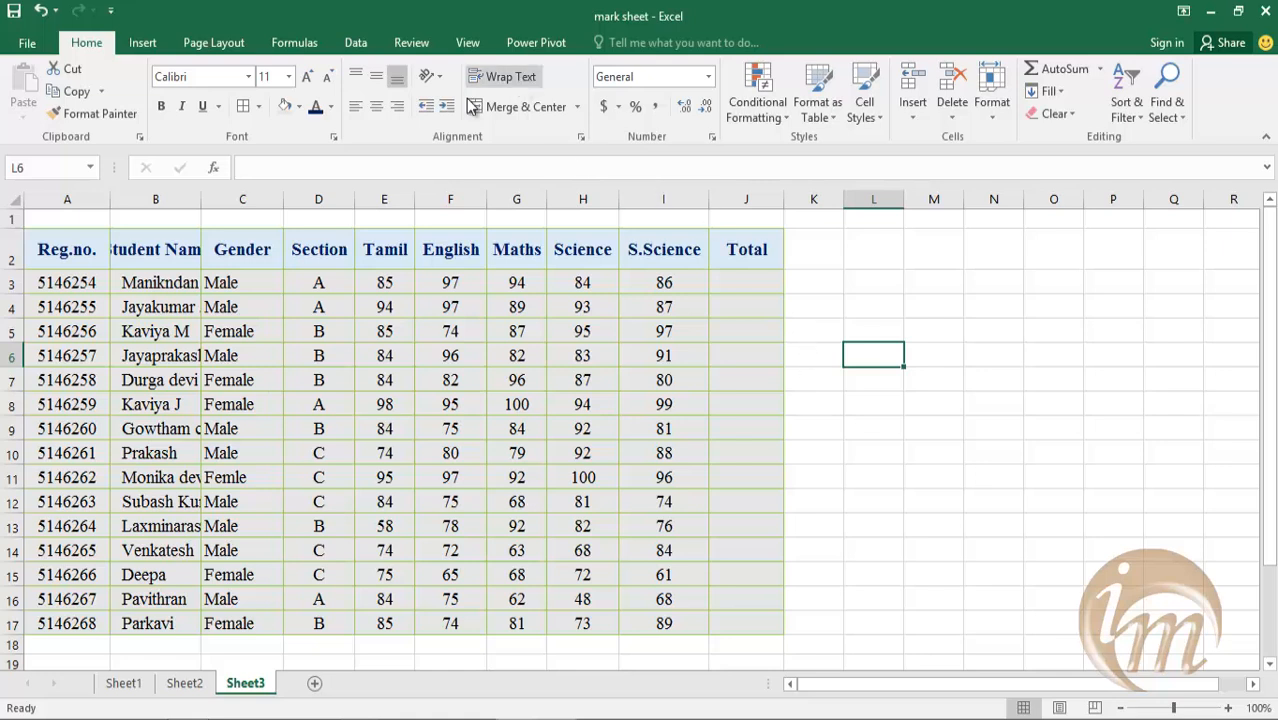
left_click_drag(160, 283, 185, 625)
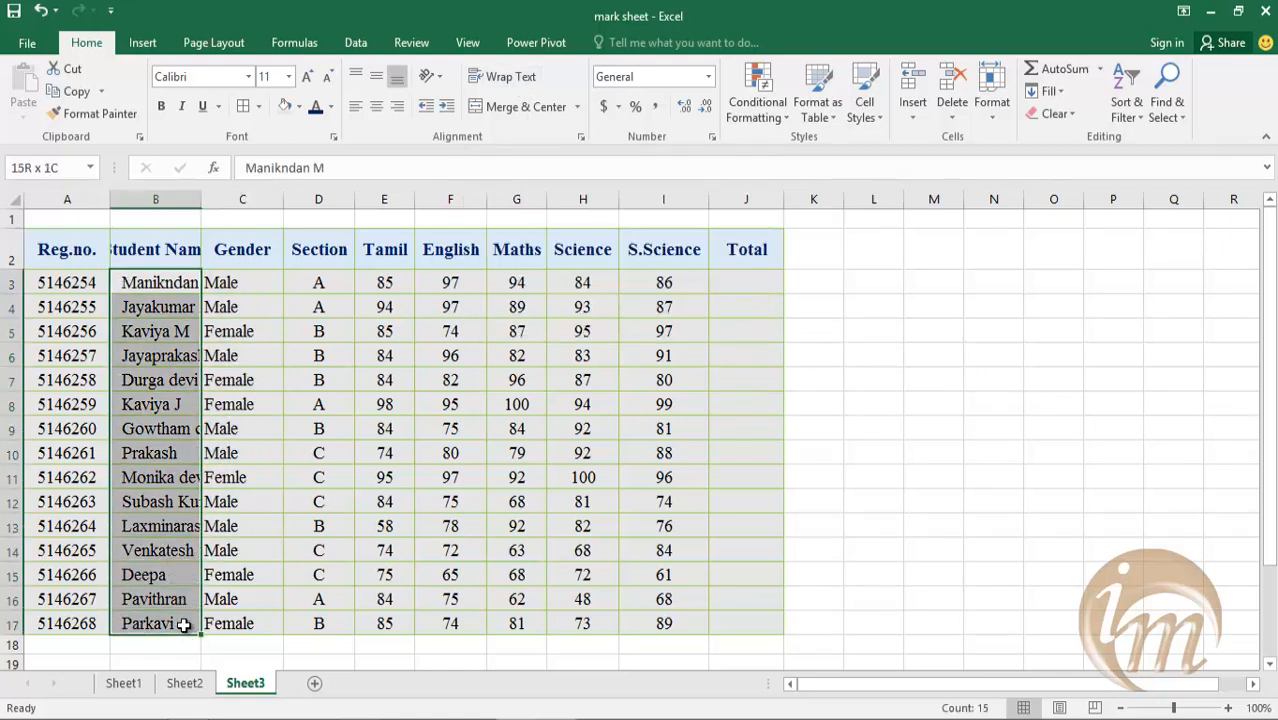
left_click(490, 86)
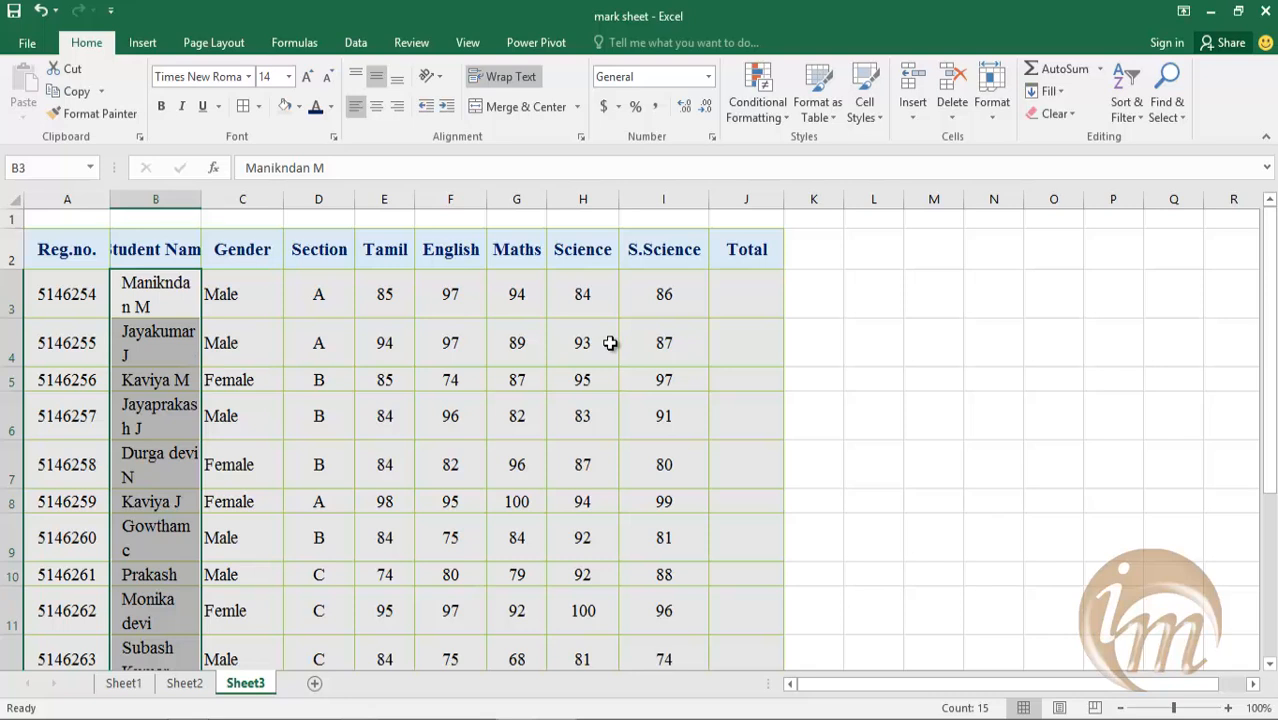
scroll(610, 343, "down", 2)
scroll(610, 343, "up", 1)
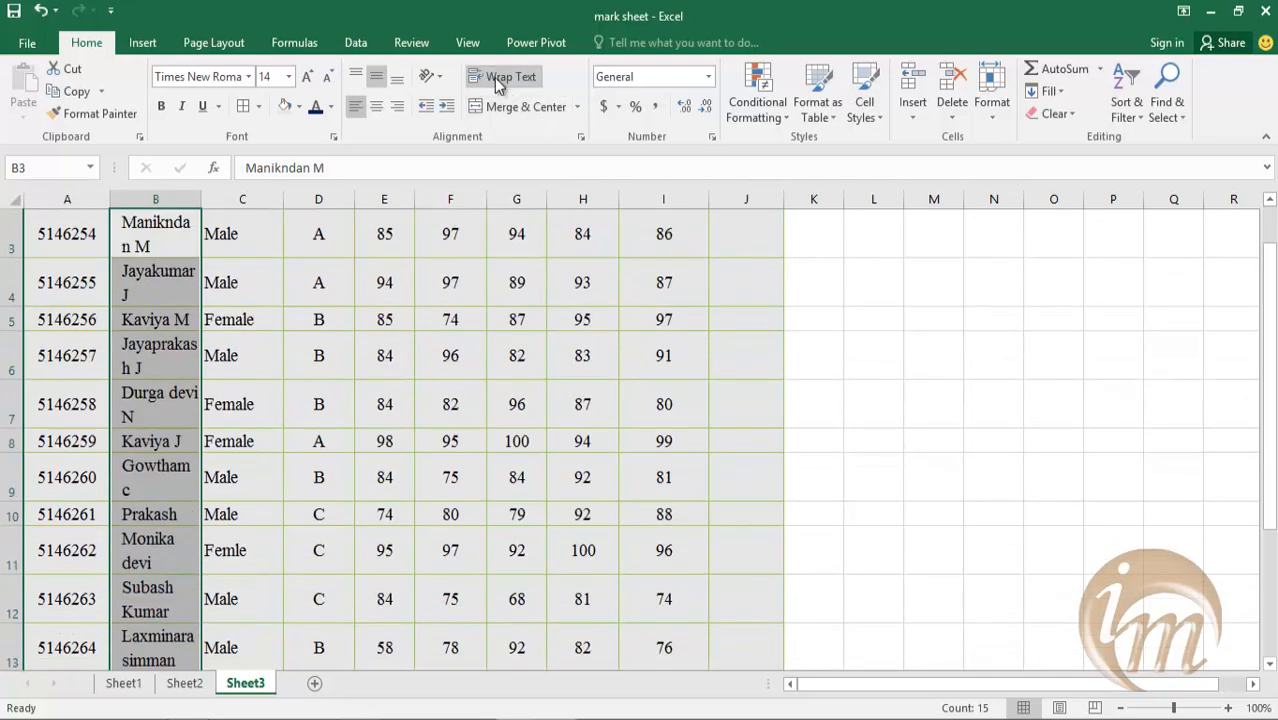
Step: Turn off text wrapping for the student names in B3:B17, try wrapping only B3, and undo that wrap
left_click(494, 77)
left_click(868, 396)
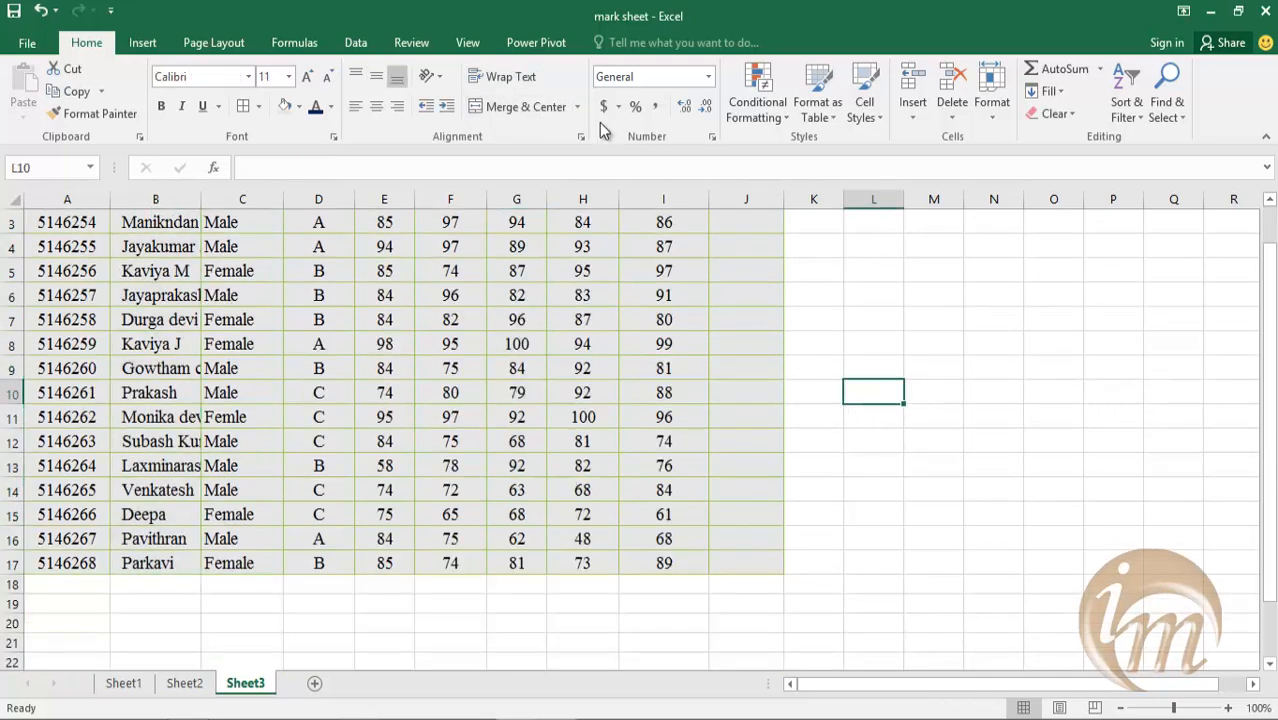
left_click(148, 222)
left_click(491, 77)
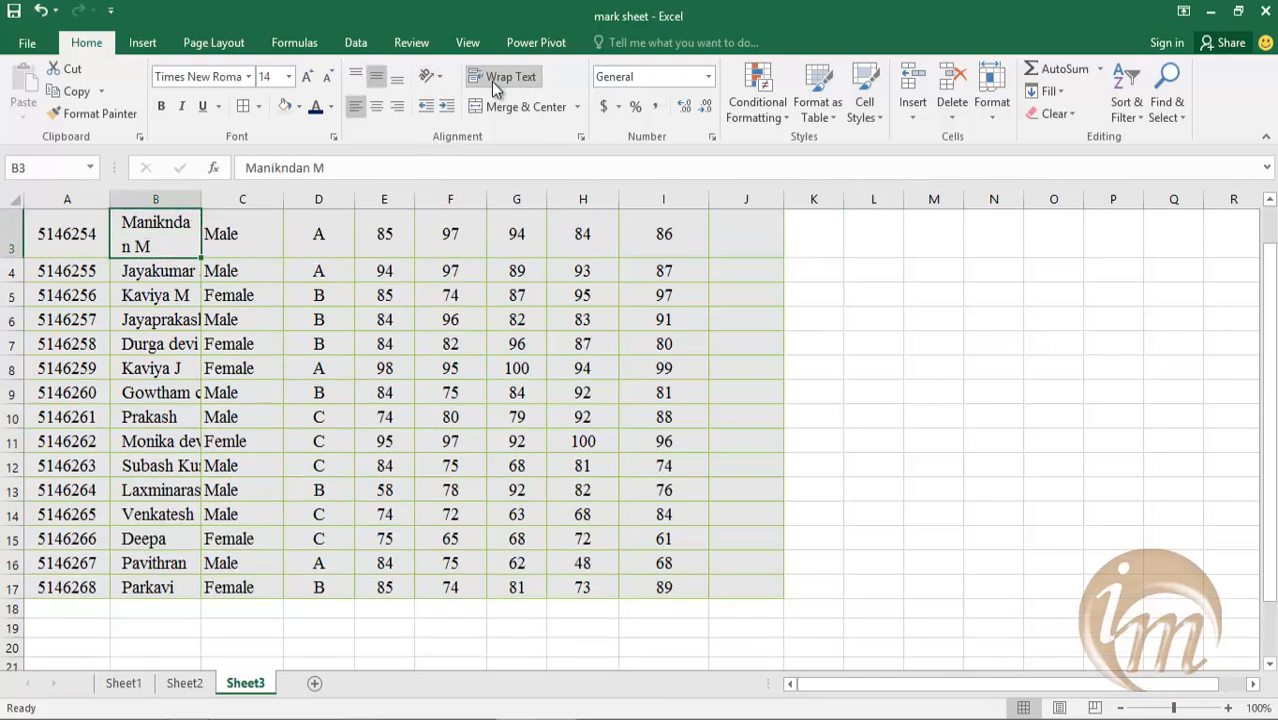
key("ctrl+z")
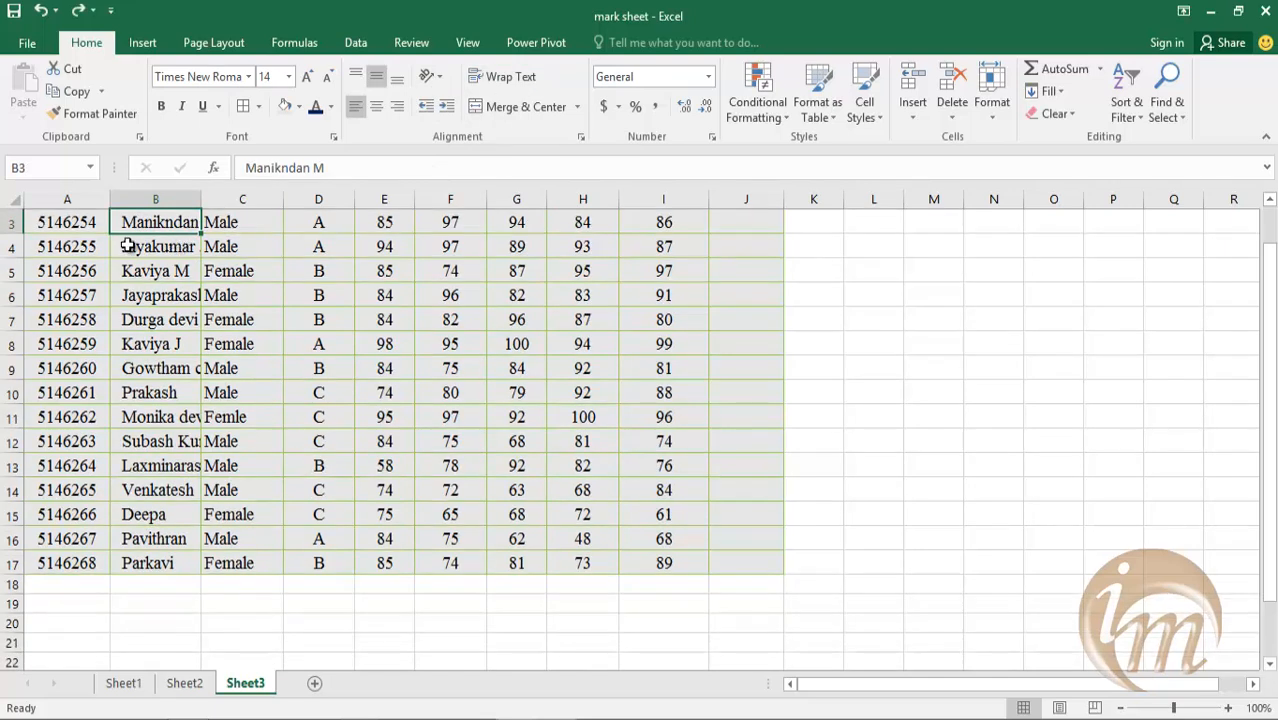
Step: Wrap the text of all the student names in B3:B17 again
left_click_drag(131, 222, 157, 562)
left_click(499, 82)
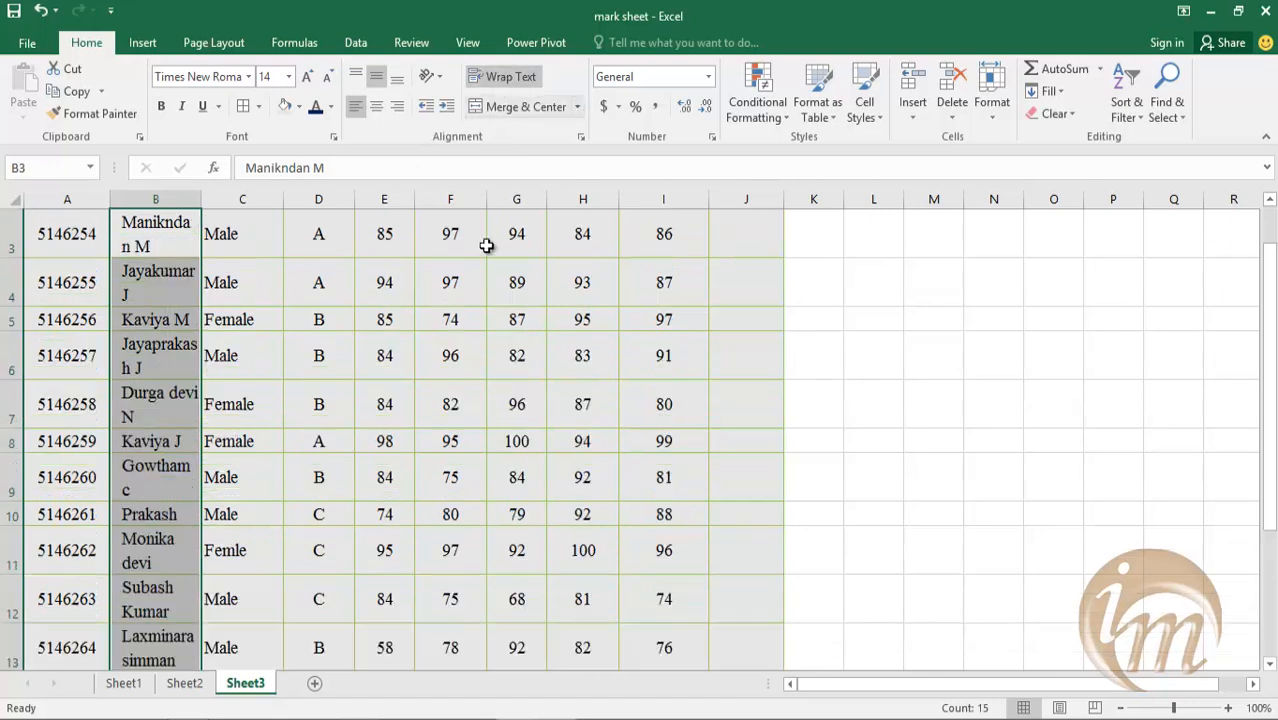
scroll(476, 354, "up", 1)
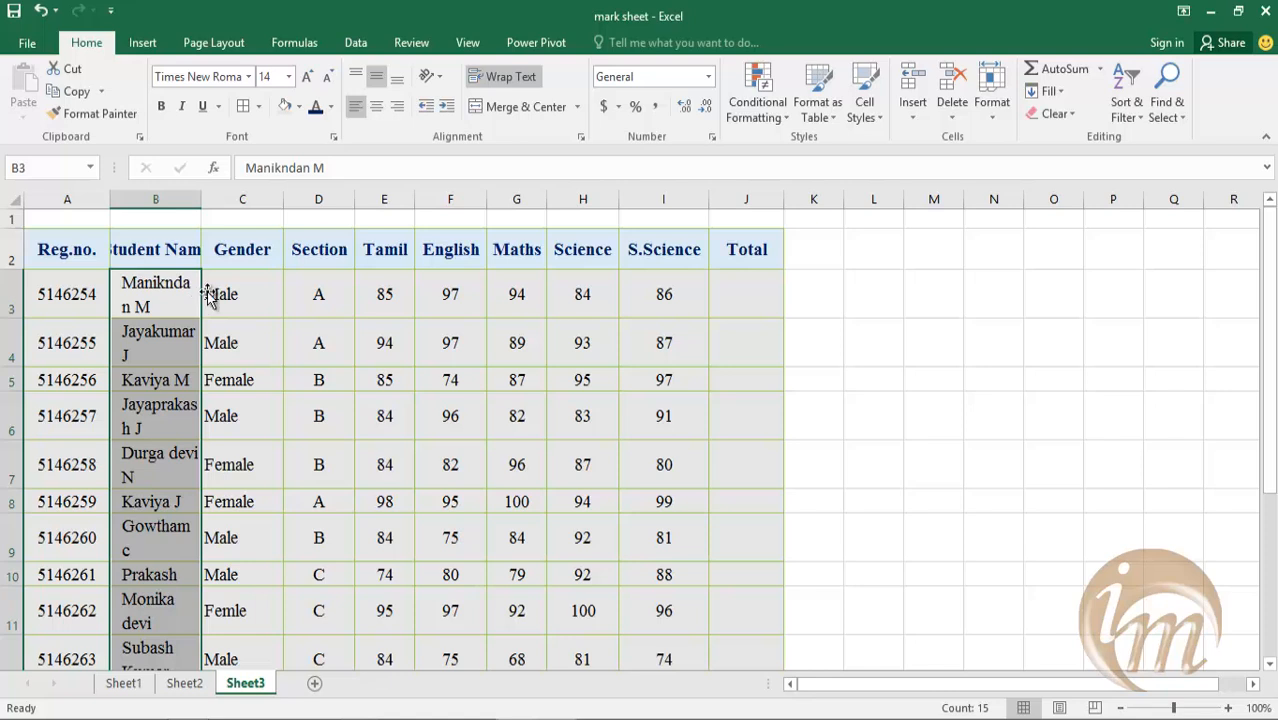
Step: Turn off text wrapping for B3:B17 and widen the Student Name column B until the full names fit on one line
left_click(487, 79)
left_click_drag(200, 199, 261, 207)
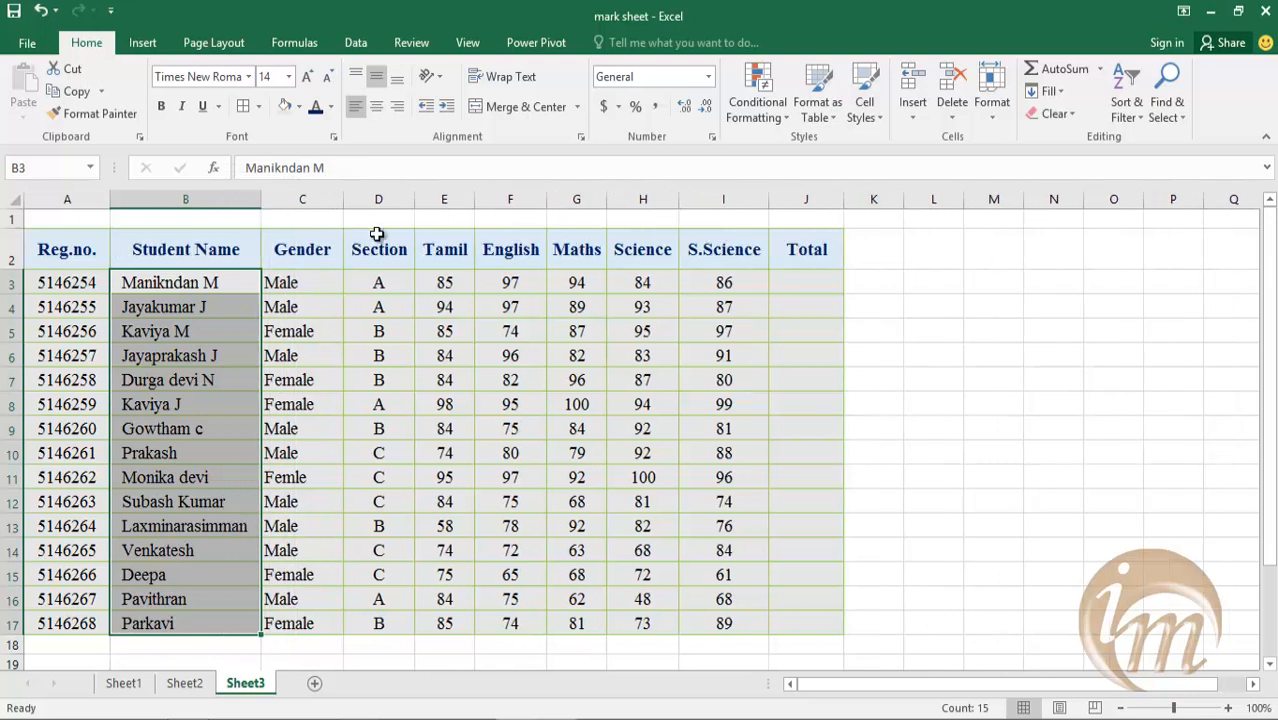
left_click(957, 419)
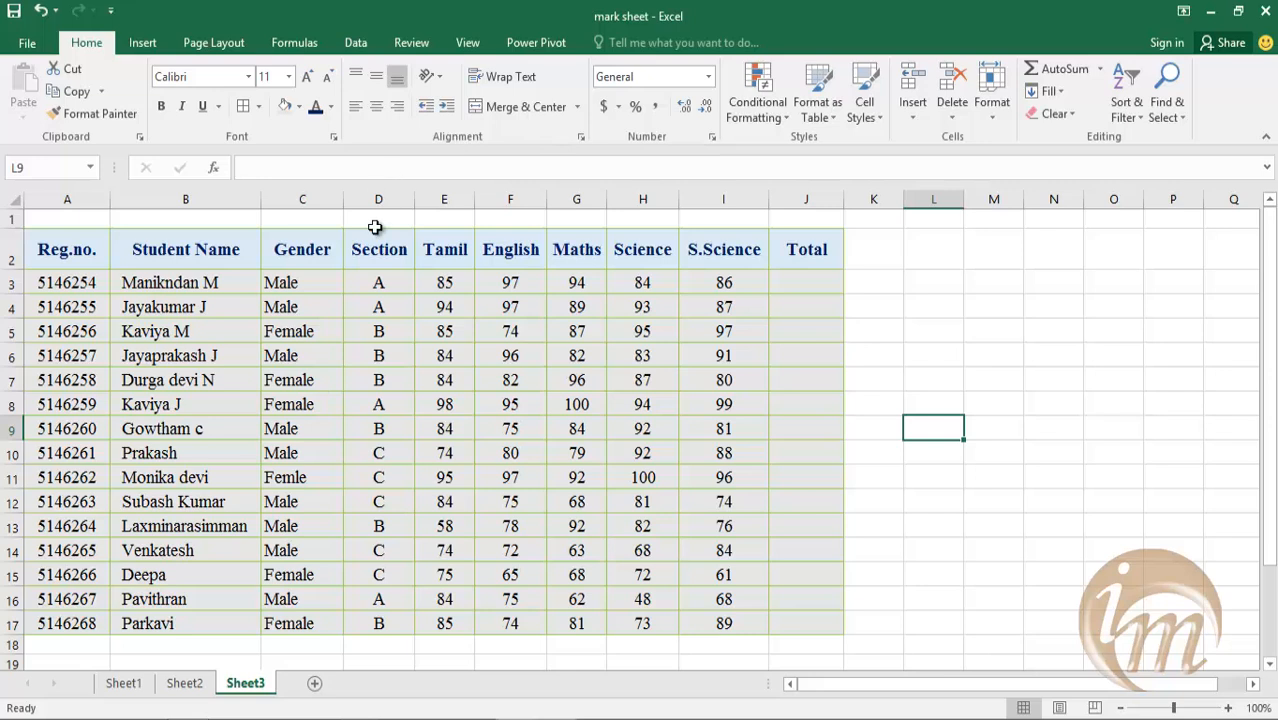
left_click(576, 107)
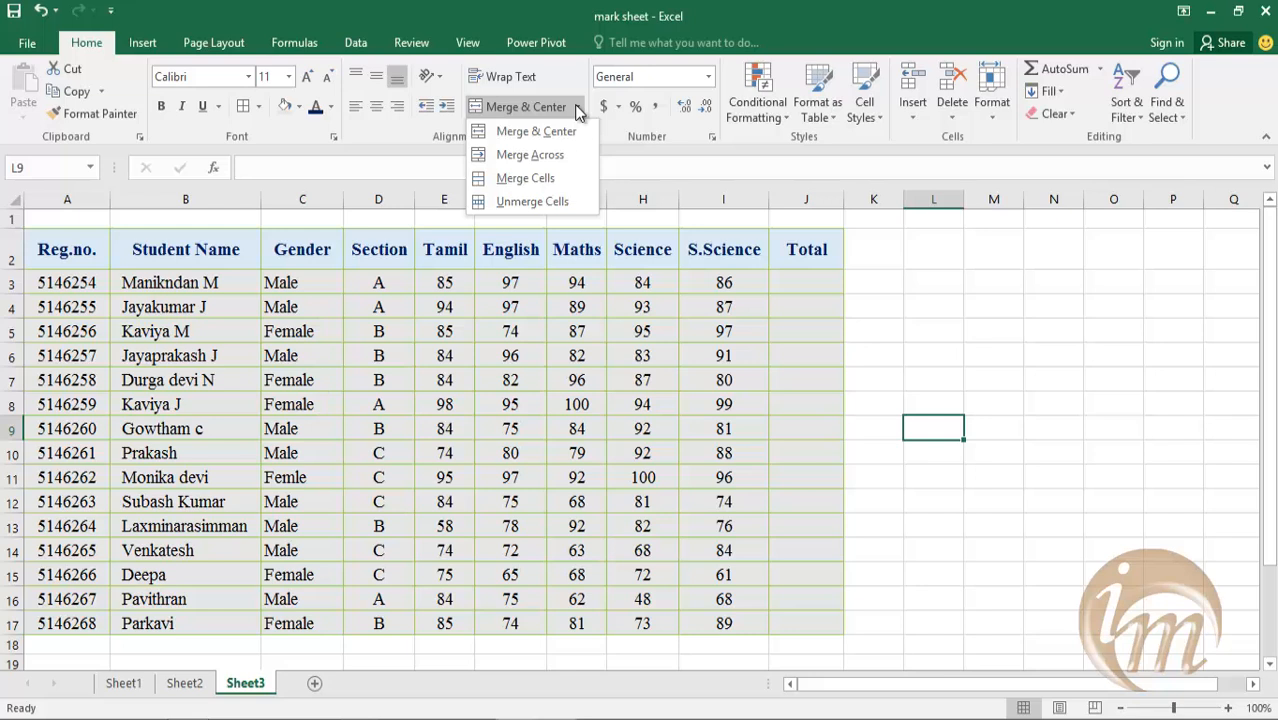
left_click(102, 493)
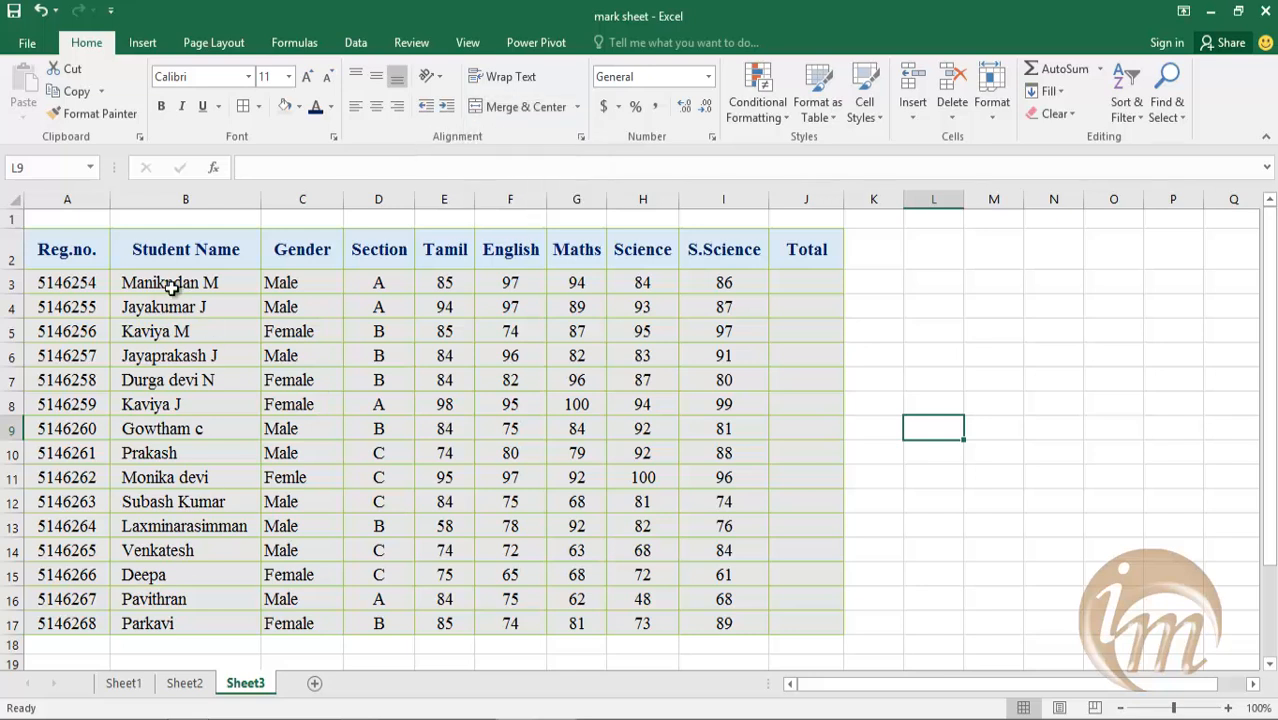
Step: Remove the indent from the student name in B3 and extend only its formatting down to B17
left_click(171, 283)
left_click(427, 110)
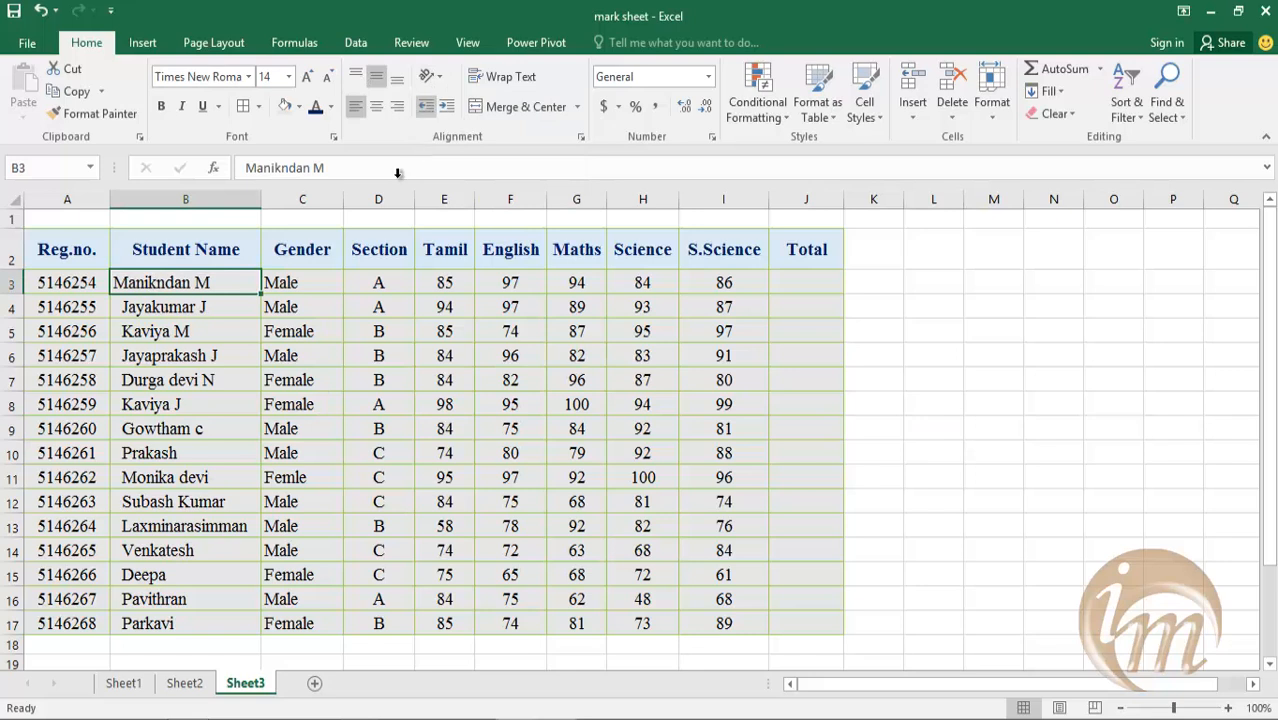
left_click_drag(261, 293, 258, 627)
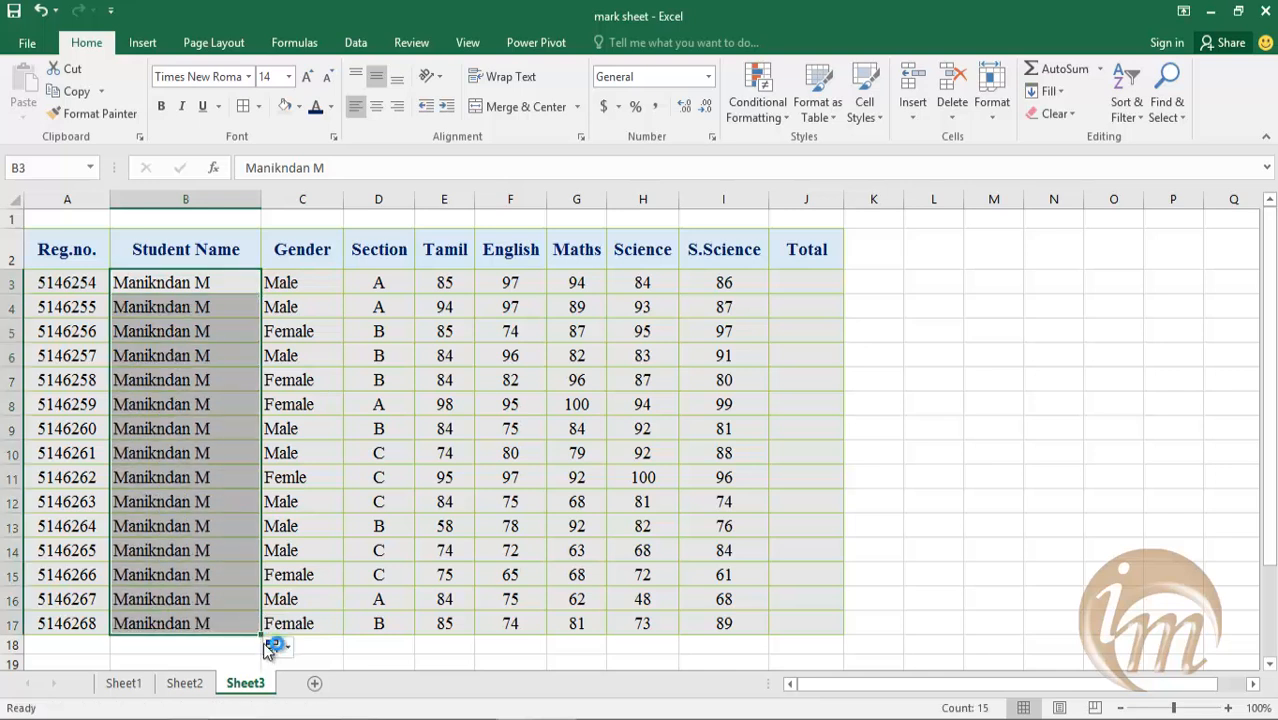
left_click(280, 647)
key("ctrl+z")
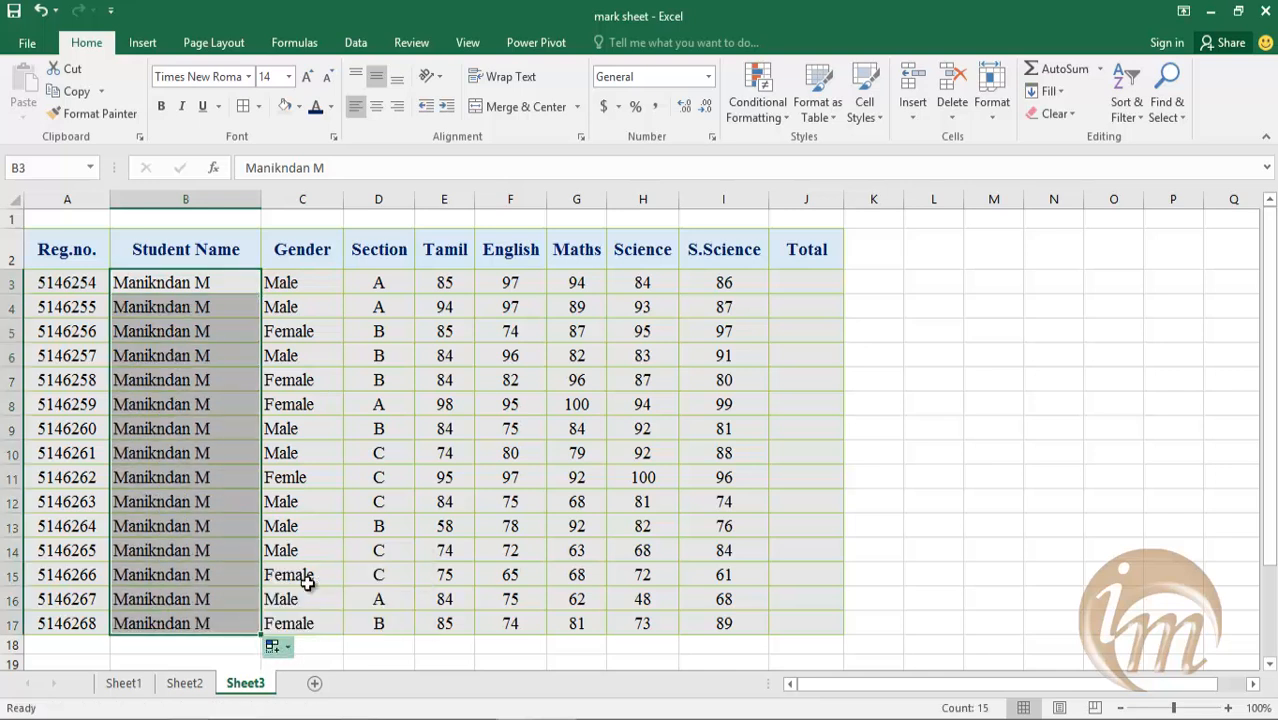
left_click(1128, 545)
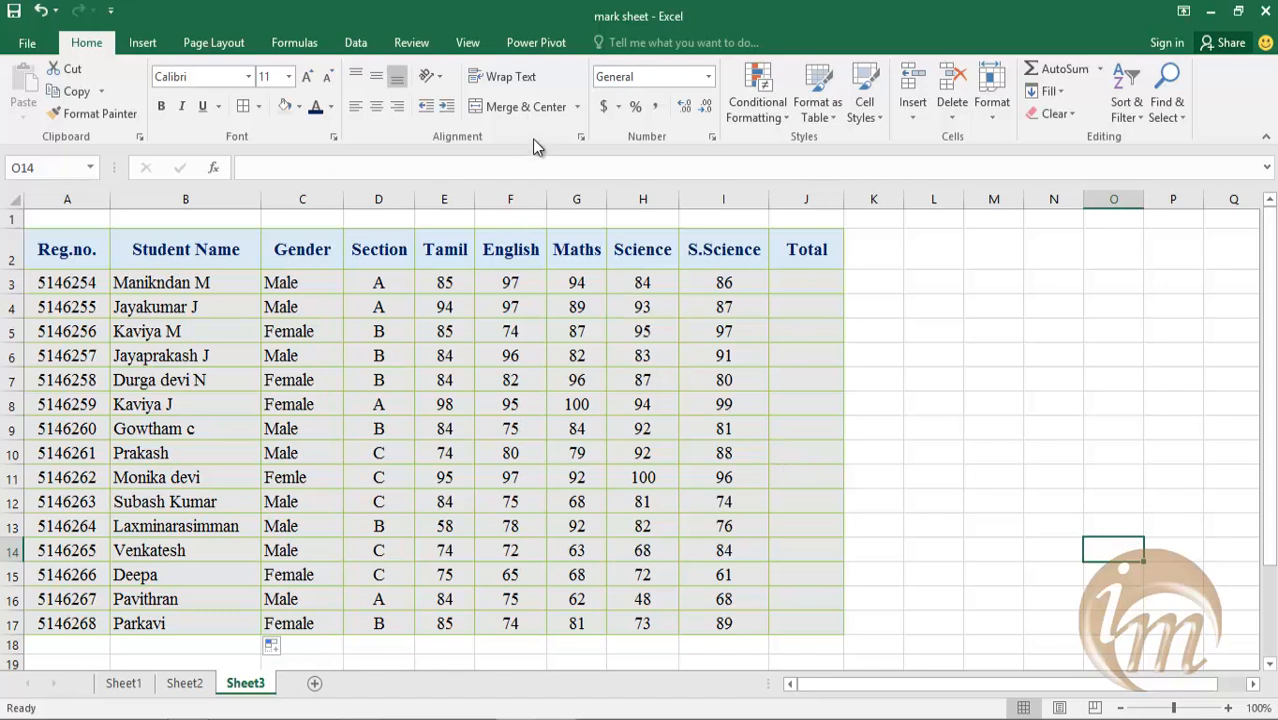
Step: Select the blank cells E1, F1, G1, H1 and I1 above the subject headers one at a time as a multiple selection
left_click(567, 404)
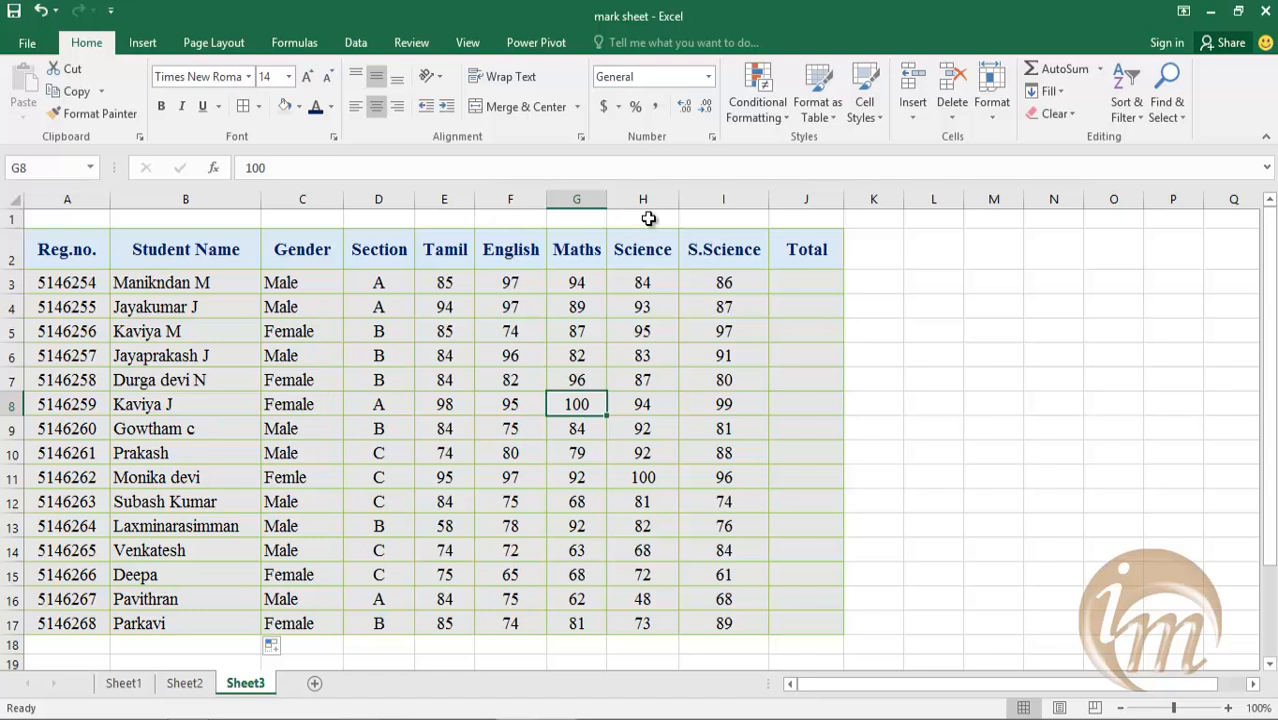
left_click(464, 218)
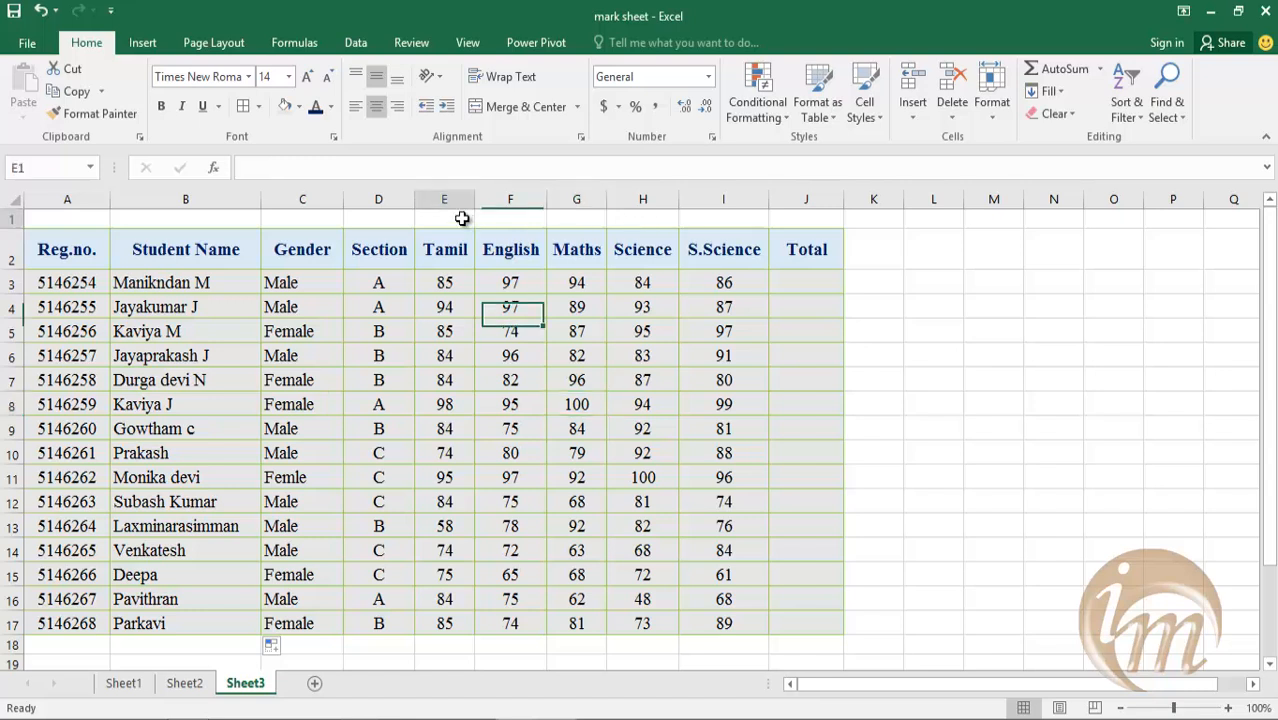
left_click(520, 218, "ctrl")
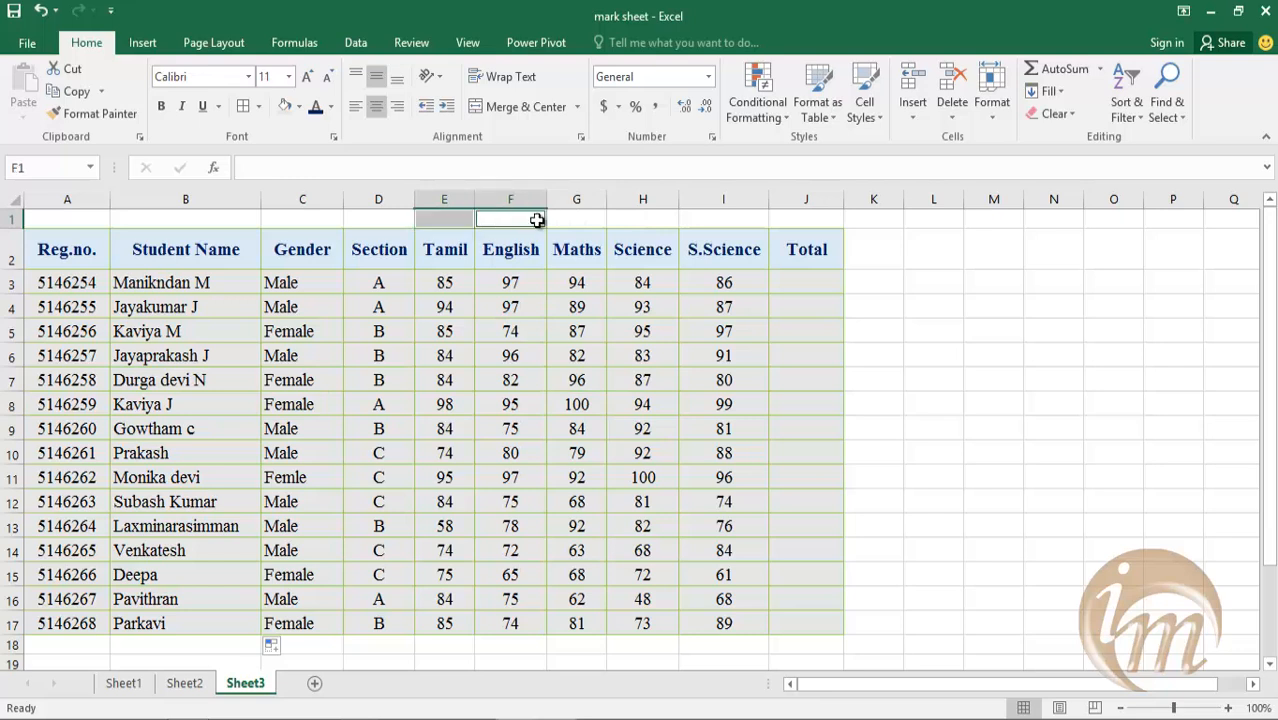
left_click(576, 220, "ctrl")
left_click(648, 218, "ctrl")
left_click(693, 220, "ctrl")
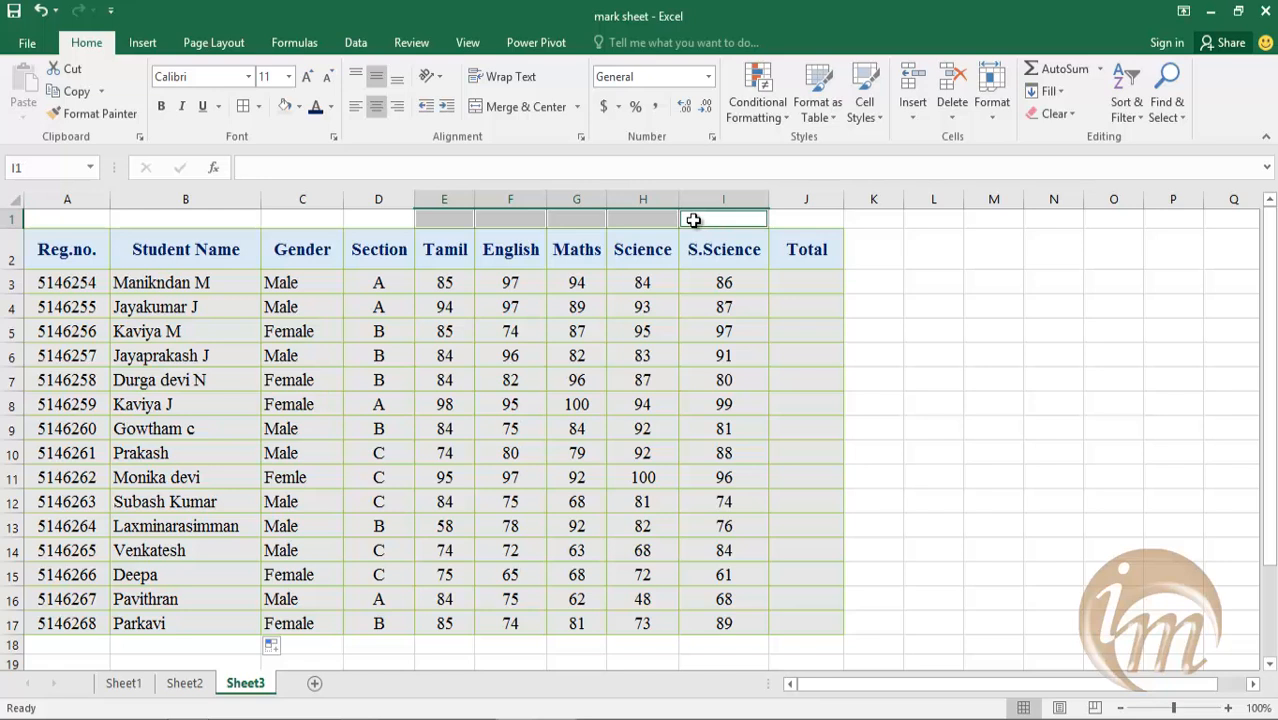
Step: Select I1 through E1 as one continuous range, first by sweeping across it and again by its two end cells
left_click_drag(699, 220, 460, 221)
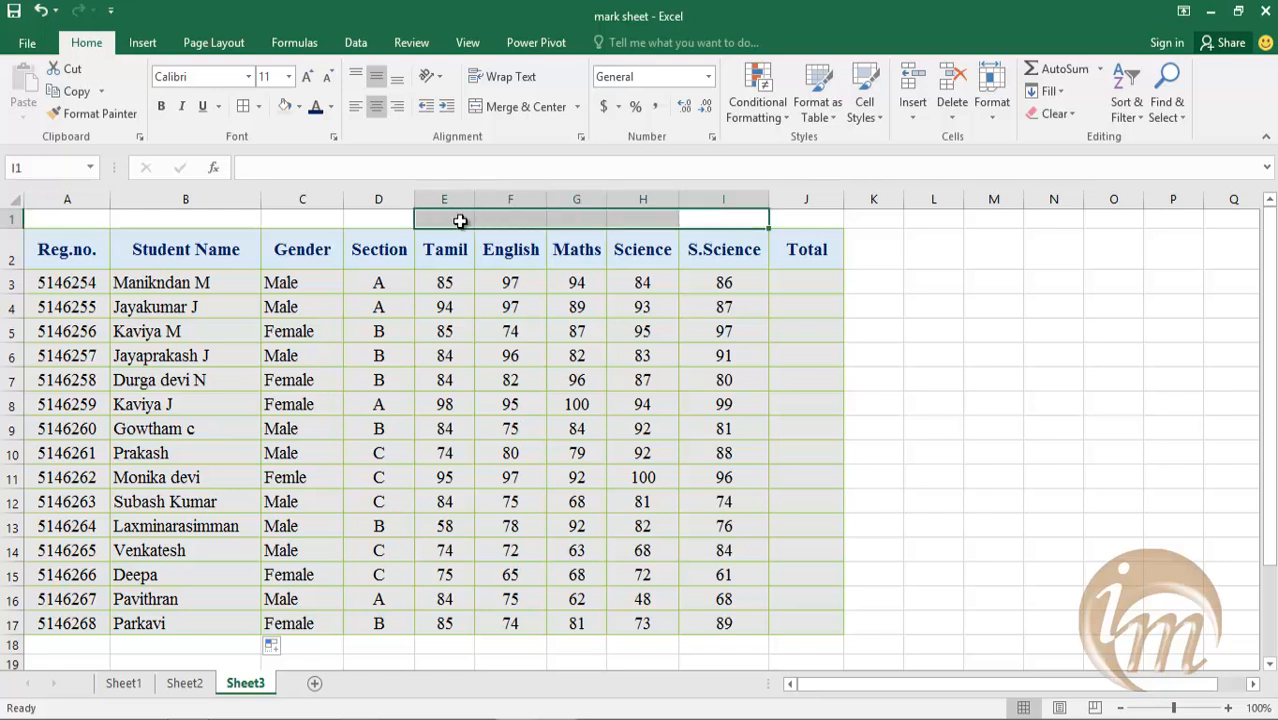
left_click(715, 222)
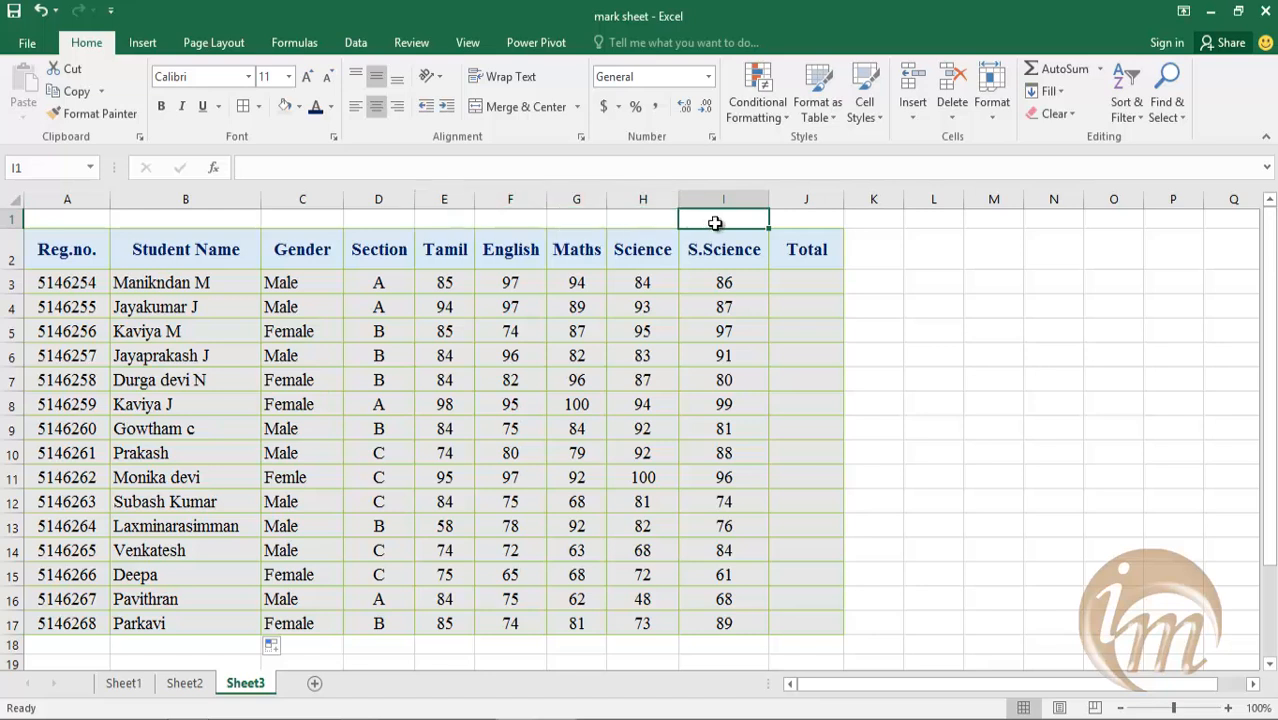
left_click(437, 218, "shift")
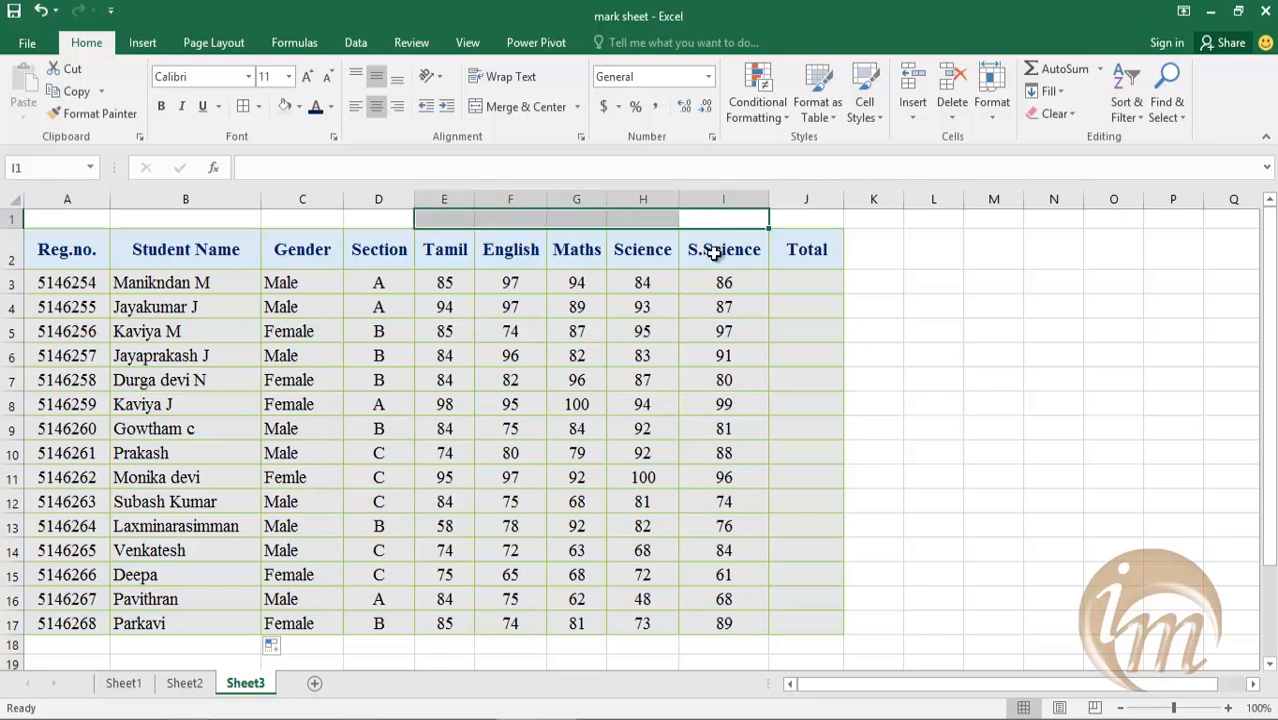
left_click(932, 406)
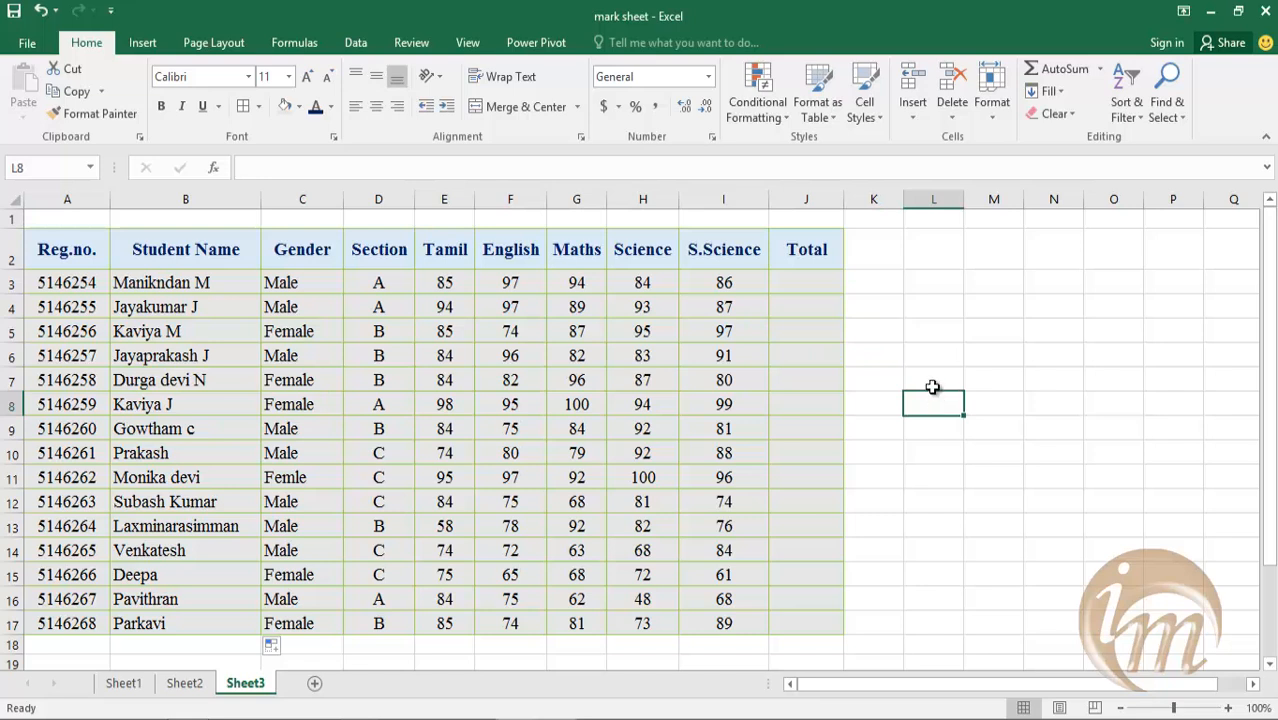
Step: Select L3:L13 as a continuous range, and build a multiple selection of M3 through M9 cell by cell
left_click(920, 283)
left_click_drag(920, 283, 945, 526)
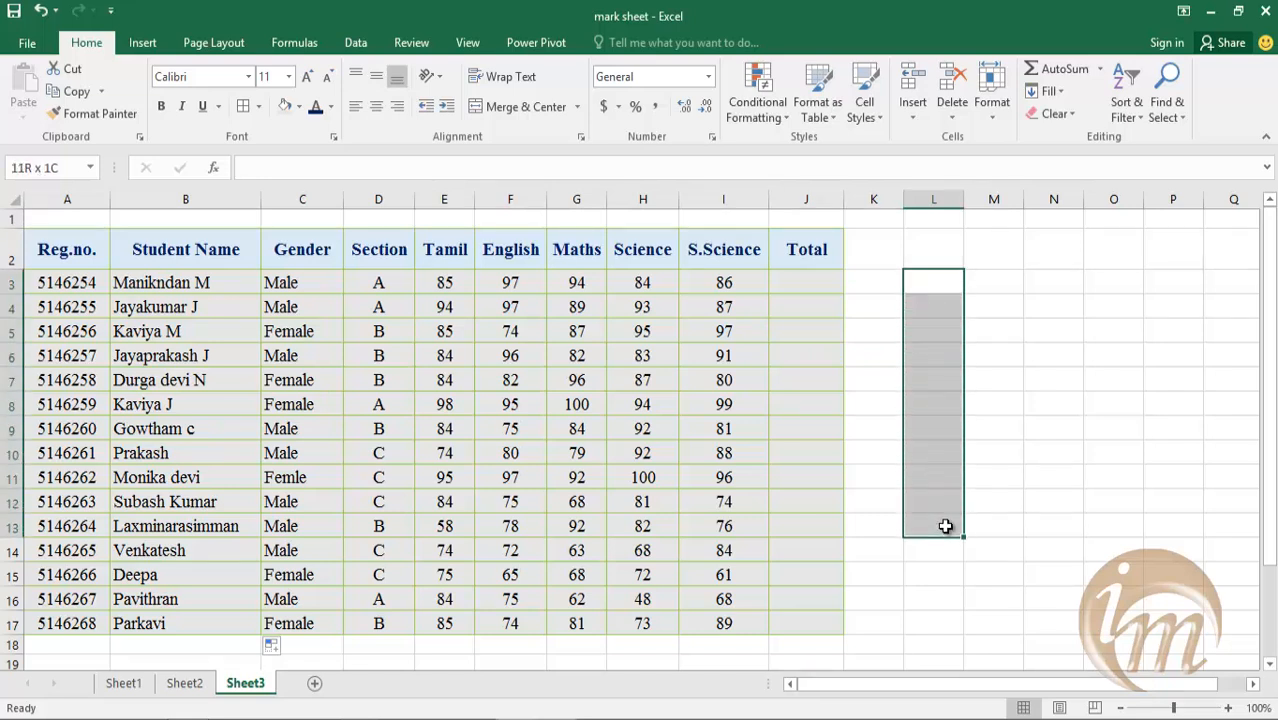
left_click(1001, 285)
left_click(1001, 311, "ctrl")
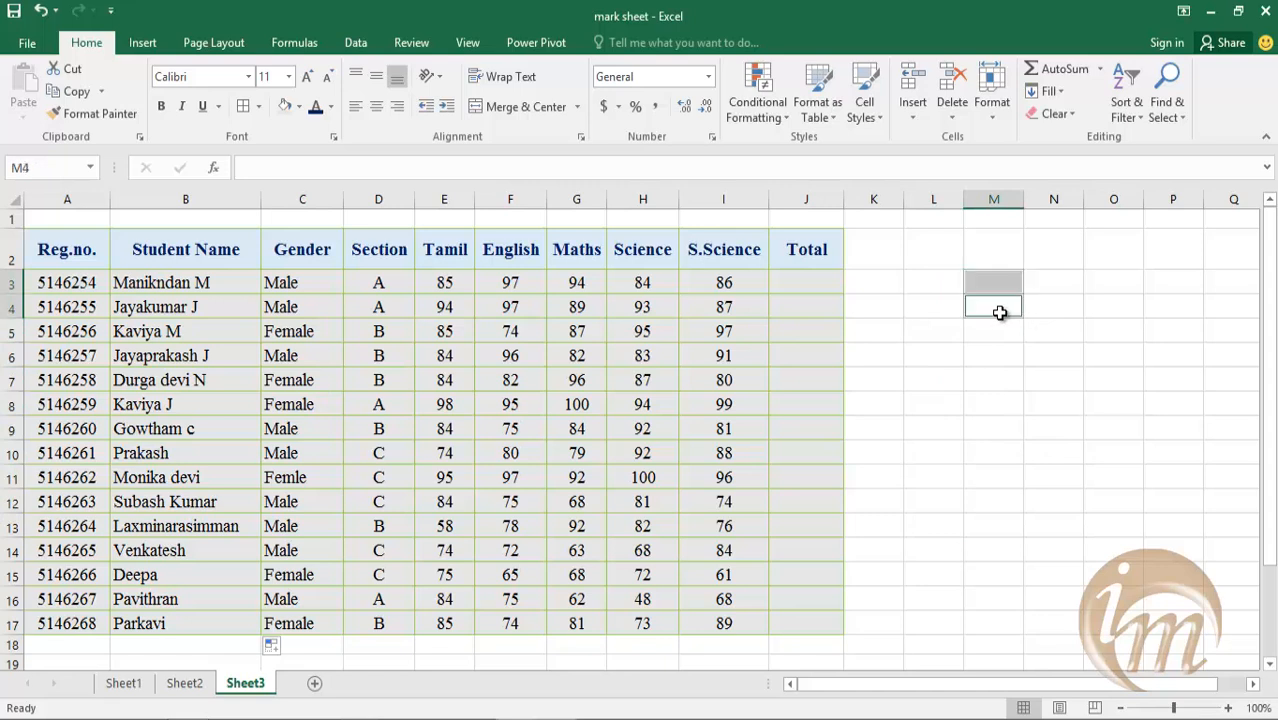
left_click(999, 328, "ctrl")
left_click(1002, 354, "ctrl")
left_click(1002, 378, "ctrl")
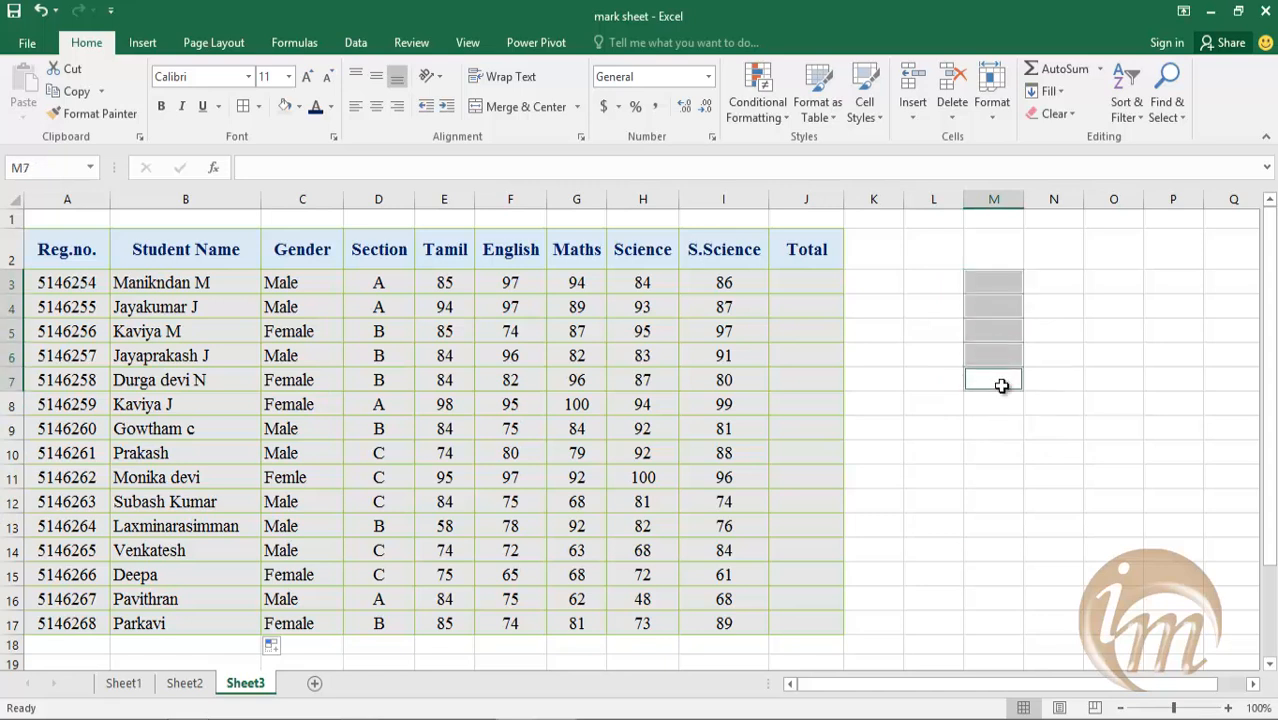
left_click(1001, 400, "ctrl")
left_click(998, 428, "ctrl")
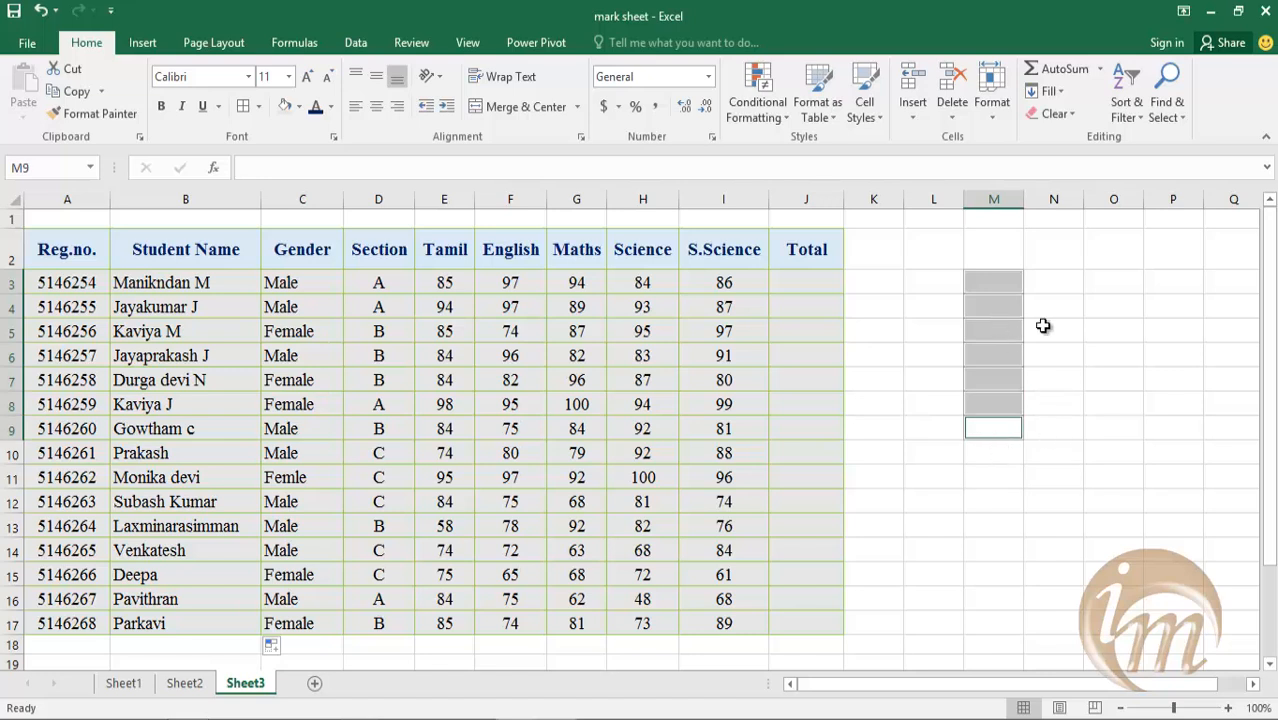
left_click(1044, 328)
left_click(1040, 282)
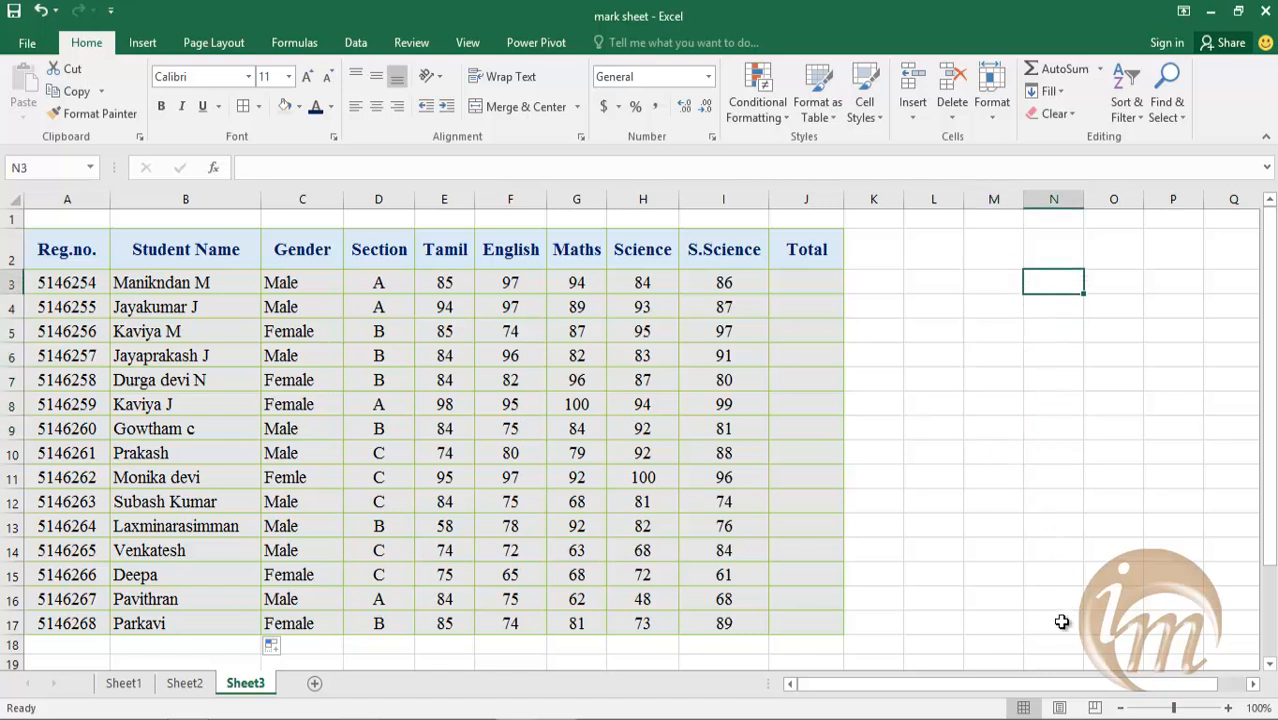
Step: Select K2:K17 by its two end cells, and multi-select the scattered cells L2, N7, N12, M14, L9 and P5
left_click(861, 248)
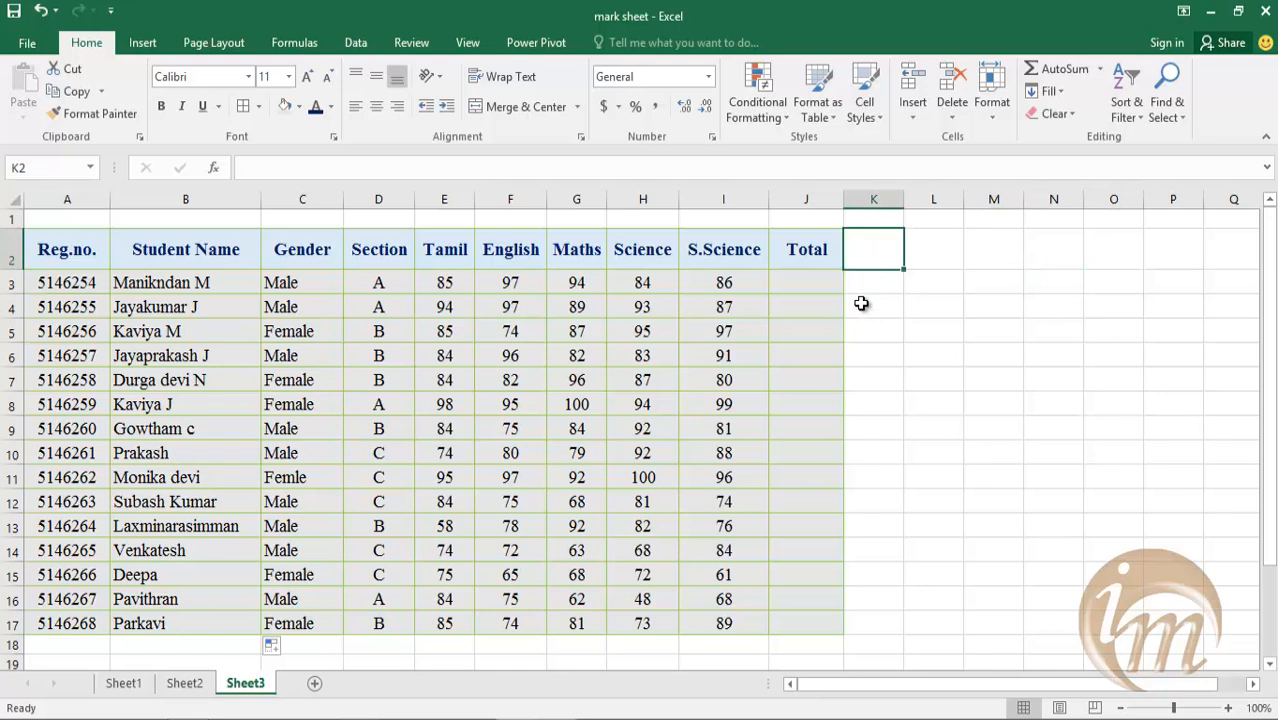
left_click(876, 620, "shift")
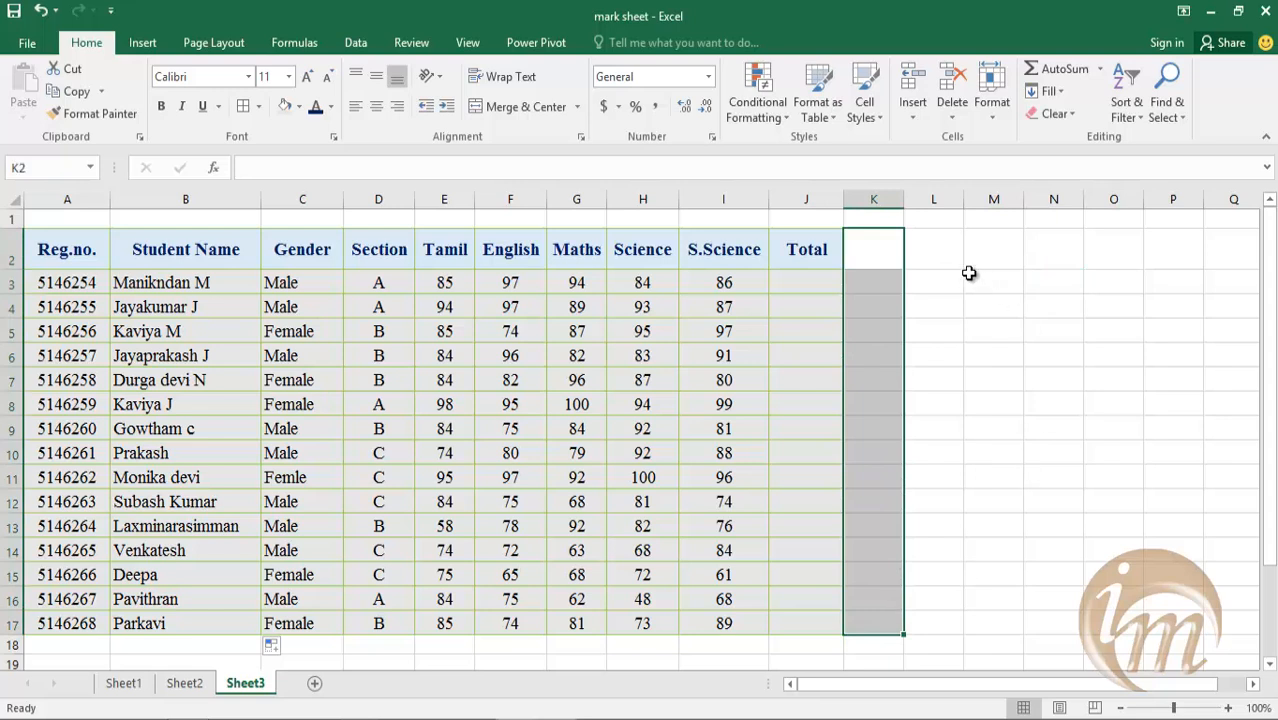
left_click(927, 260)
left_click(1076, 378, "ctrl")
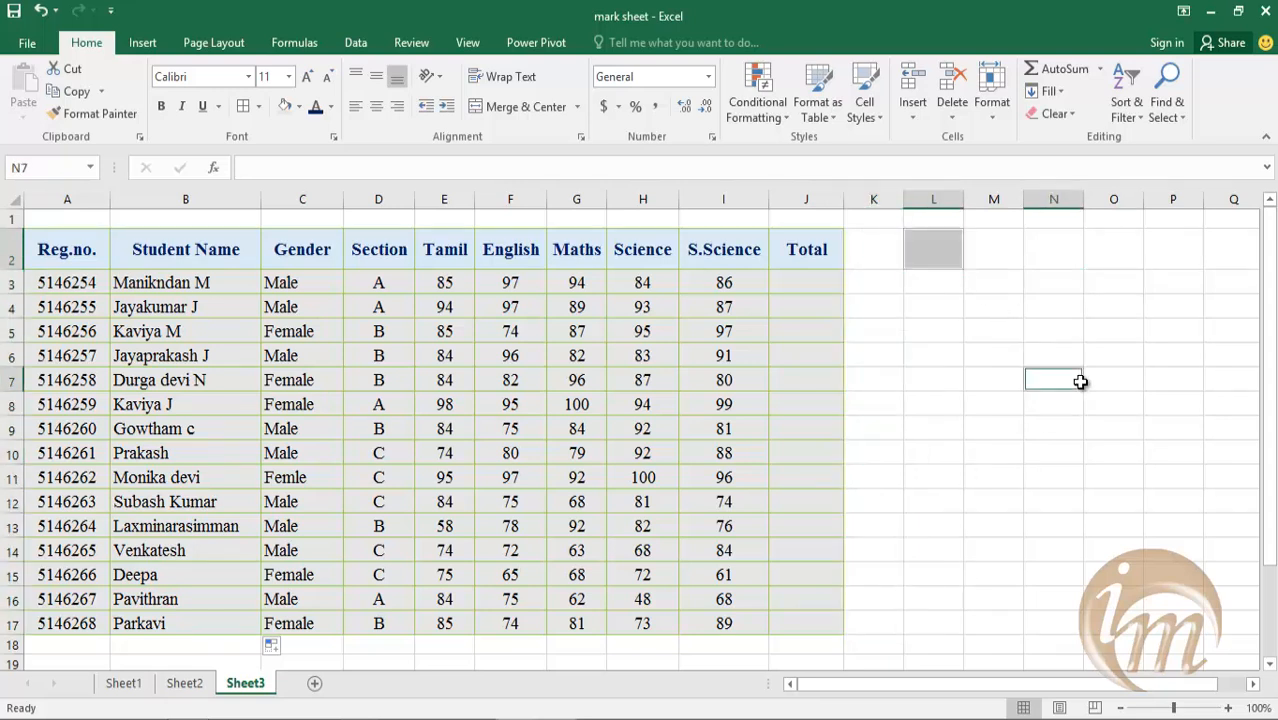
left_click(1067, 502, "ctrl")
left_click(940, 430, "ctrl")
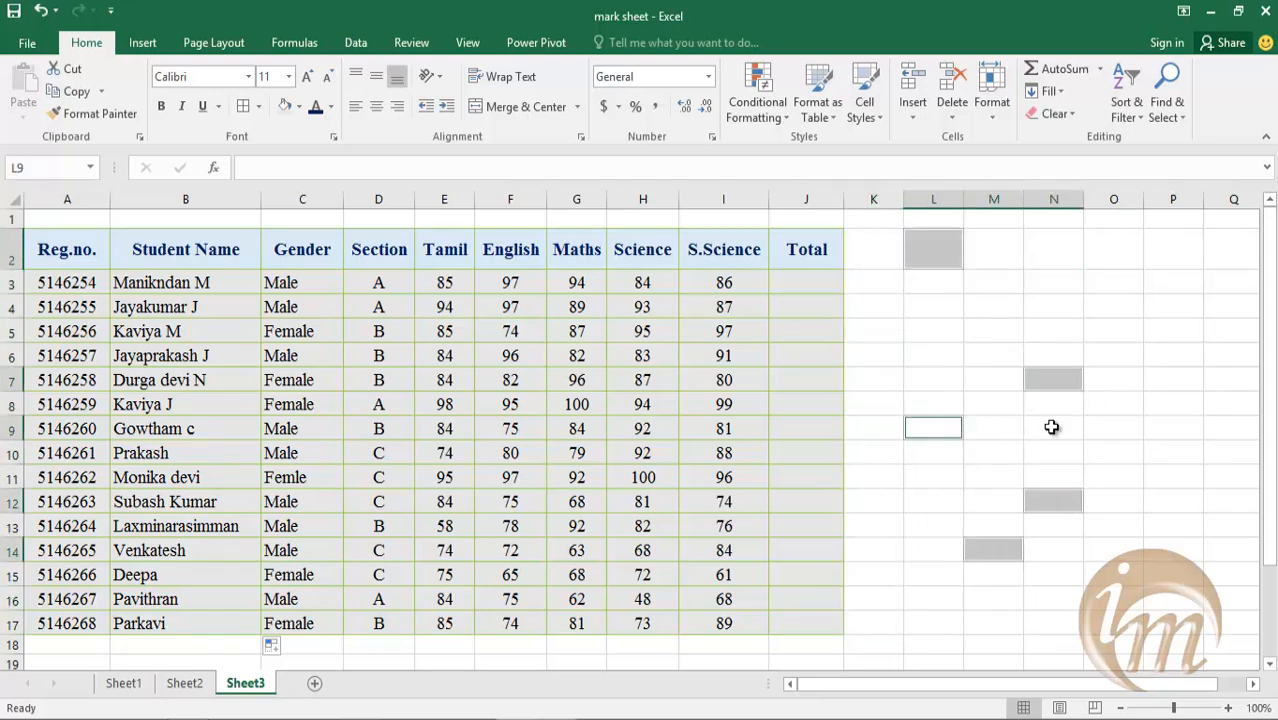
left_click(1189, 332, "ctrl")
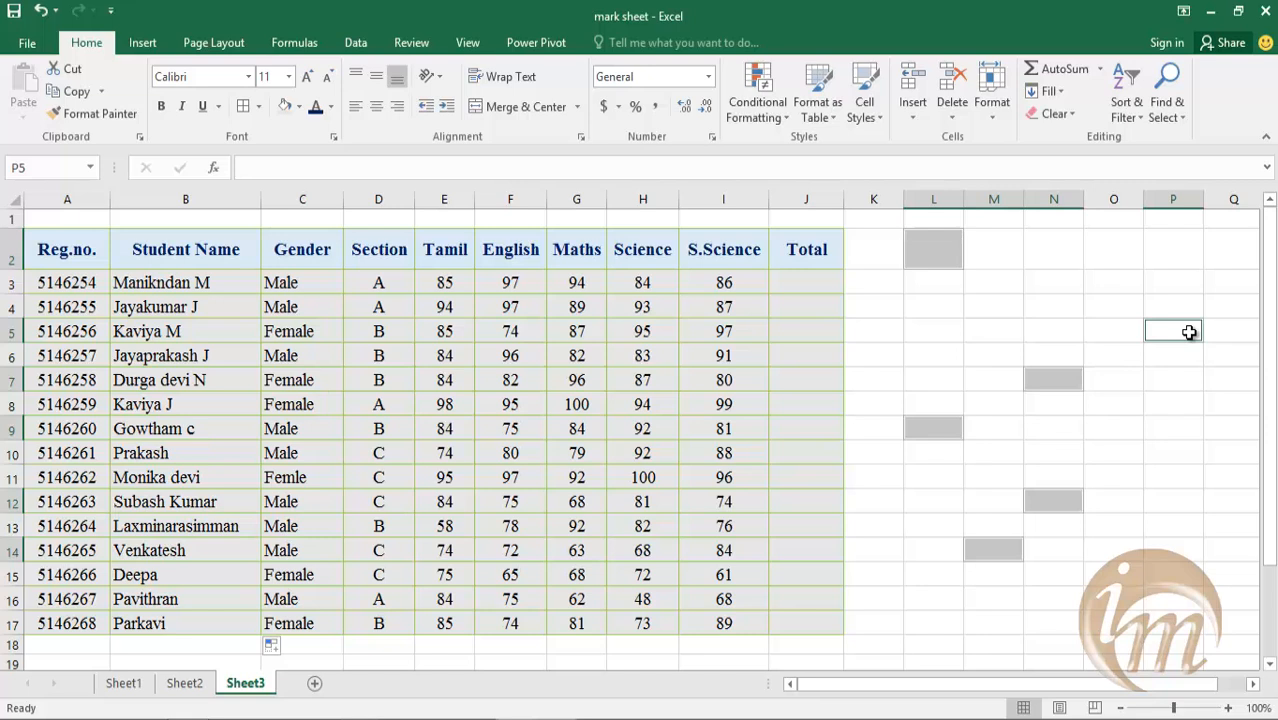
left_click(899, 357)
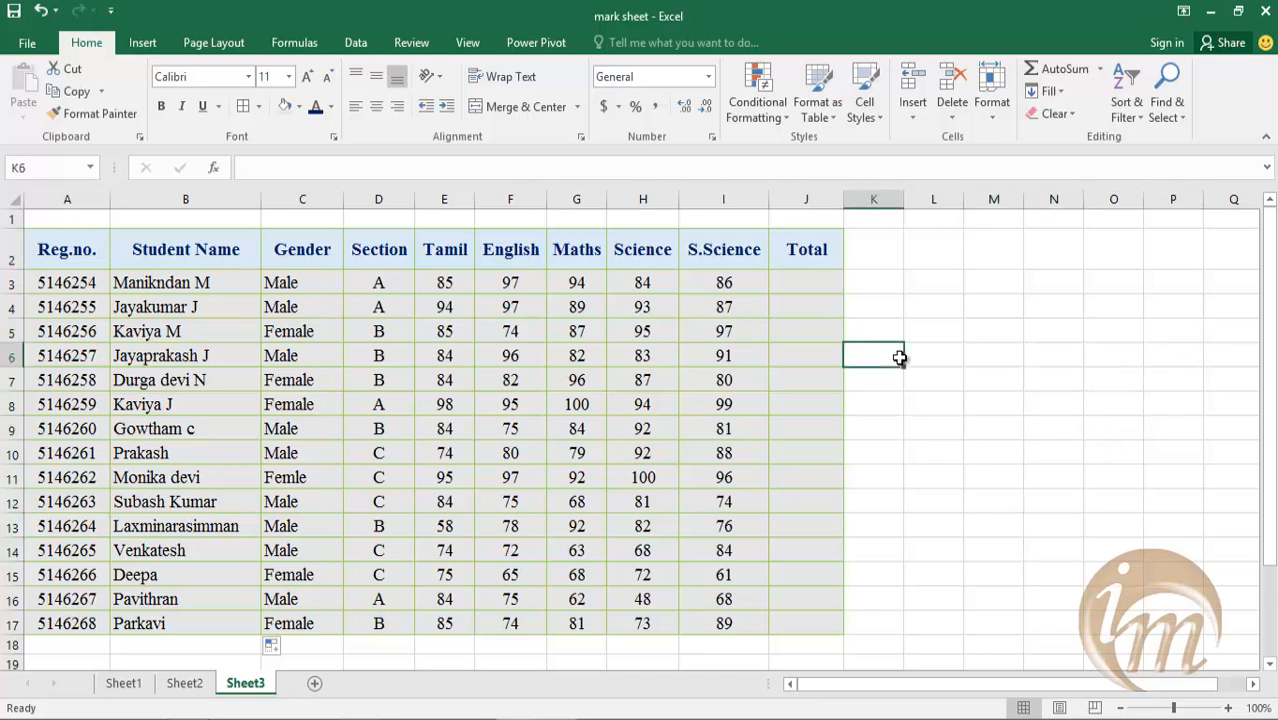
Step: Merge the blank cells E1:I1 above the subject headers with Merge Cells
left_click(722, 220)
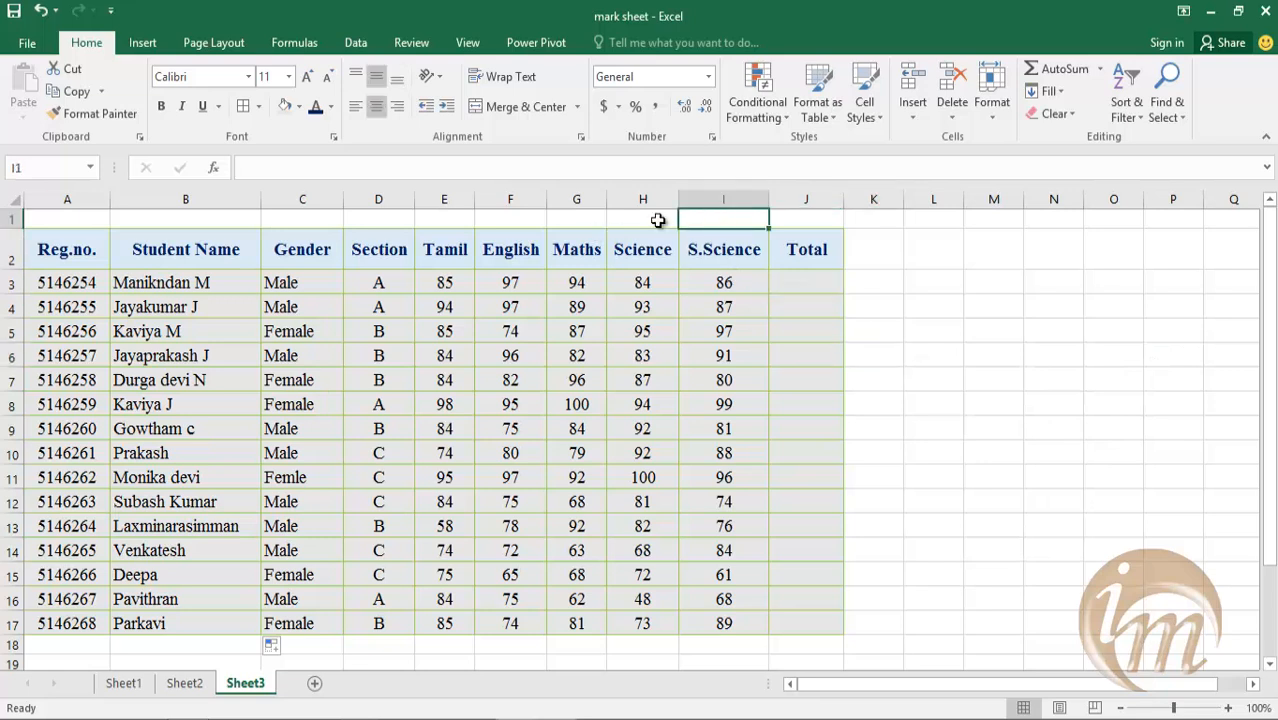
left_click(434, 219, "shift")
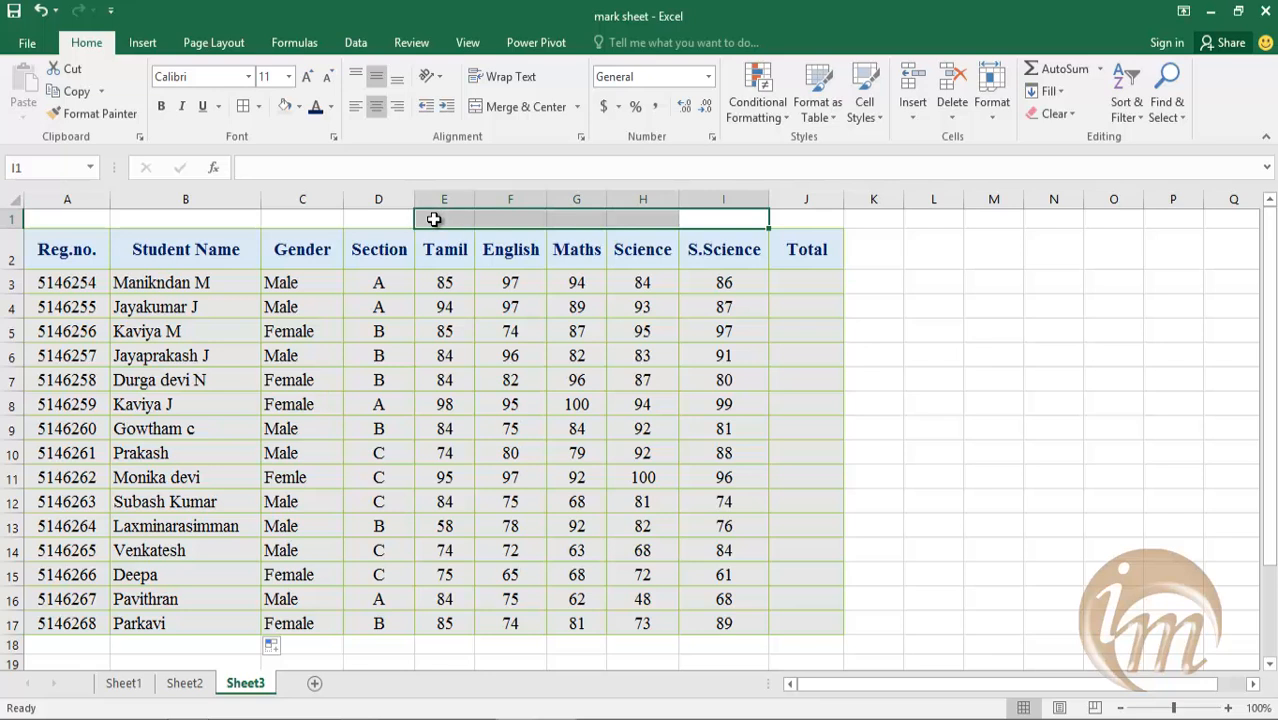
left_click(577, 107)
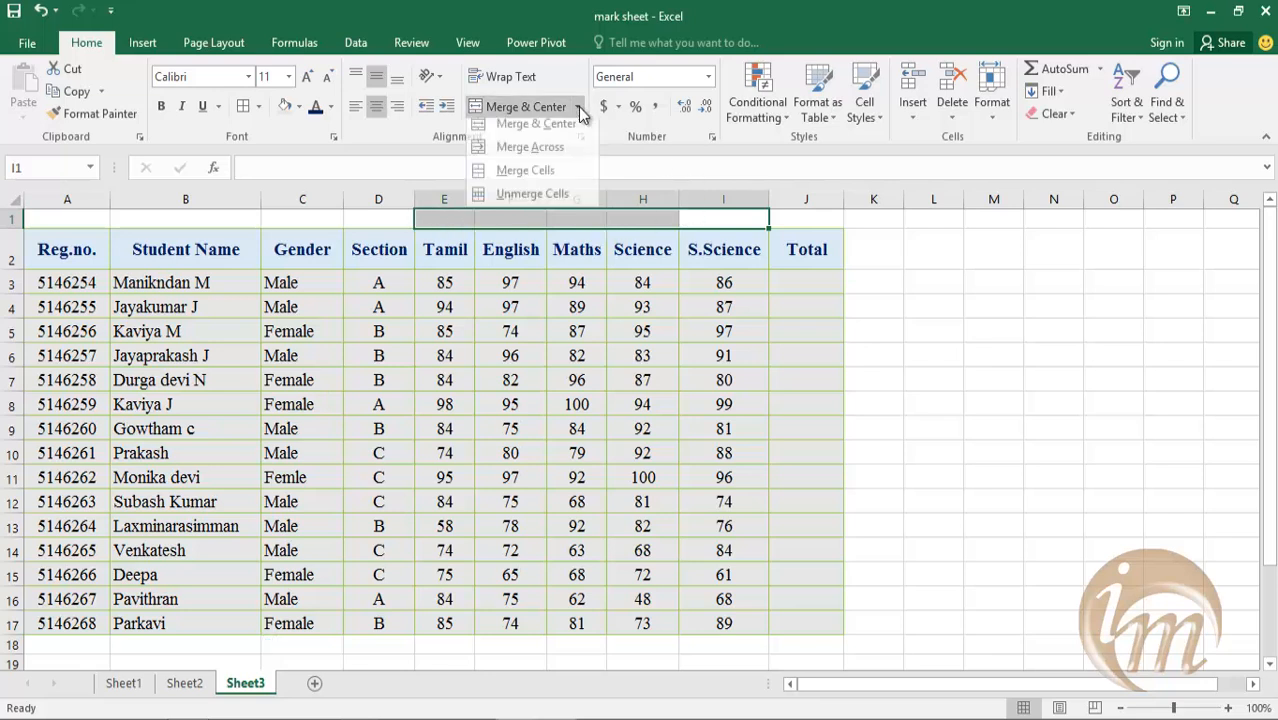
left_click(557, 179)
left_click(952, 357)
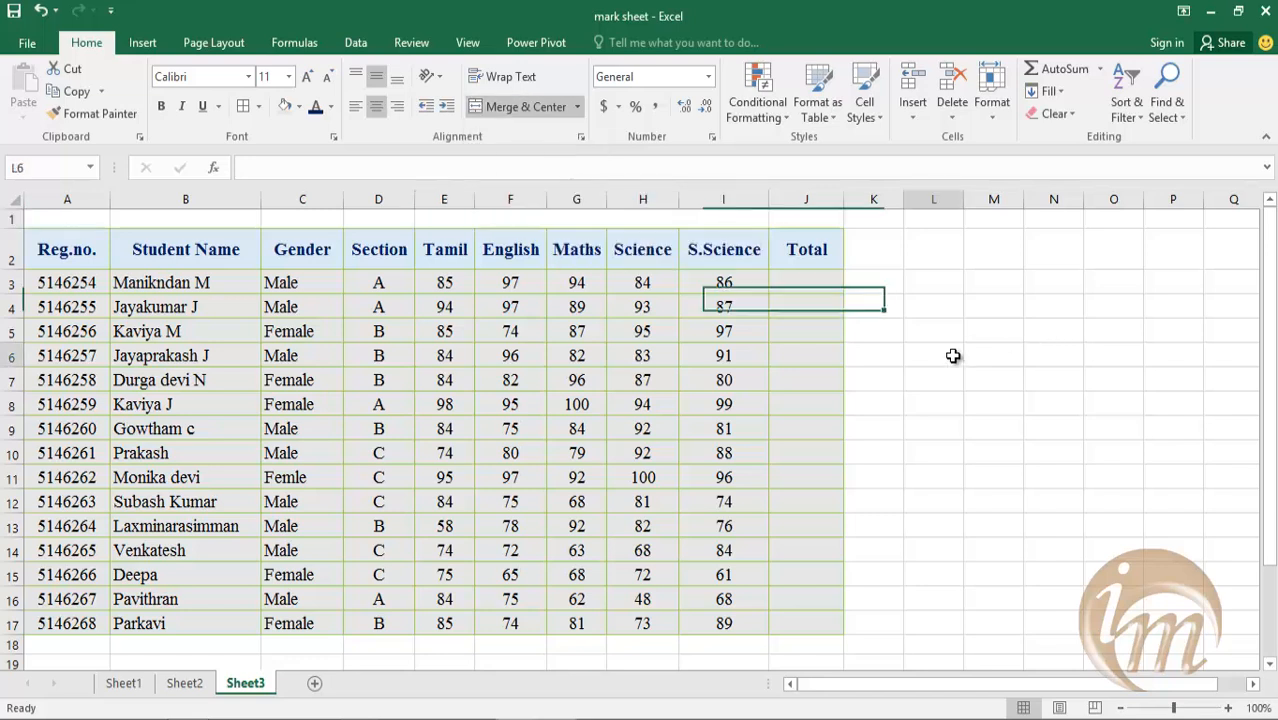
Step: Enter the heading "Marks" in the merged cell above the subject columns
left_click(570, 221)
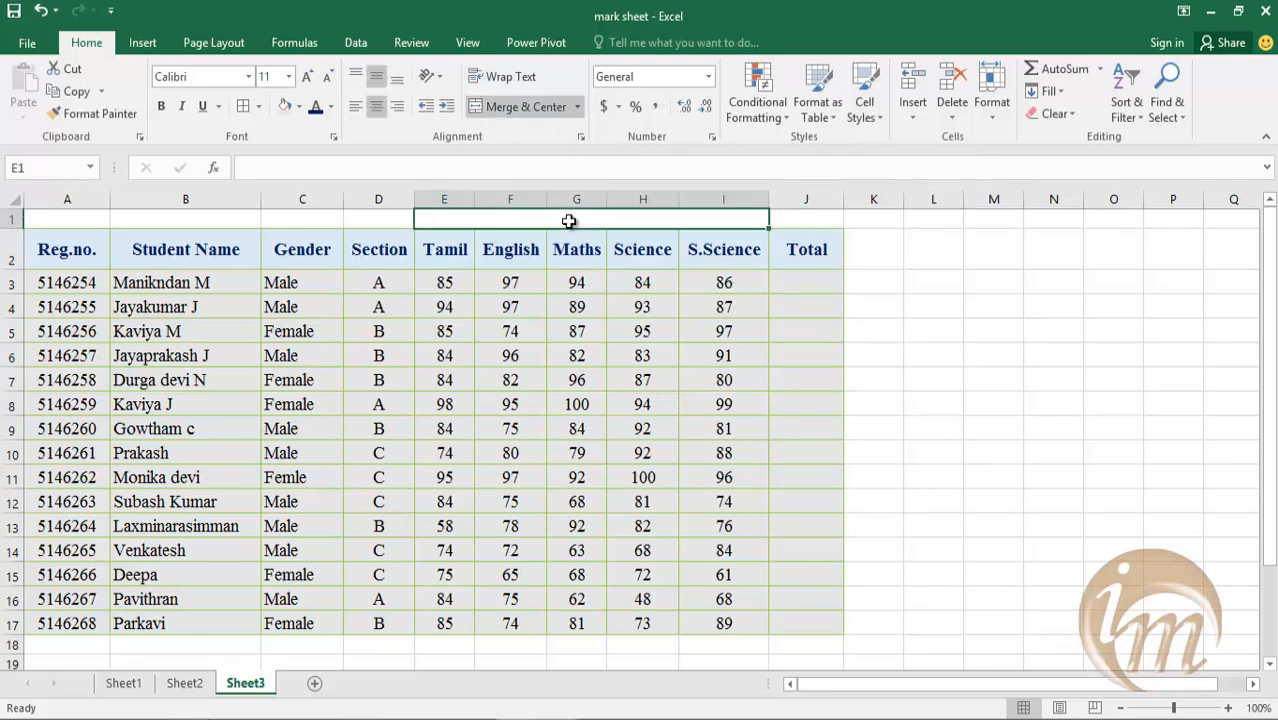
type("Mar")
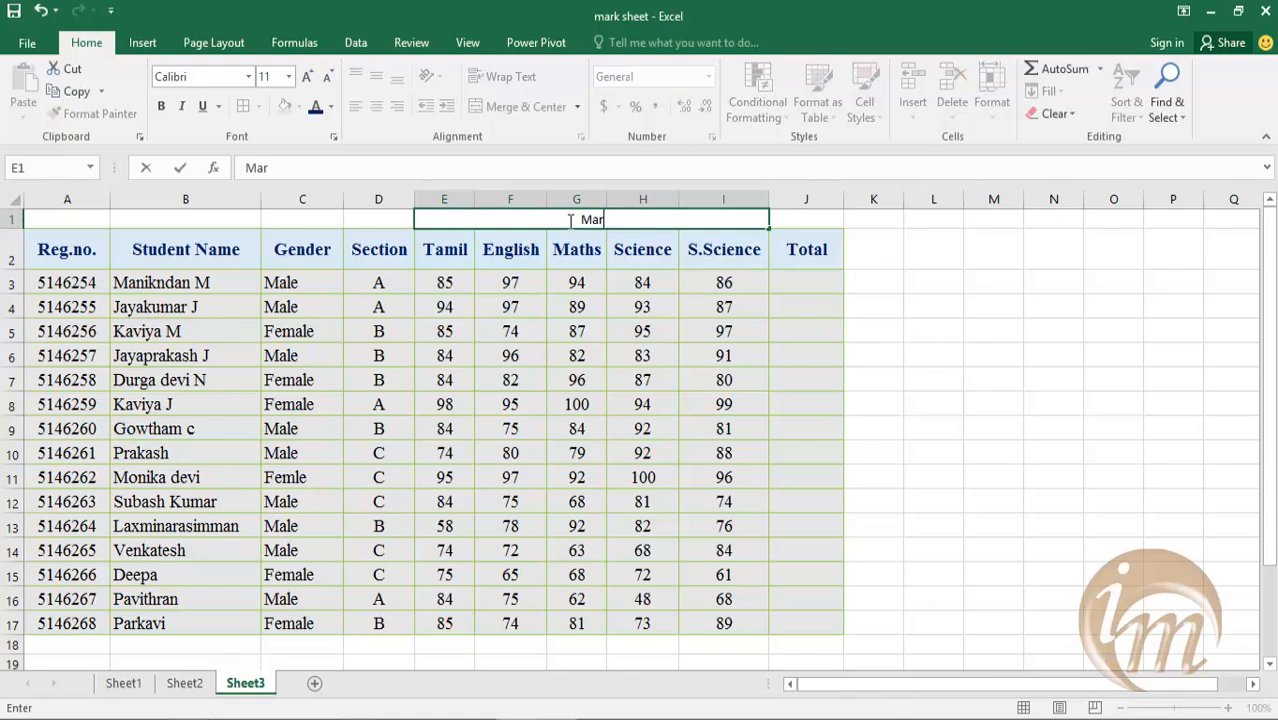
type("ks")
left_click(593, 328)
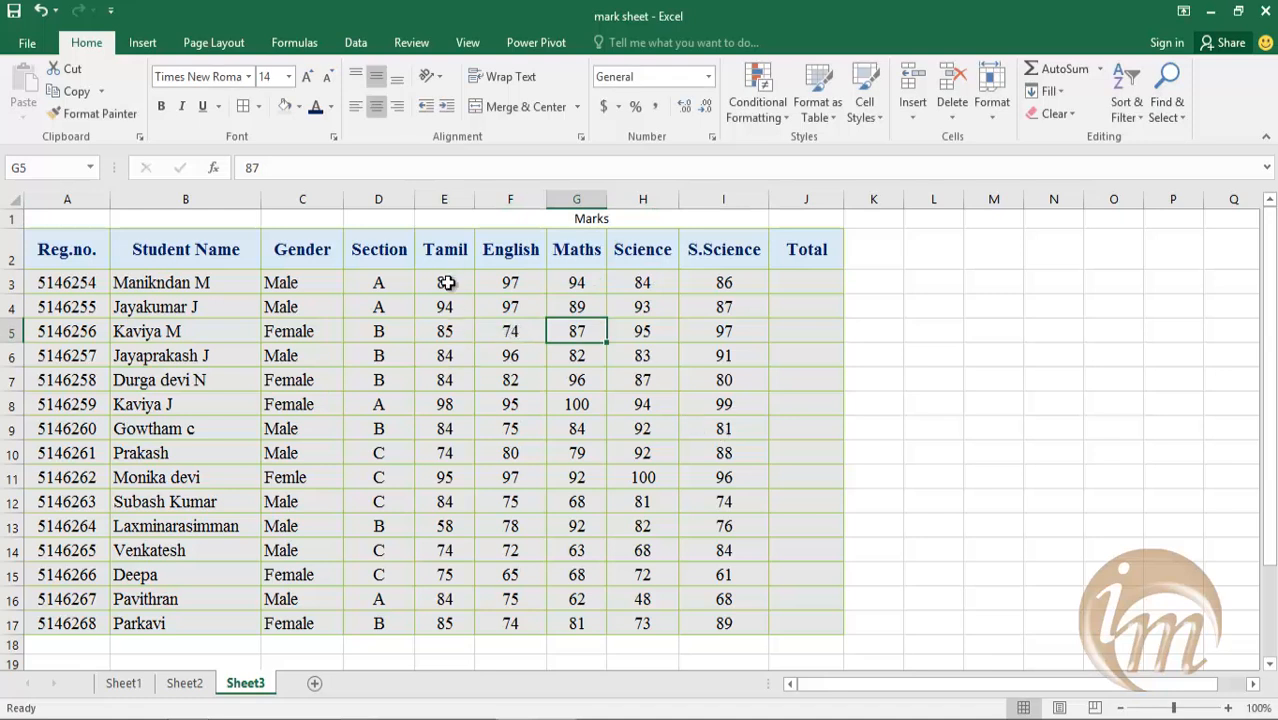
Step: Try left, centre and right alignment on the Marks heading, and finish with it centred horizontally
left_click(578, 219)
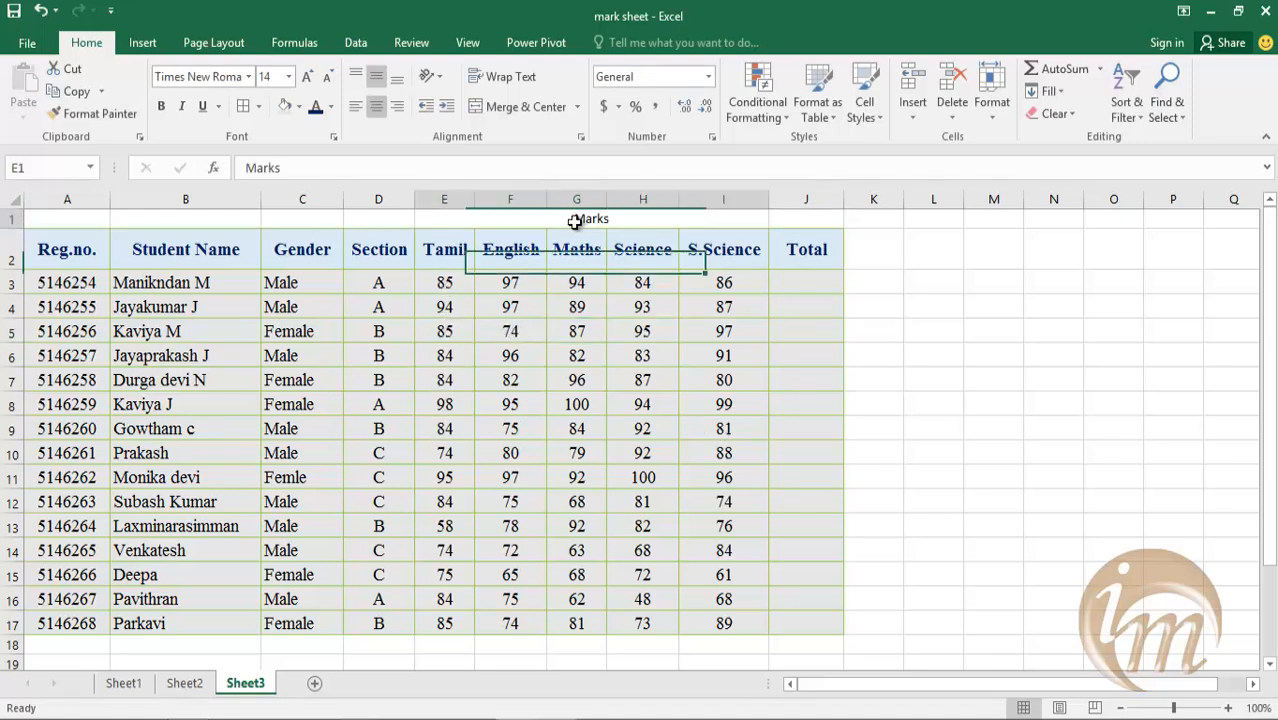
left_click(359, 108)
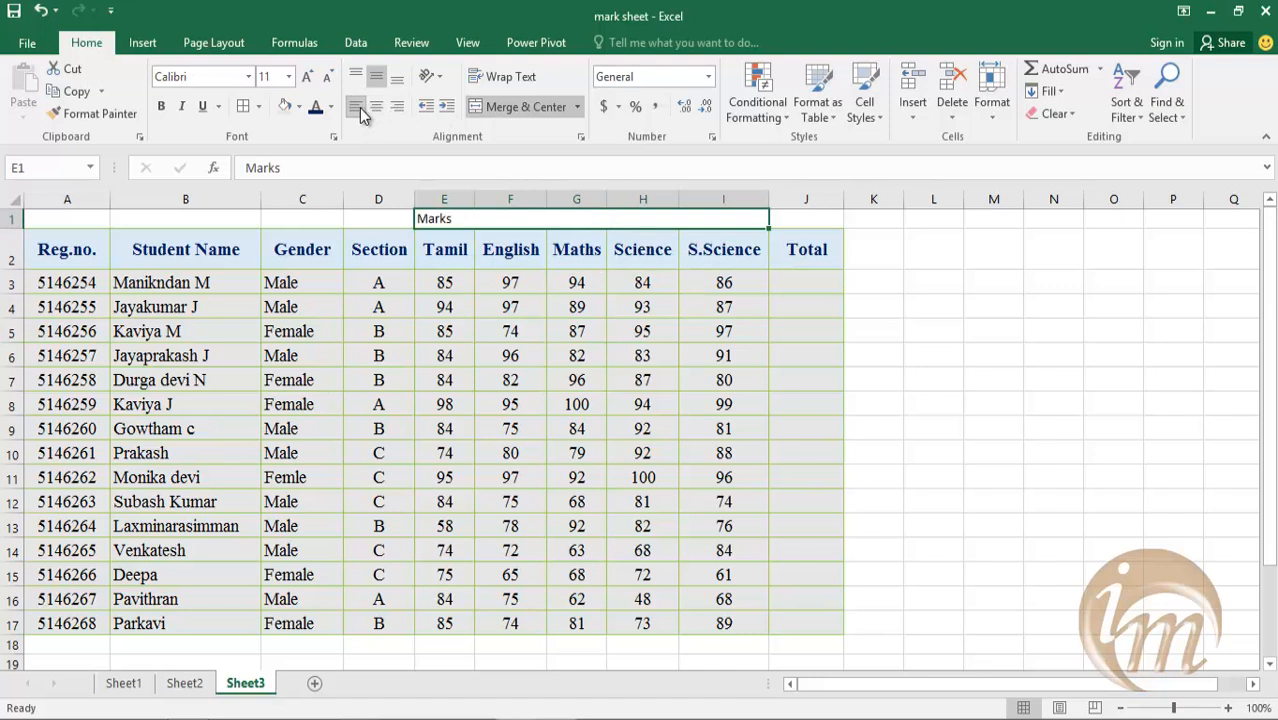
left_click(376, 108)
left_click(352, 110)
left_click(376, 112)
left_click(398, 110)
left_click(379, 109)
left_click(915, 350)
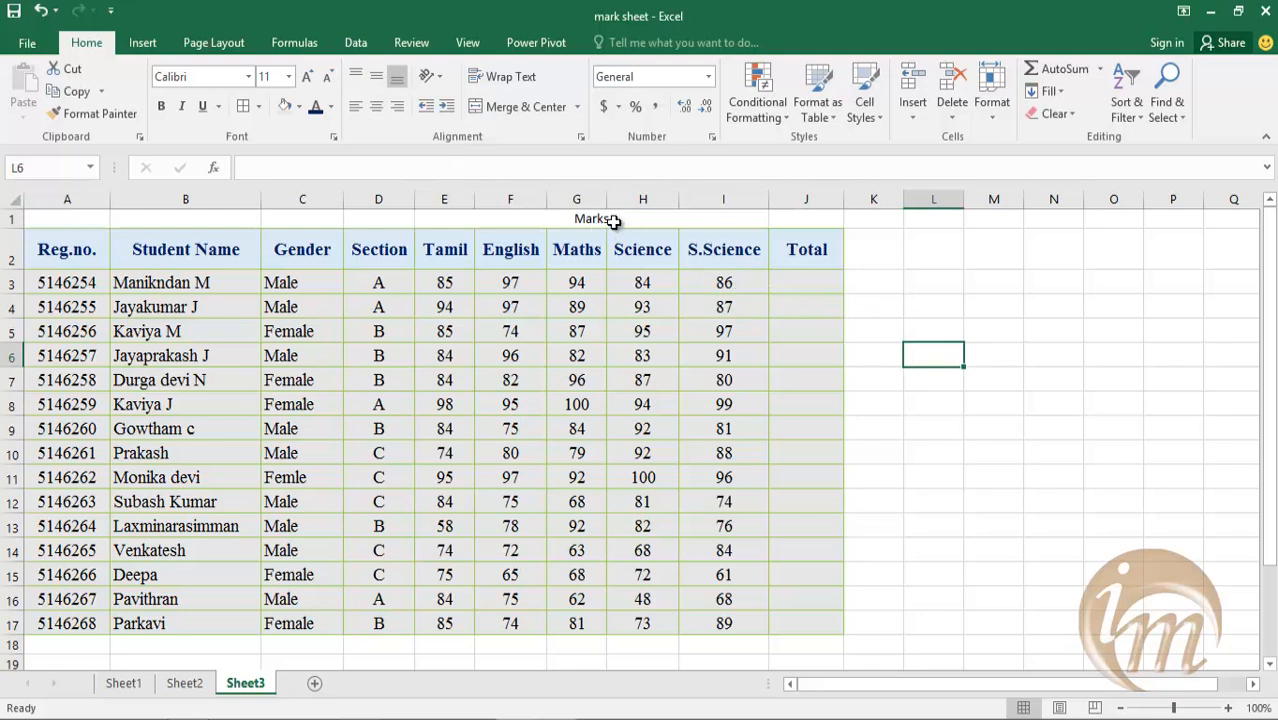
Step: Examine the Merge & Center, Merge Across, Merge Cells and Unmerge Cells options
key("Down")
key("Down")
key("Down")
key("Down")
key("Down")
key("Down")
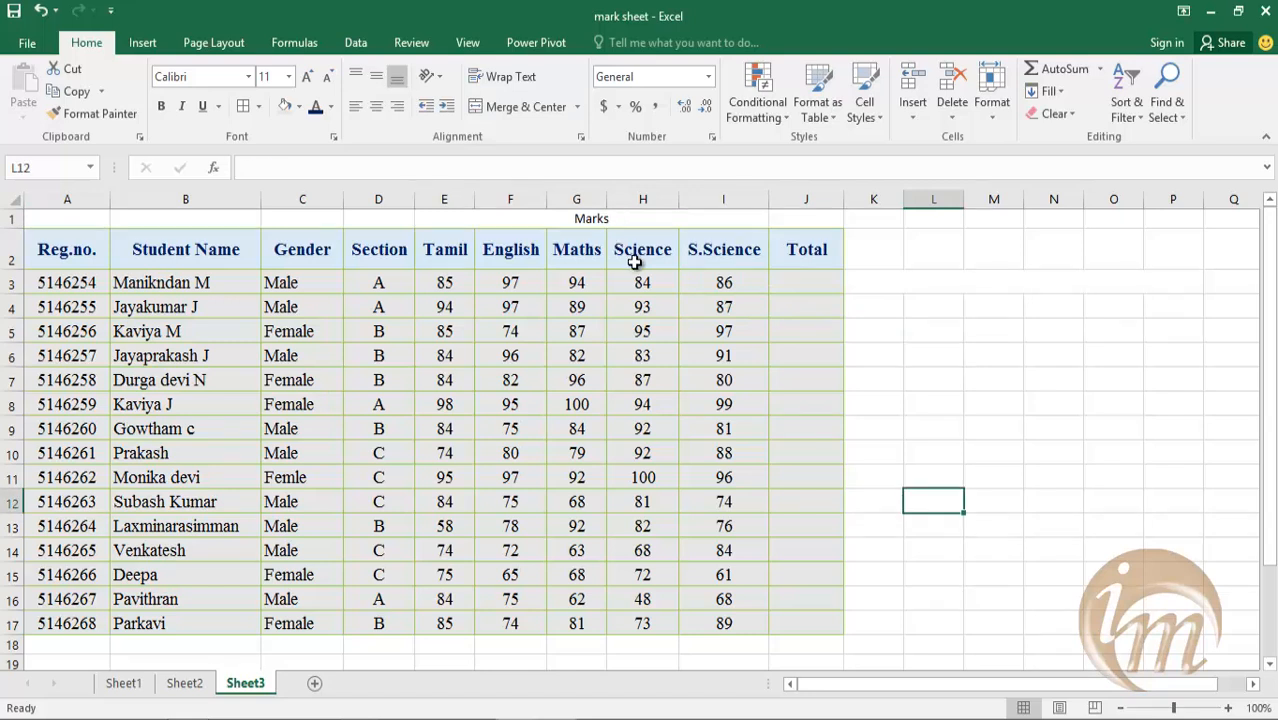
left_click(577, 110)
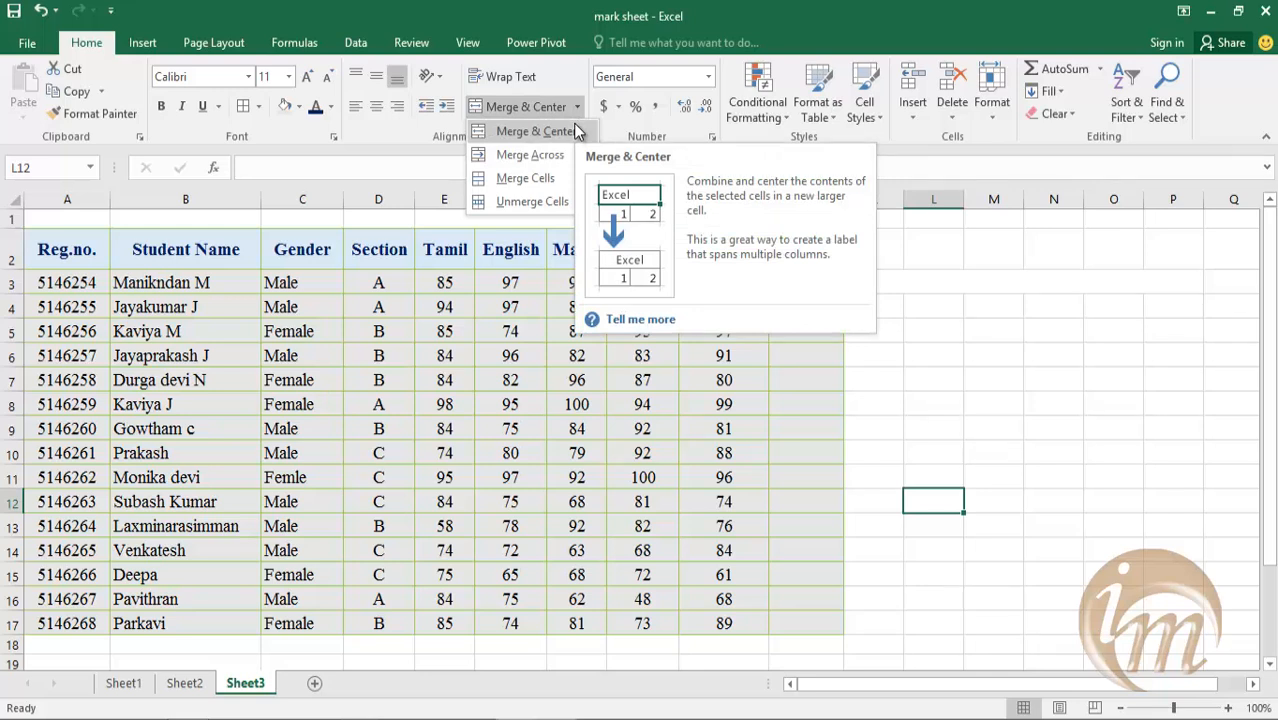
left_click(577, 131)
left_click(556, 180)
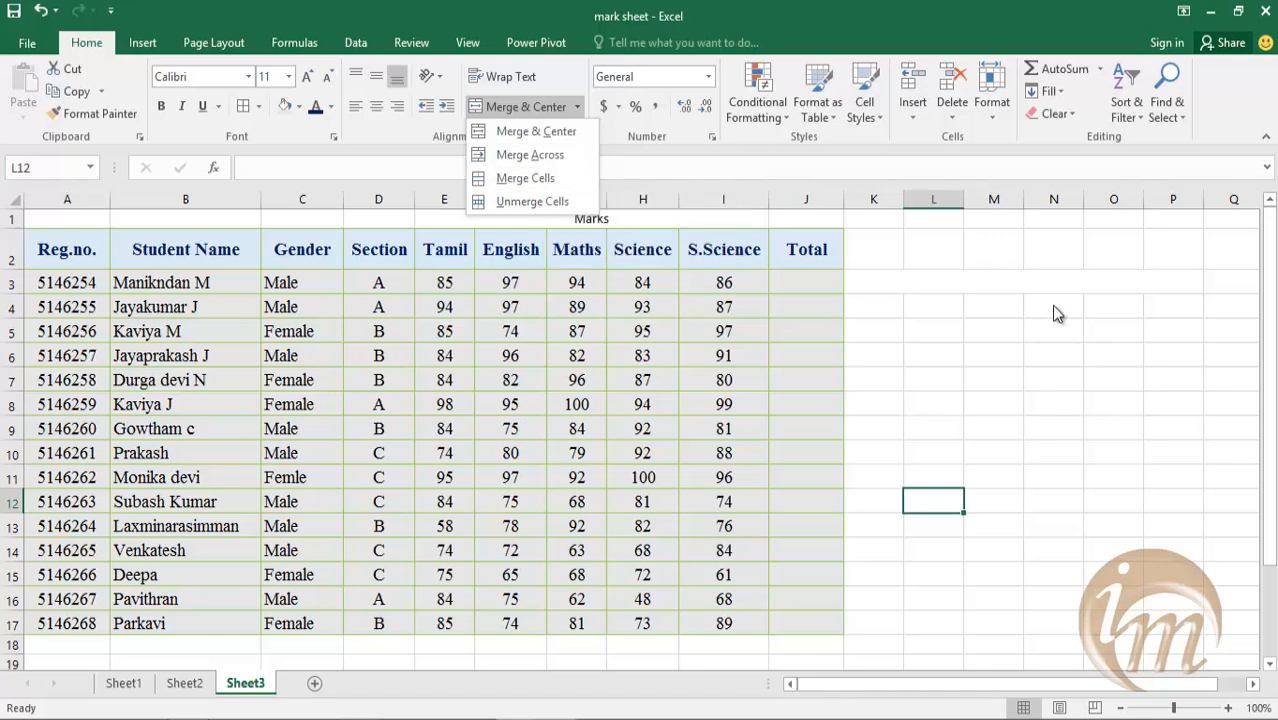
left_click(570, 200)
Step: Unmerge the Marks heading into separate cells E1:I1, and undo the unmerging
left_click(616, 218)
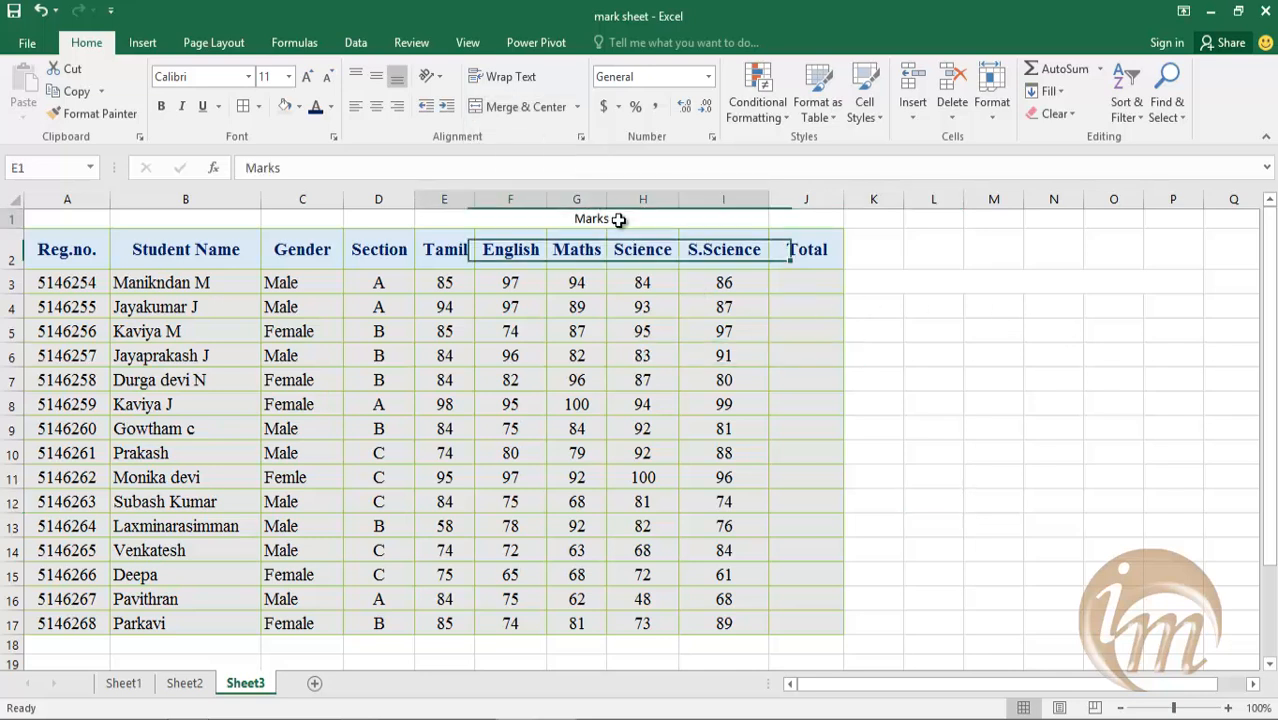
left_click(517, 112)
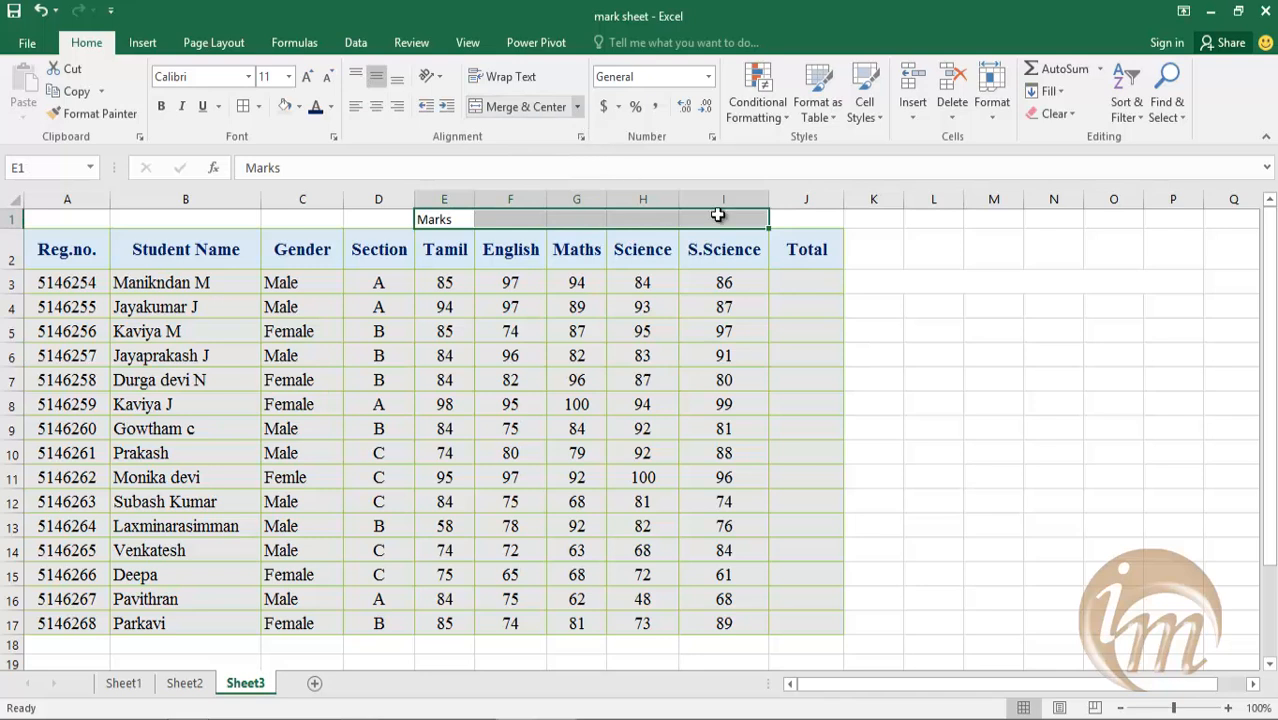
left_click(990, 333)
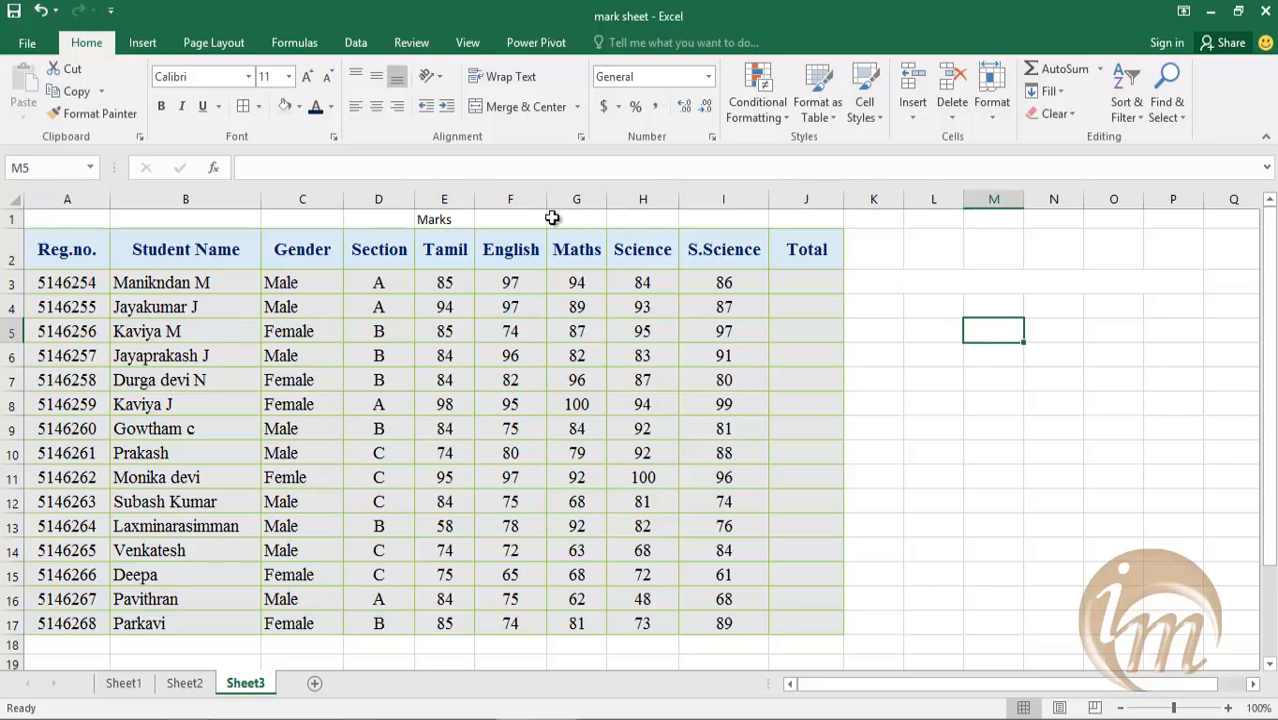
key("ctrl+z")
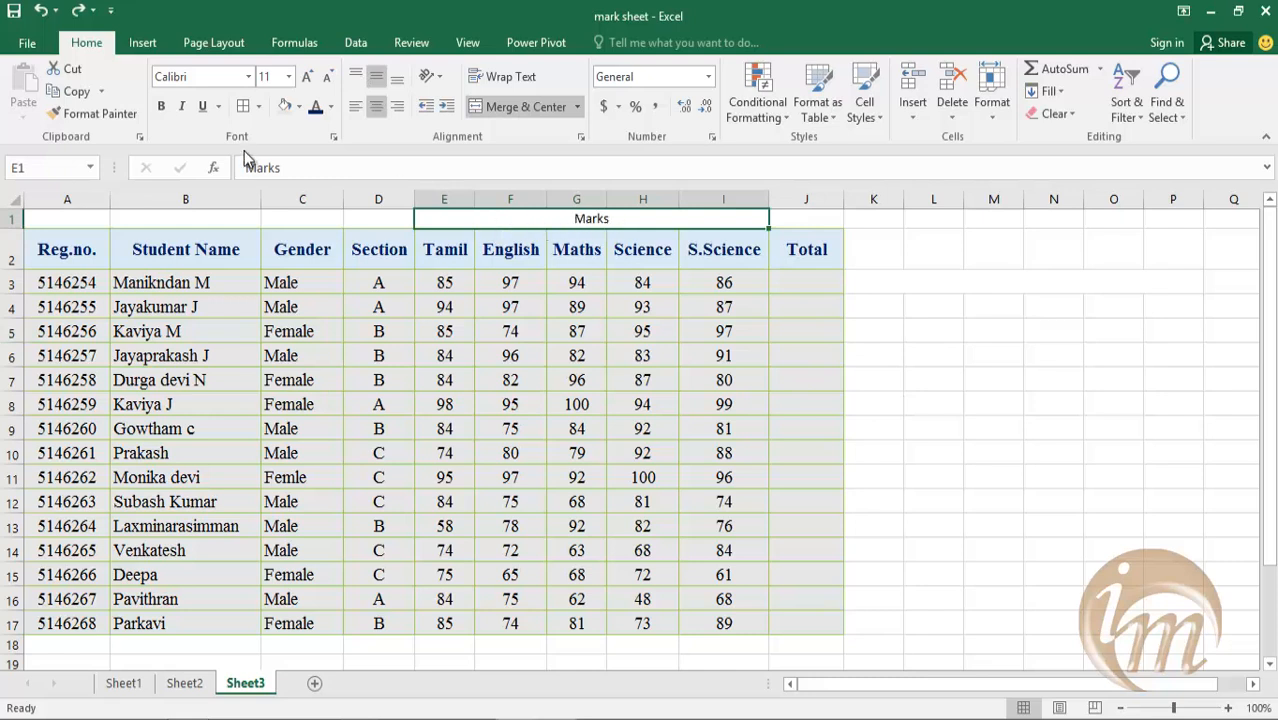
Step: Copy the Student Name header's formatting onto the Marks heading with Format Painter
left_click(228, 76)
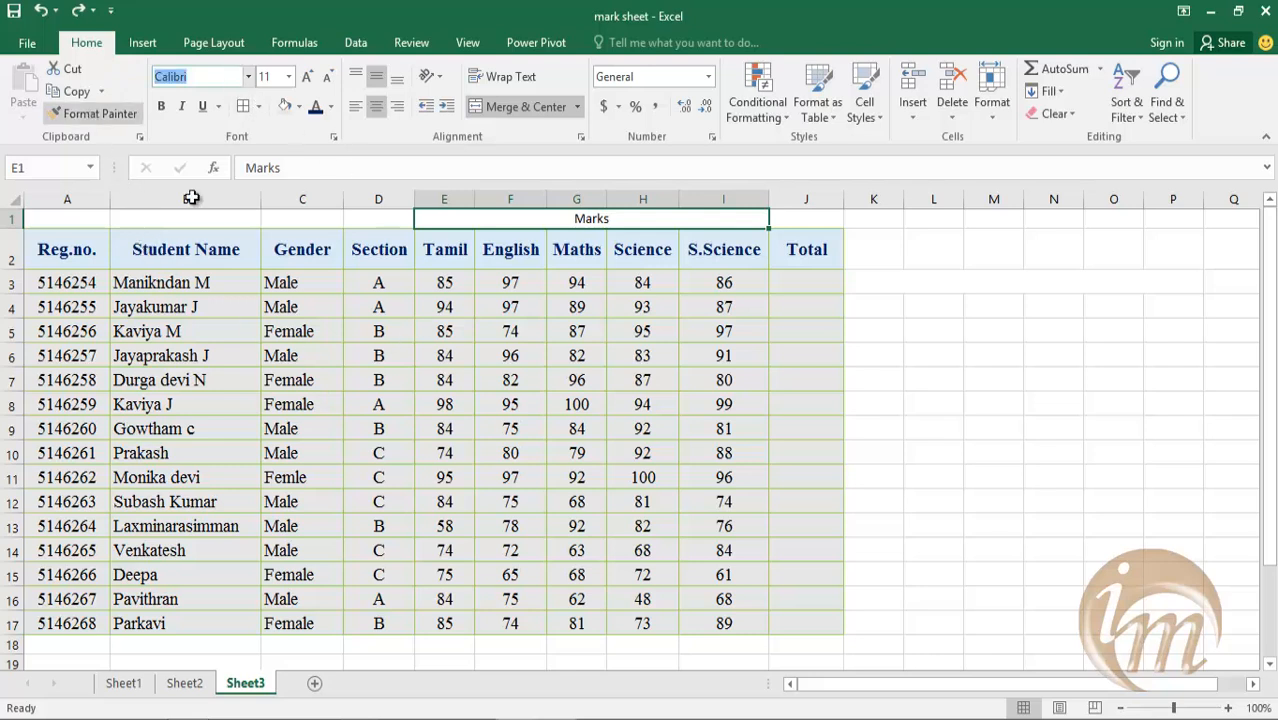
left_click(205, 283)
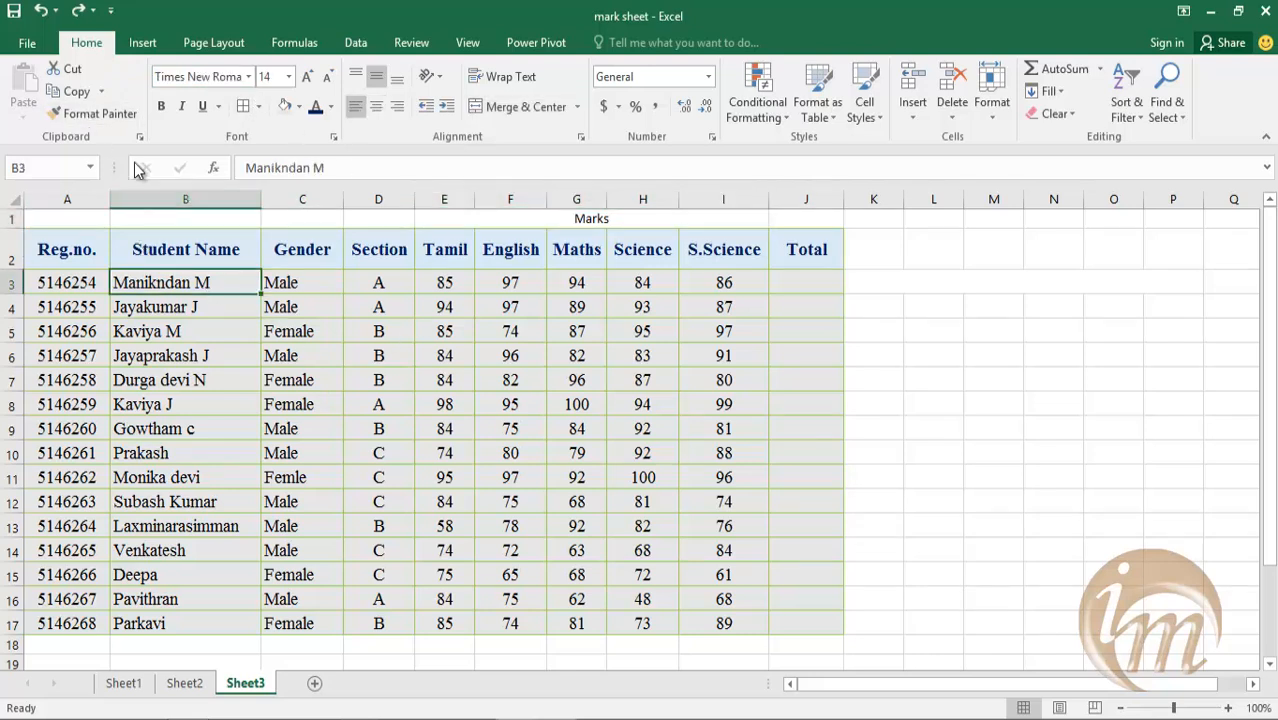
left_click(163, 251)
left_click(97, 113)
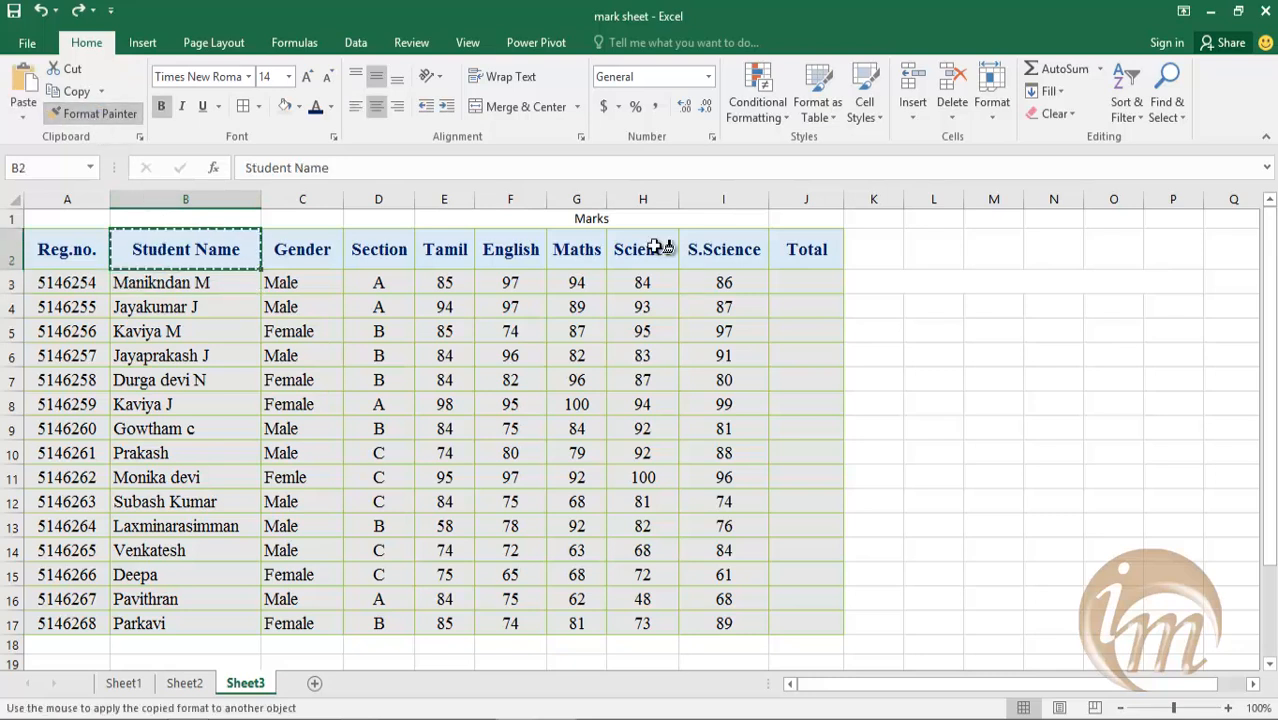
left_click(585, 216)
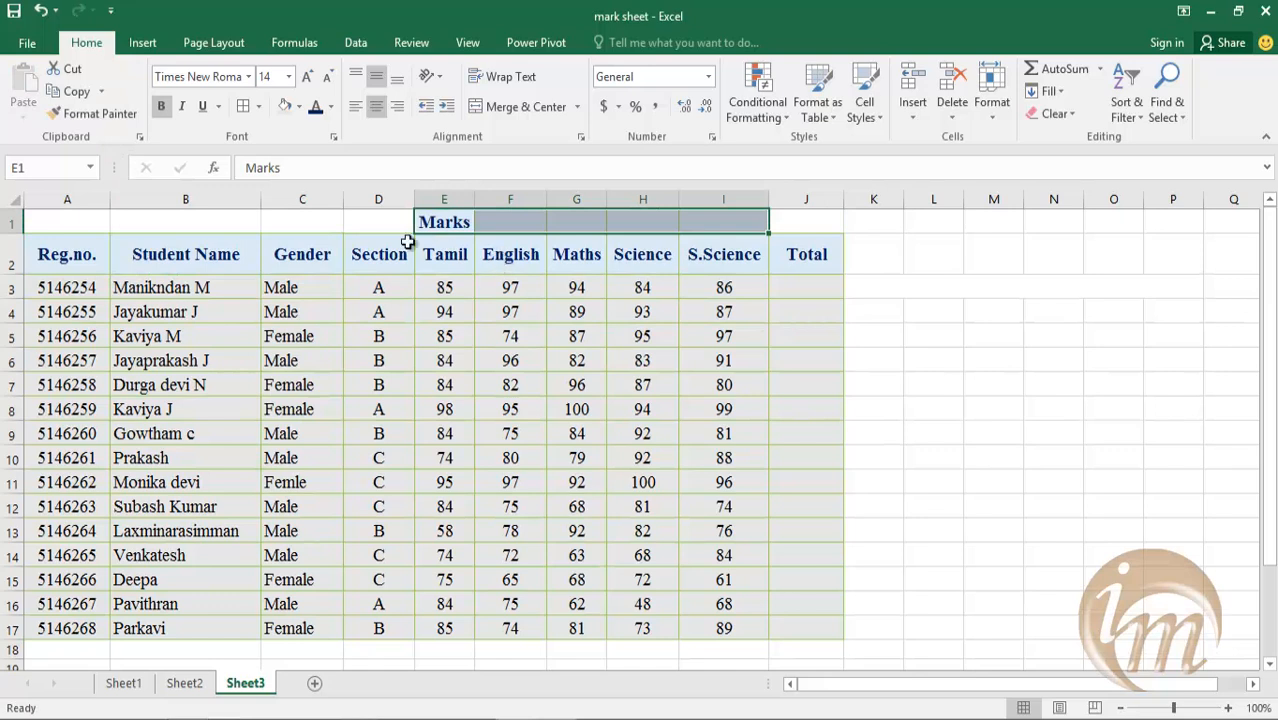
Step: Merge E1:I1 with Merge Cells again so the Marks heading spans all subject columns
left_click(577, 107)
left_click(562, 177)
left_click(1013, 357)
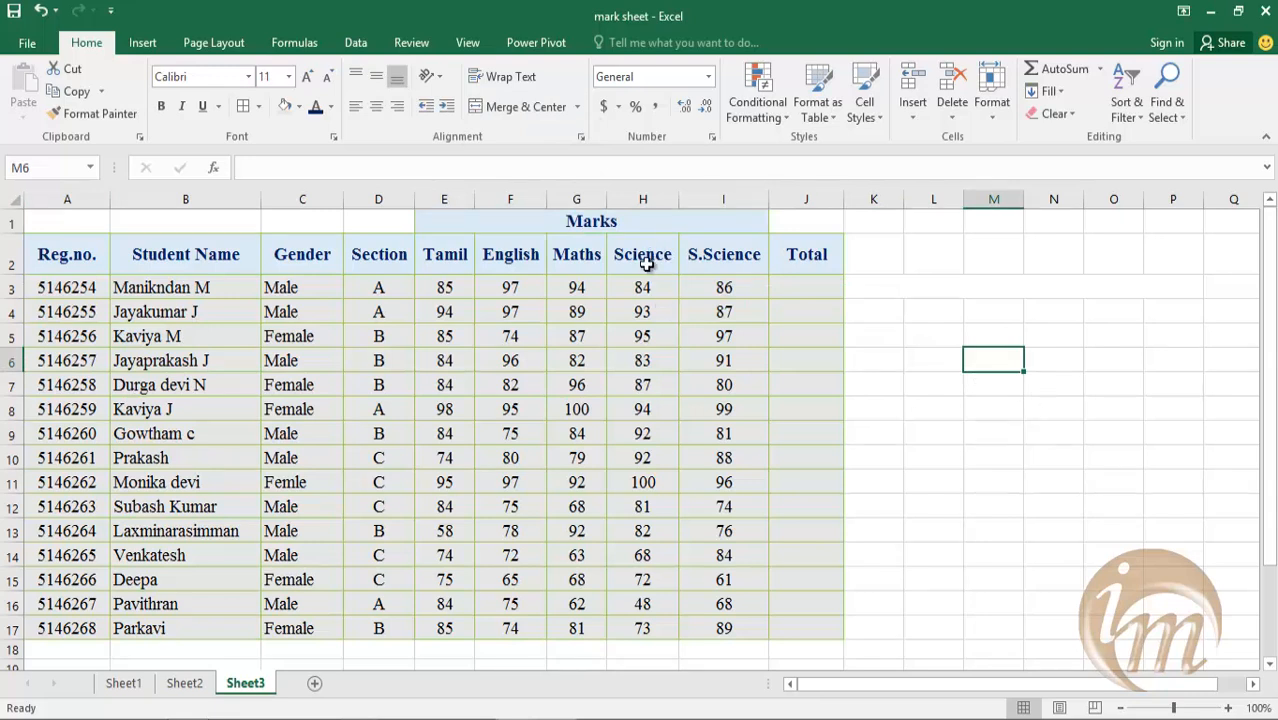
Step: Fill the merged Marks heading with the lightest shade of the theme's blue
left_click(639, 226)
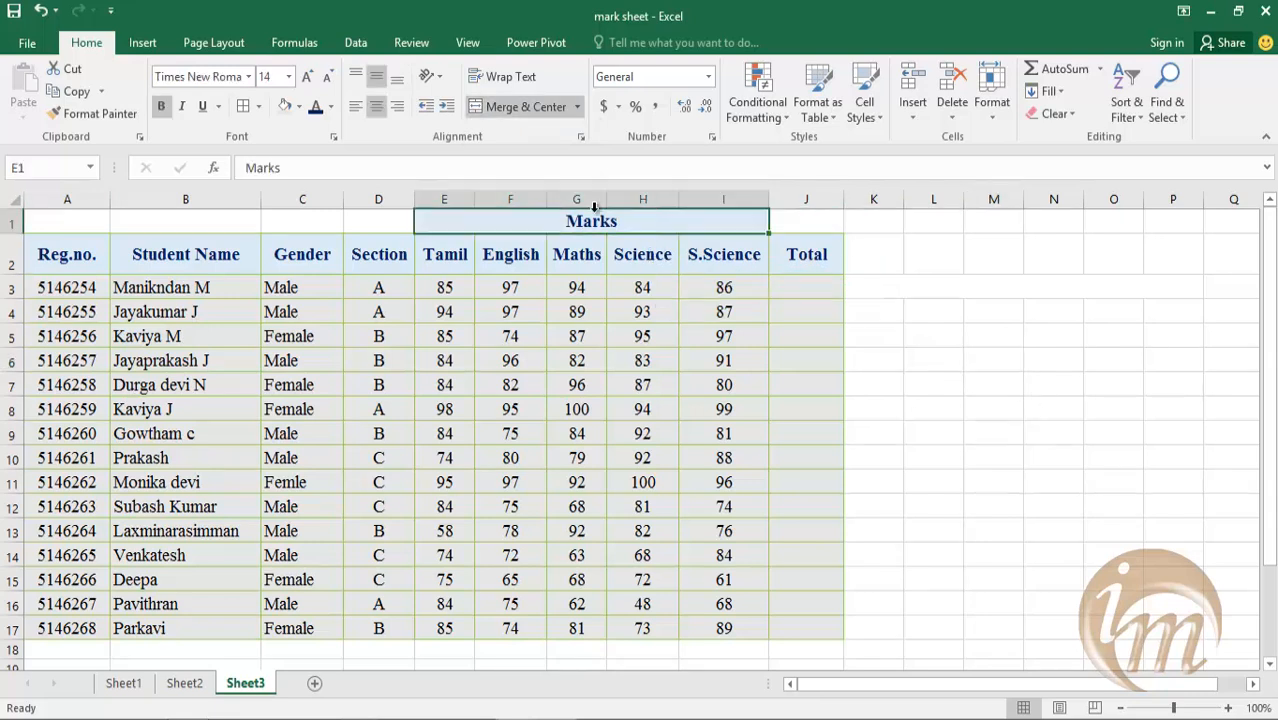
left_click(330, 109)
left_click(298, 106)
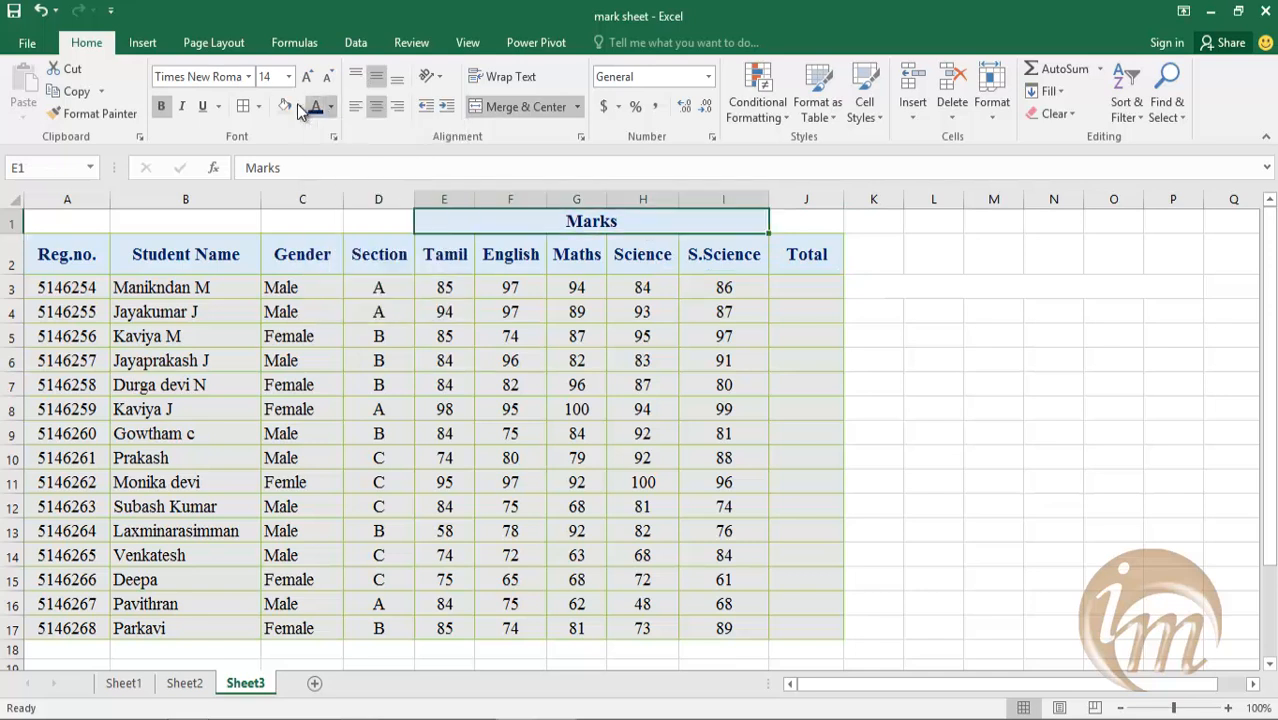
left_click(298, 107)
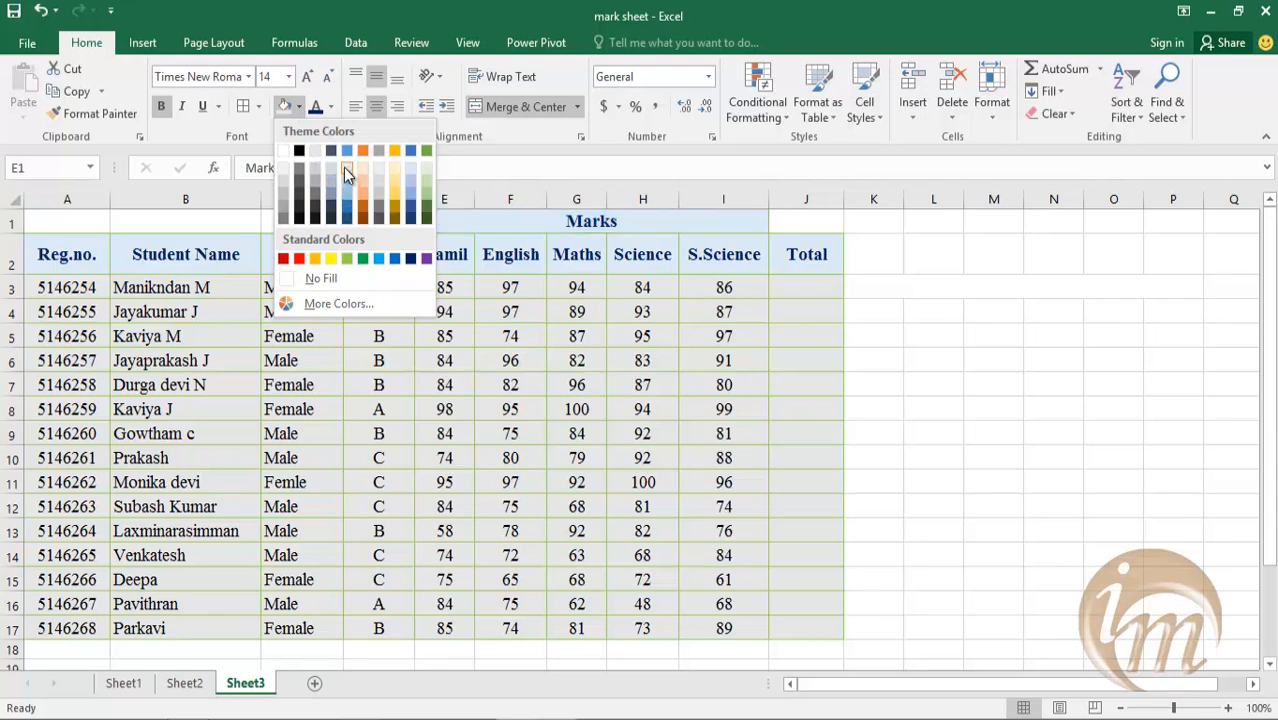
left_click(345, 170)
left_click(1030, 380)
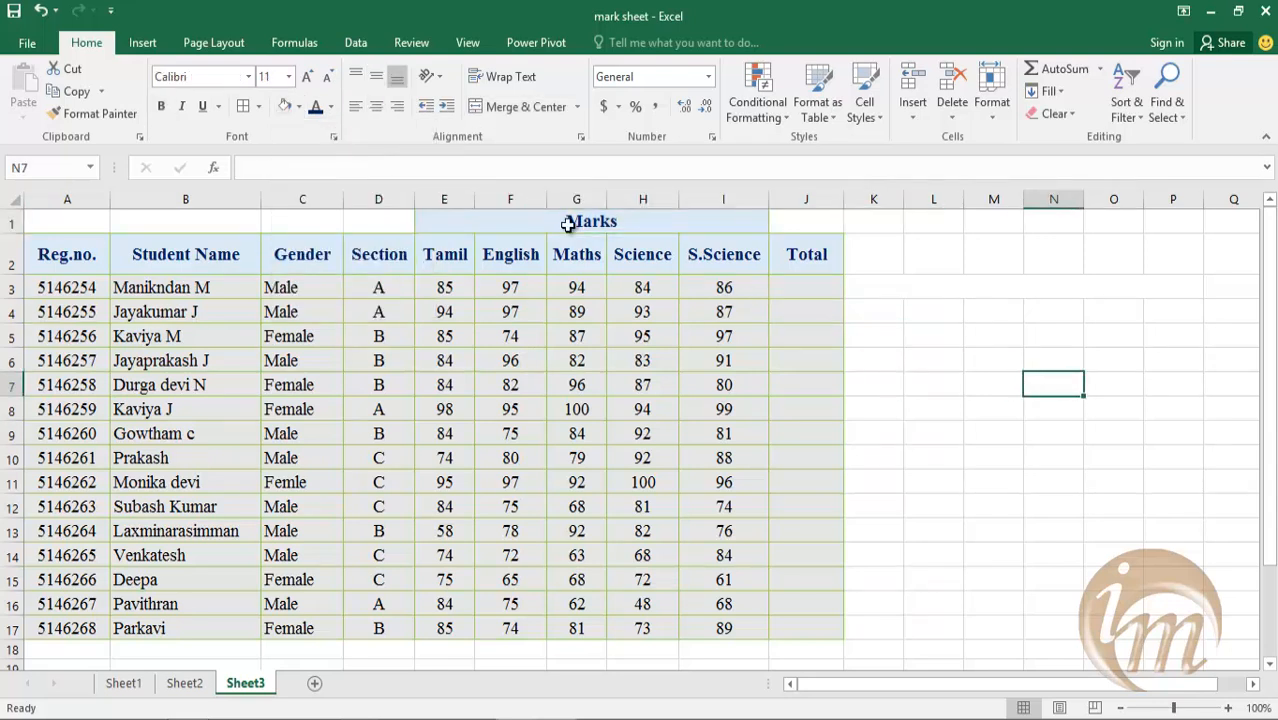
left_click(577, 106)
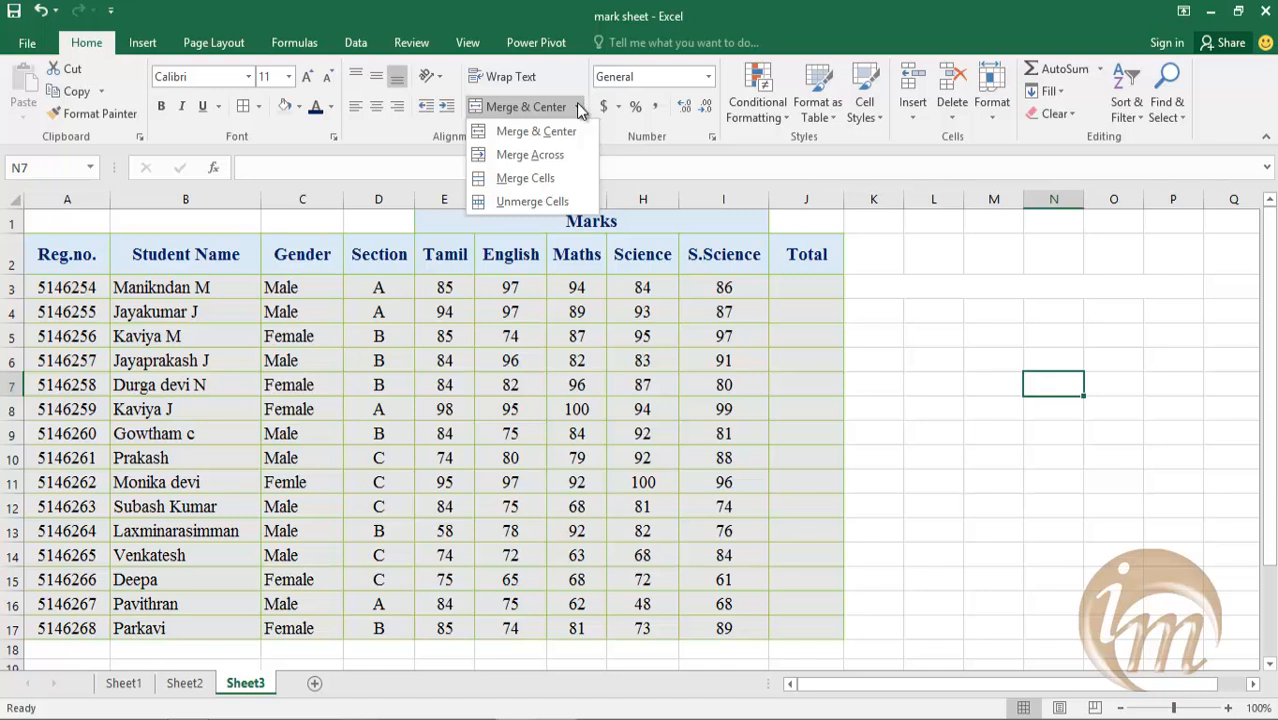
left_click(857, 474)
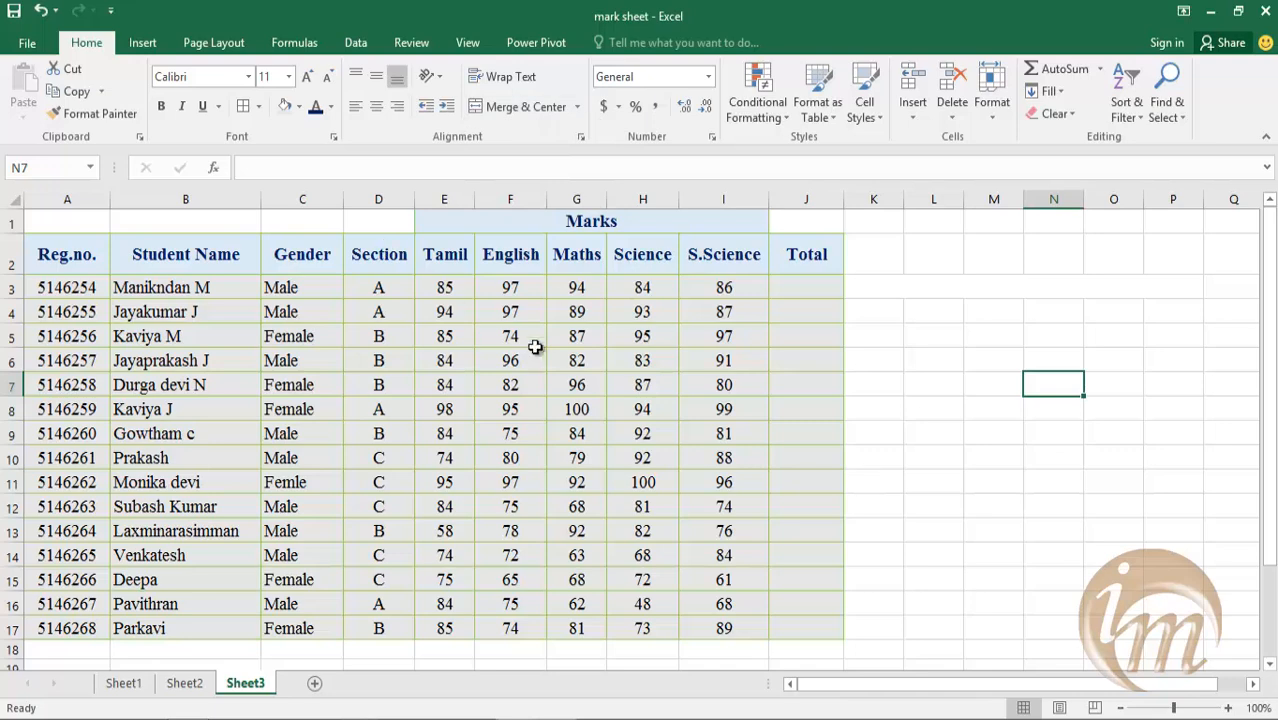
scroll(537, 350, "down", 1)
scroll(537, 350, "up", 2)
scroll(856, 469, "down", 1)
left_click_drag(930, 290, 936, 488)
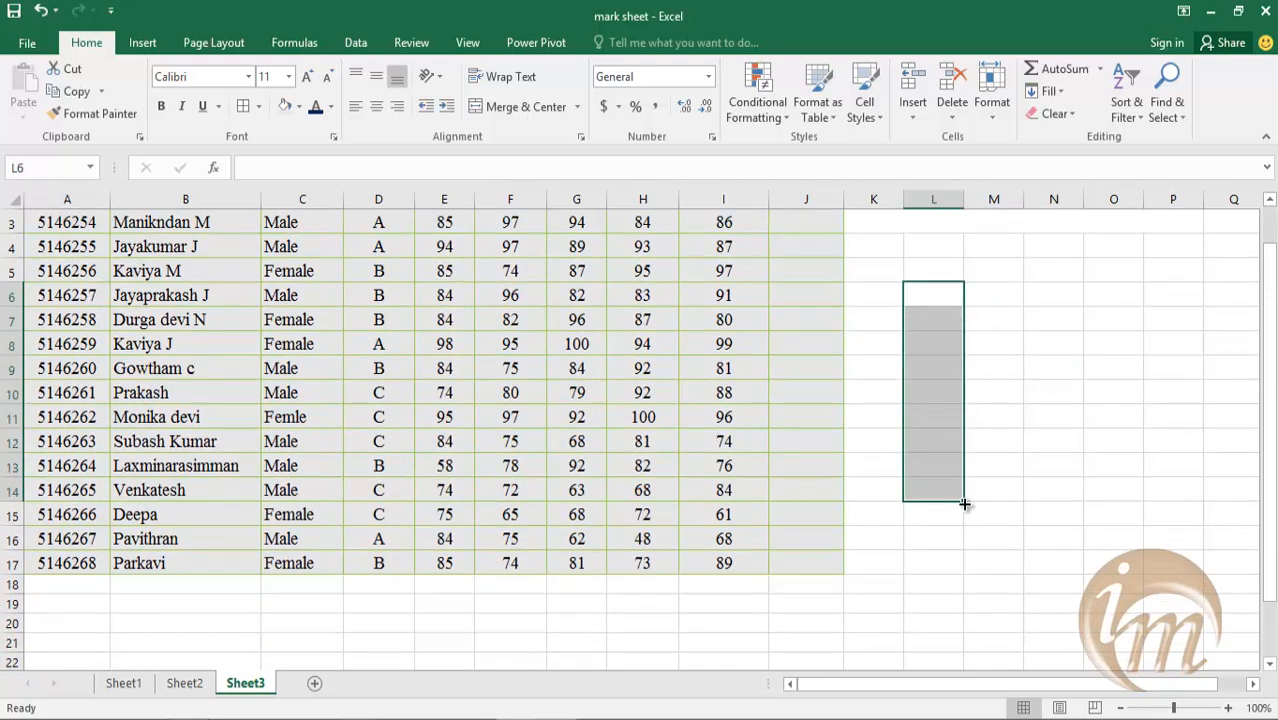
left_click(948, 252)
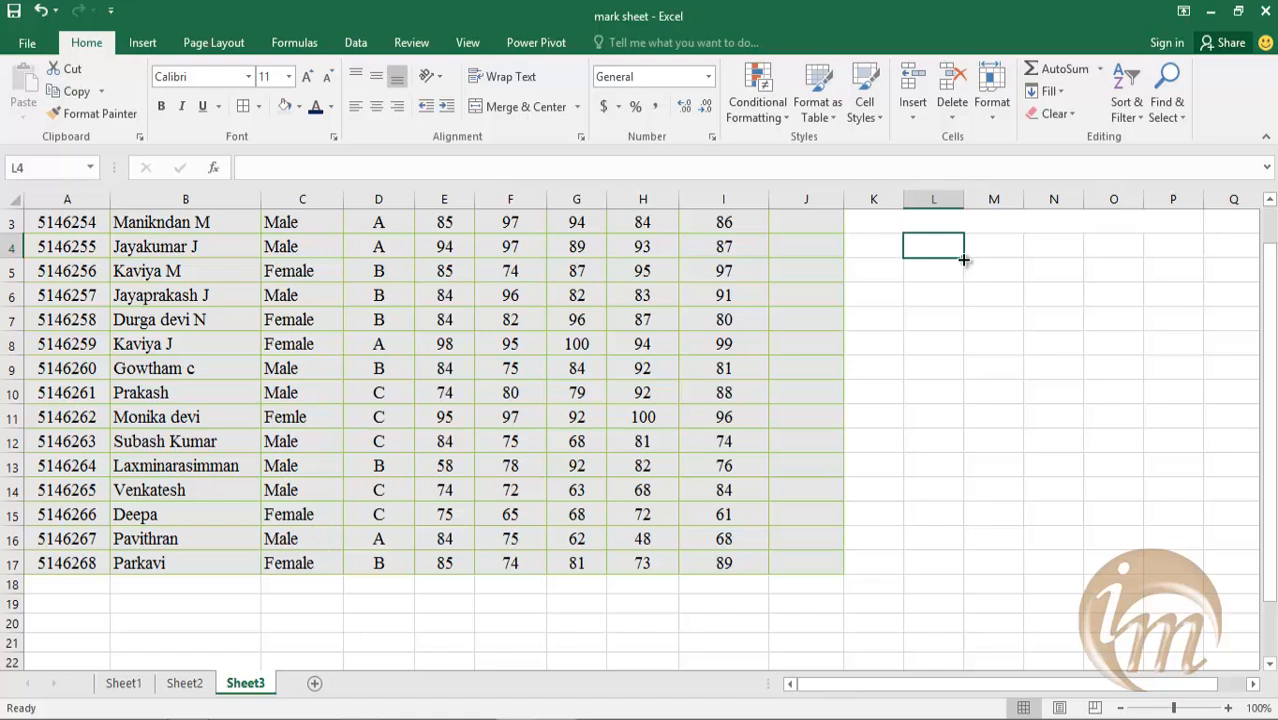
scroll(964, 384, "up", 1)
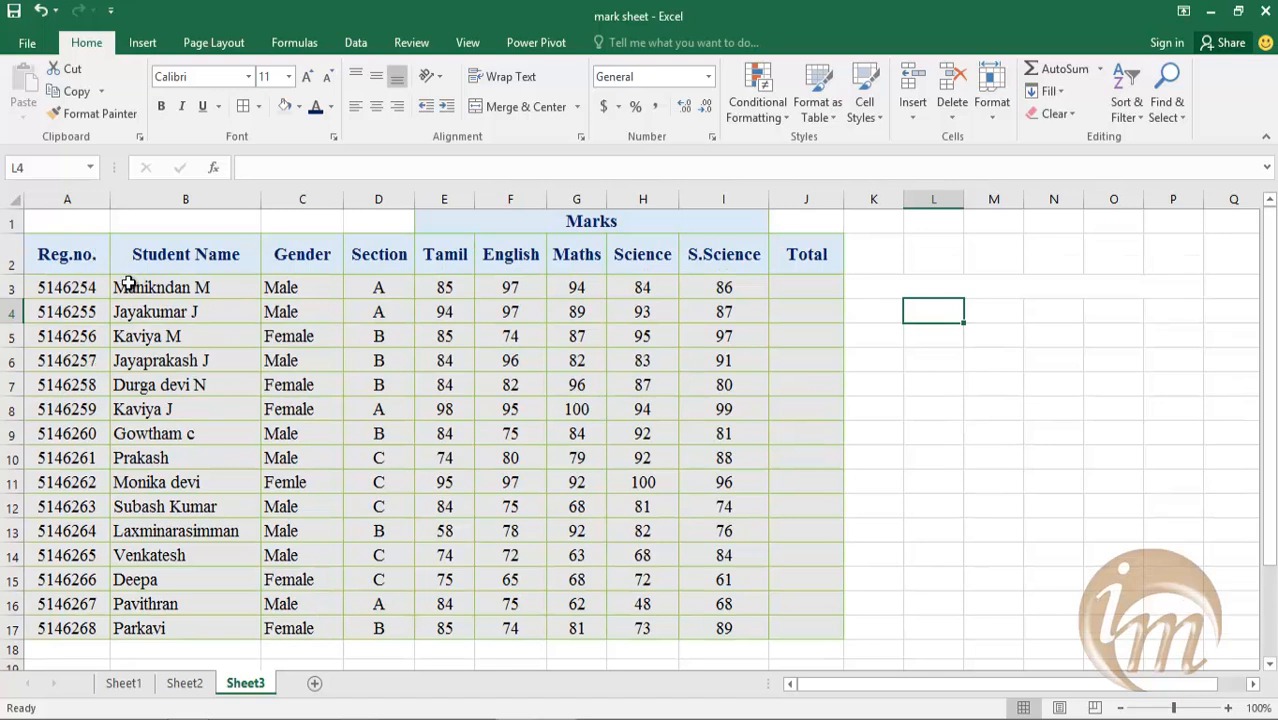
Step: Clear the registration numbers in A4:A17, keeping only the first one in A3
left_click(86, 287)
left_click_drag(90, 636, 75, 314)
key("Delete")
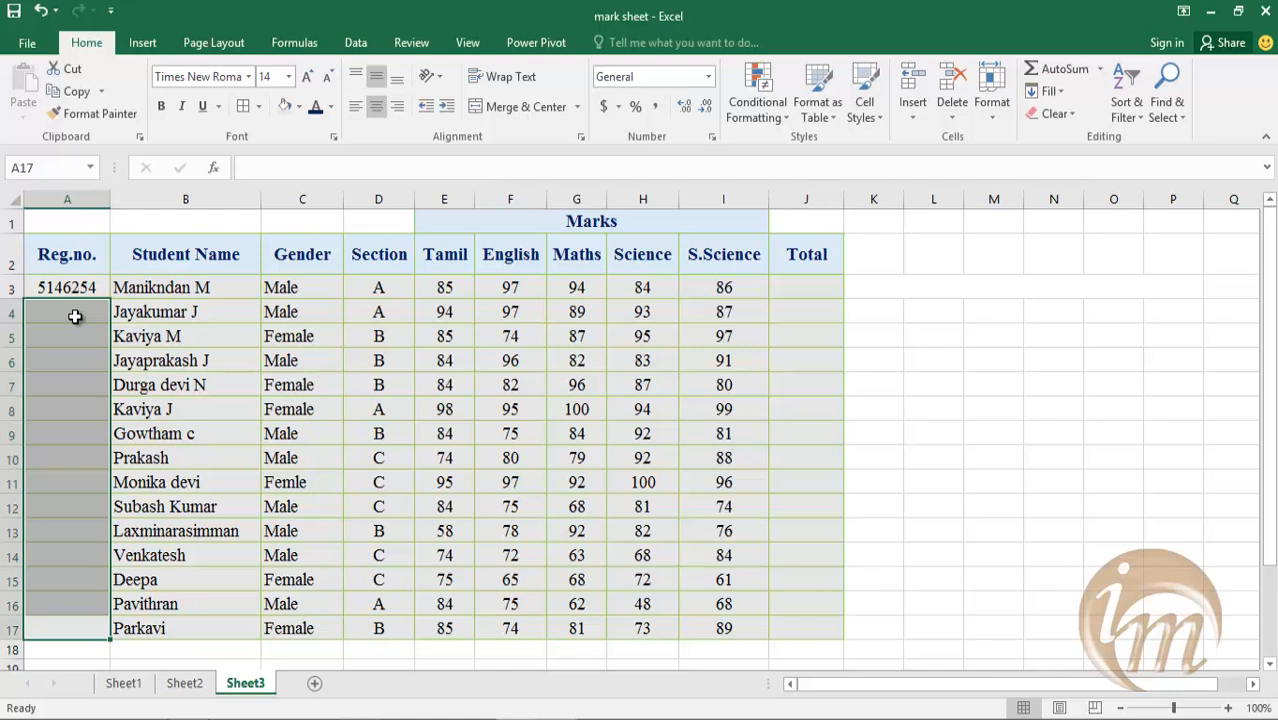
Step: Auto Fill the registration number from A3 down to A17 and set the fill option to Fill Series
left_click(80, 287)
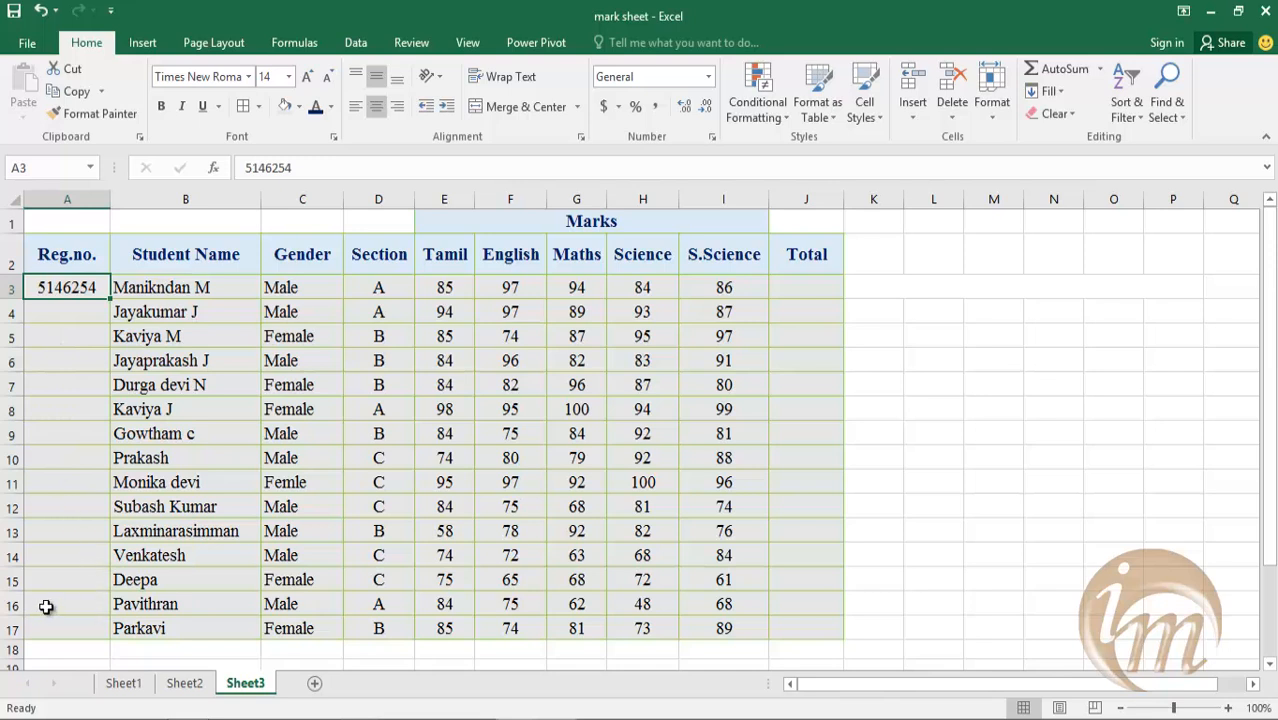
left_click_drag(110, 300, 107, 631)
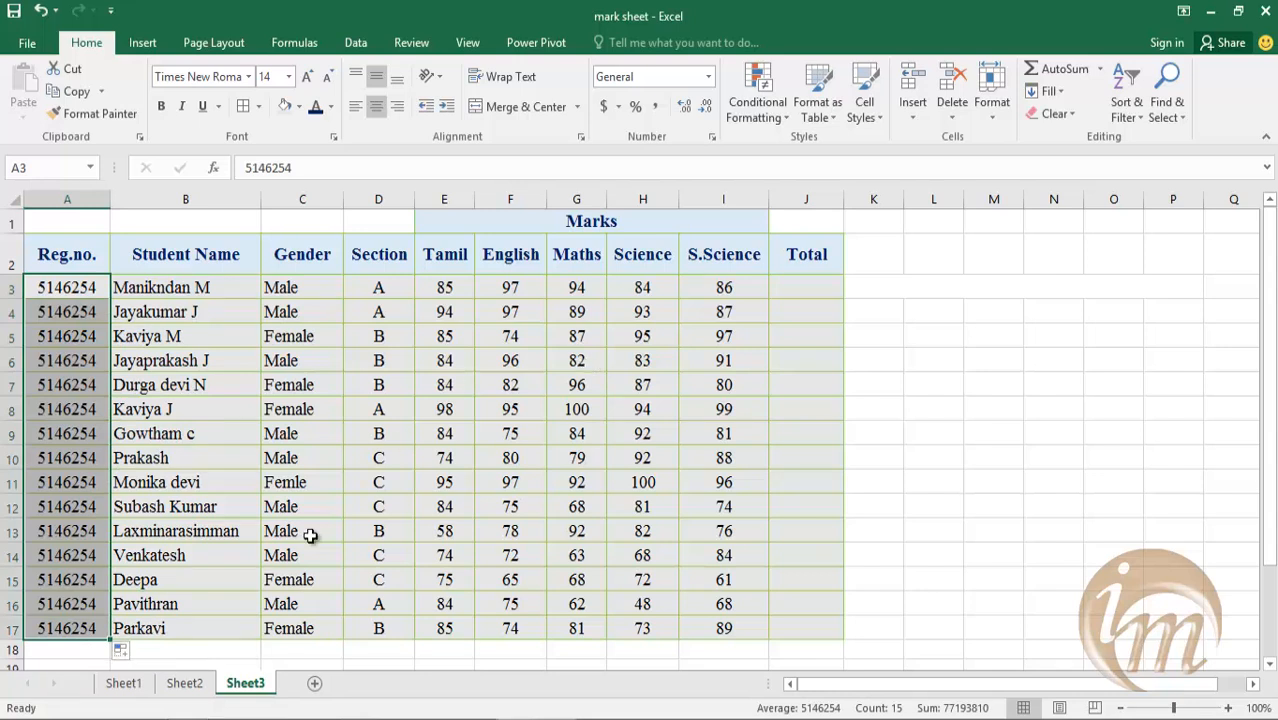
left_click(124, 653)
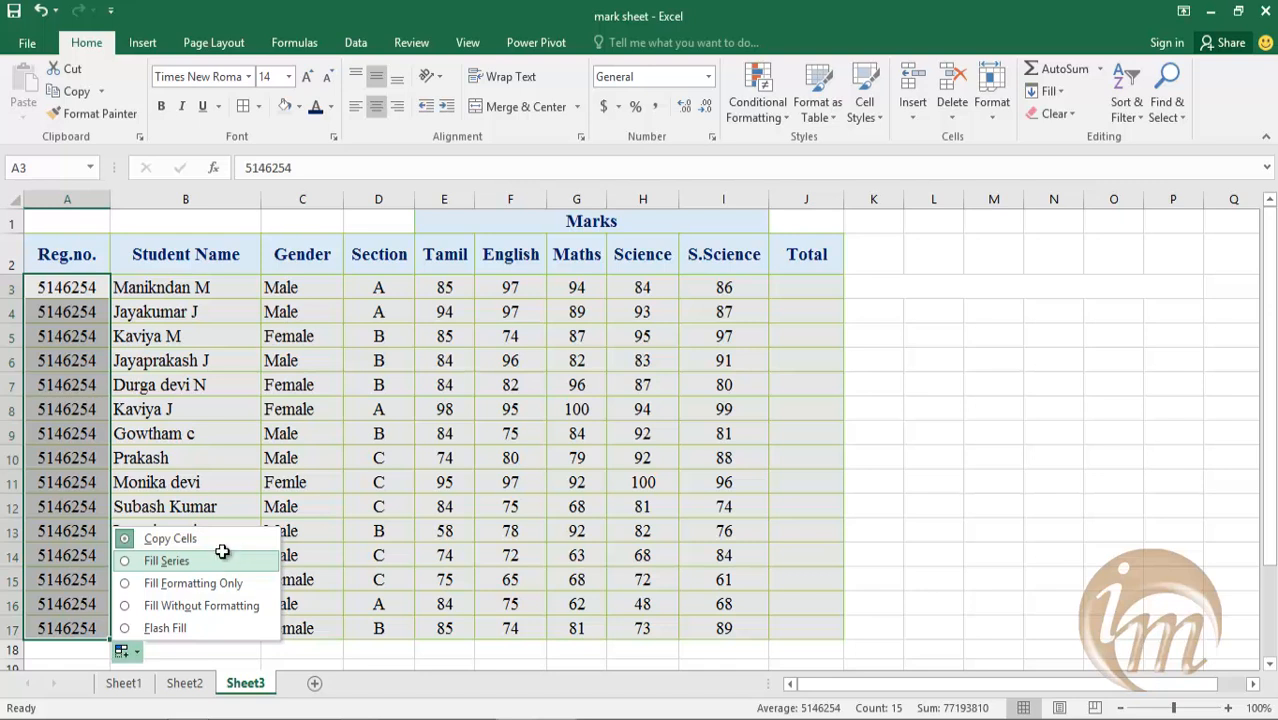
left_click(222, 553)
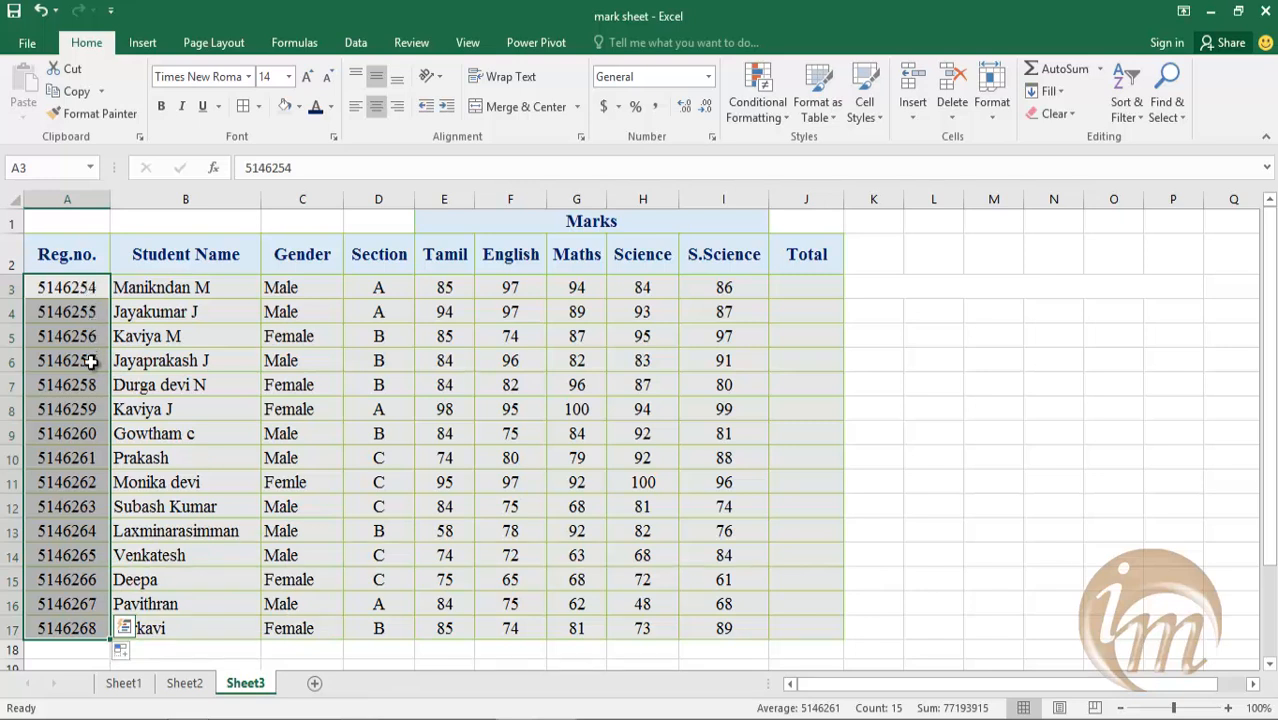
Step: Switch the registration number fill to Copy Cells, and back to Fill Series
left_click(122, 651)
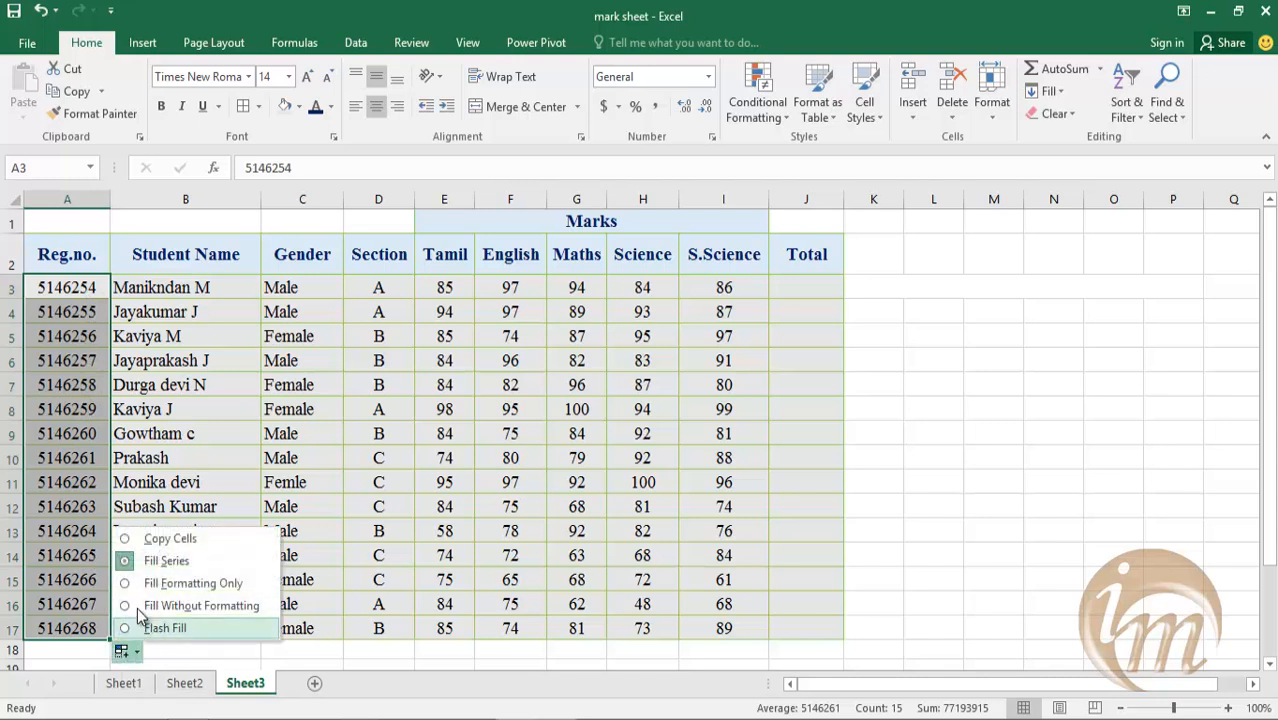
left_click(143, 540)
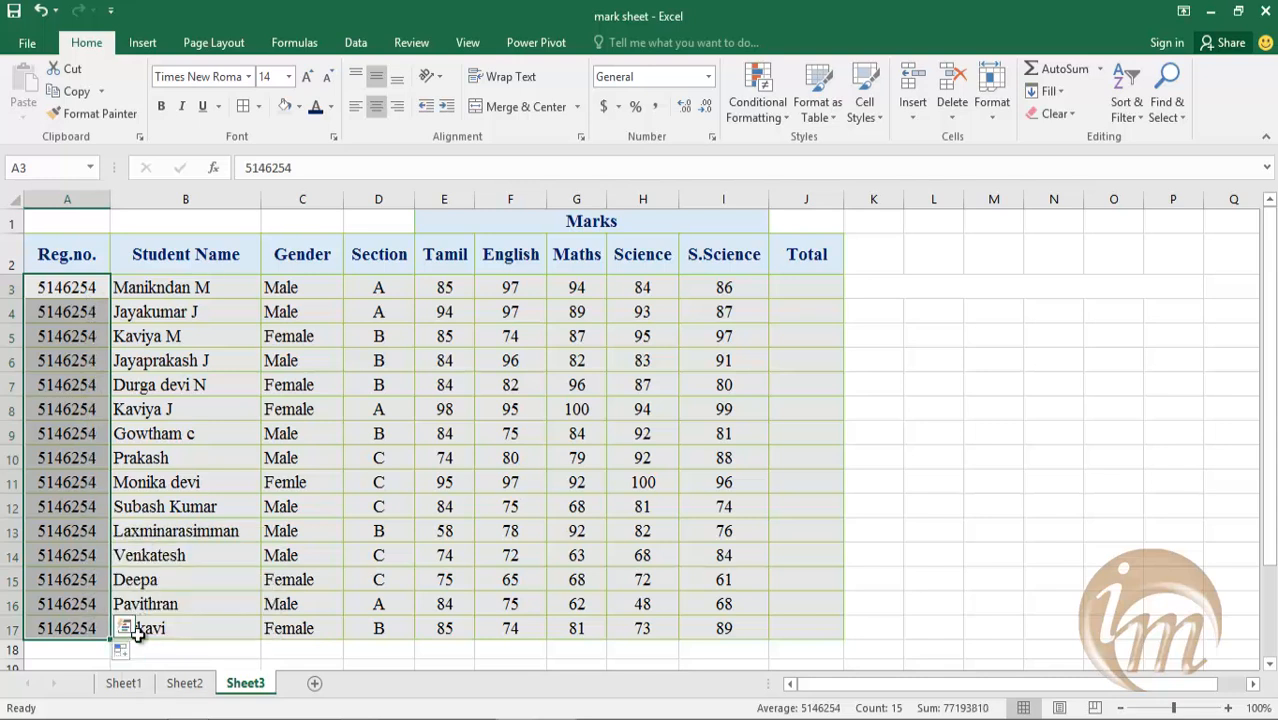
left_click(124, 654)
left_click(158, 558)
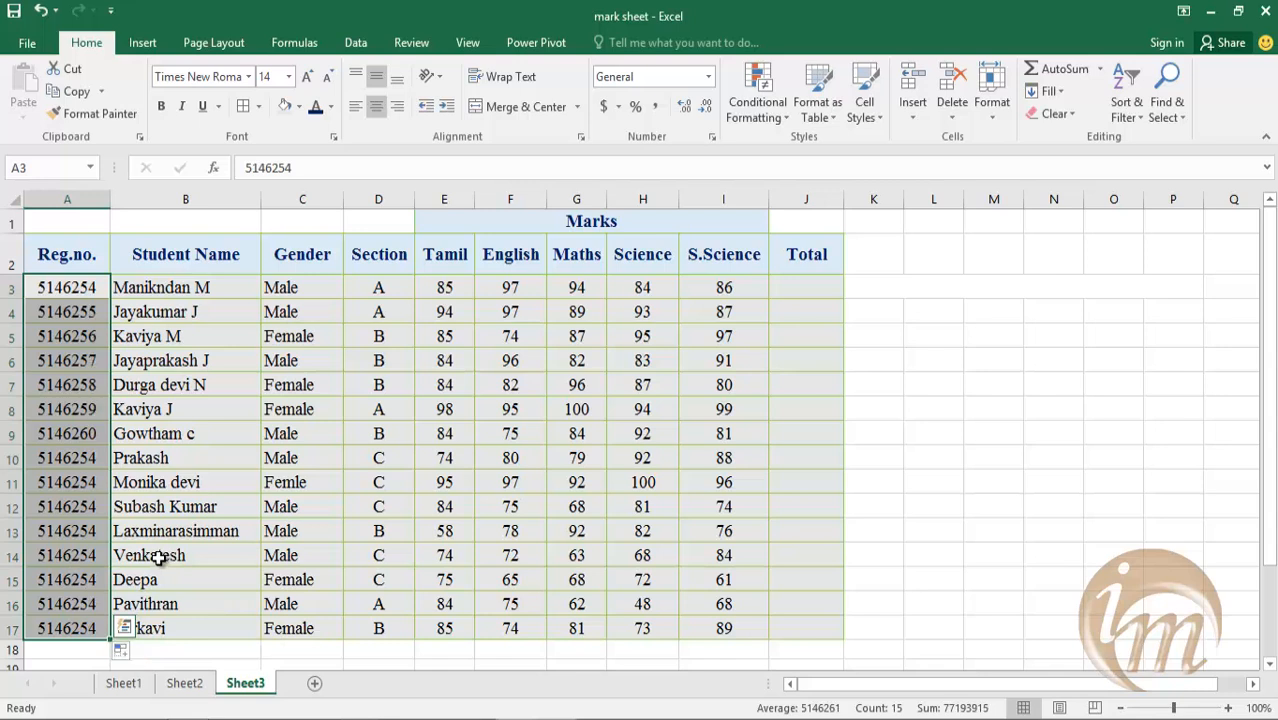
left_click(108, 630)
left_click(134, 653)
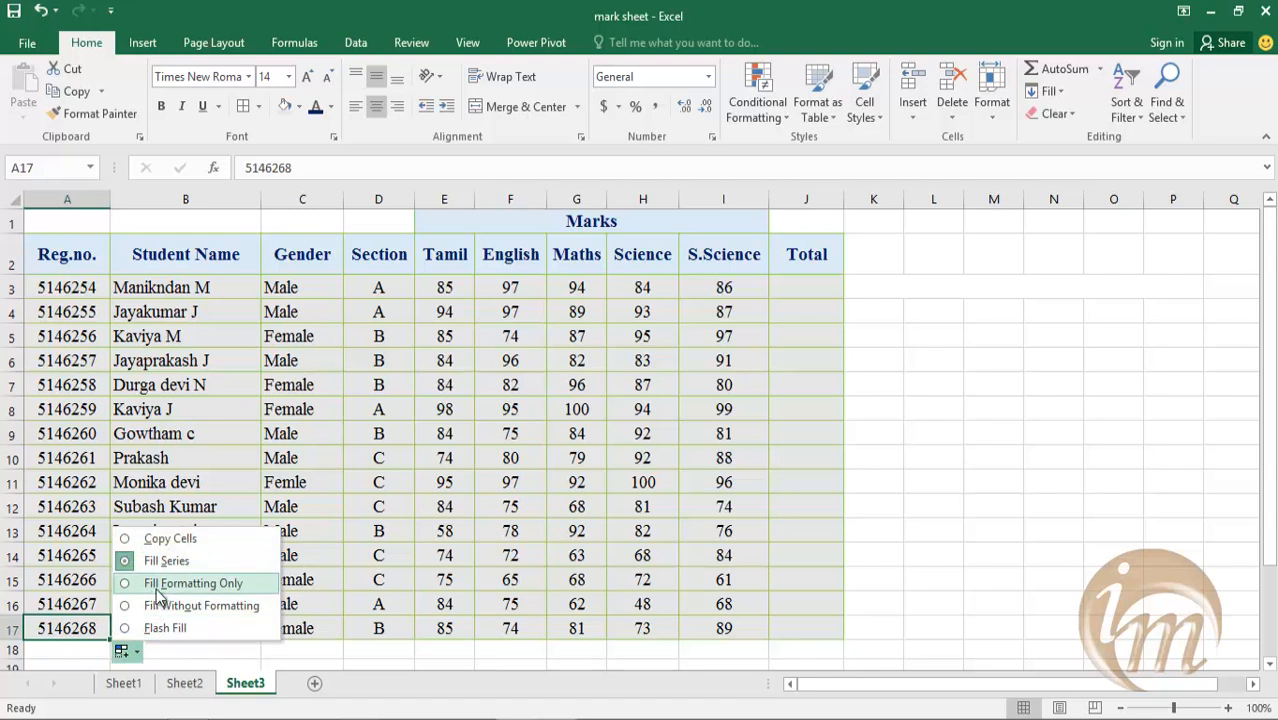
left_click(1100, 556)
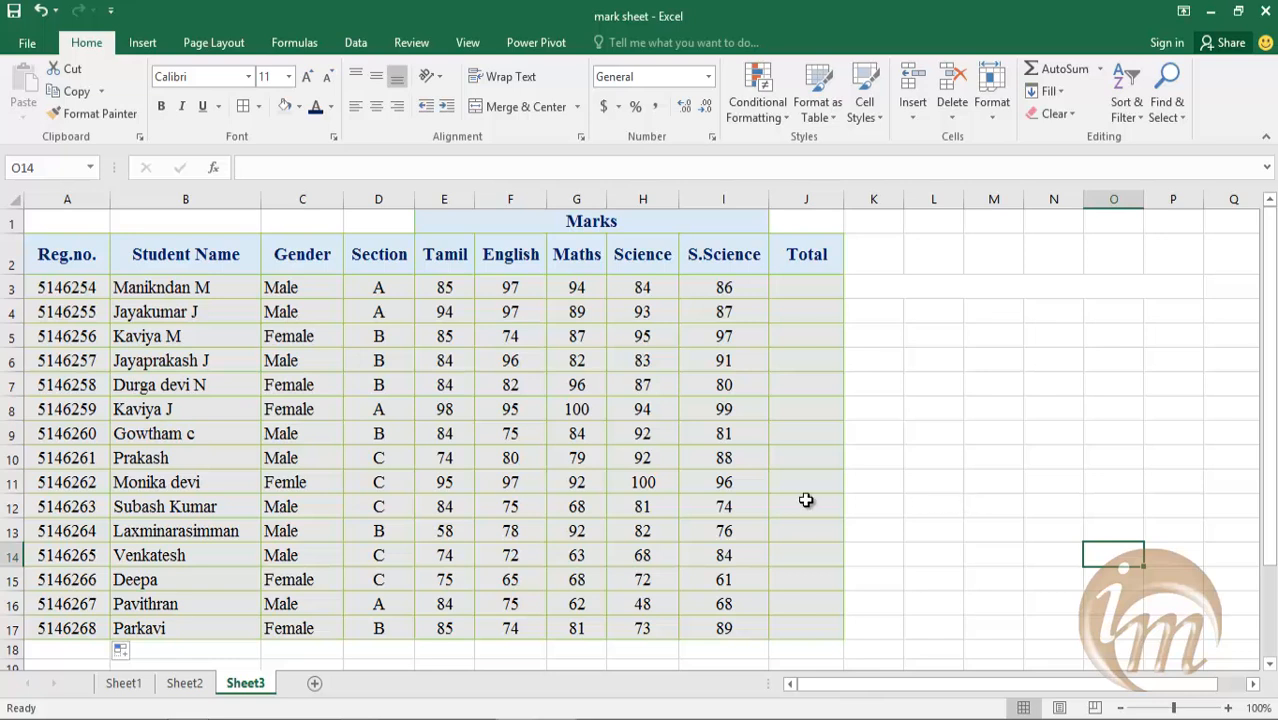
left_click(128, 652)
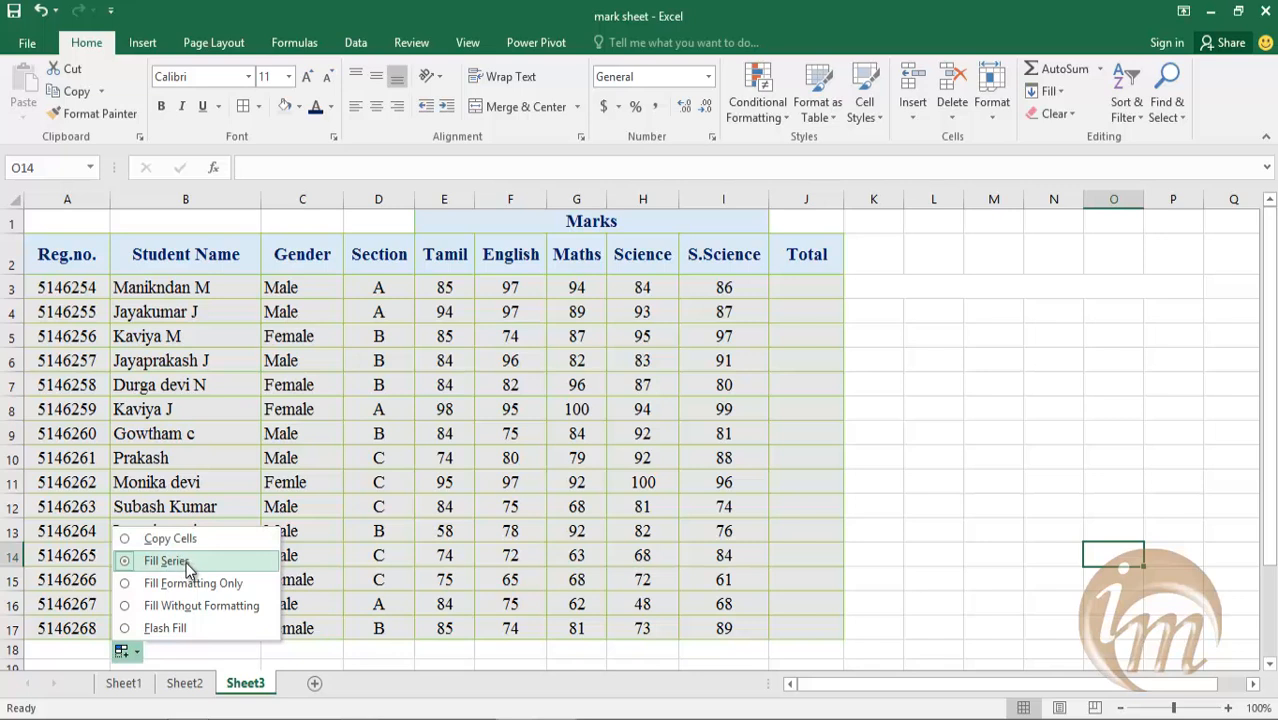
left_click(1018, 533)
Step: Increase the indent of B3 by one level and apply it to the student names down to B17 with Fill Formatting Only
left_click(185, 287)
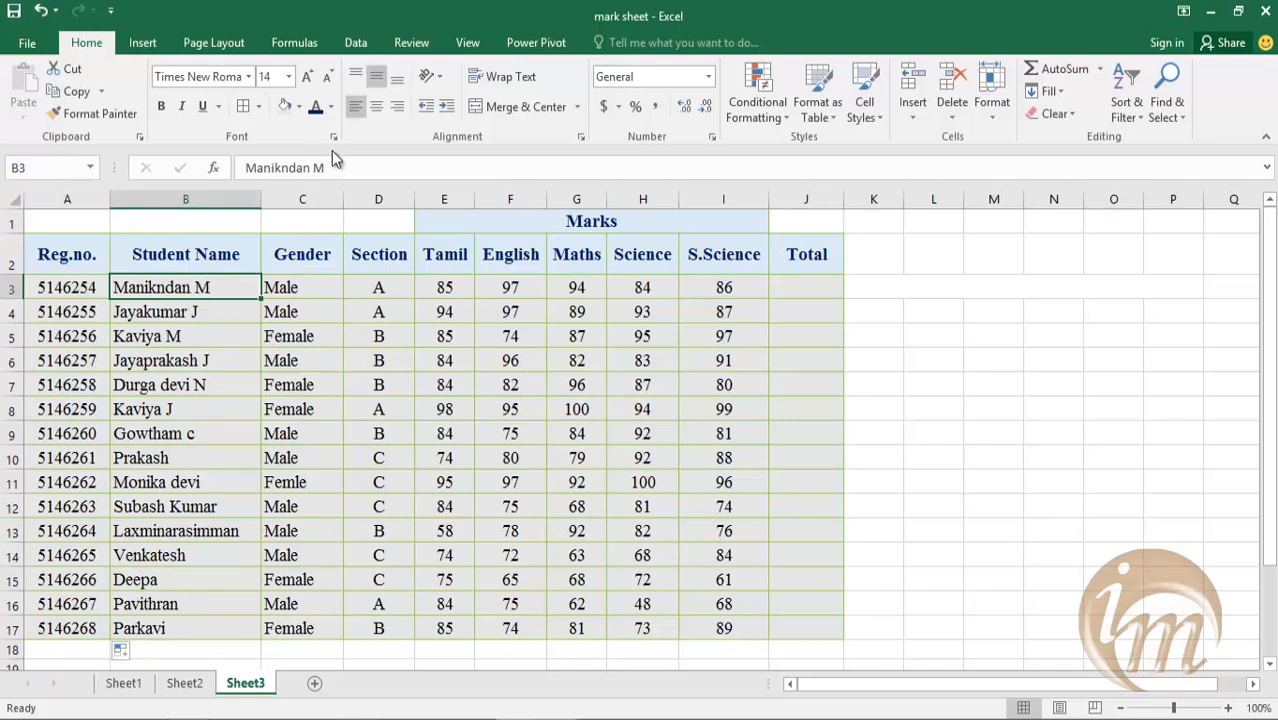
left_click(446, 107)
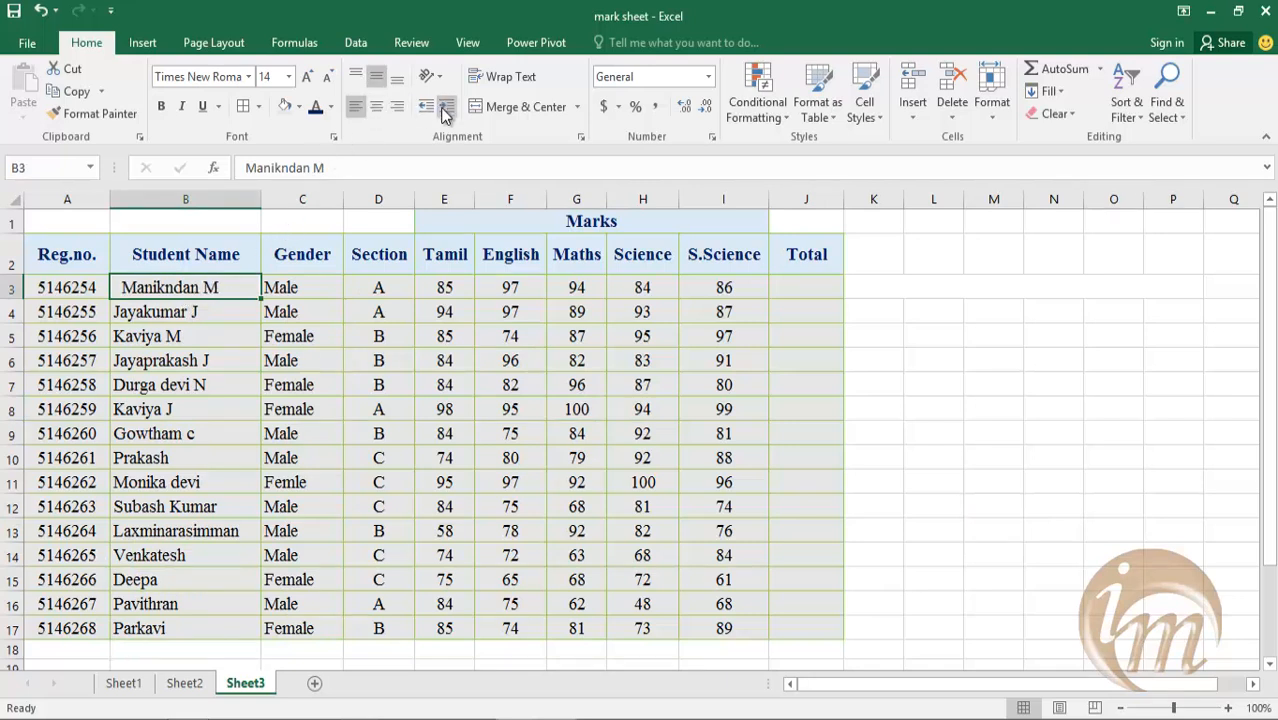
left_click(170, 306)
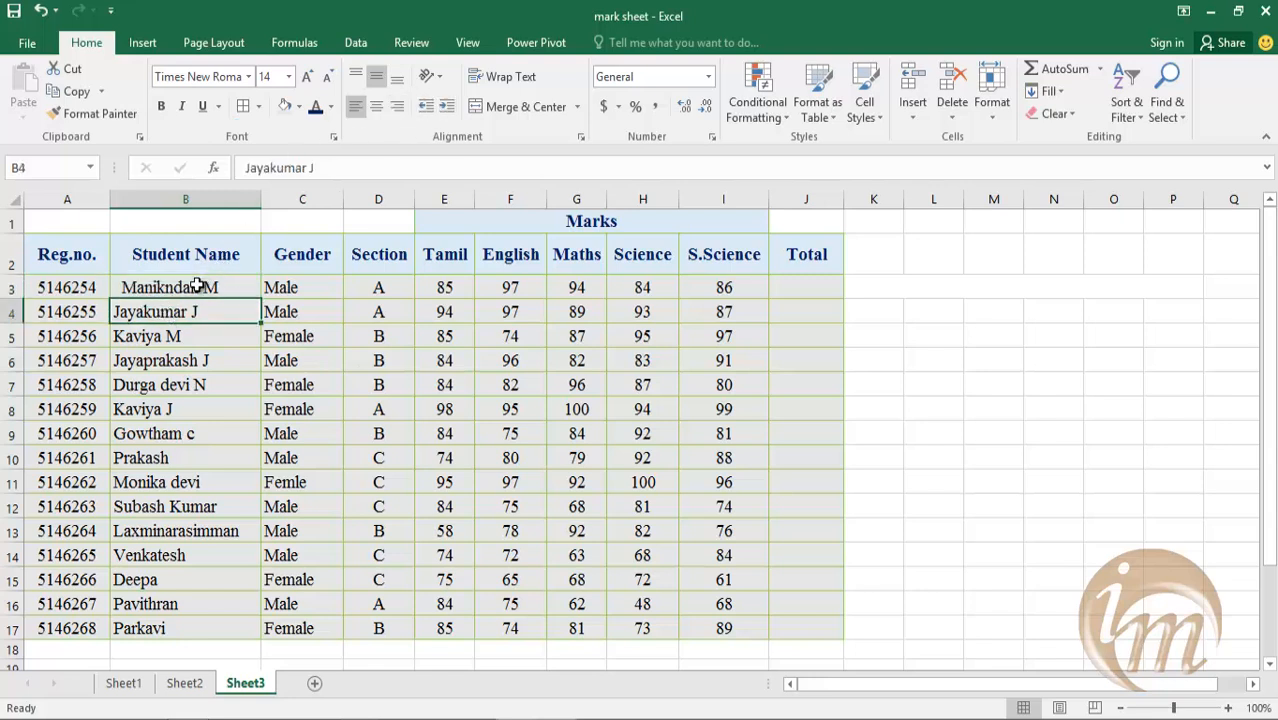
left_click(205, 287)
left_click_drag(261, 299, 256, 640)
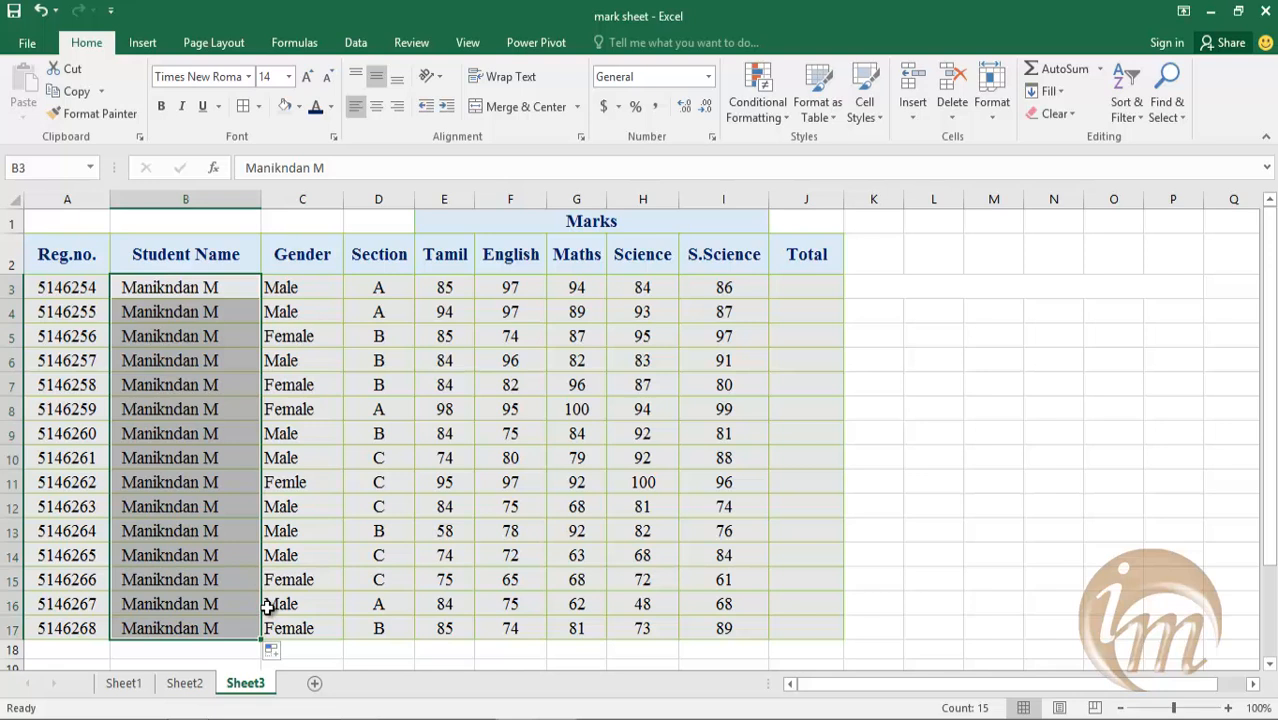
left_click(288, 655)
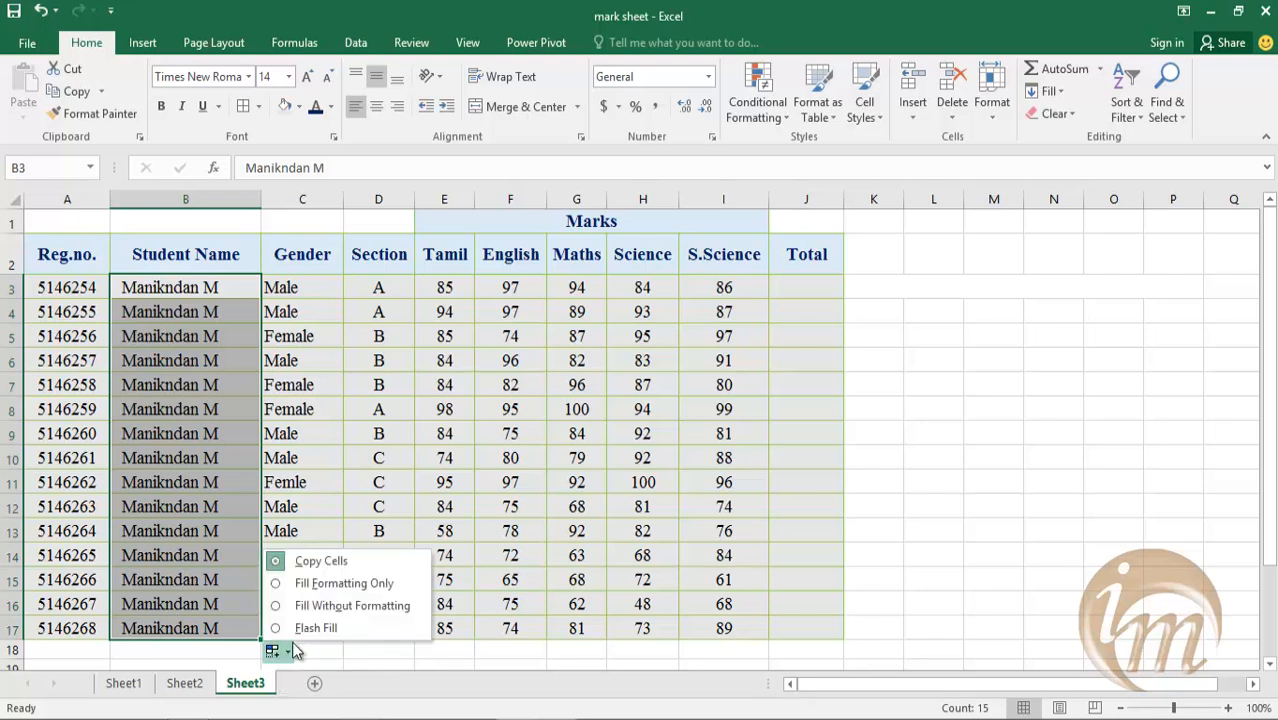
left_click(342, 585)
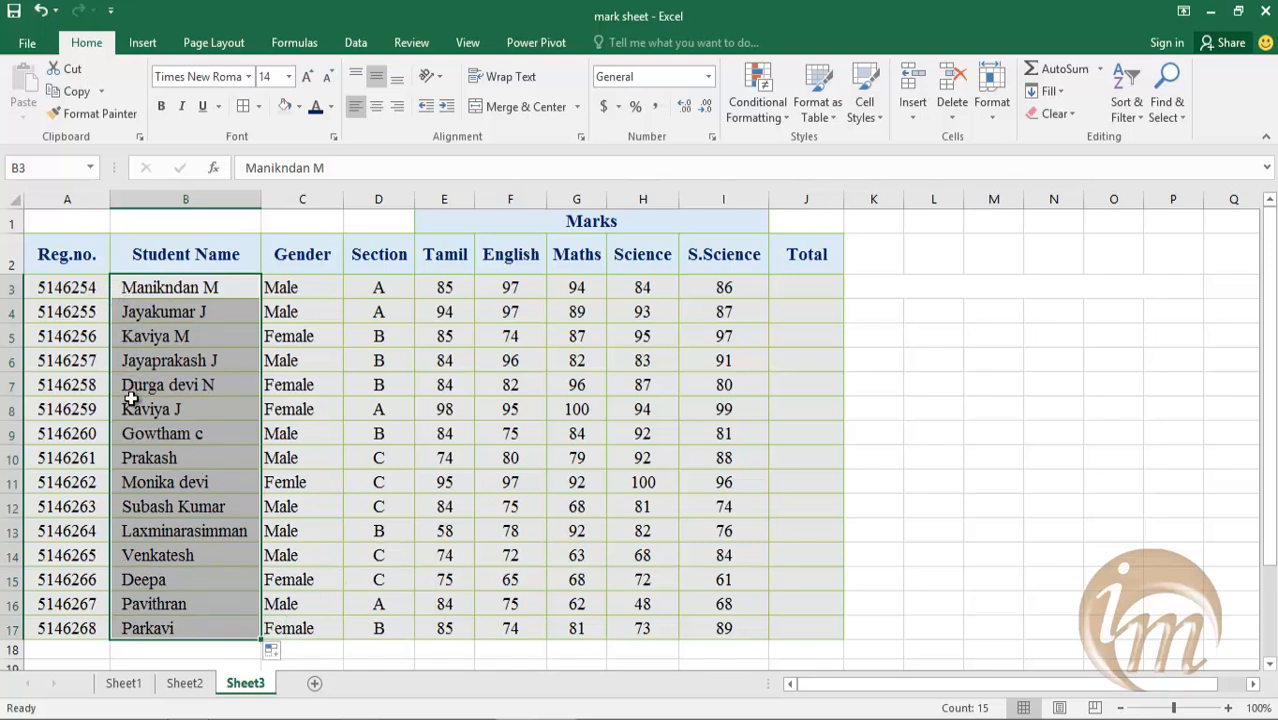
Step: Colour the student name in B3 red and extend the colour down to B17 with Fill Formatting Only
left_click(177, 287)
left_click(331, 106)
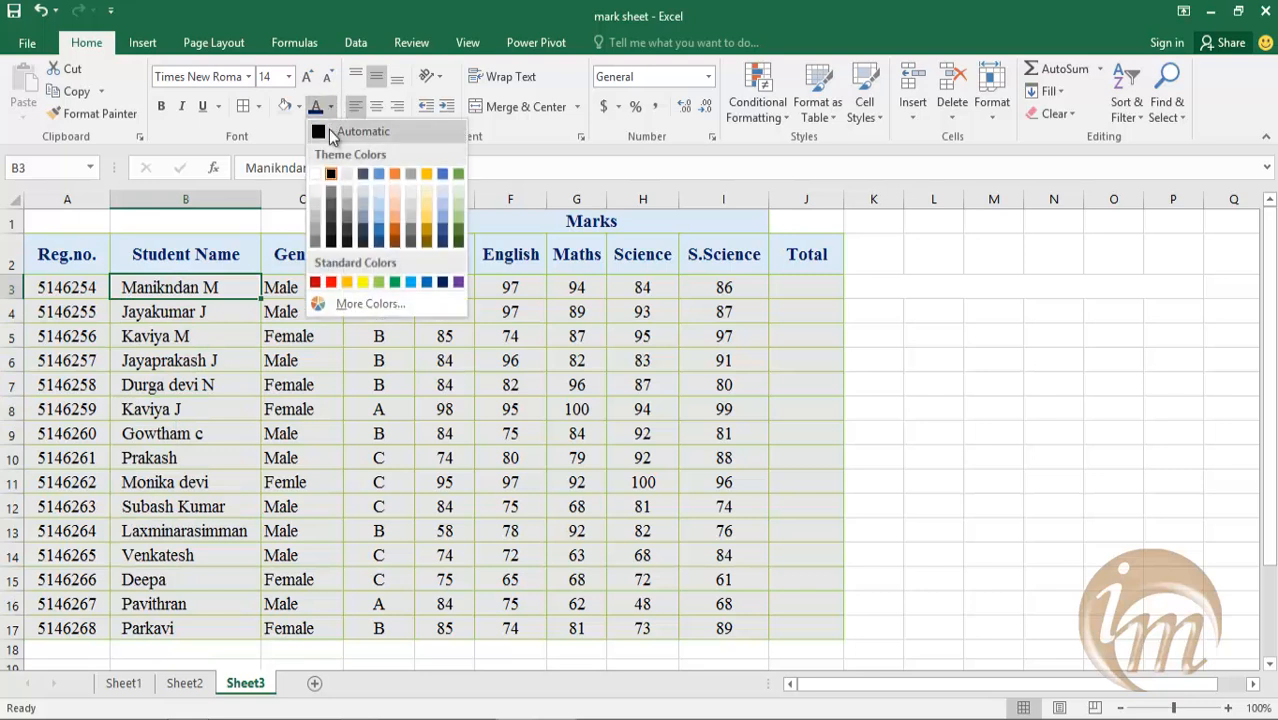
left_click(331, 283)
left_click_drag(261, 300, 264, 642)
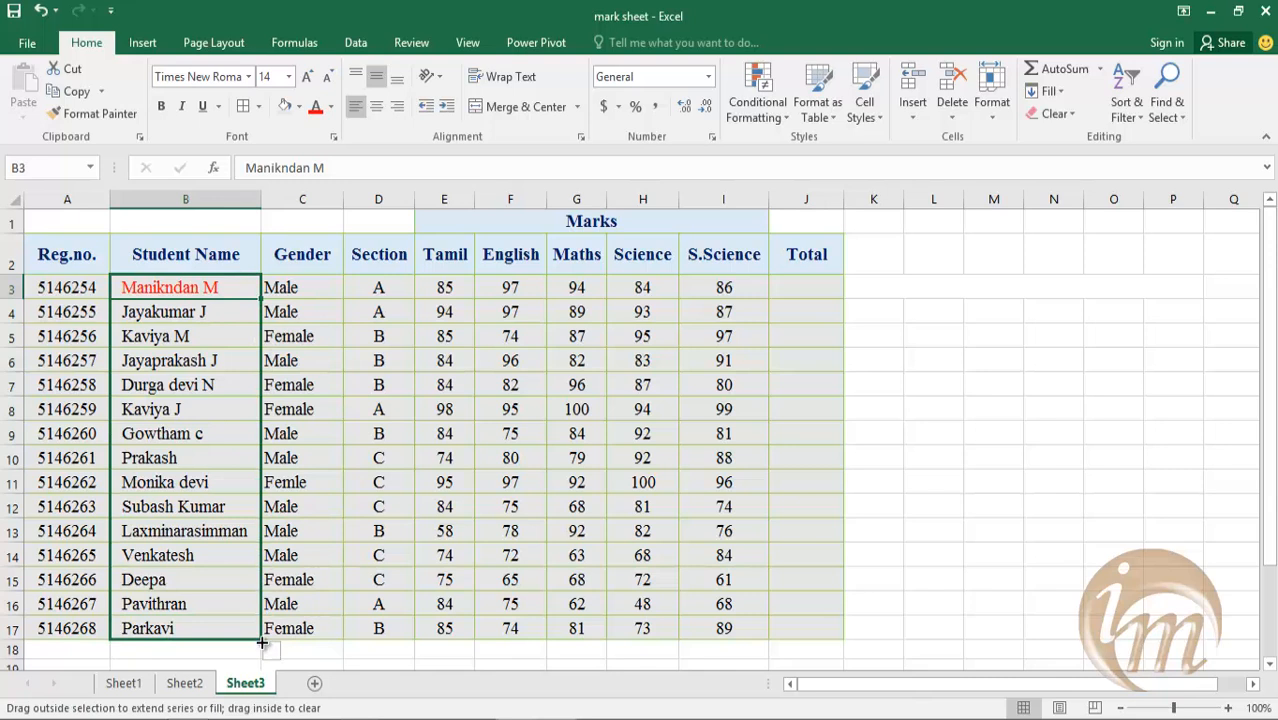
left_click(271, 652)
left_click(305, 584)
left_click(1012, 531)
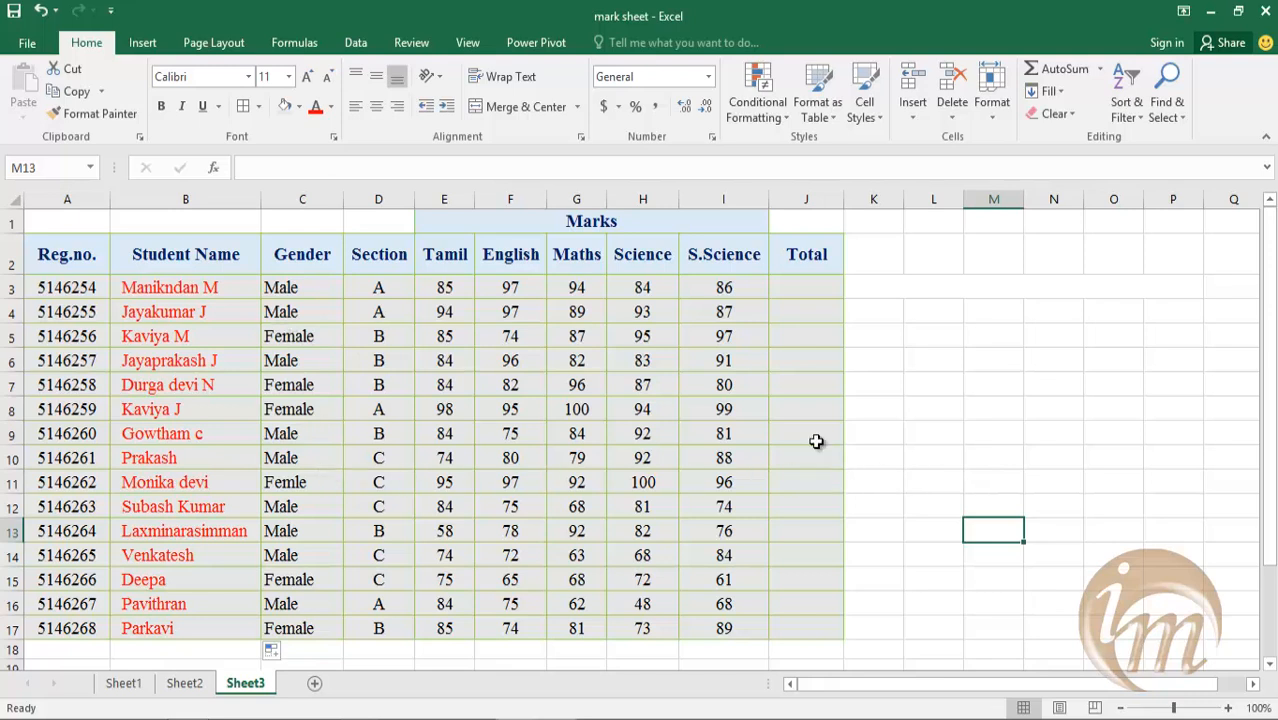
Step: Undo the formatting fill on the student names and the red font colour in B3
key("ctrl+z")
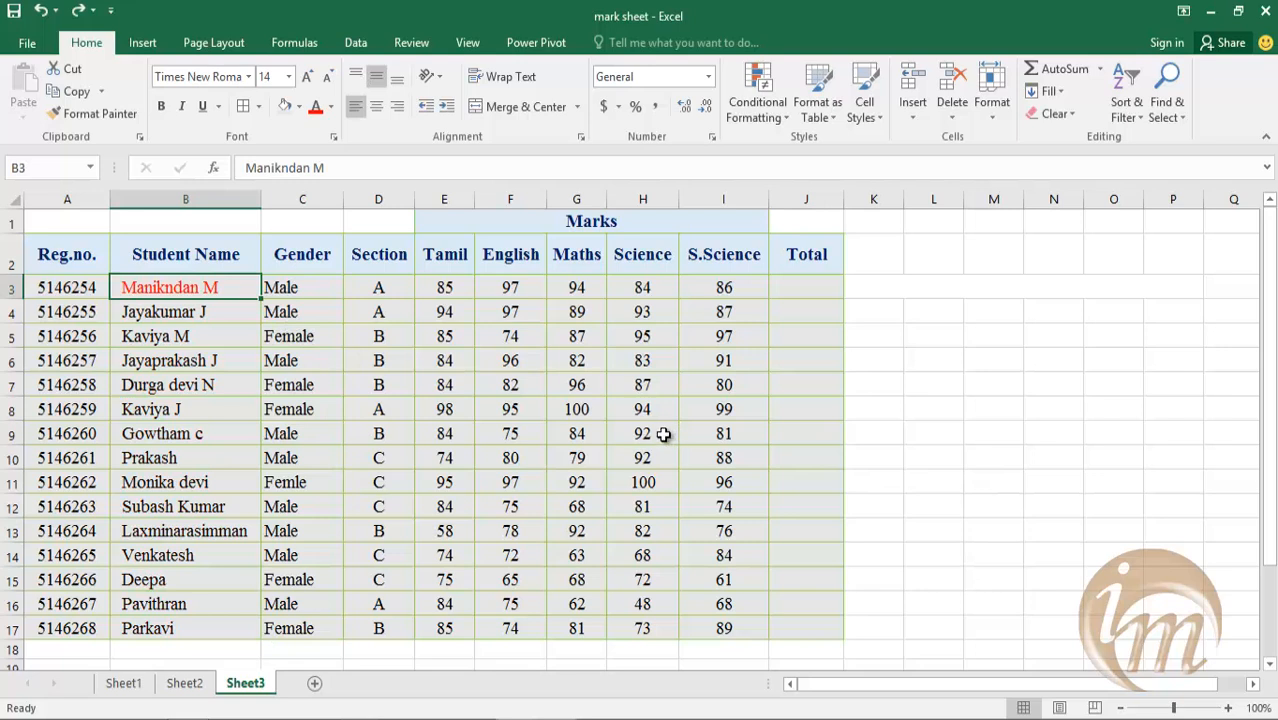
key("ctrl+z")
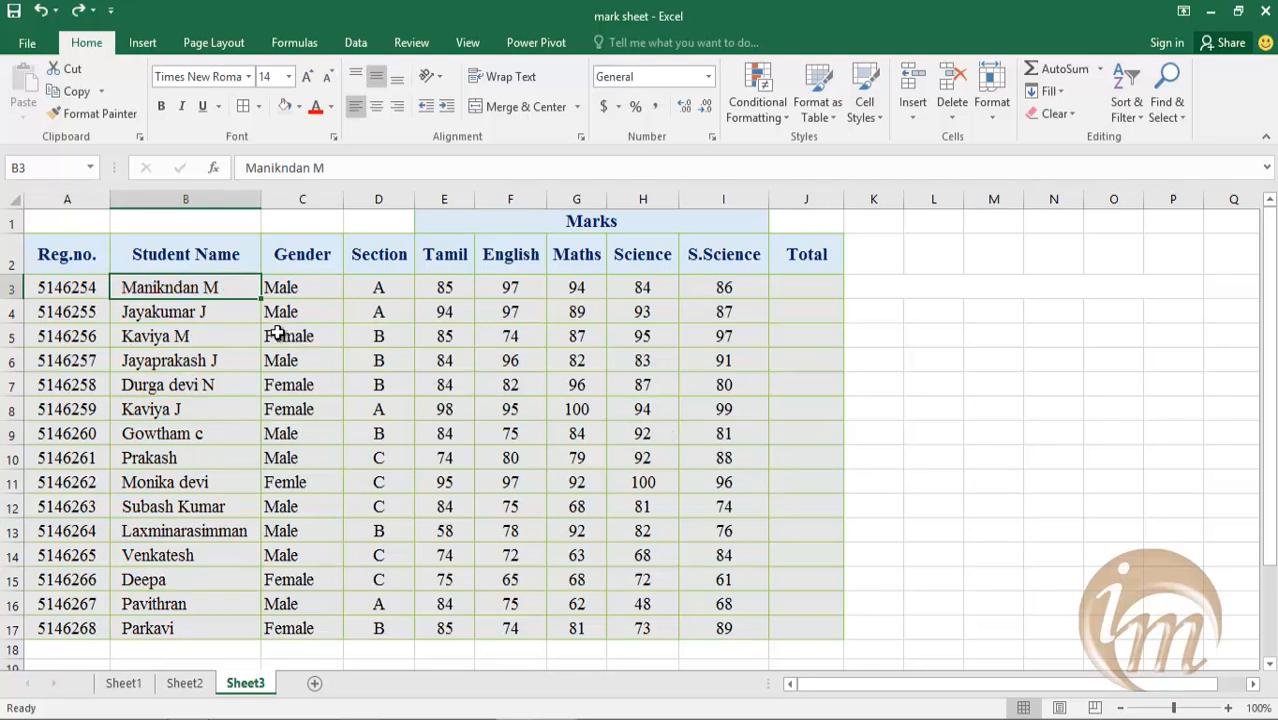
Step: Increase the indent of C3 by one level and apply it to the Gender entries down to C17 with Fill Formatting Only
left_click(283, 290)
left_click(446, 106)
left_click_drag(343, 298, 333, 621)
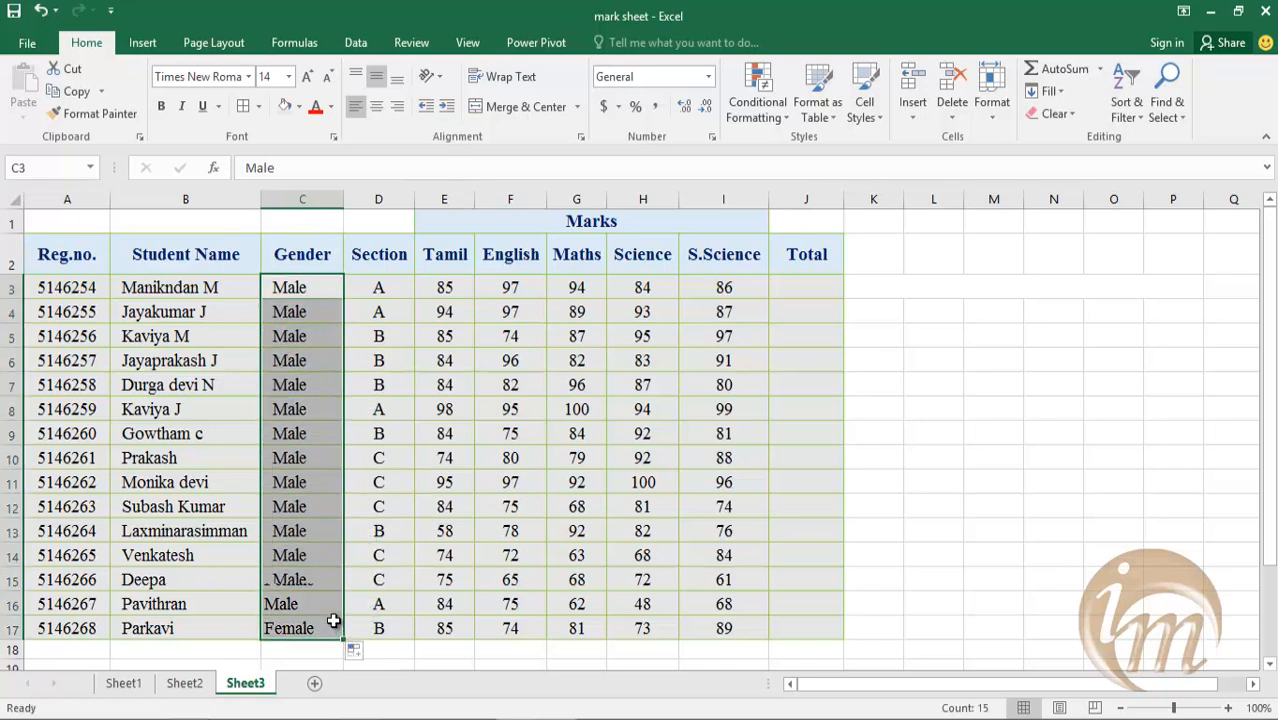
left_click(368, 655)
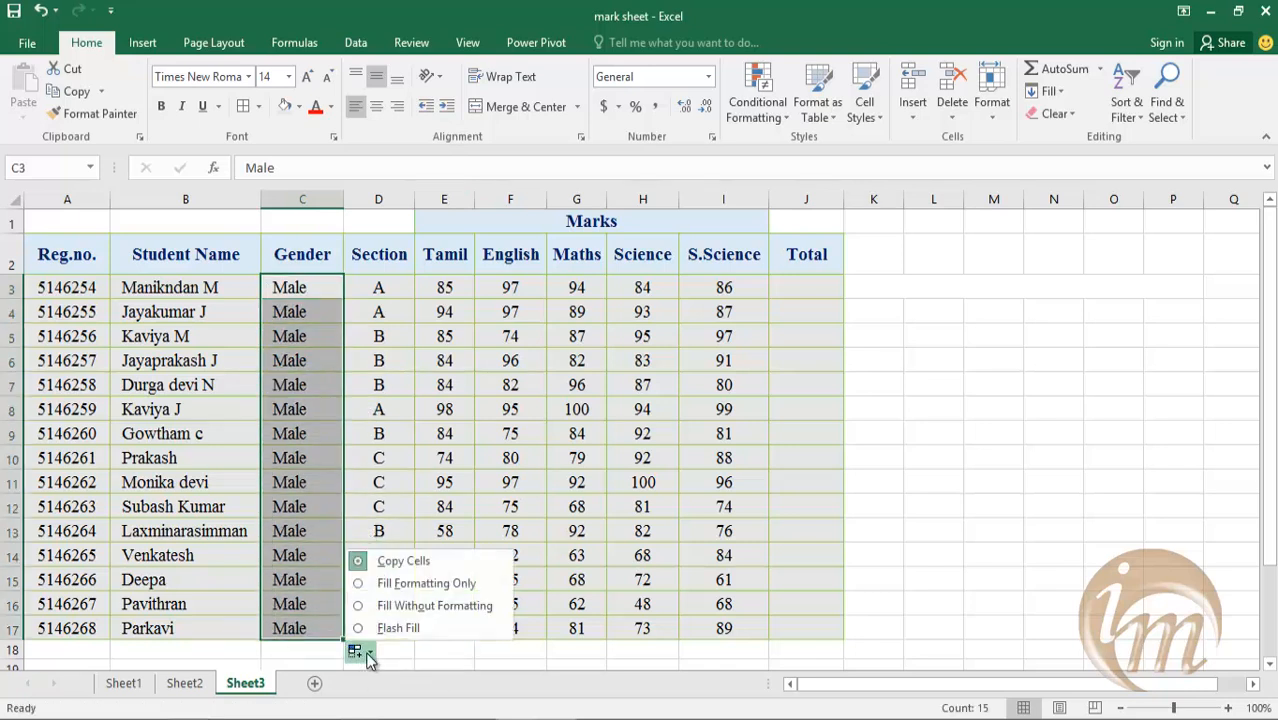
left_click(385, 584)
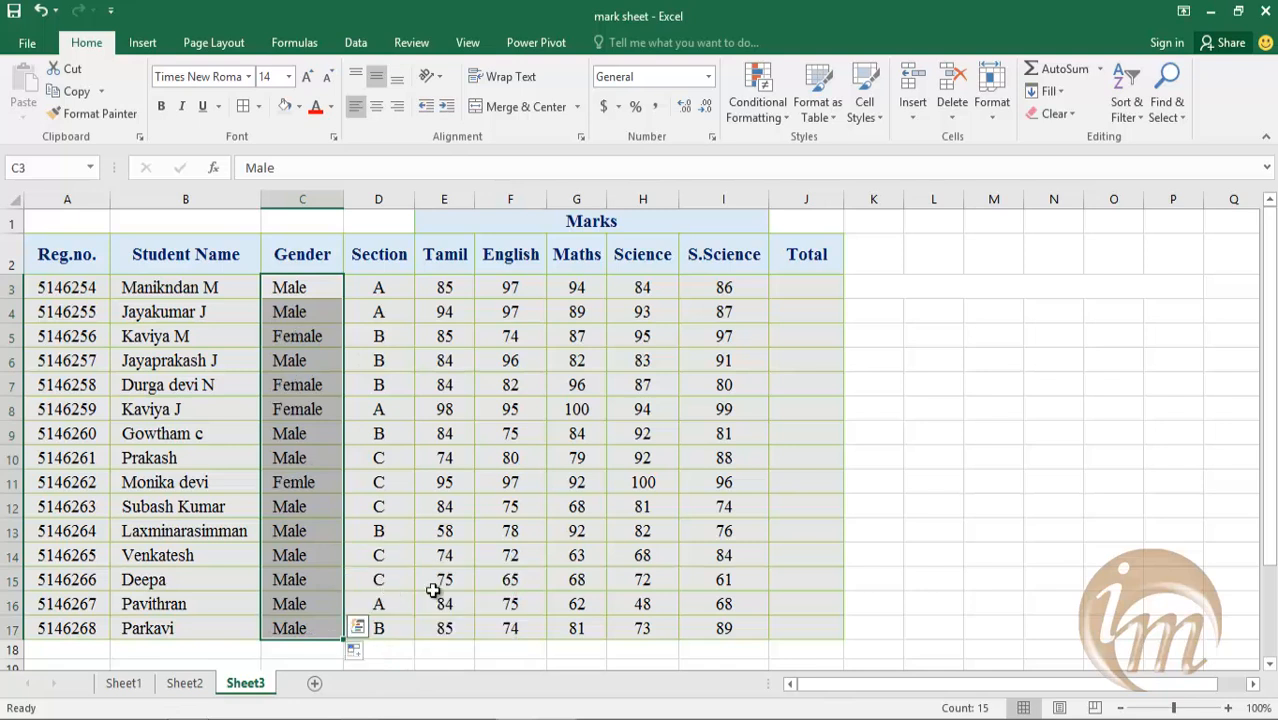
left_click(978, 505)
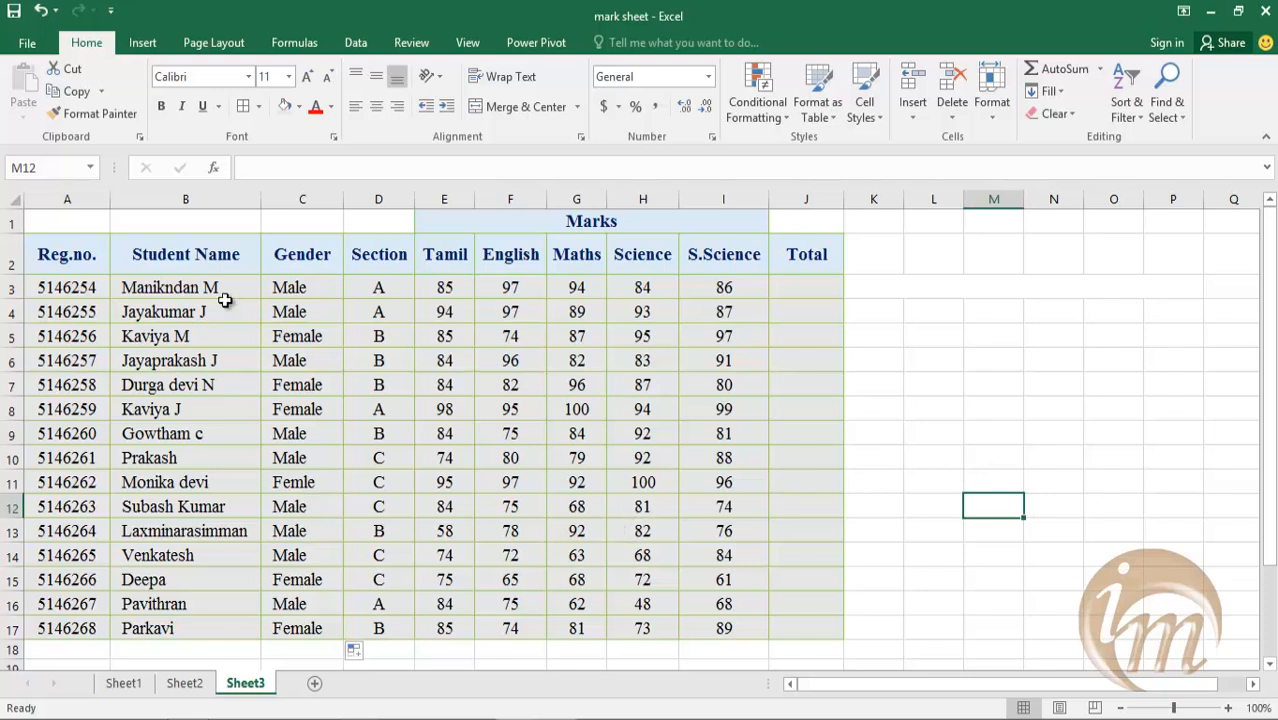
left_click(360, 654)
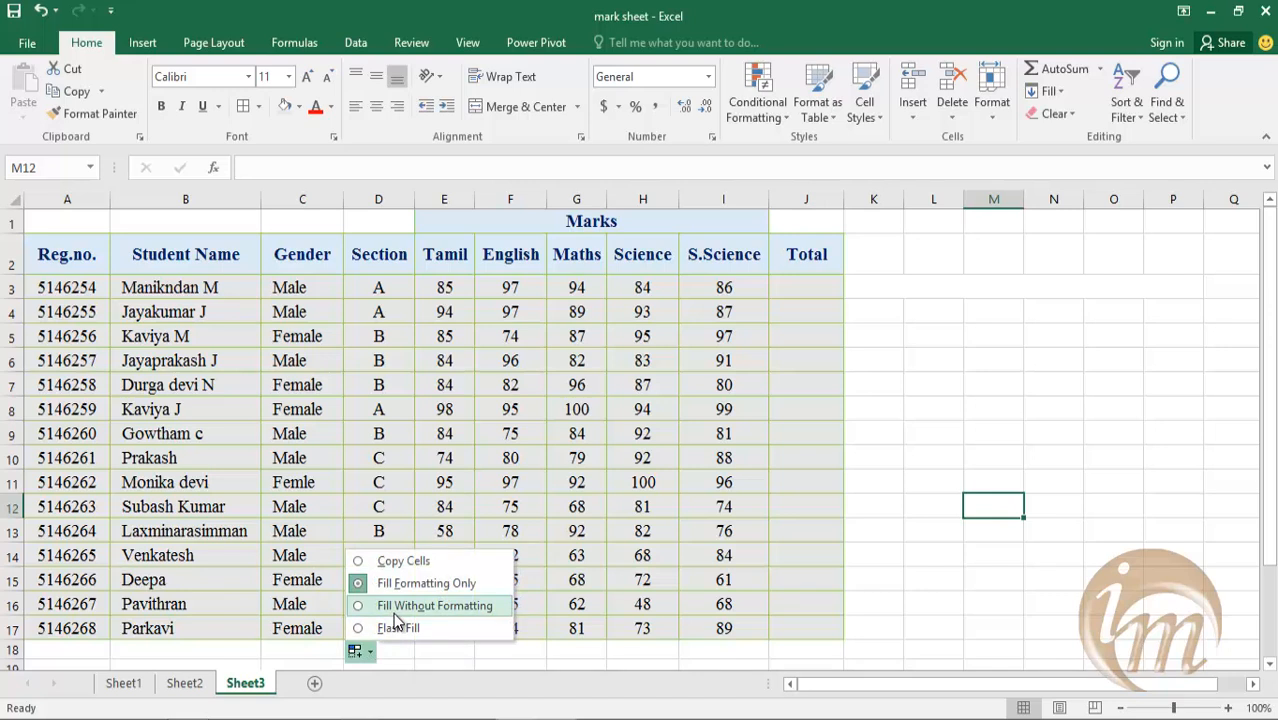
left_click(396, 613)
Step: Increase the indent of the student name in B15 by two levels
left_click(189, 576)
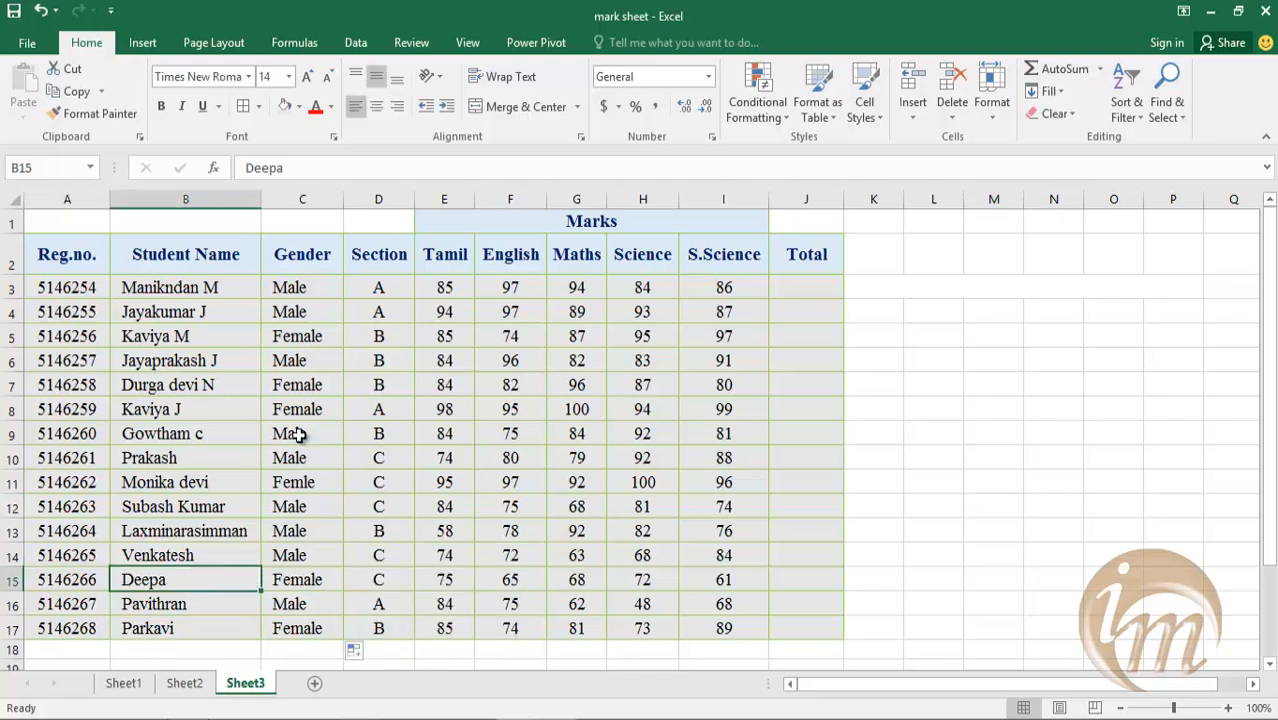
left_click(449, 113)
left_click(449, 113)
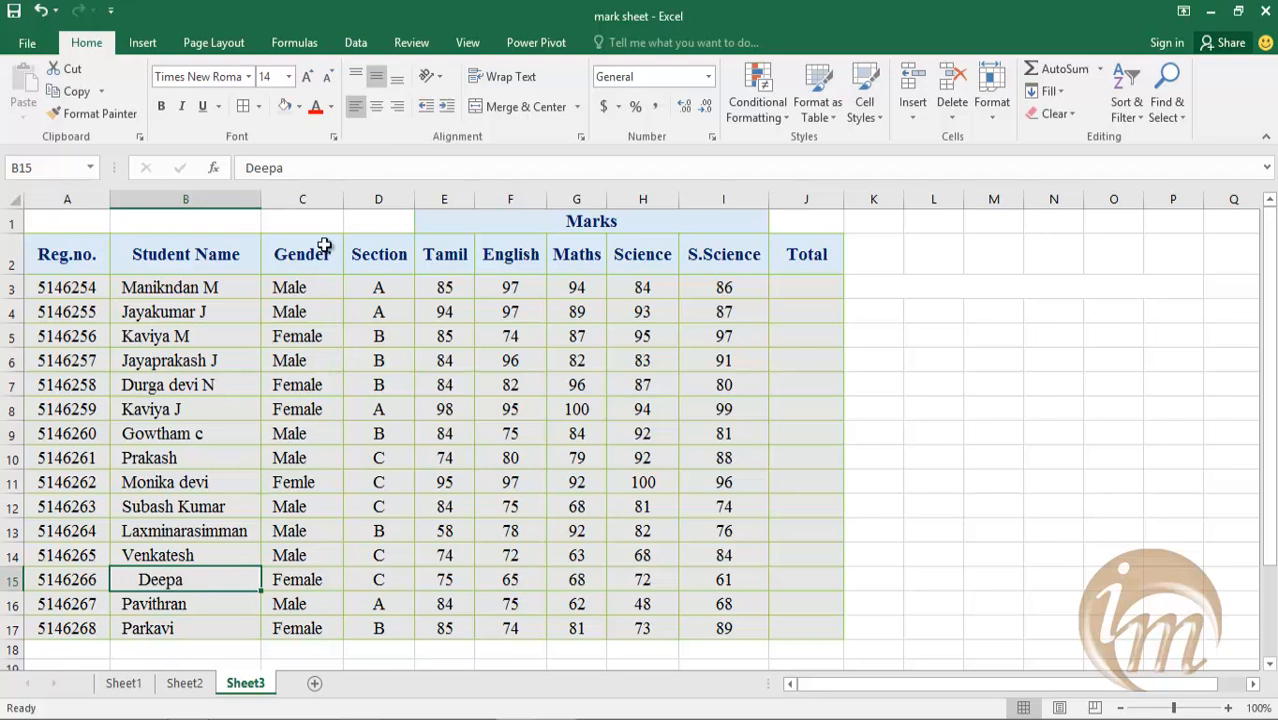
Step: Fill the student name from B3 down to B17 using Fill Without Formatting
left_click(203, 285)
left_click_drag(260, 298, 265, 641)
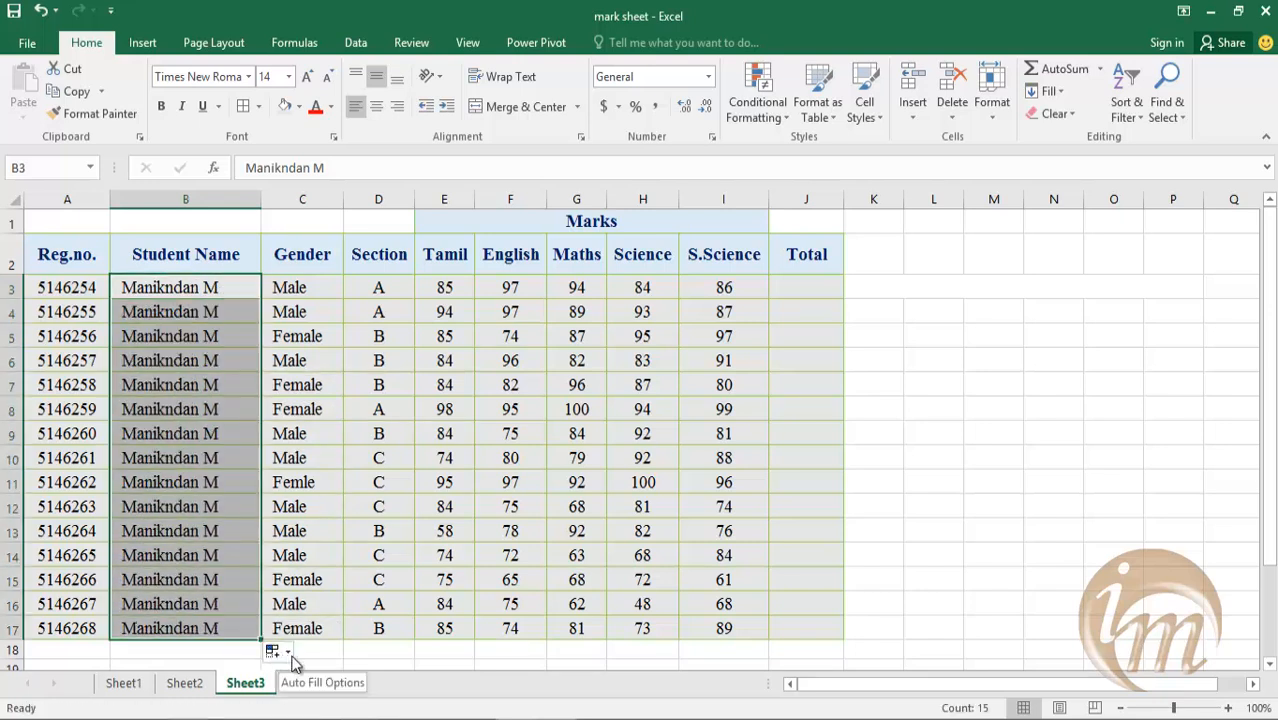
left_click(273, 655)
left_click(344, 606)
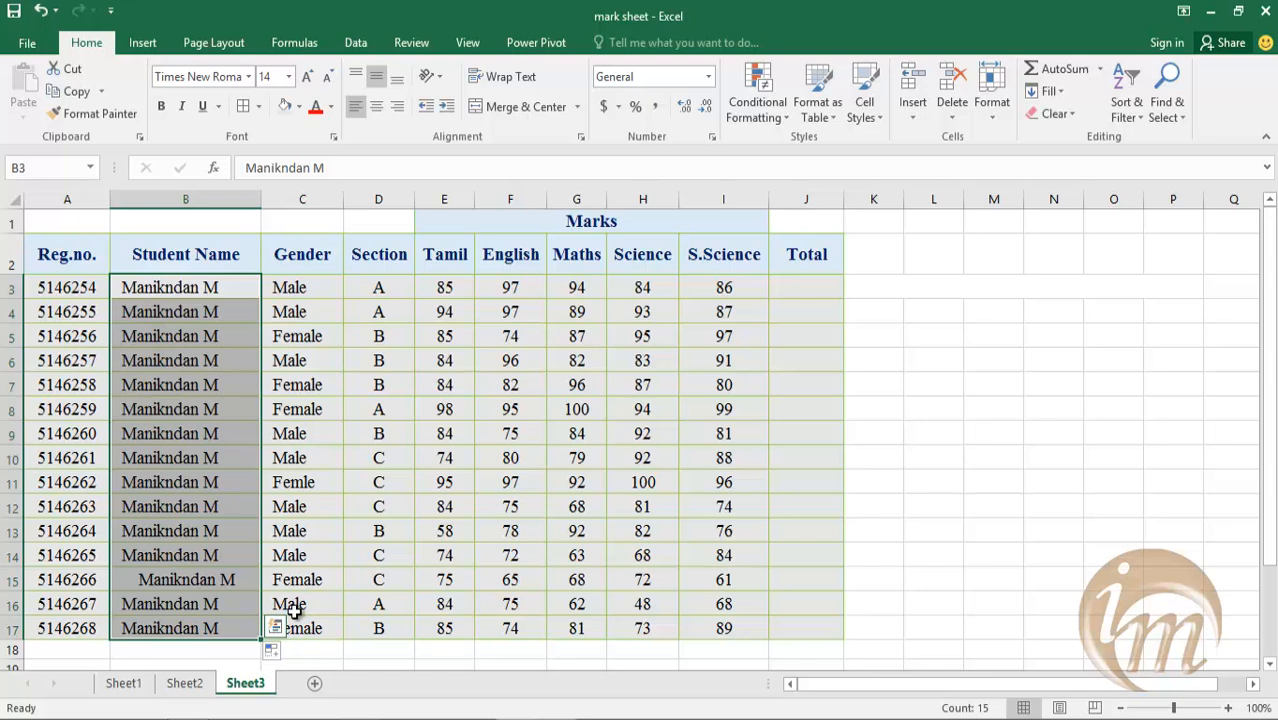
Step: Undo the name fill in column B and both indent increases on B15
key("ctrl+z")
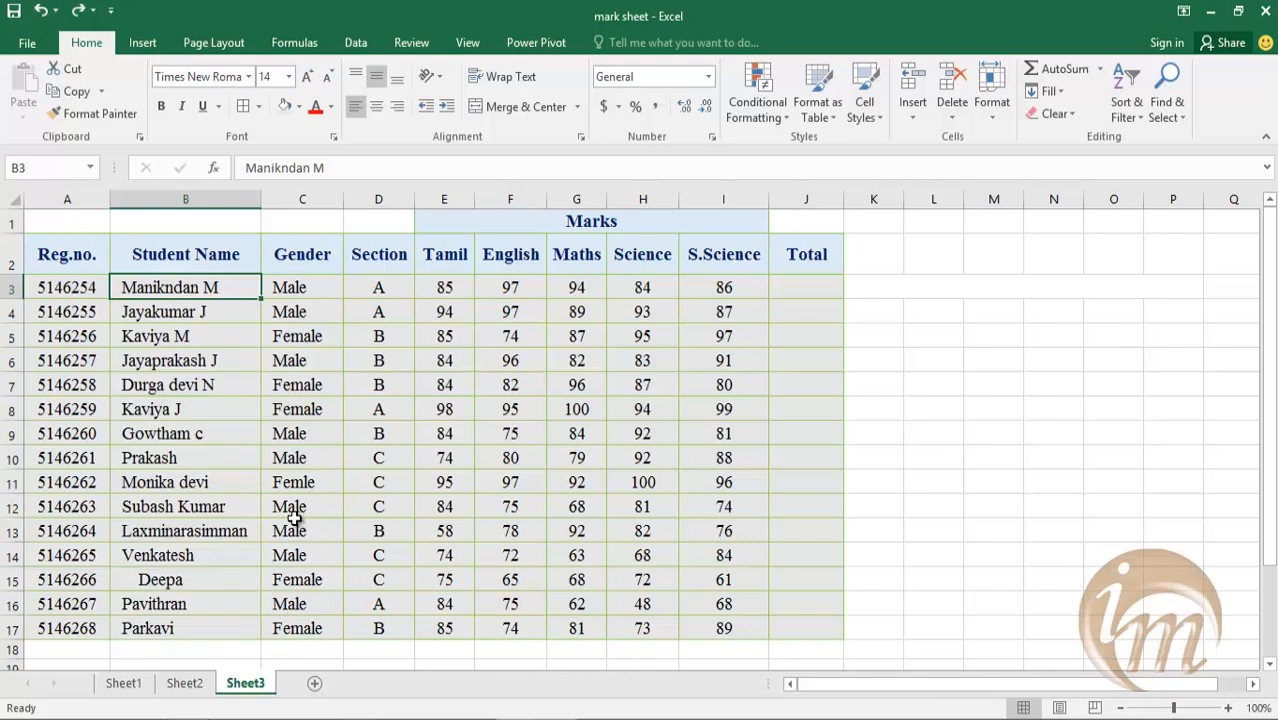
key("ctrl+z")
key("ctrl+z")
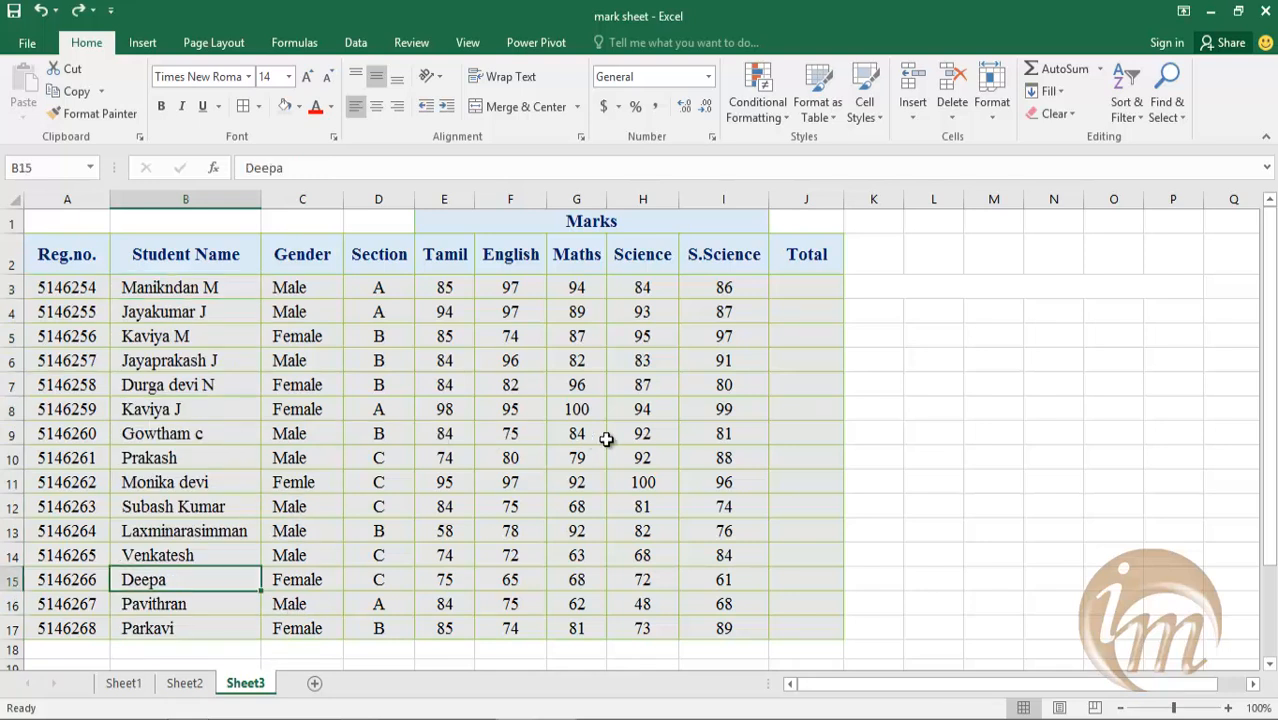
left_click(337, 410)
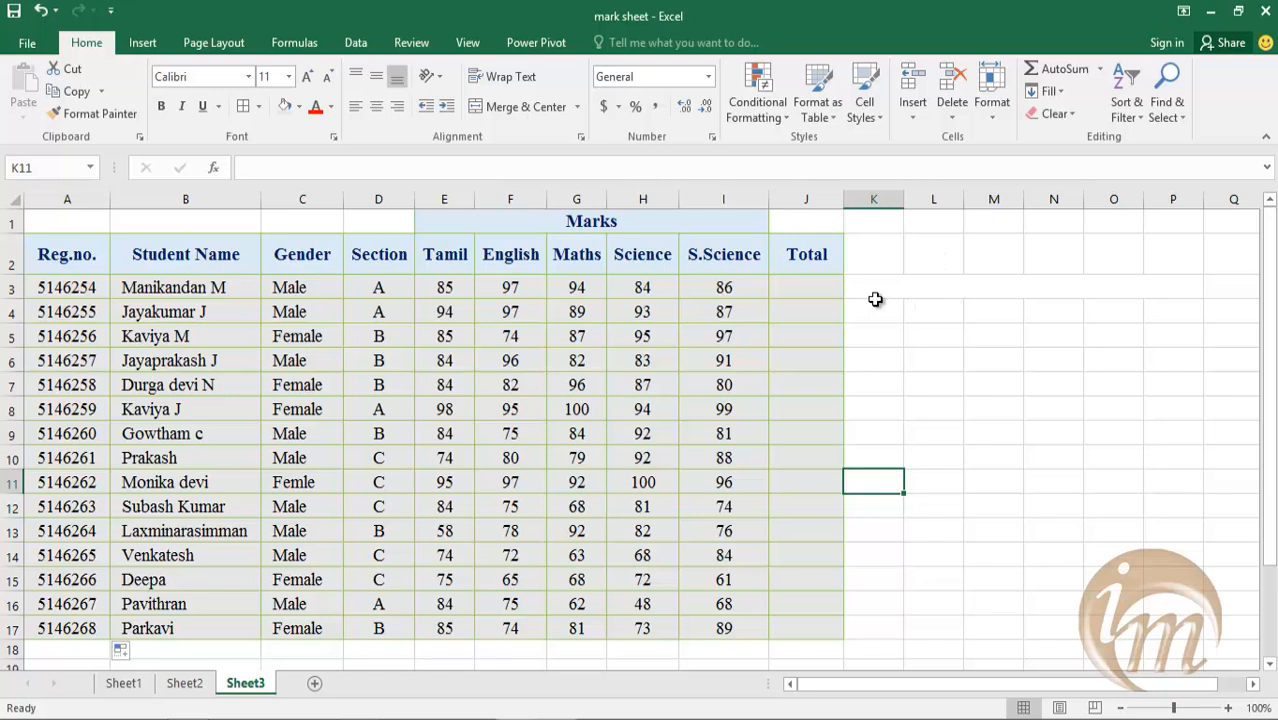
Step: Review the merge and unmerge options for cells K3:P3 and the list of available number formats
left_click_drag(904, 285, 1180, 286)
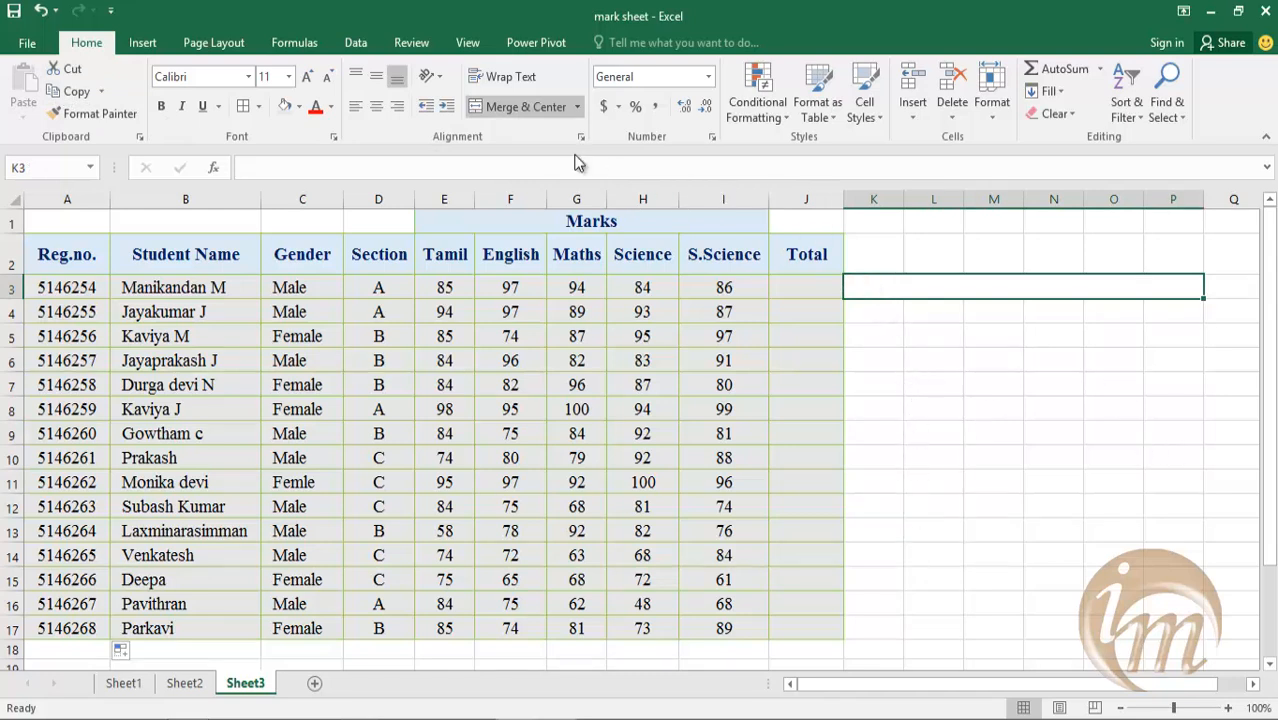
left_click(577, 107)
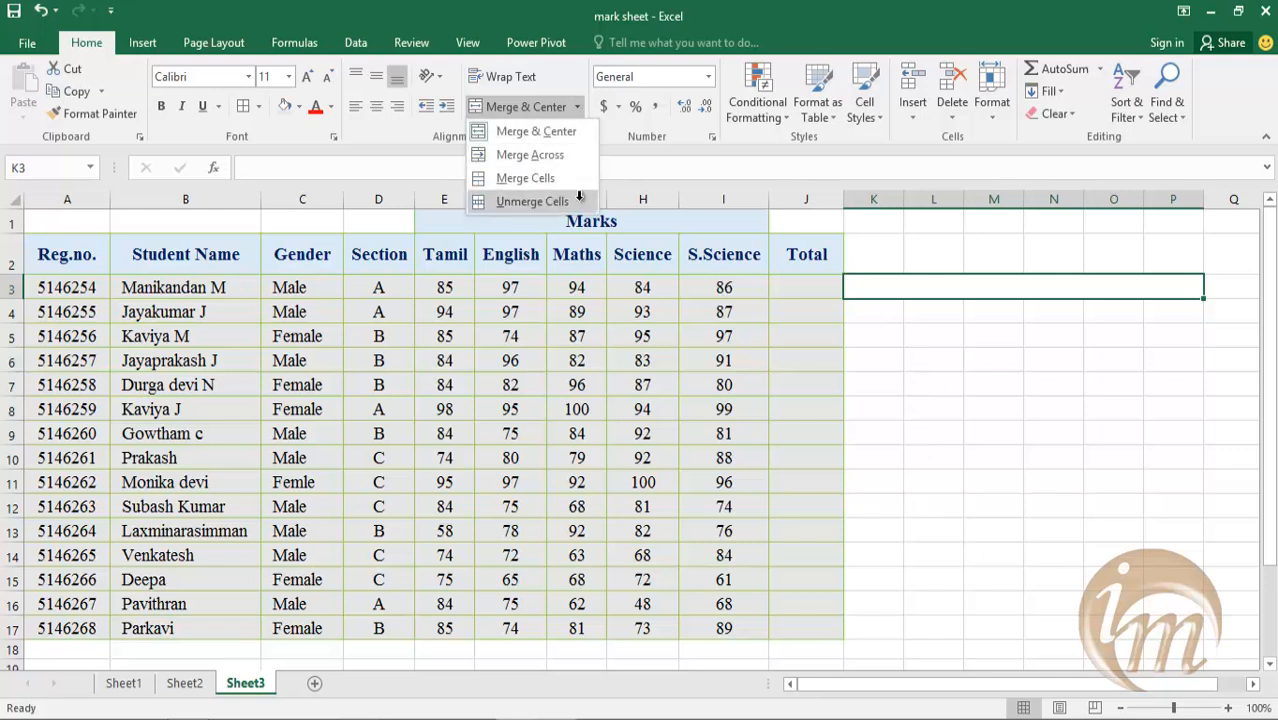
left_click(980, 360)
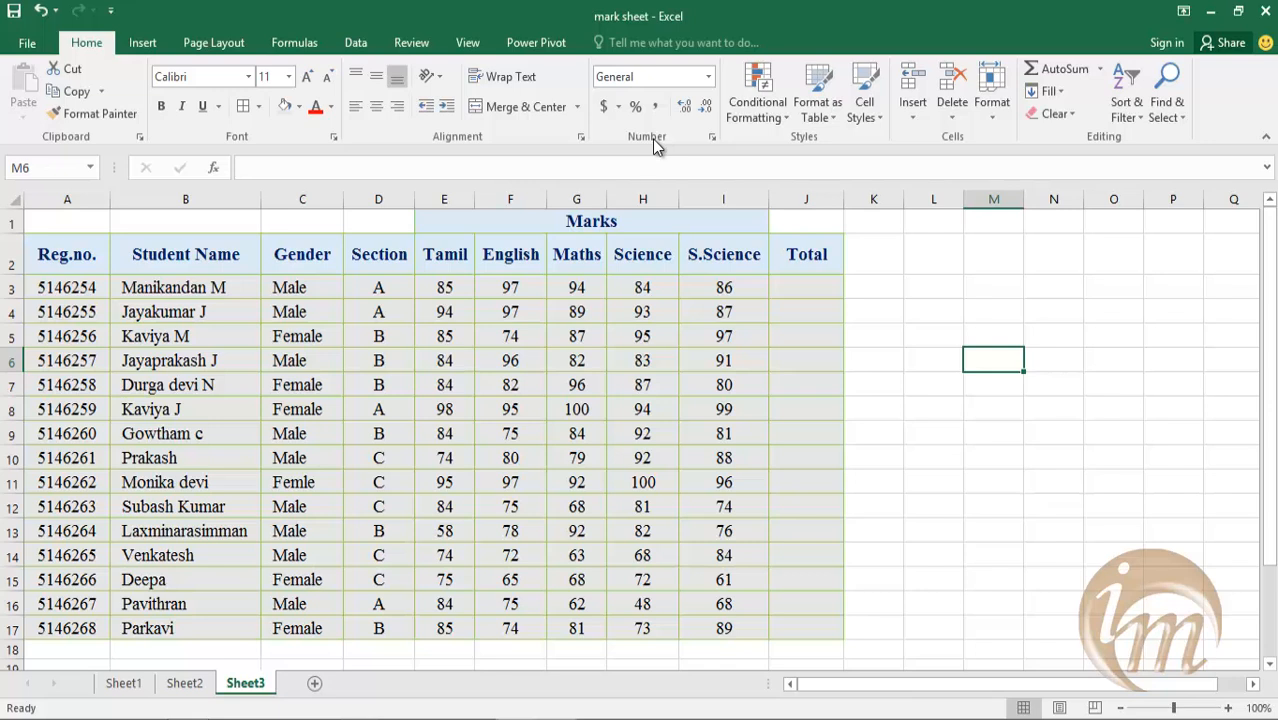
left_click(707, 80)
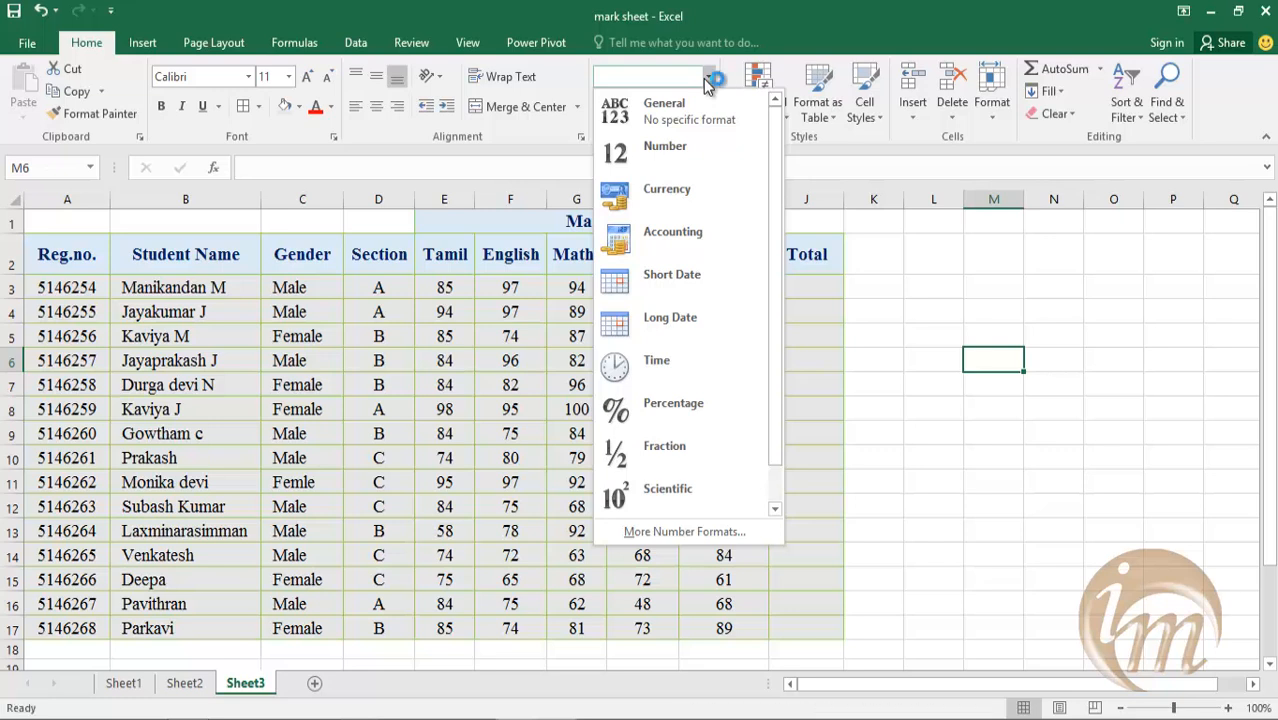
left_click(706, 80)
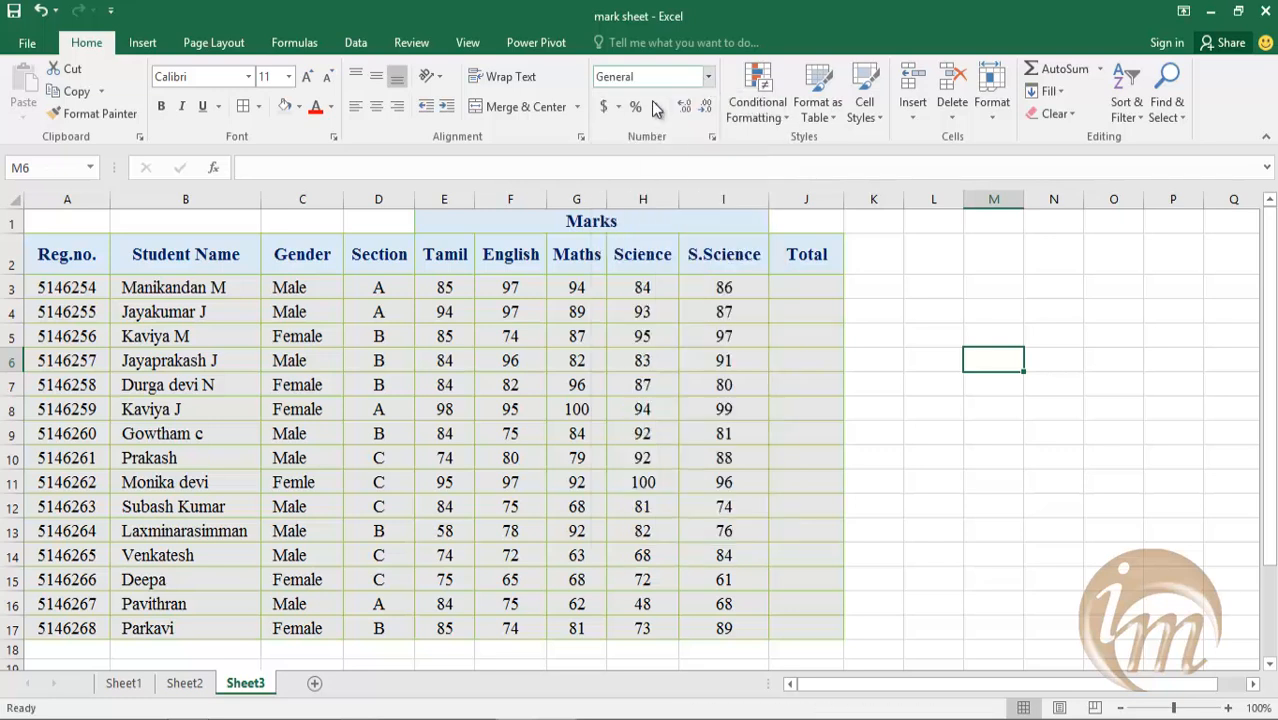
left_click(707, 77)
left_click(695, 90)
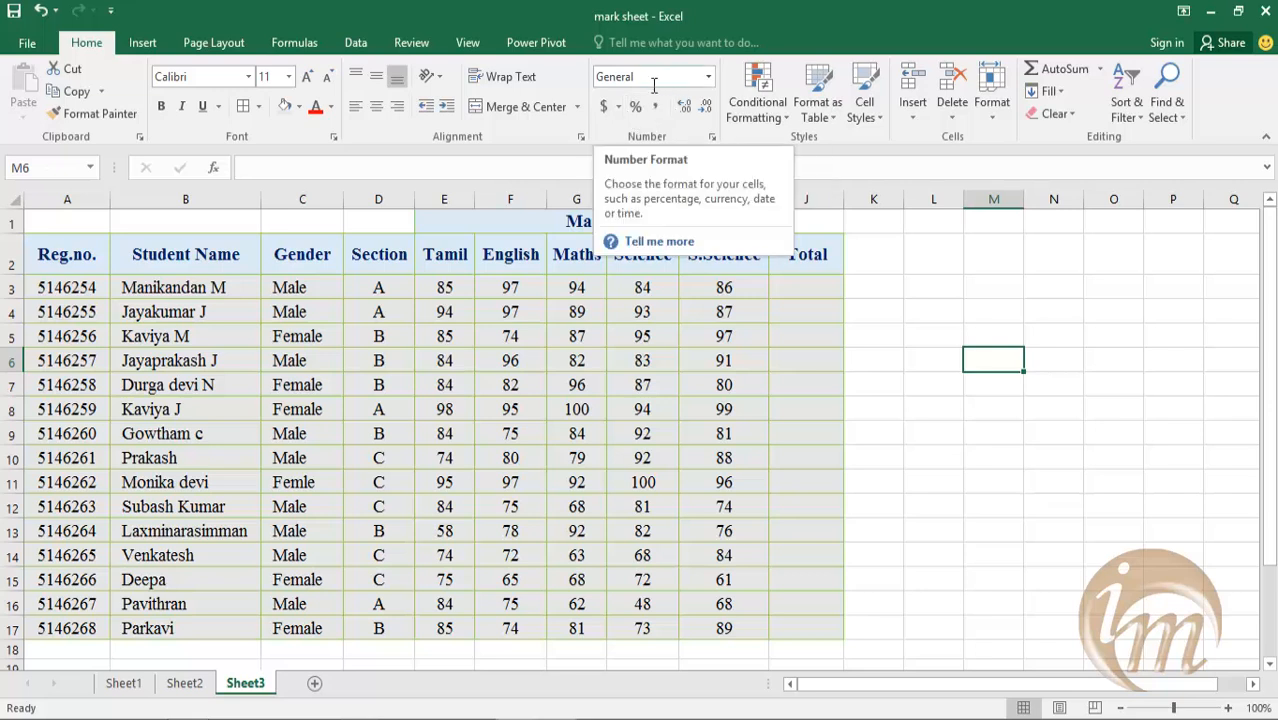
Step: Try the Accounting, Percent and Comma number styles on the empty cell M6, ending with the General format
left_click(604, 105)
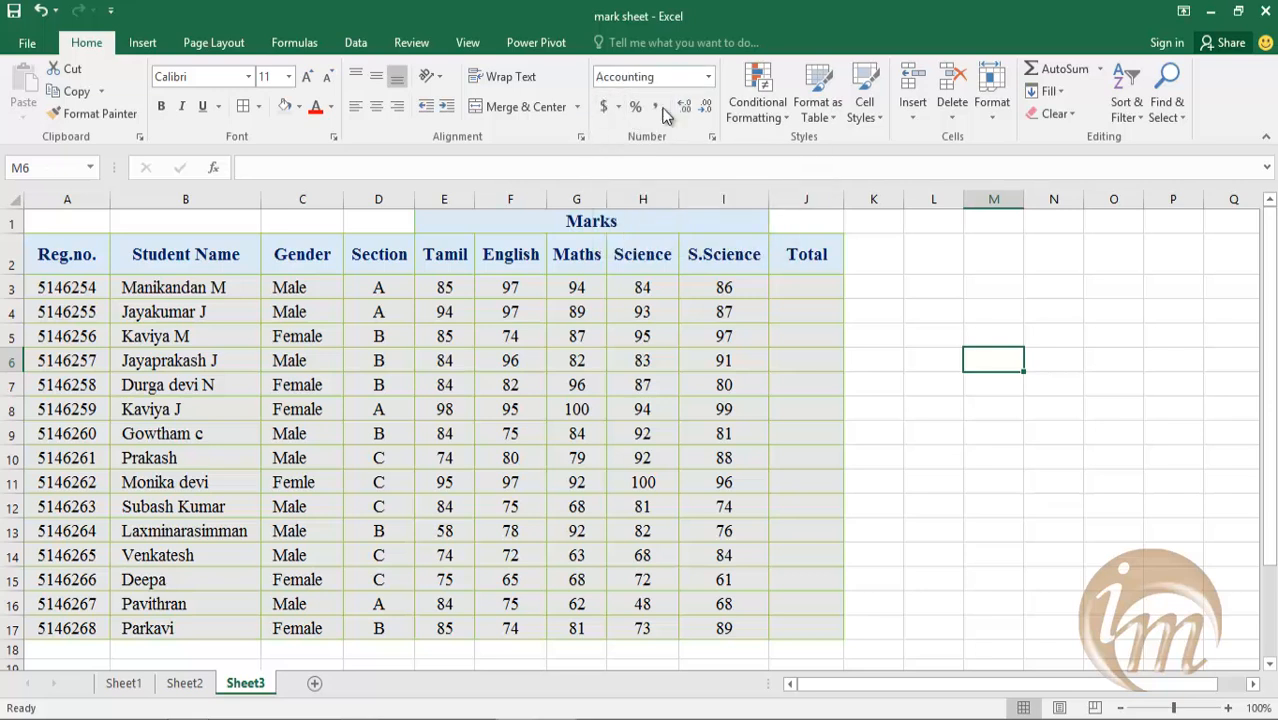
left_click(637, 108)
left_click(654, 106)
left_click(619, 108)
left_click(620, 108)
left_click(708, 77)
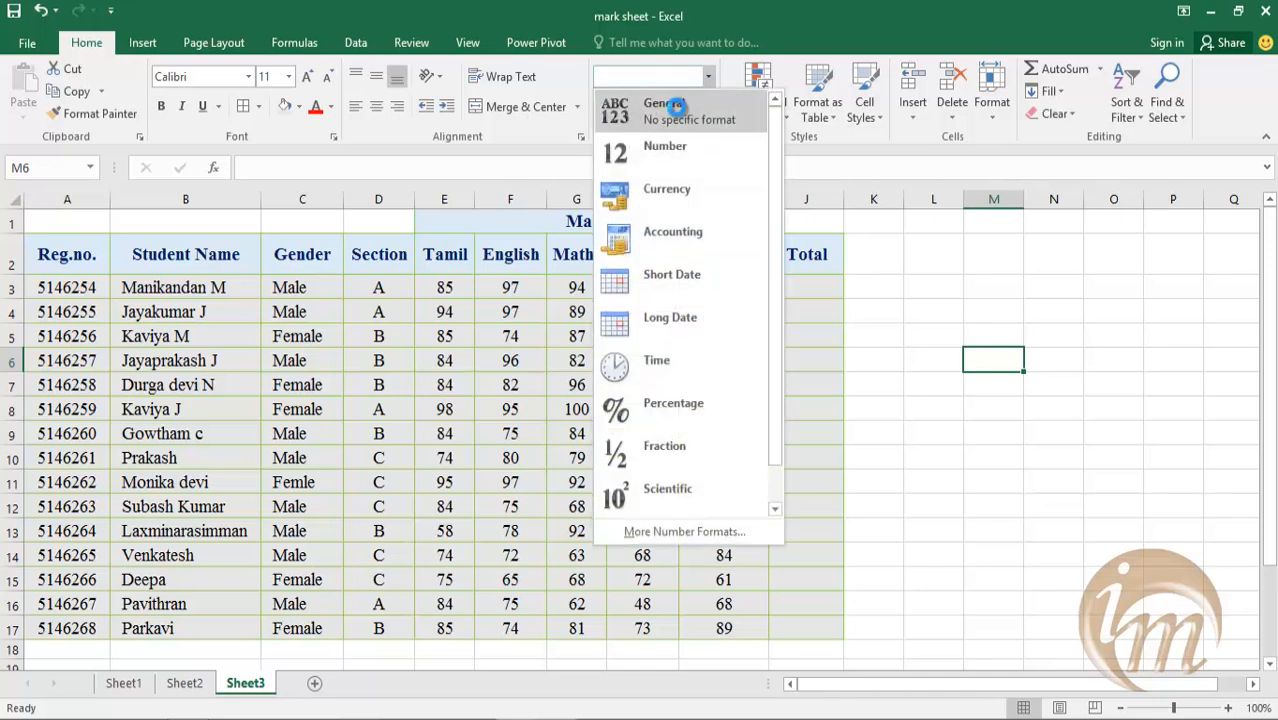
left_click(676, 105)
Step: Format the registration number in A3 with the Scientific number format
left_click(86, 287)
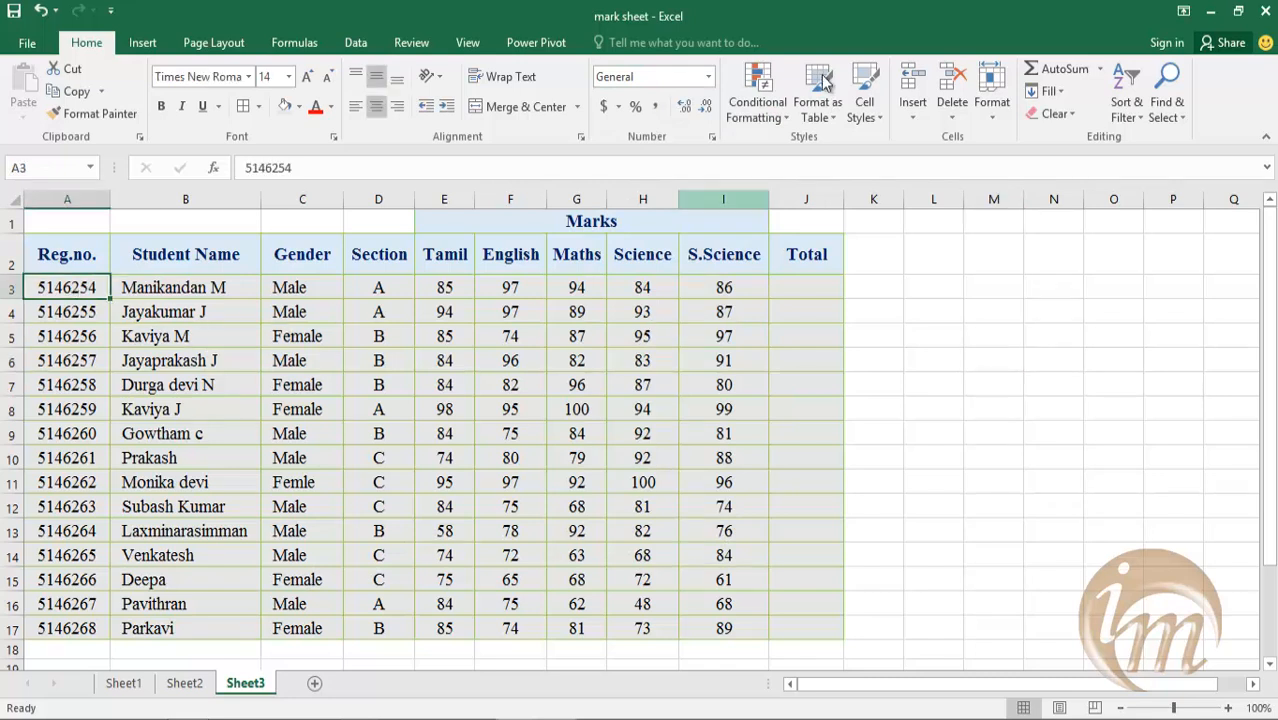
left_click(174, 287)
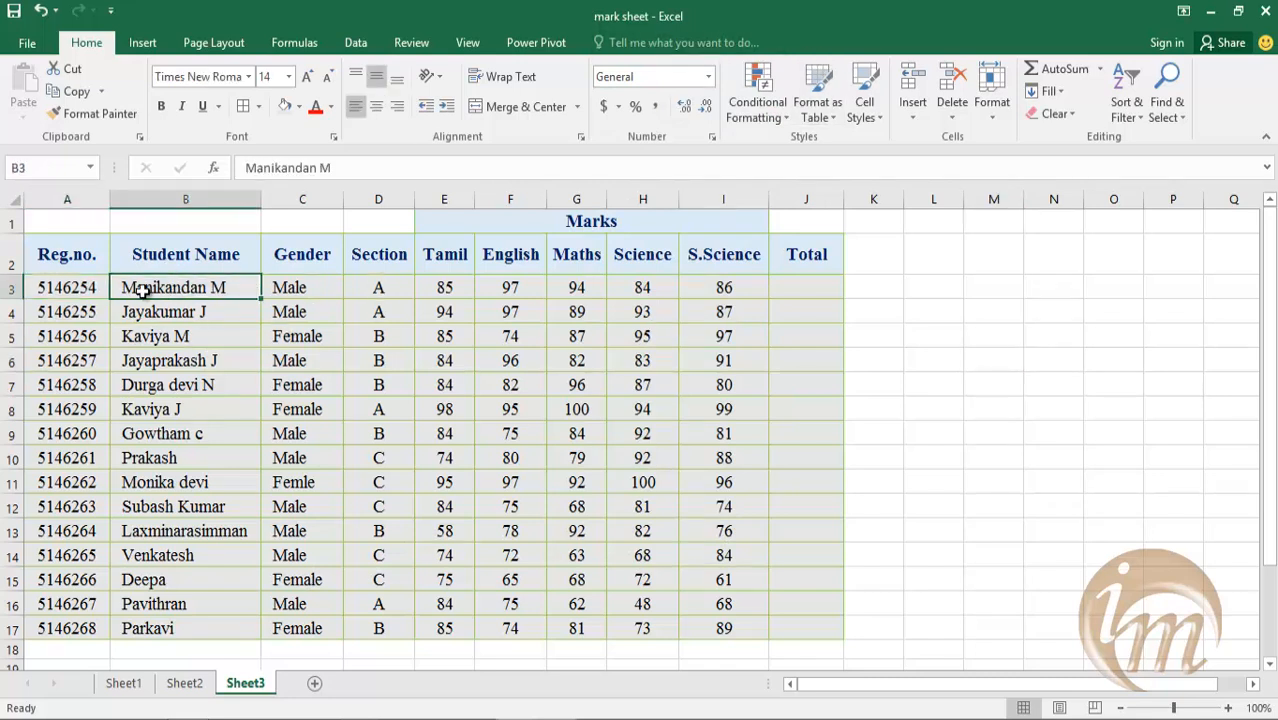
left_click(83, 290)
left_click(708, 77)
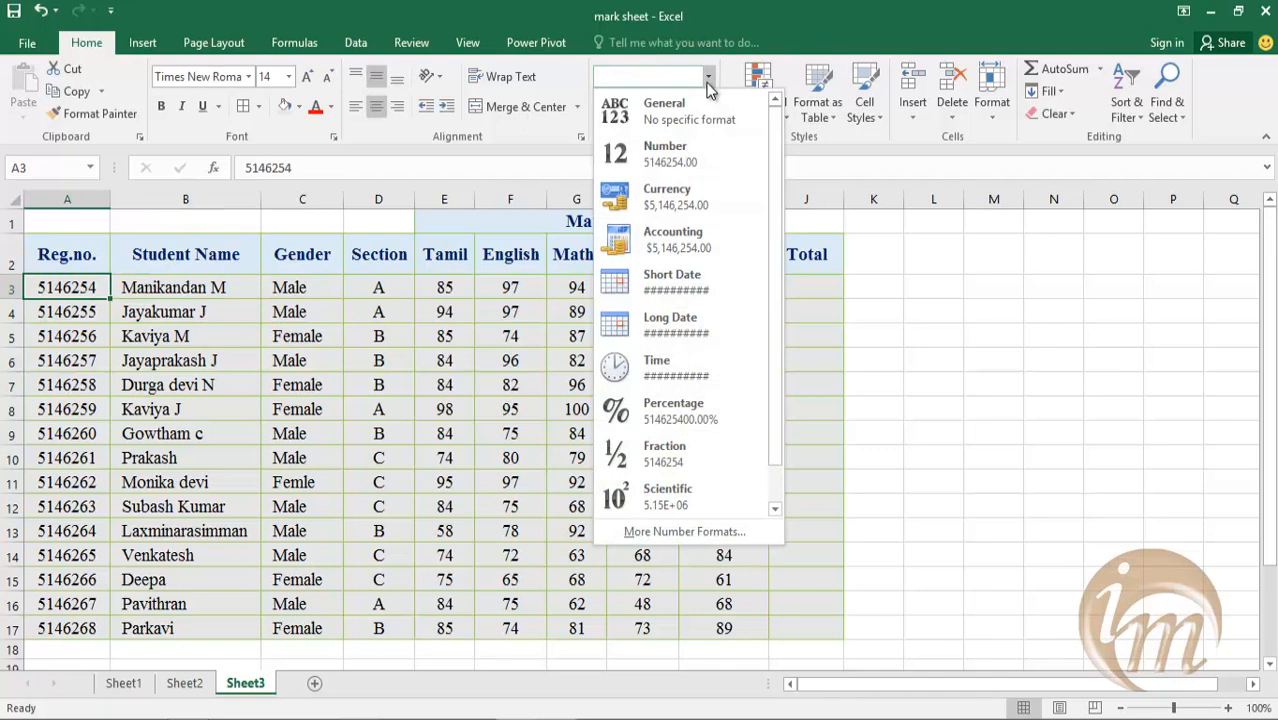
left_click(690, 494)
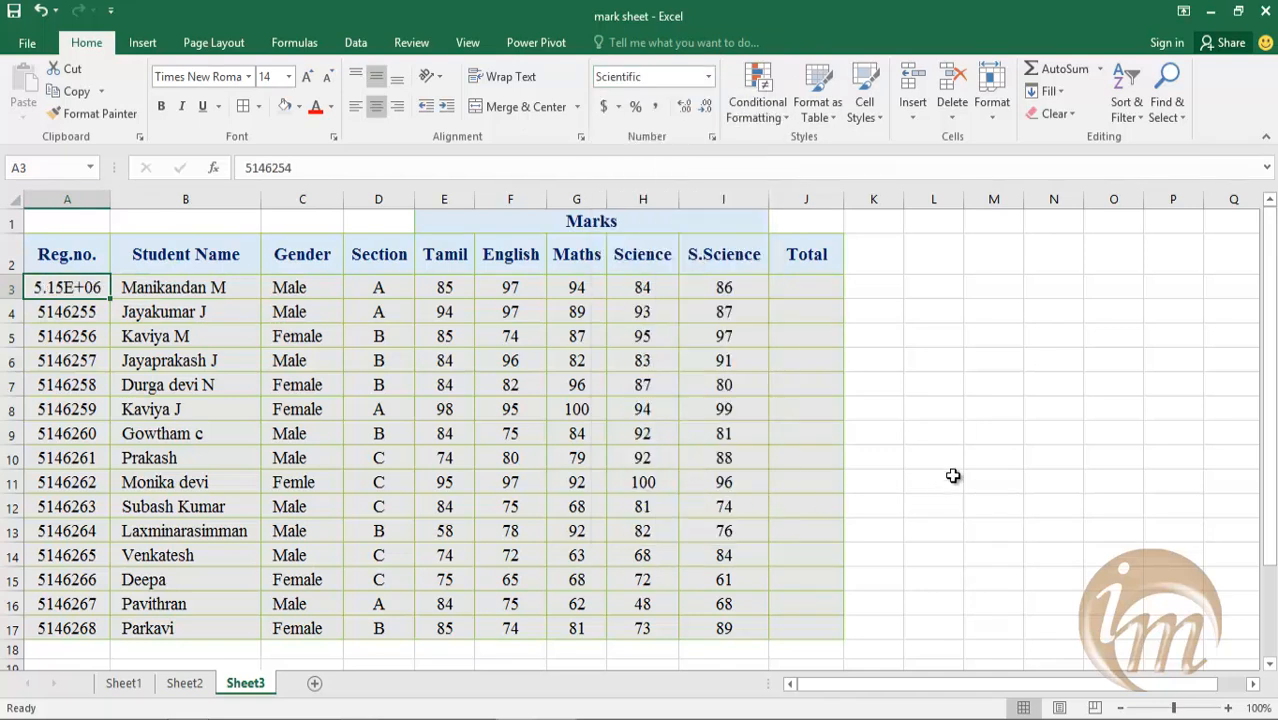
left_click(953, 476)
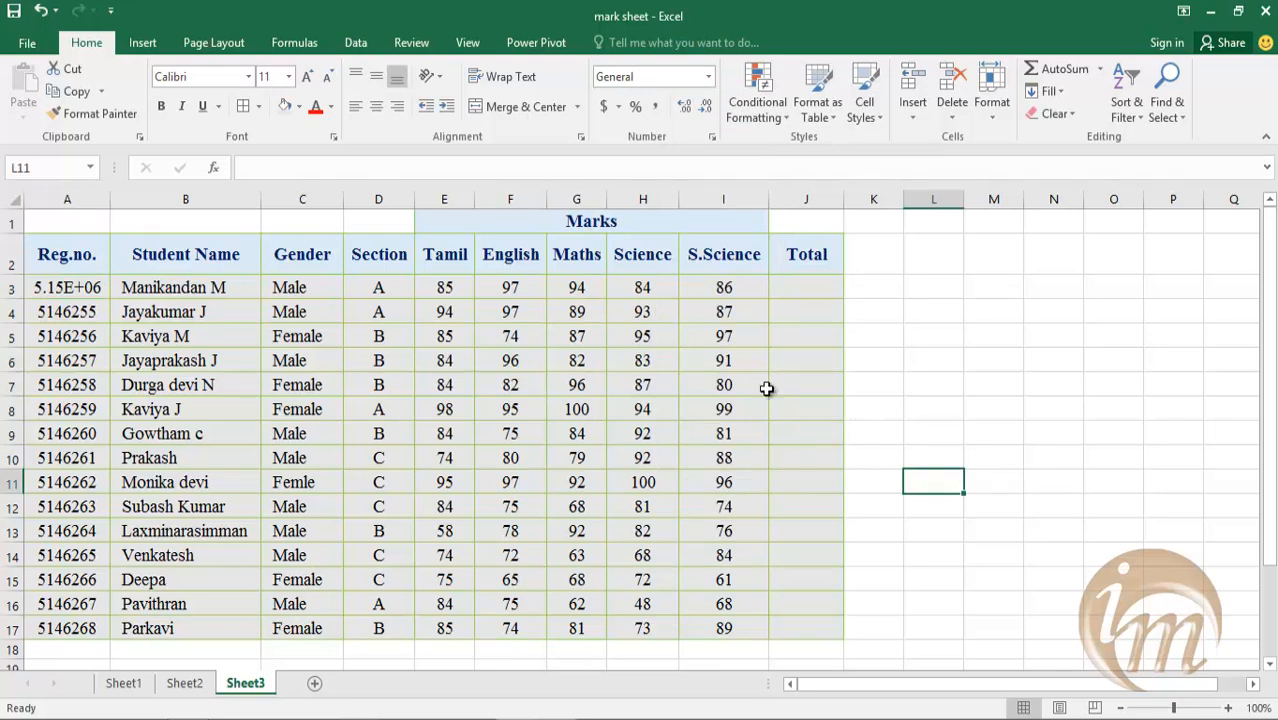
Step: Apply the Scientific number format to the S.Science mark in I3
left_click(700, 285)
left_click(709, 80)
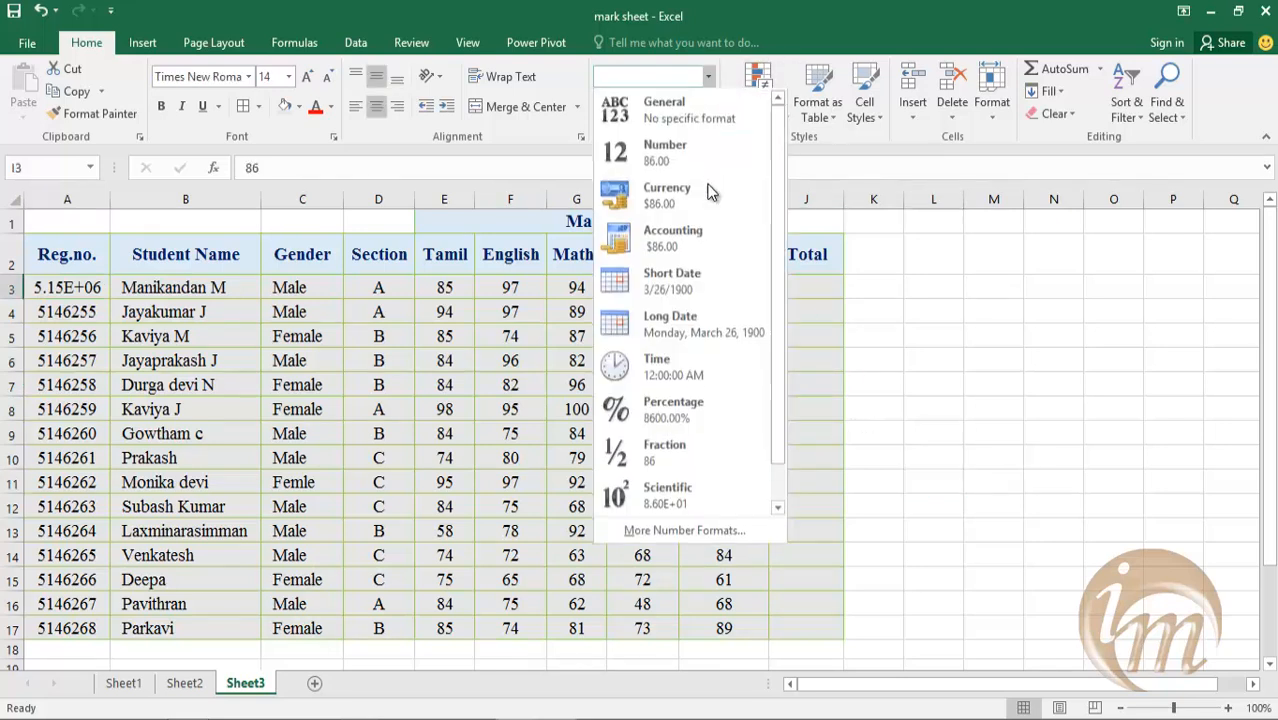
left_click(690, 494)
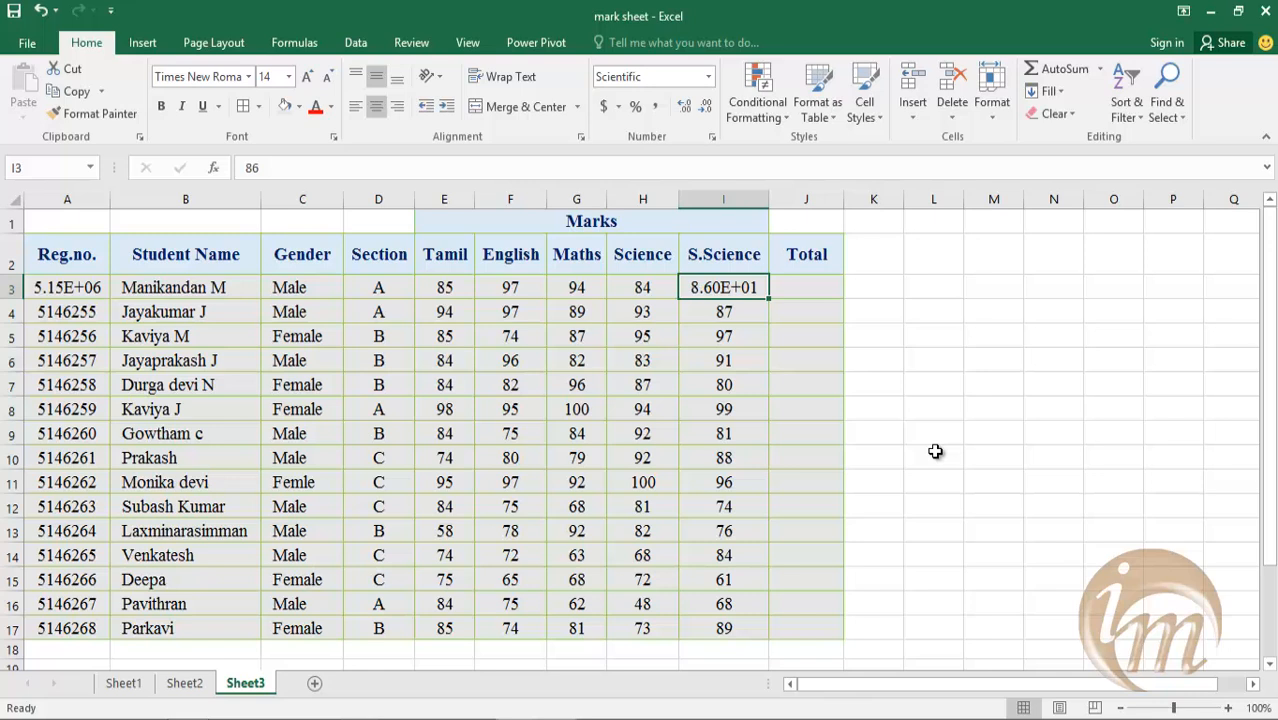
Step: Undo the Scientific formatting on I3 and A3, and apply the General format to A3
key("ctrl+z")
key("ctrl+z")
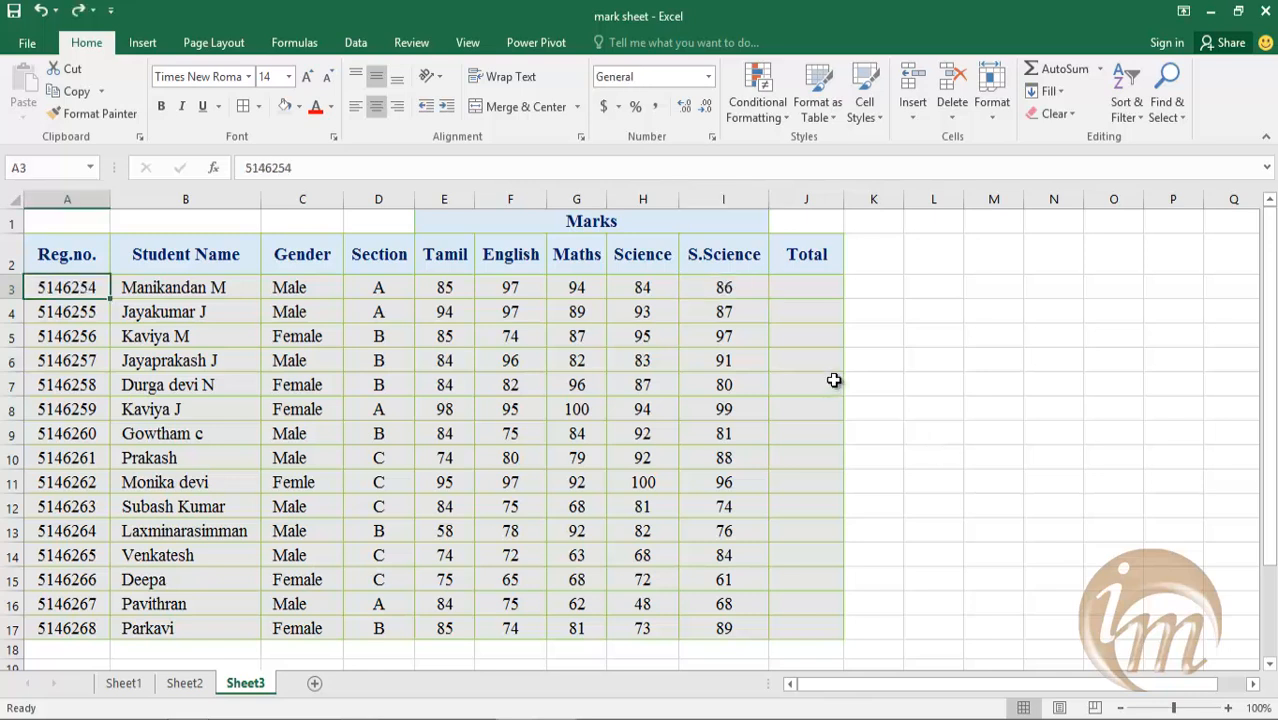
left_click(708, 78)
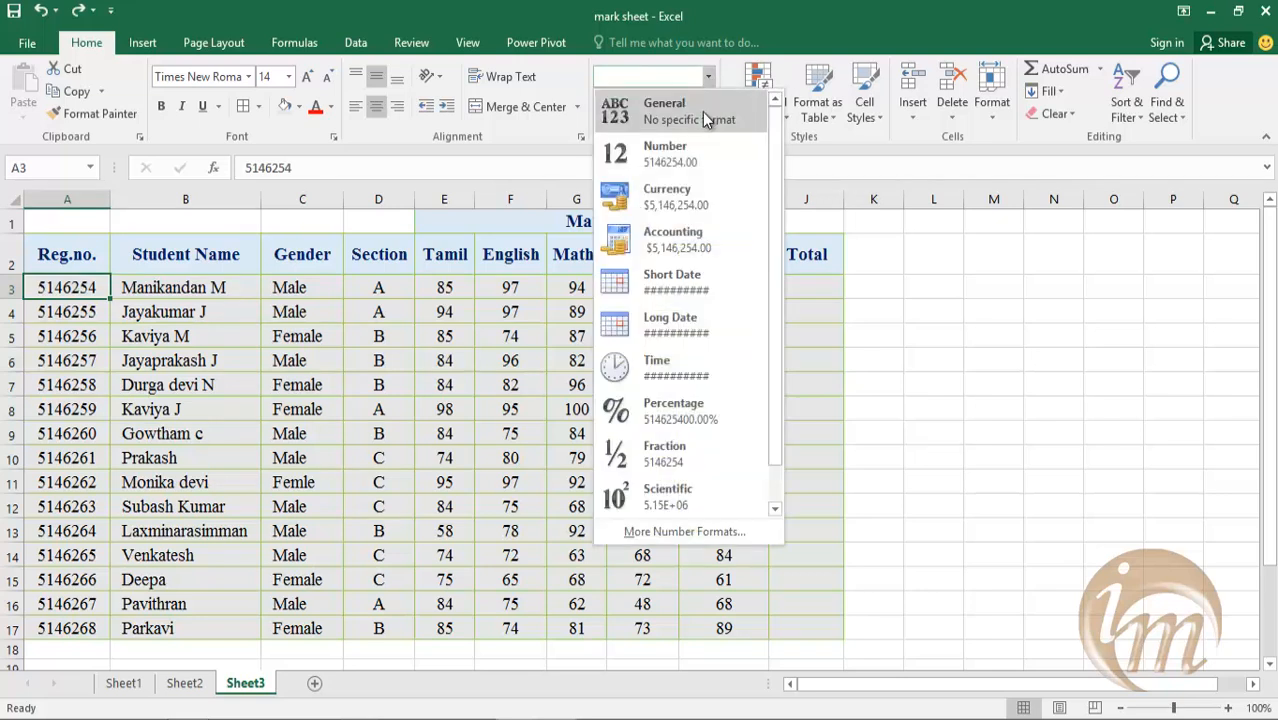
left_click(702, 112)
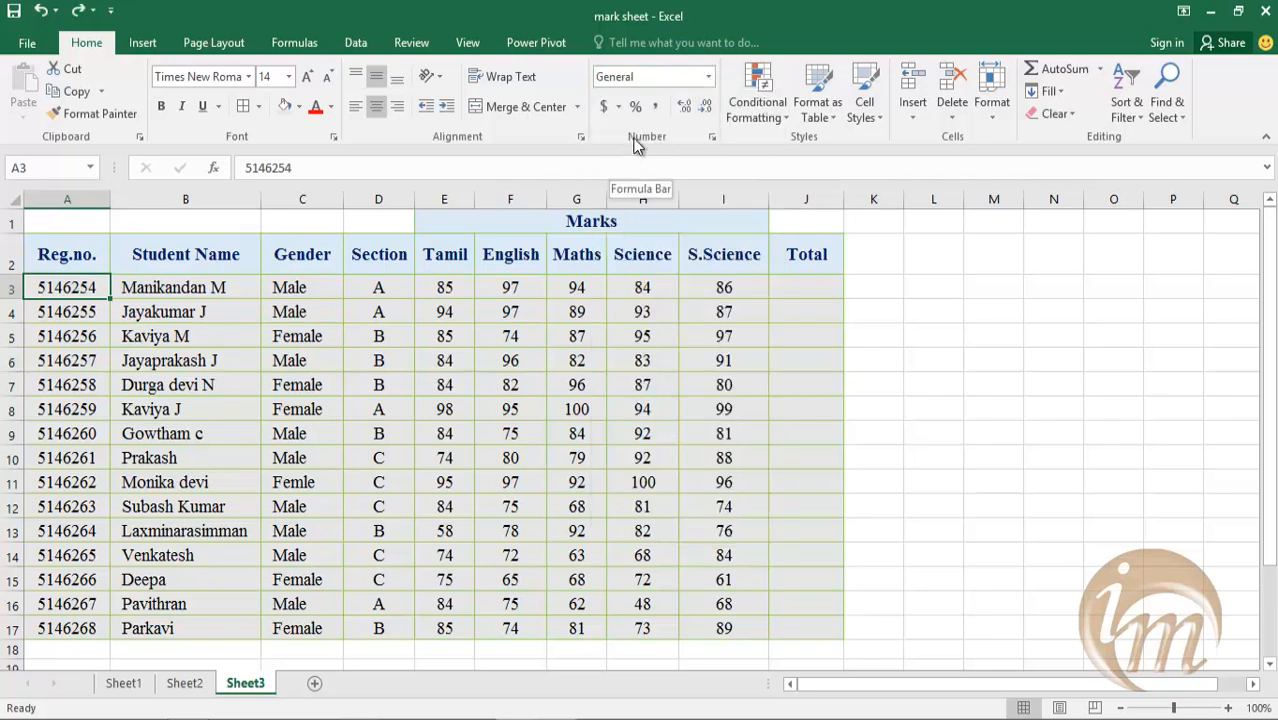
Step: Apply the Number format to A3 and widen column A enough to fit the formatted registration number
left_click(708, 76)
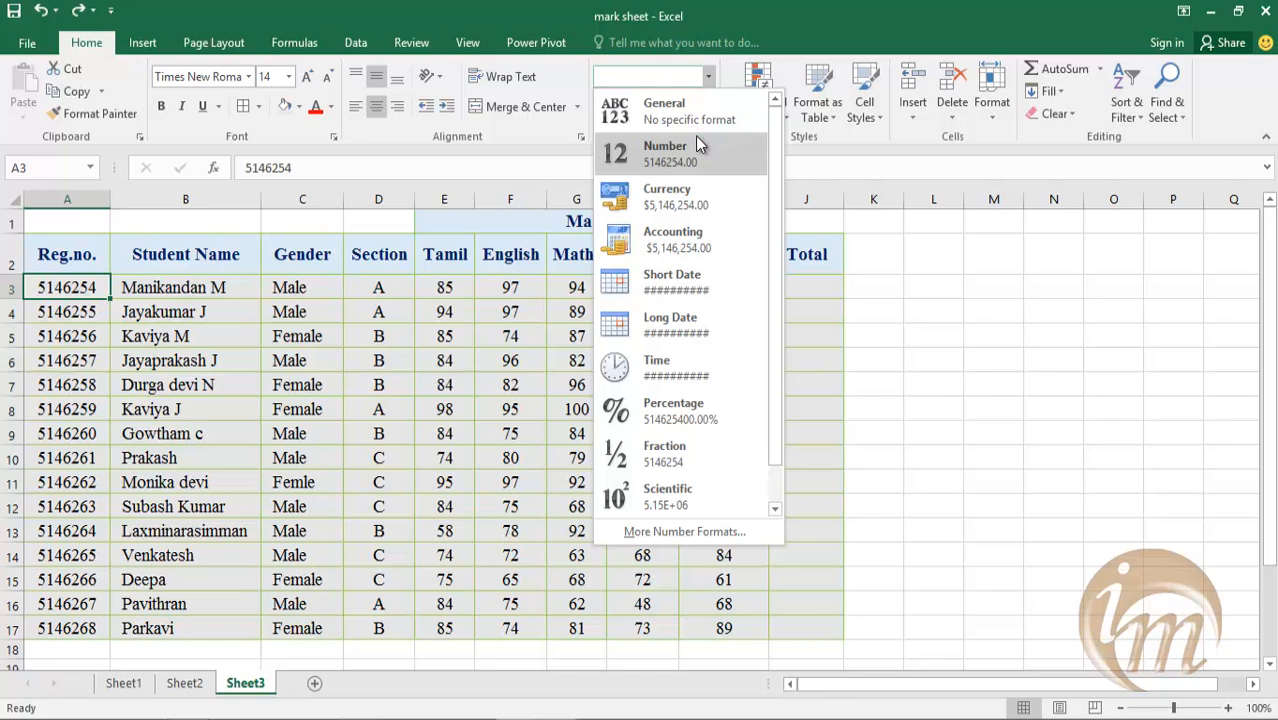
left_click(697, 146)
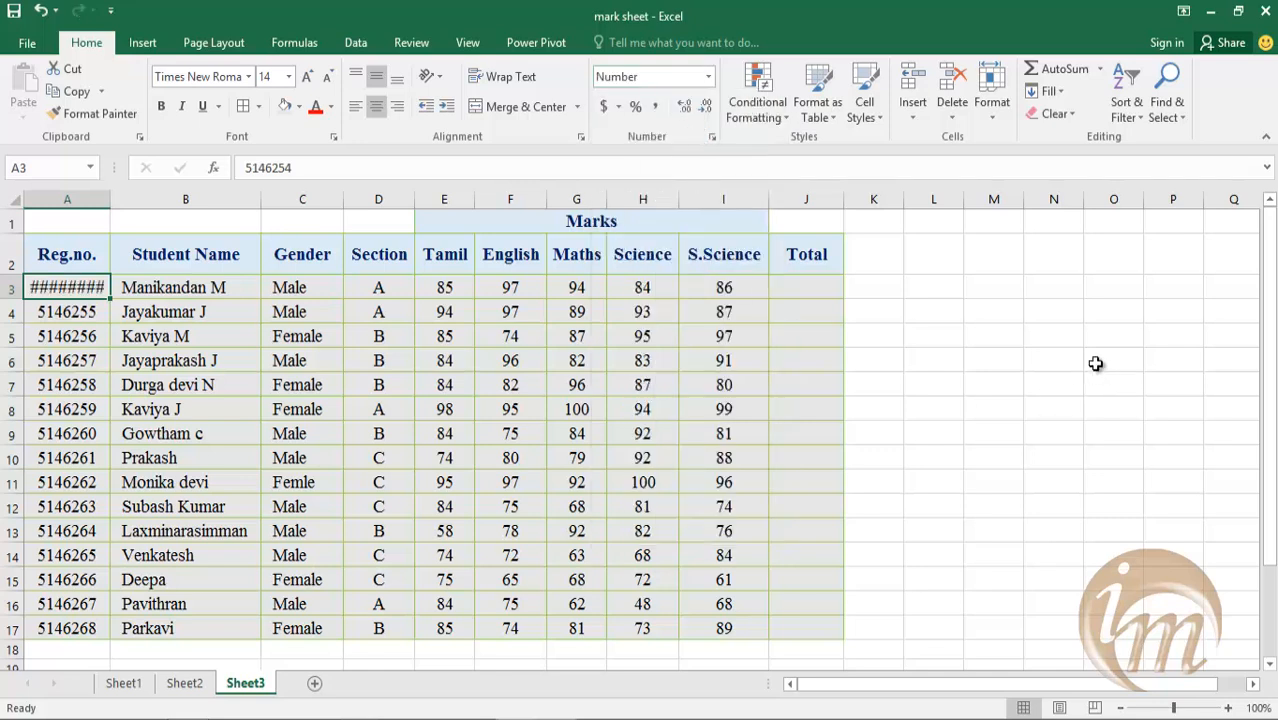
mouse_move(97, 289)
left_click_drag(113, 204, 128, 205)
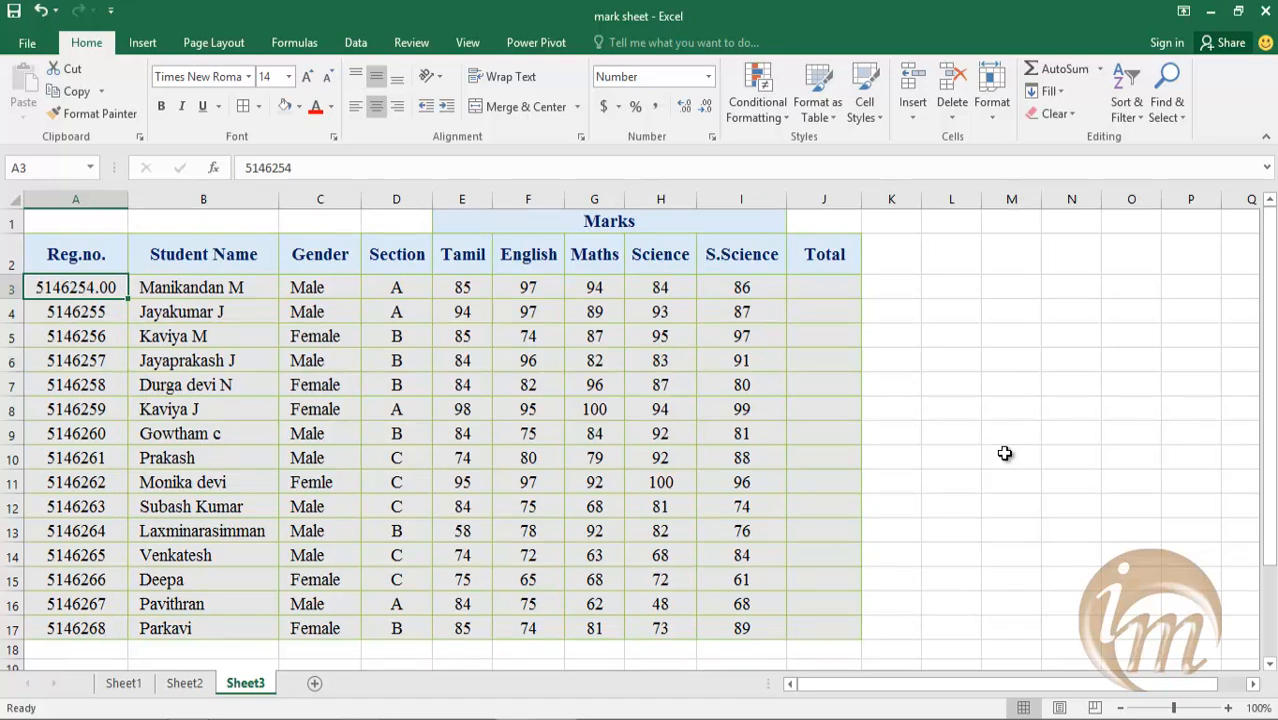
Step: Decrease and increase the decimal places of A3 repeatedly, ending with no decimals
left_click(705, 112)
left_click(687, 110)
left_click(705, 110)
left_click(706, 111)
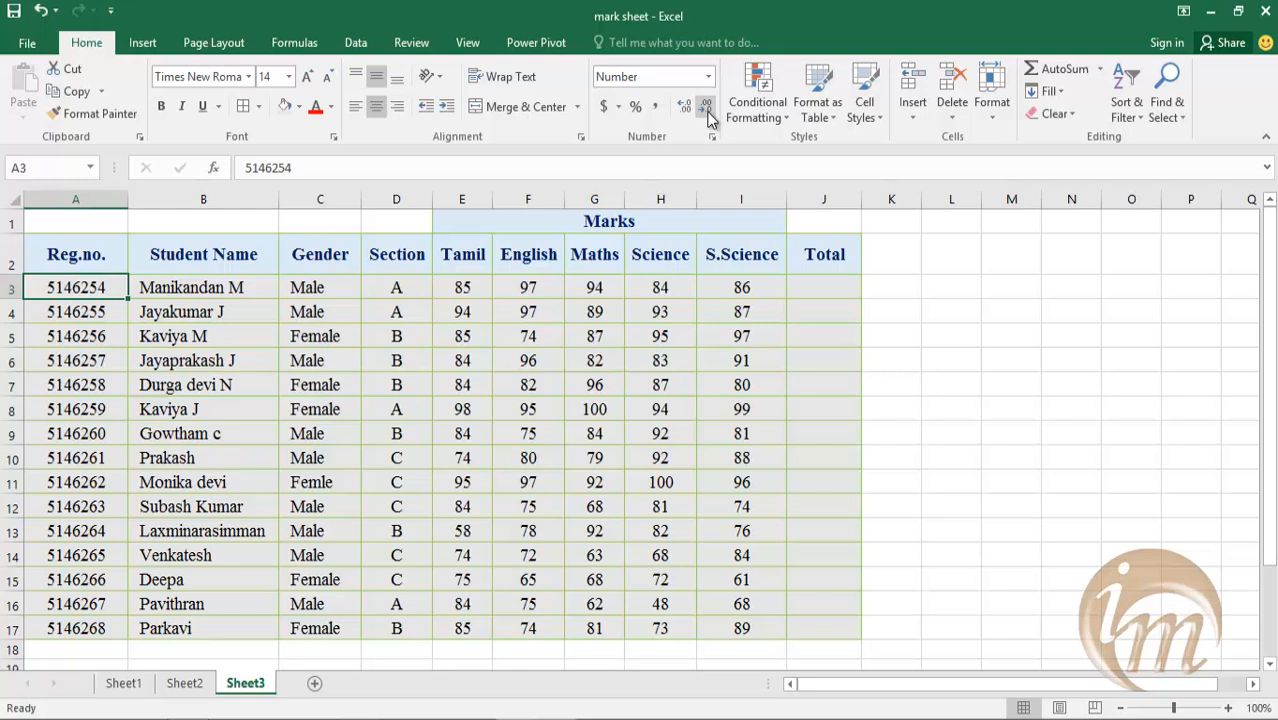
left_click(687, 108)
left_click(687, 108)
left_click(706, 110)
left_click(706, 110)
Step: Set the number format of the registration number in A3 to General
left_click(71, 338)
left_click(76, 291)
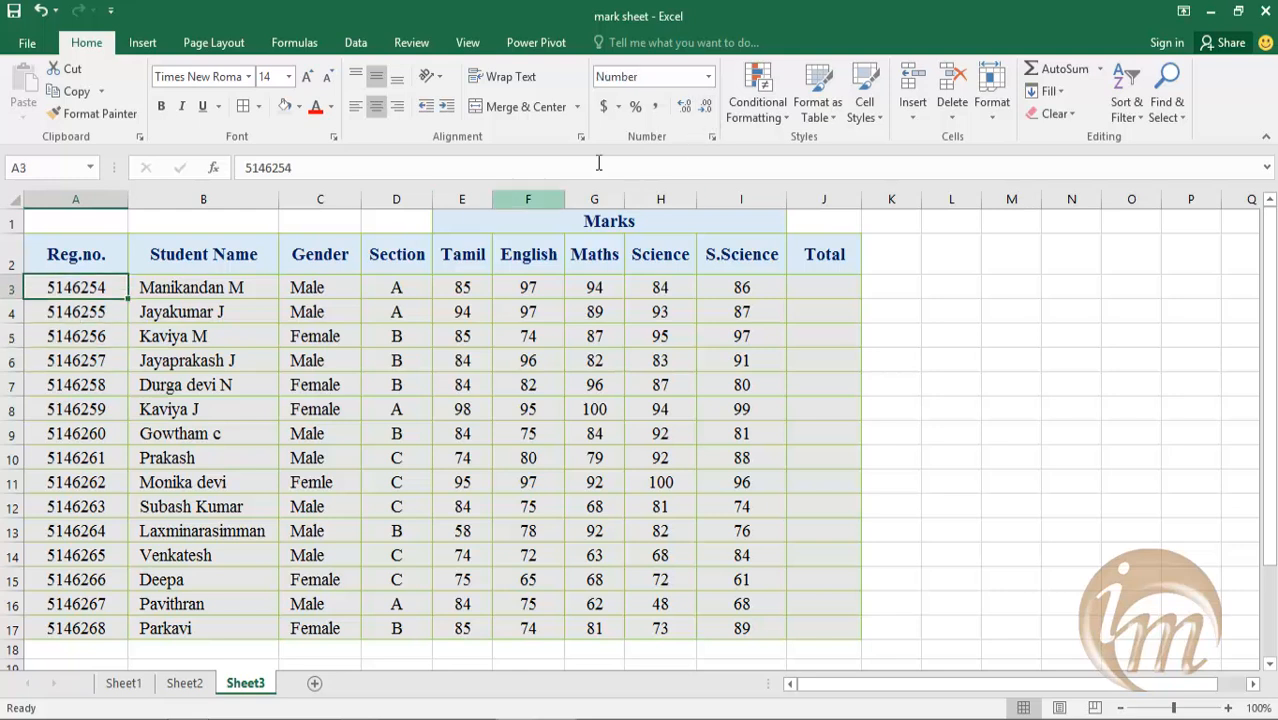
left_click(707, 78)
left_click(703, 100)
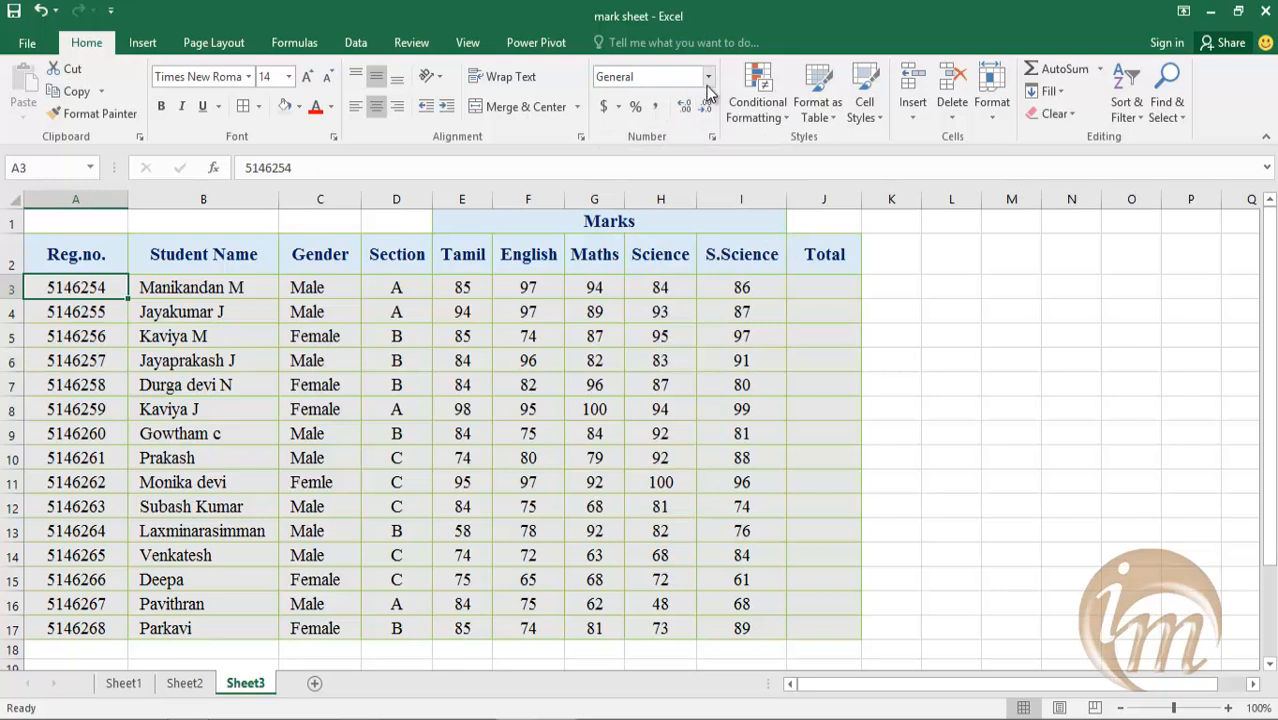
Step: Format A3 as Currency, widen column A to fit the amount, and reduce it to one decimal place
left_click(707, 78)
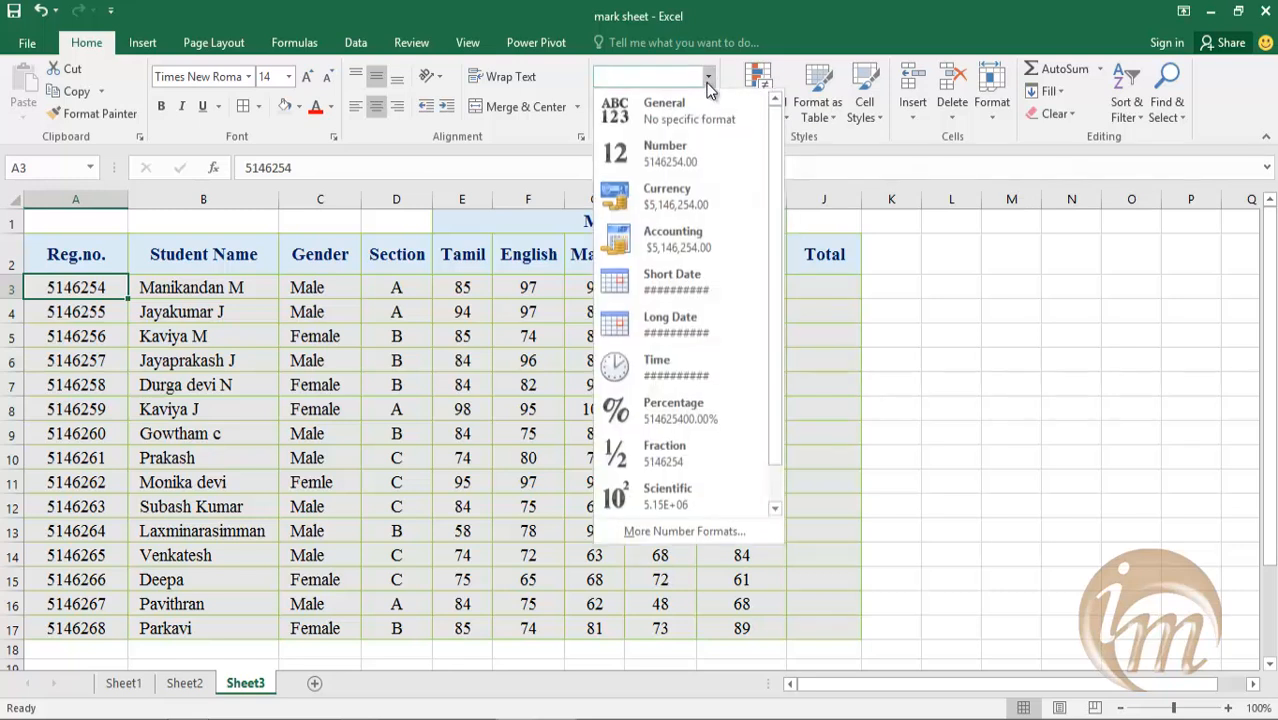
left_click(706, 215)
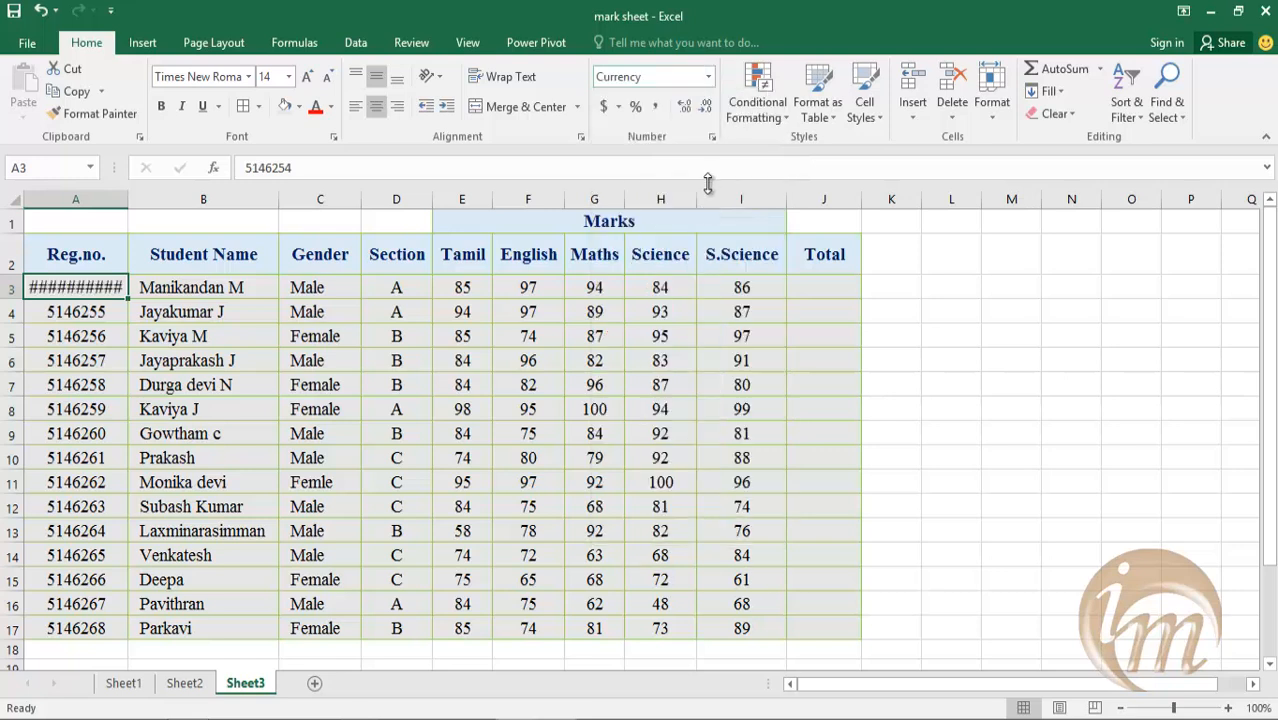
left_click_drag(127, 200, 186, 212)
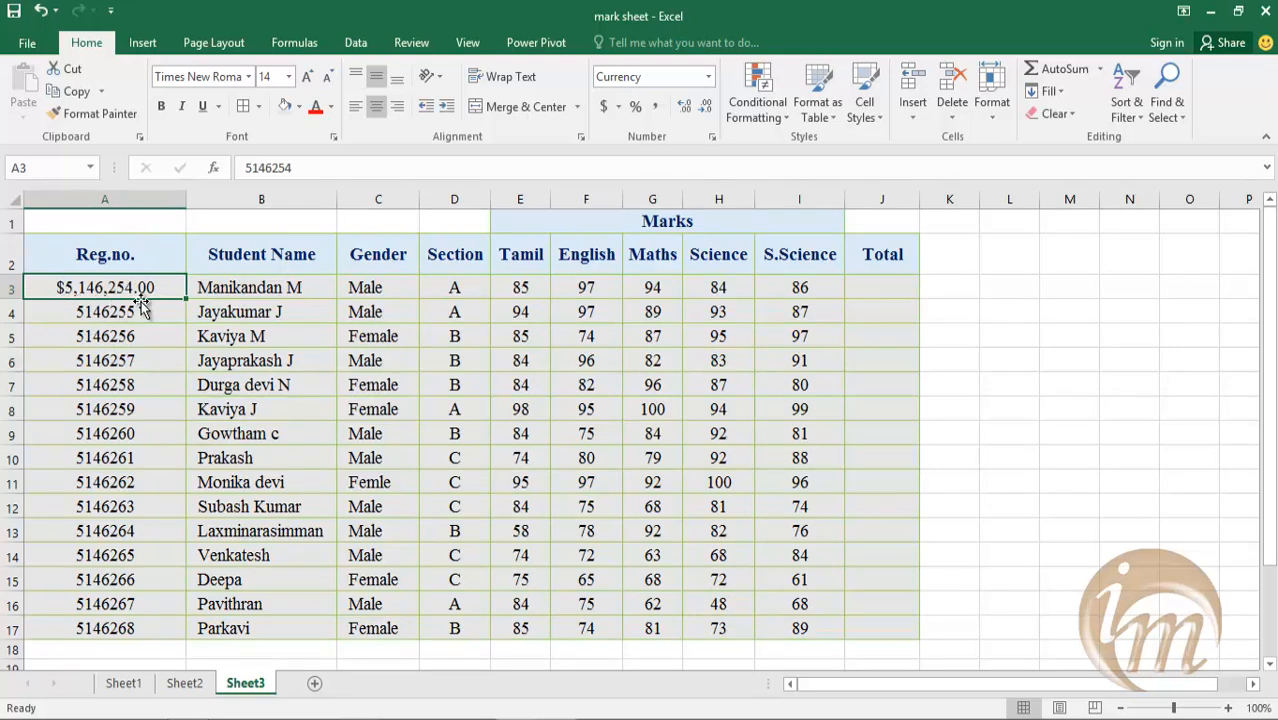
left_click(705, 106)
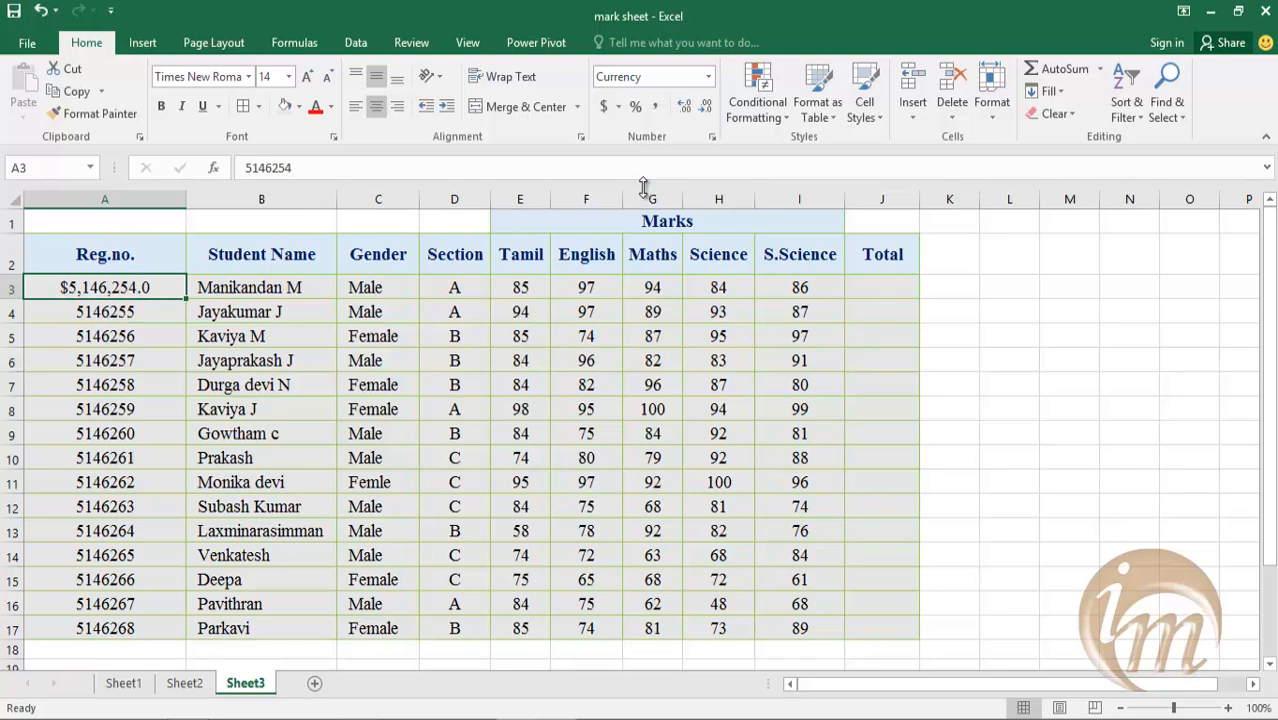
Step: Undo the decimal reduction, the last widening of column A and the Currency format on A3
key("ctrl+z")
key("ctrl+z")
key("ctrl+z")
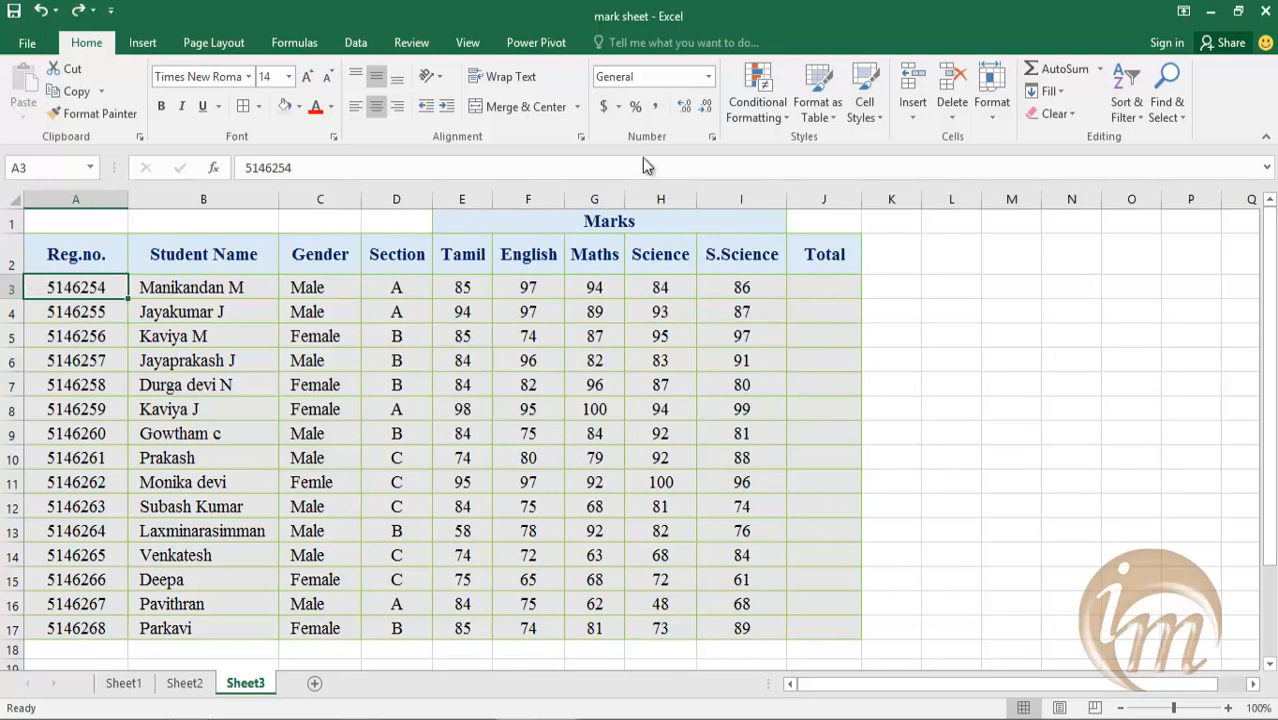
left_click(708, 78)
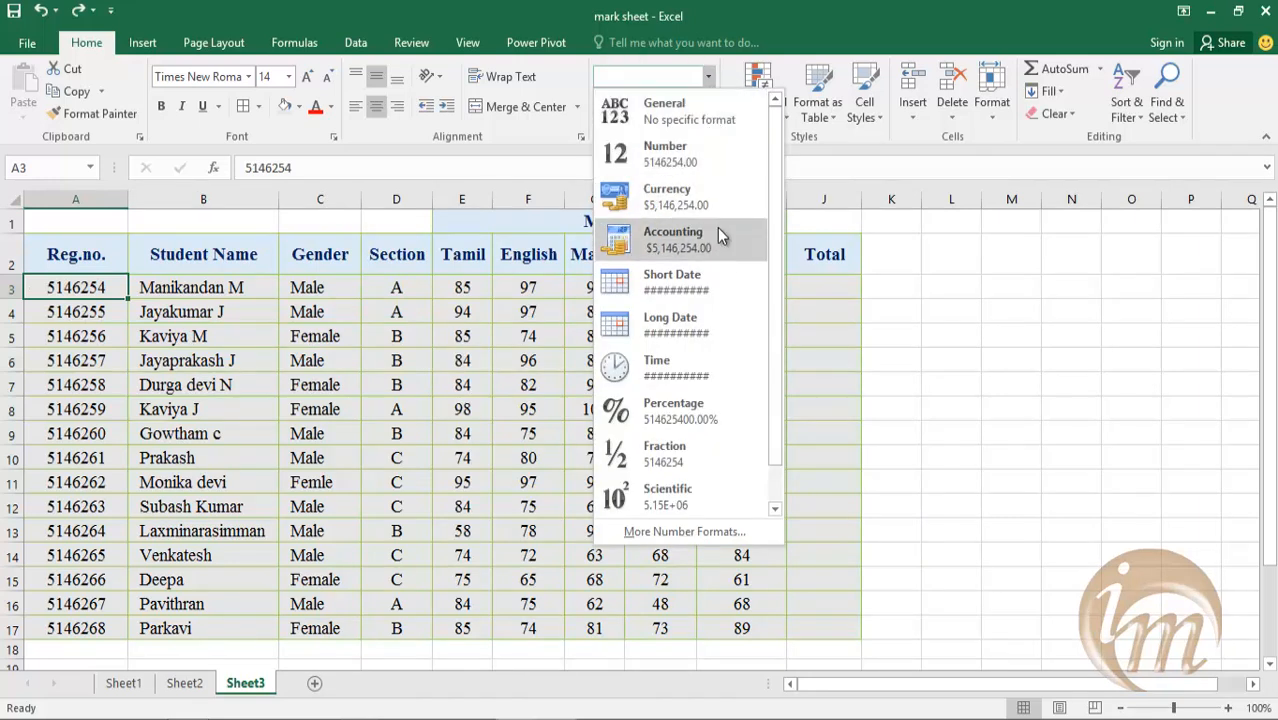
left_click(891, 288)
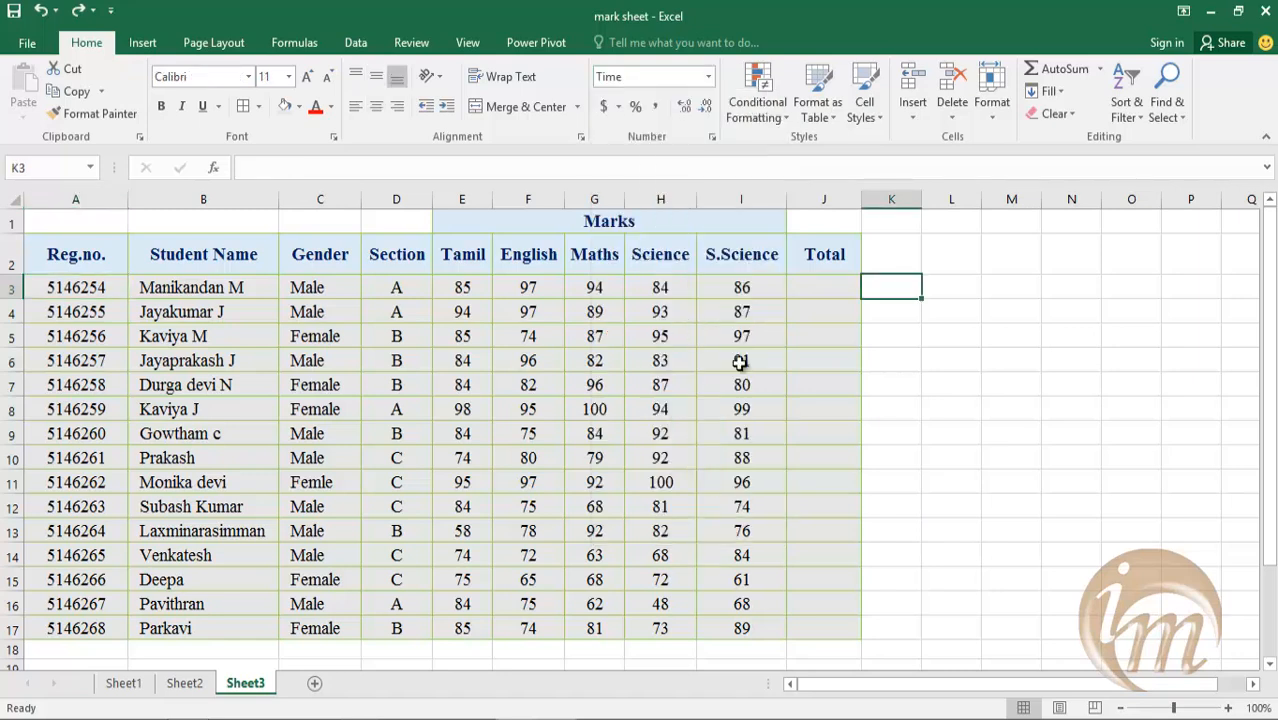
left_click(932, 410)
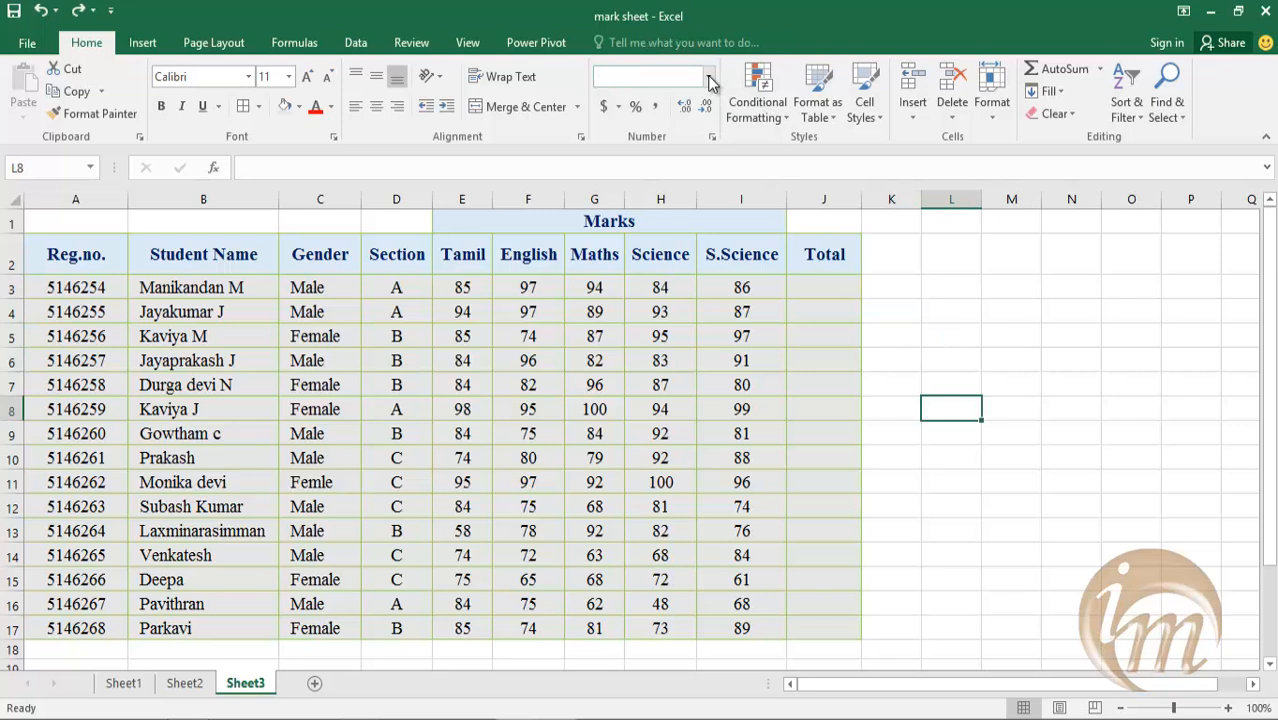
left_click(708, 77)
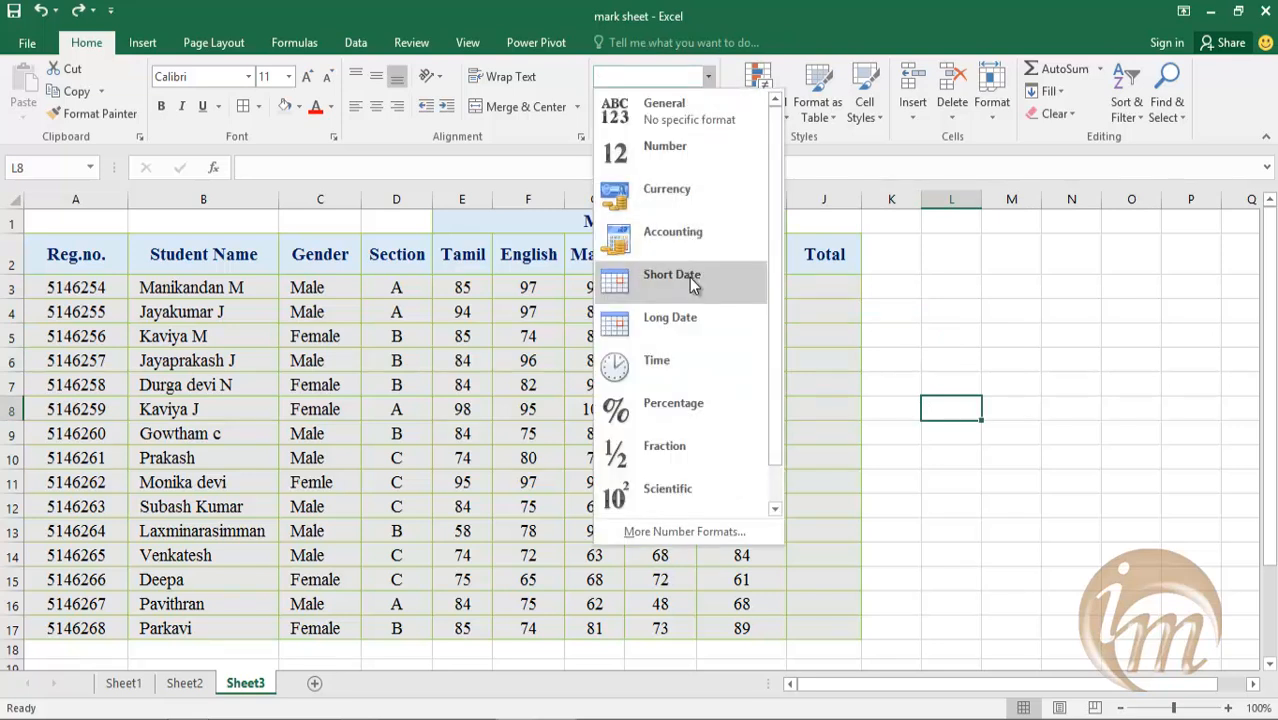
left_click(952, 352)
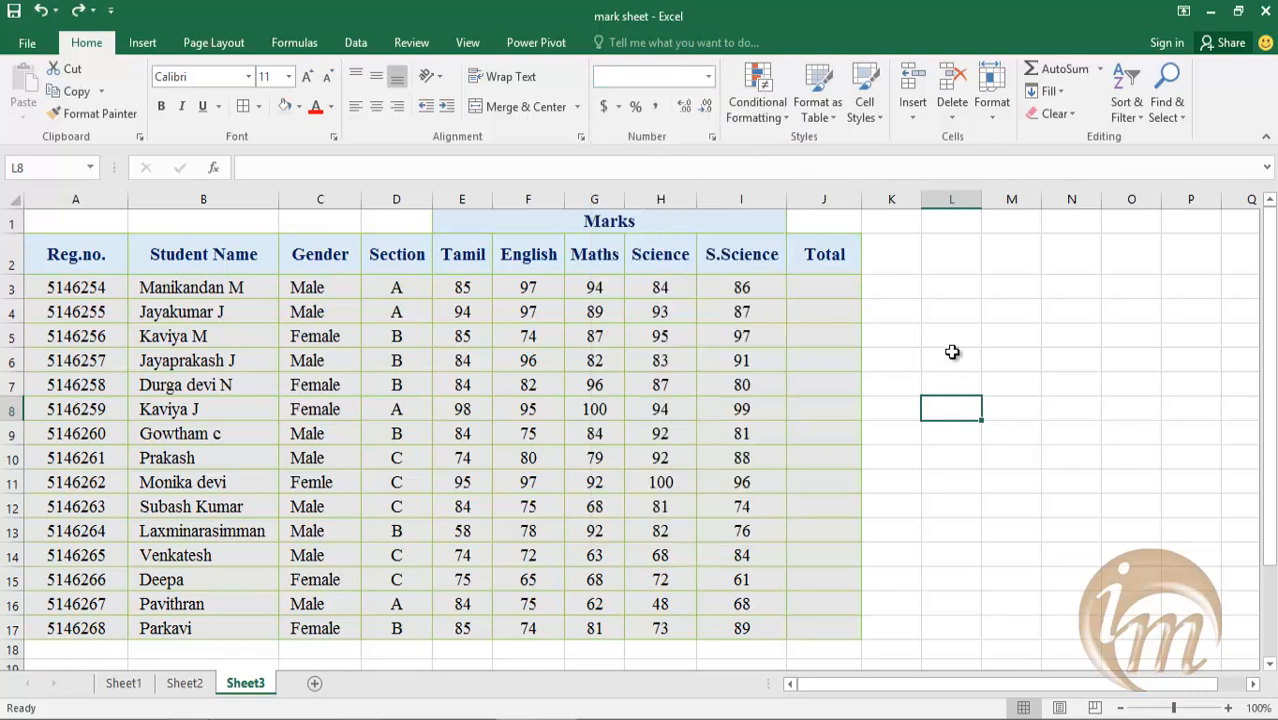
left_click(388, 256)
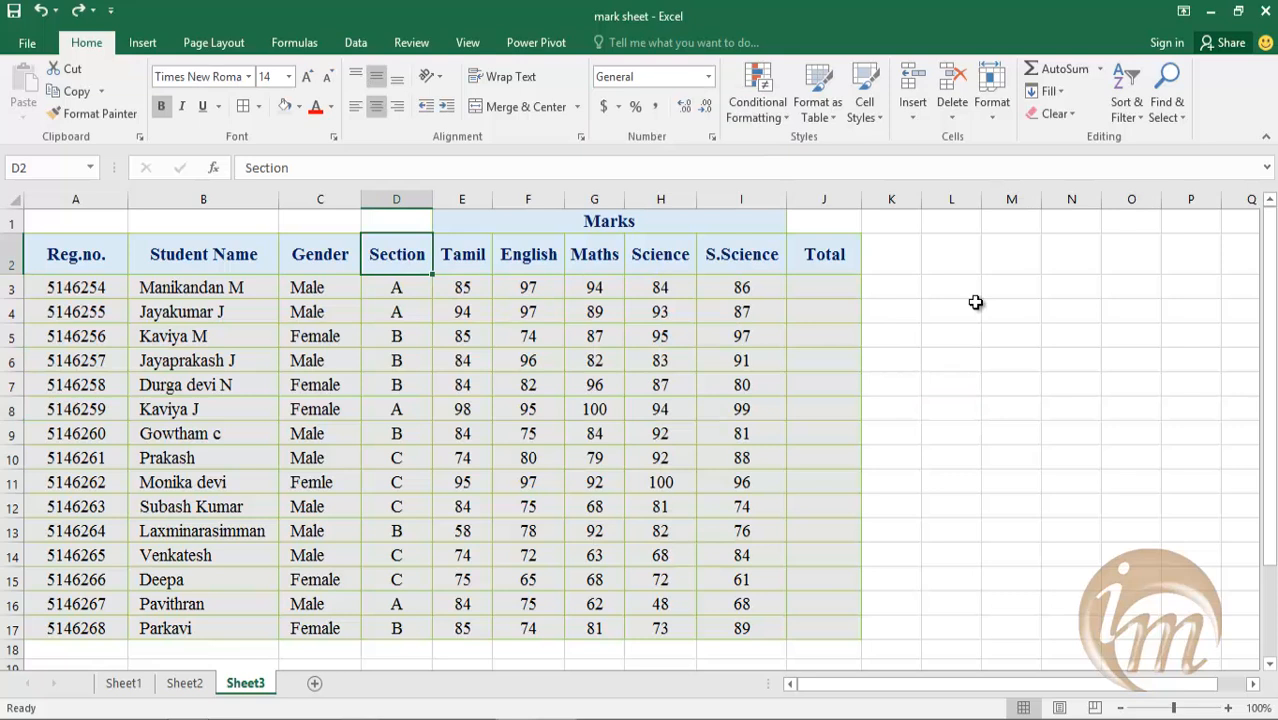
Step: Add a column heading "DOB" in K2, beside the Total heading
left_click(900, 253)
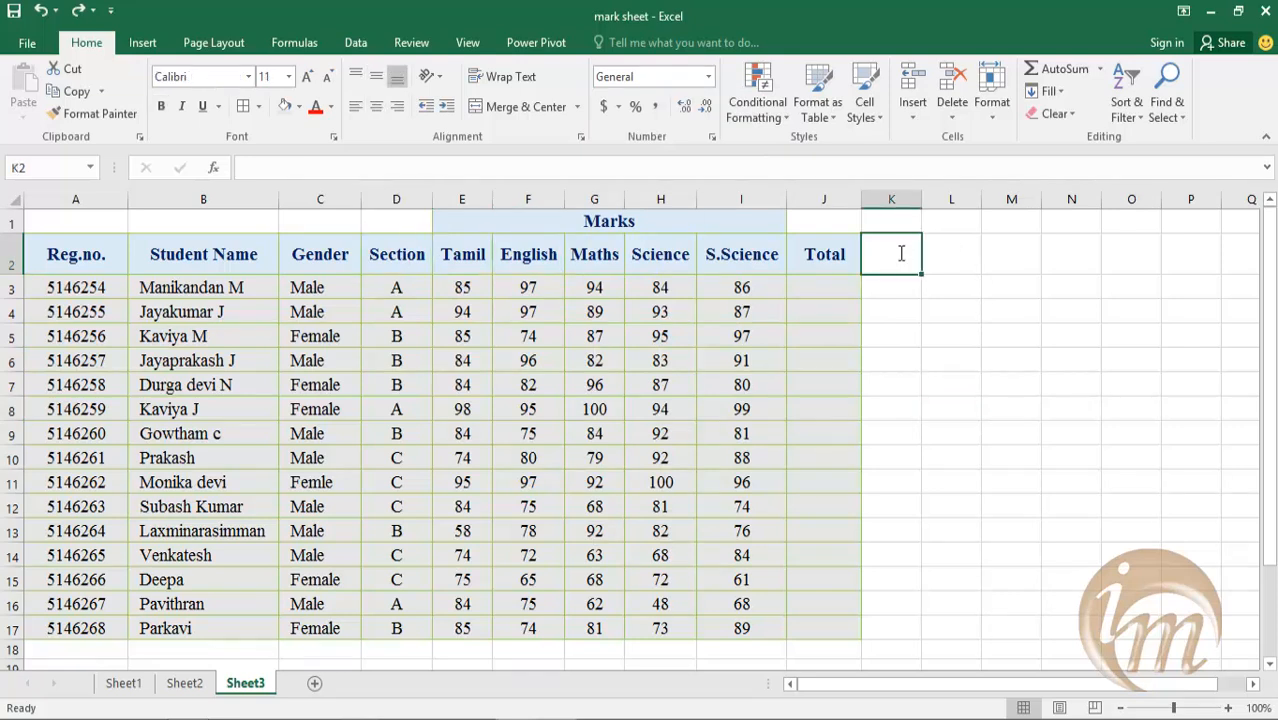
type("Dob")
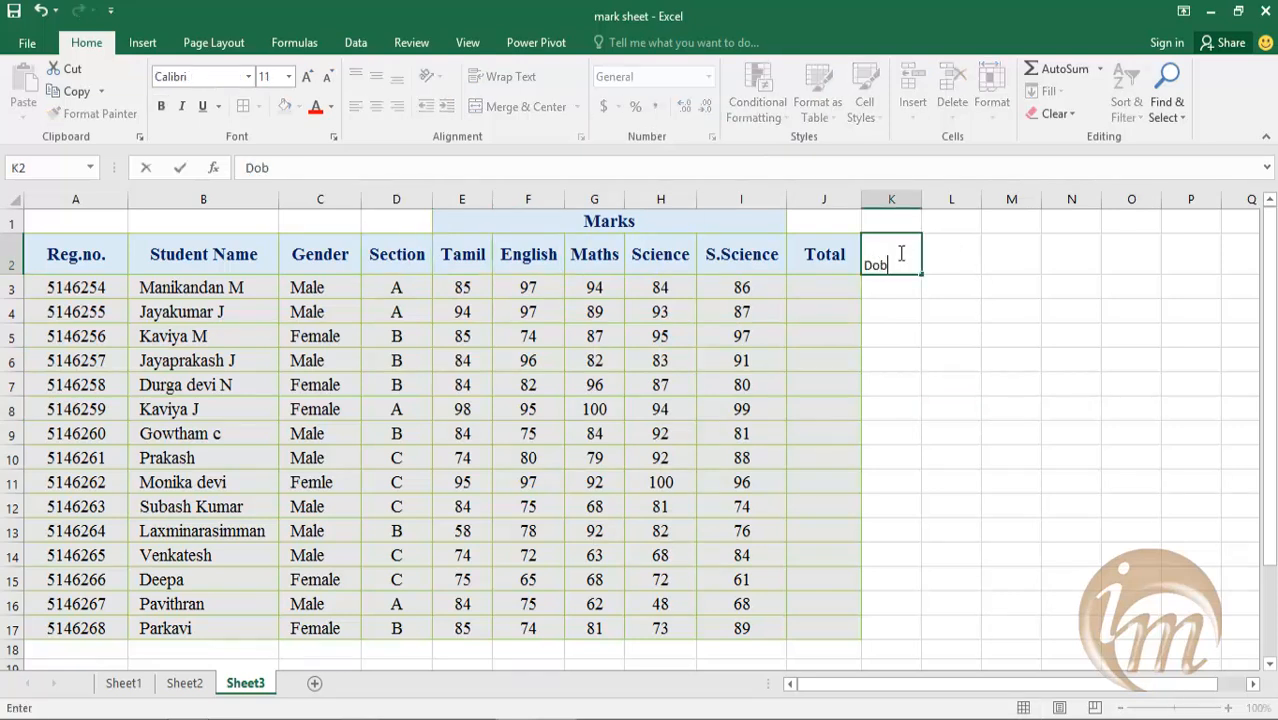
left_click(950, 408)
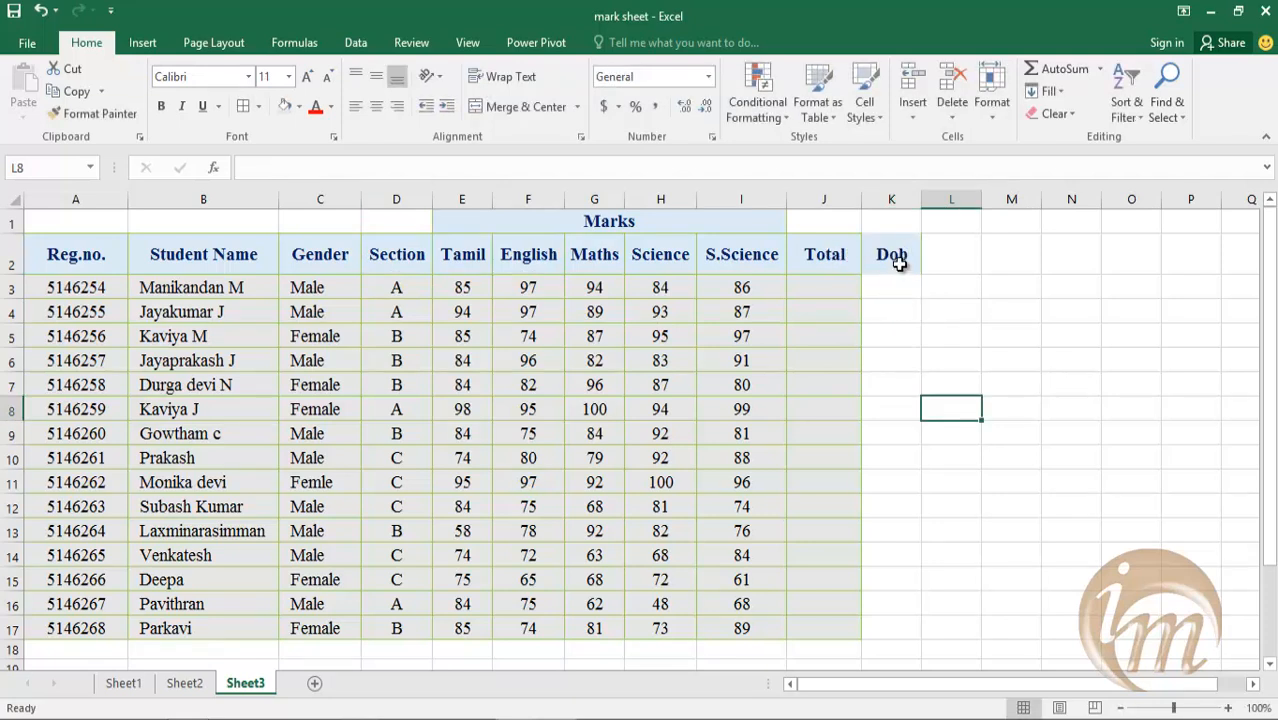
left_click(901, 257)
double_click(901, 257)
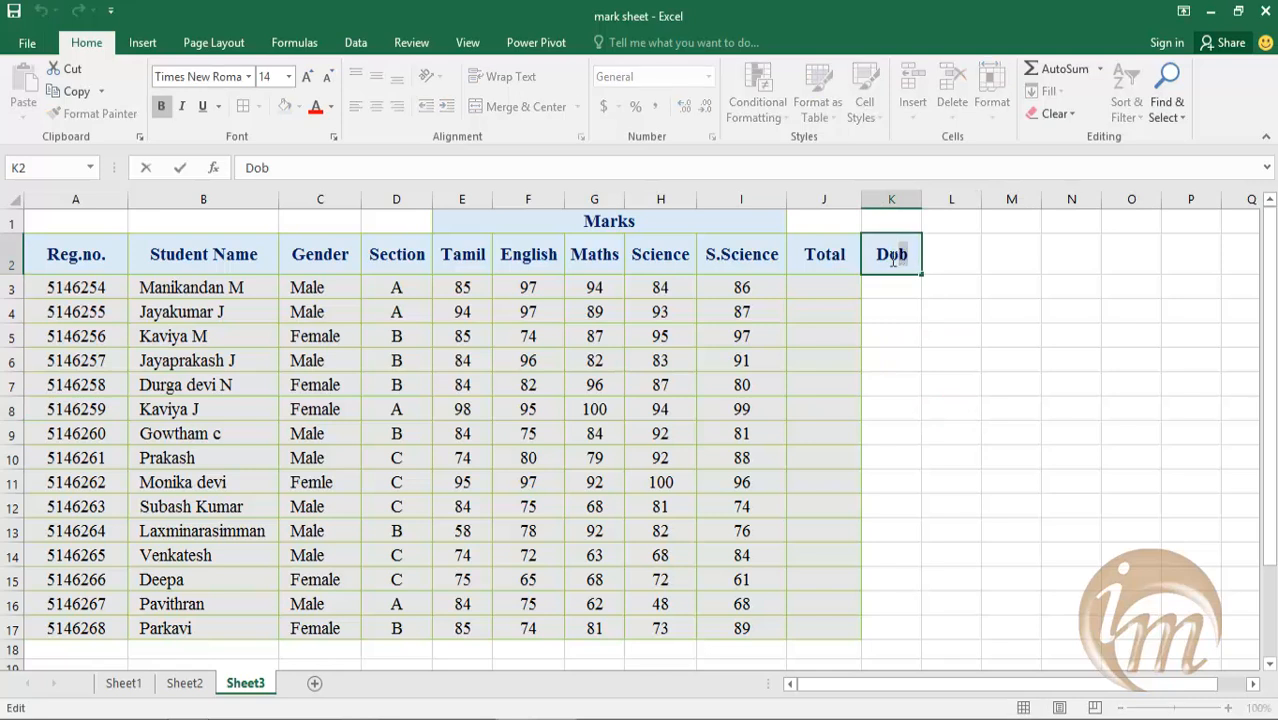
left_click_drag(905, 258, 892, 258)
type("OB")
left_click(468, 312)
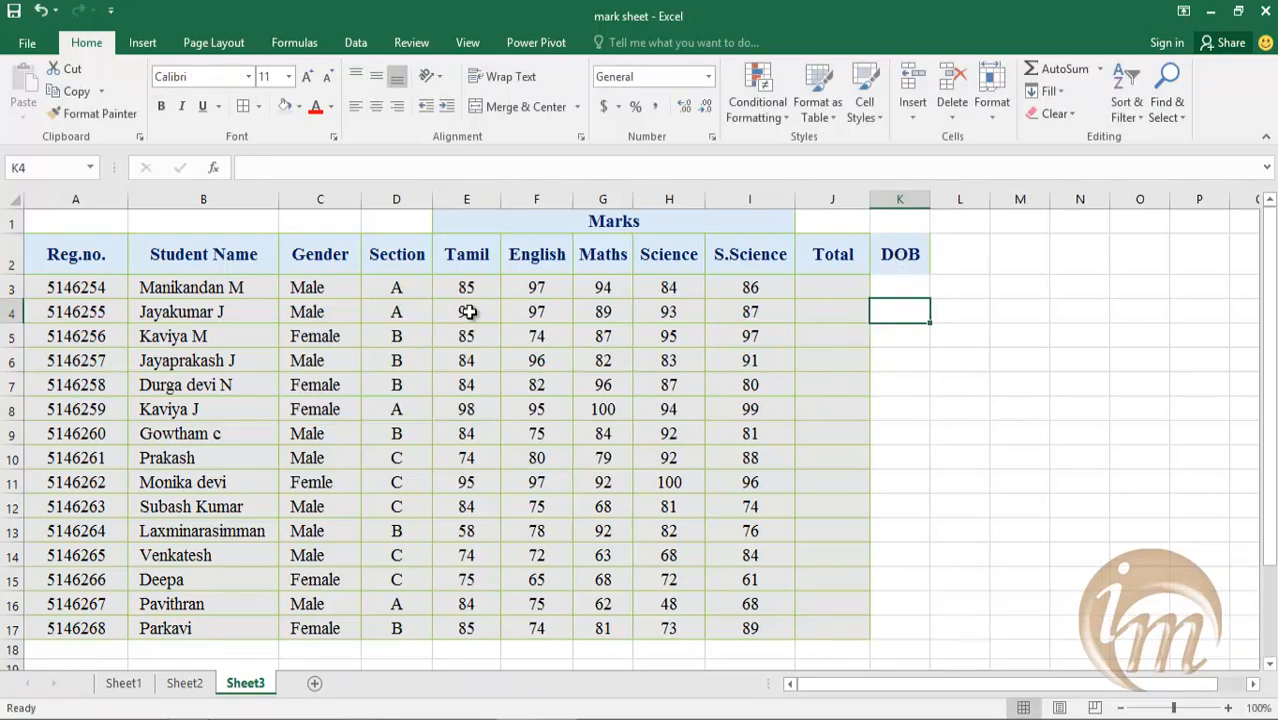
Step: Enter only a birth year in K4 under the DOB heading
left_click(892, 292)
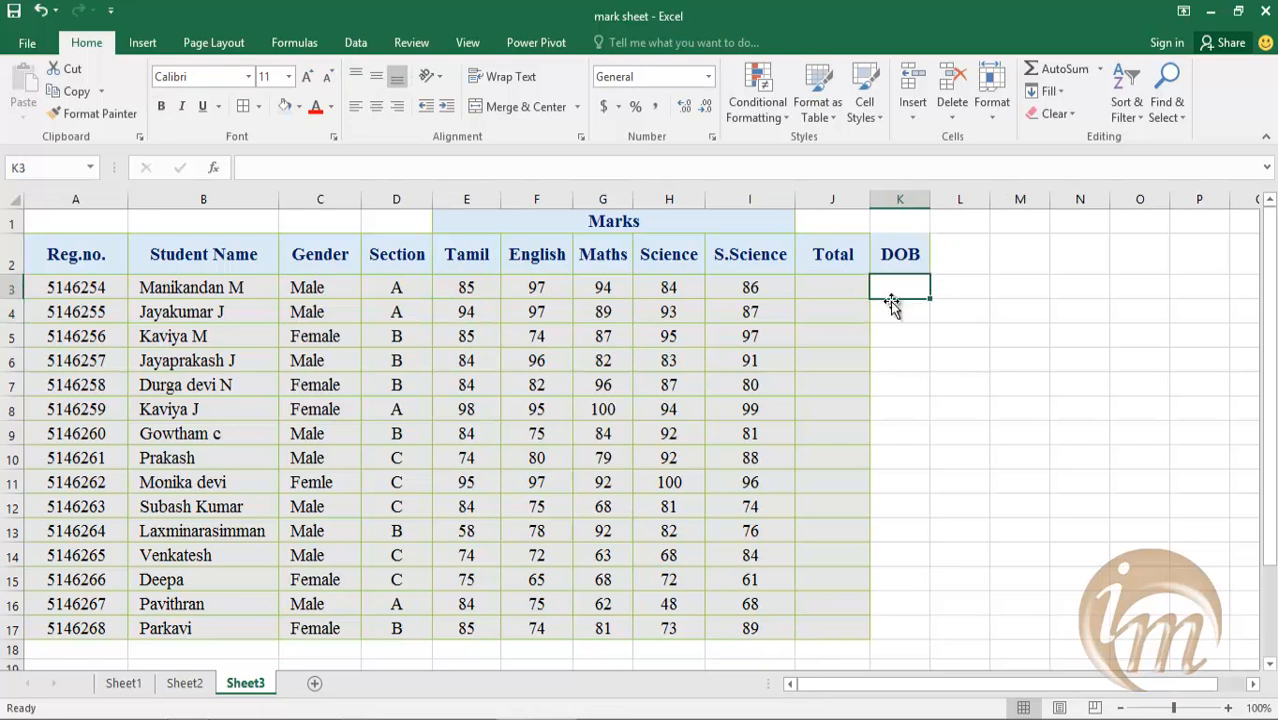
left_click(889, 308)
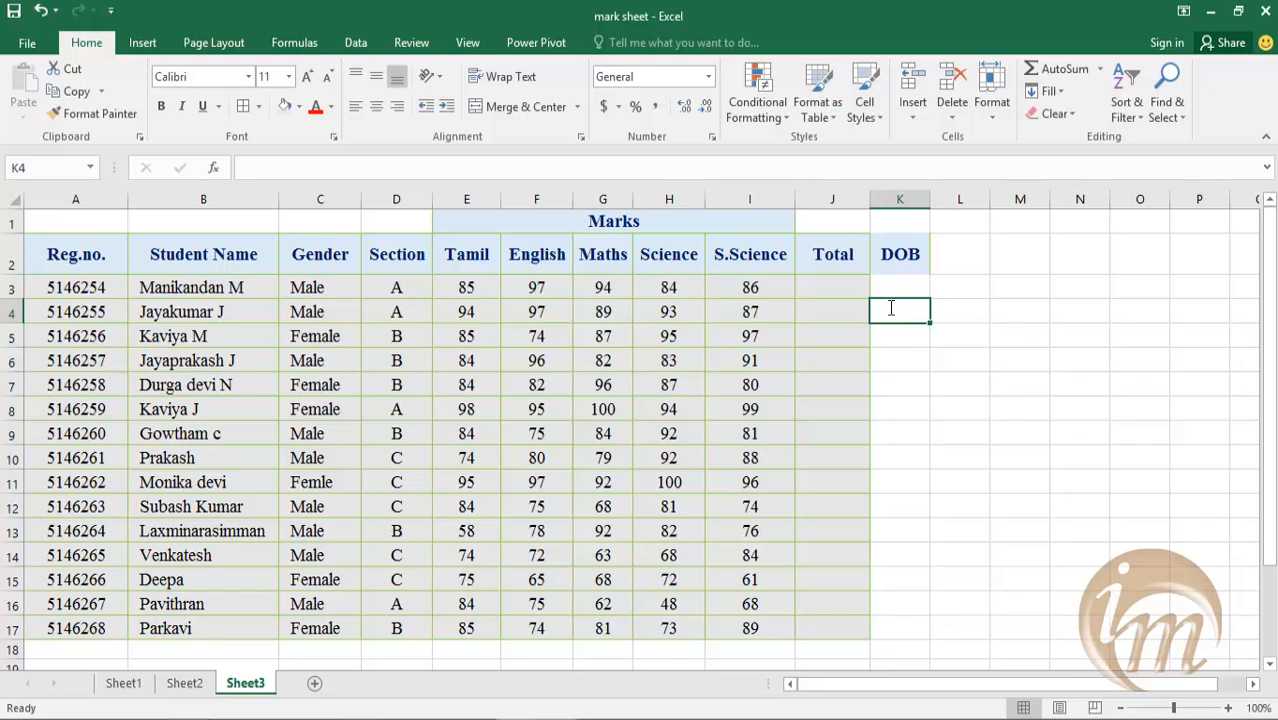
type("199")
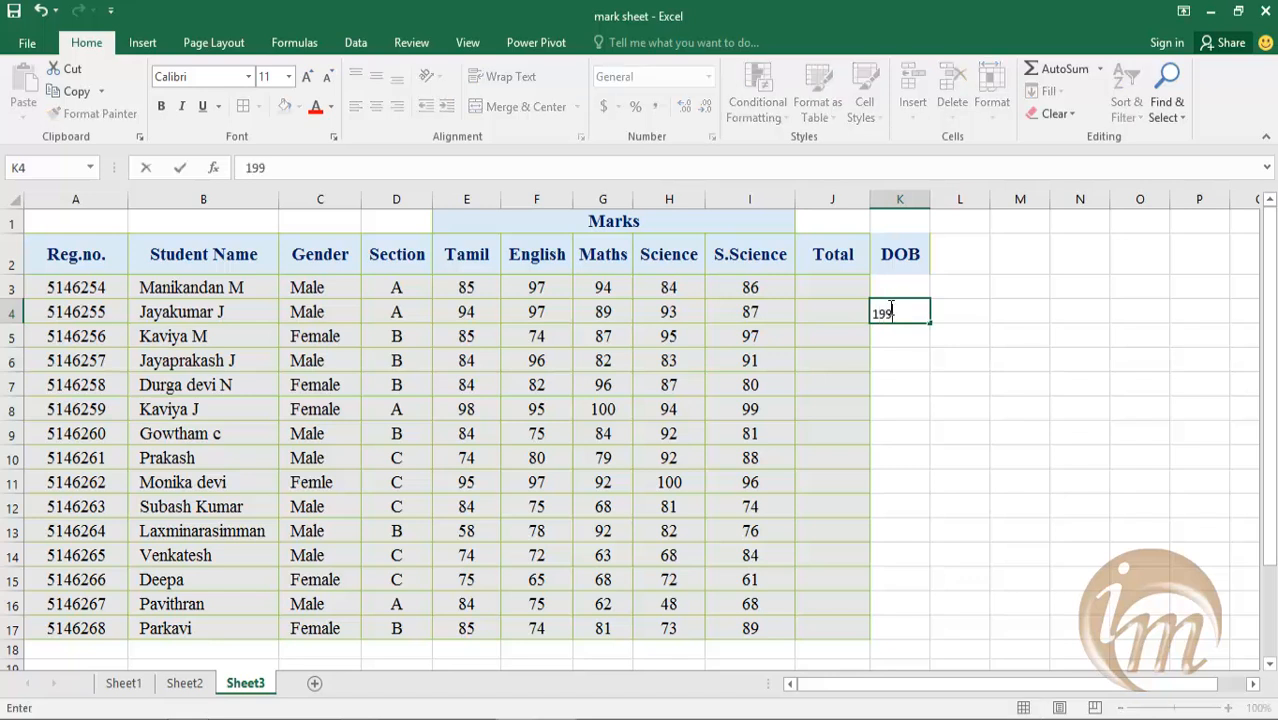
type("2")
key("Return")
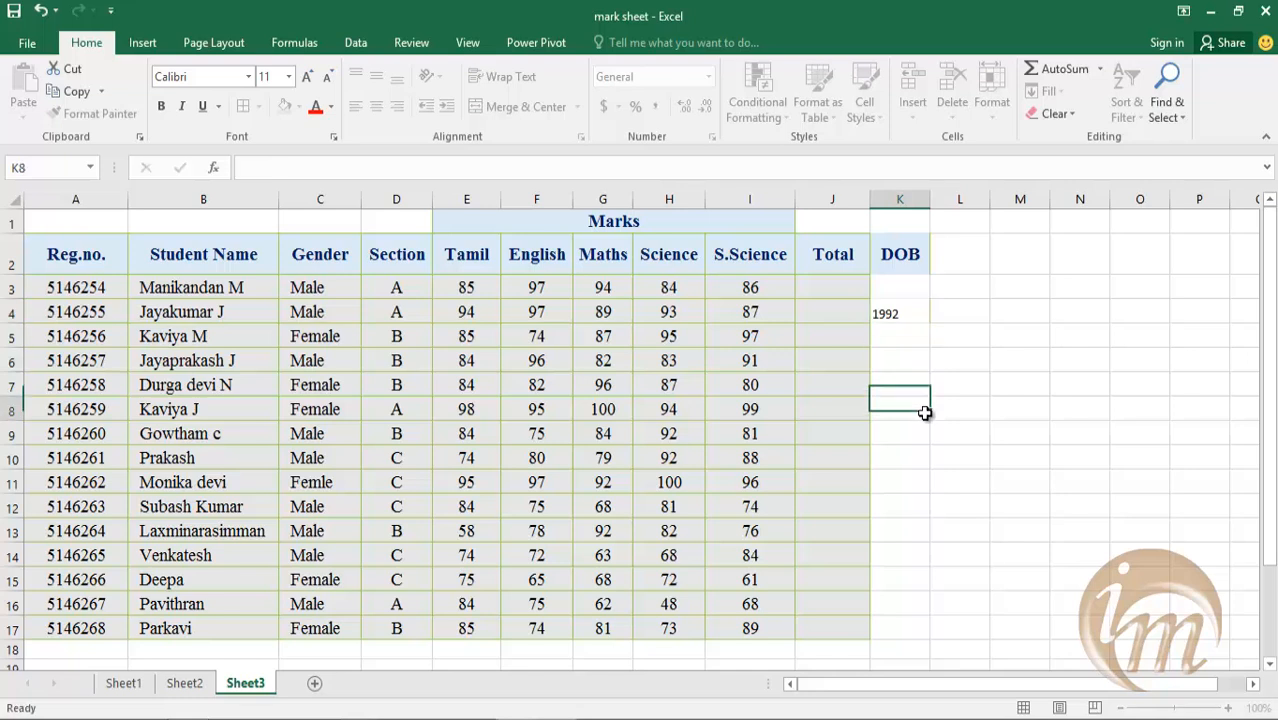
left_click(920, 412)
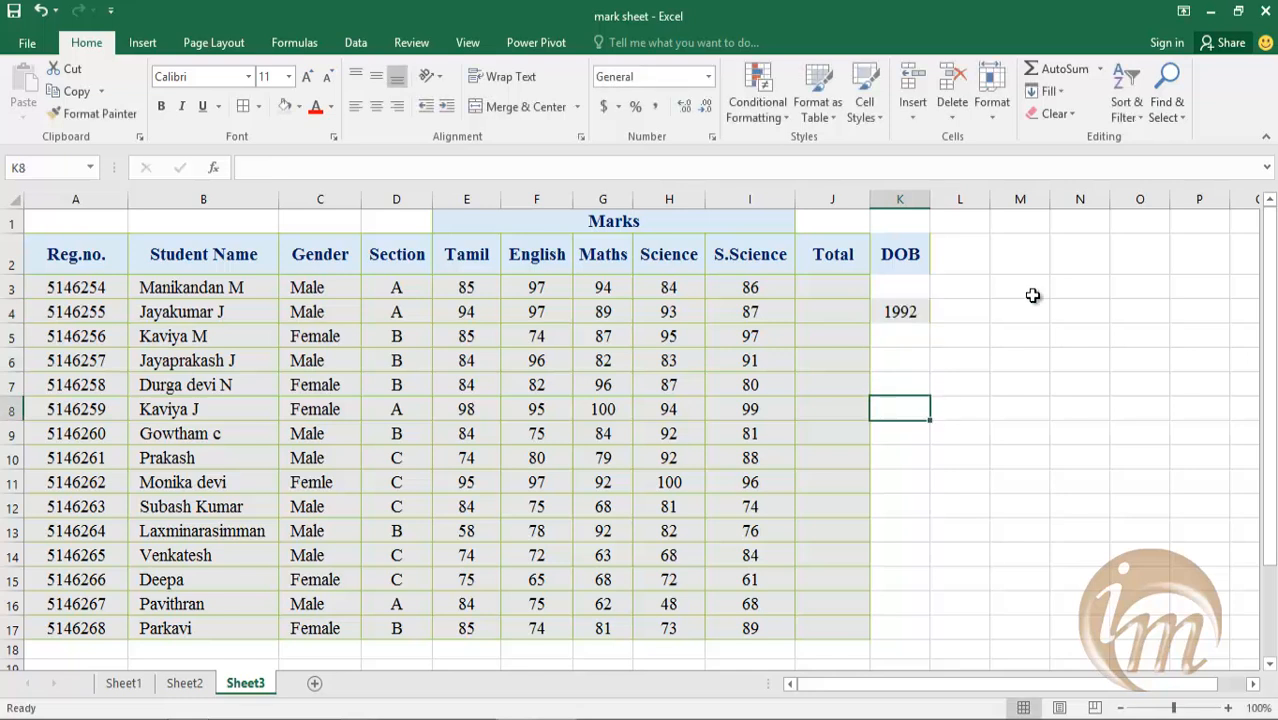
Step: Format K4 as Short Date and widen column K to fit the date
left_click(906, 312)
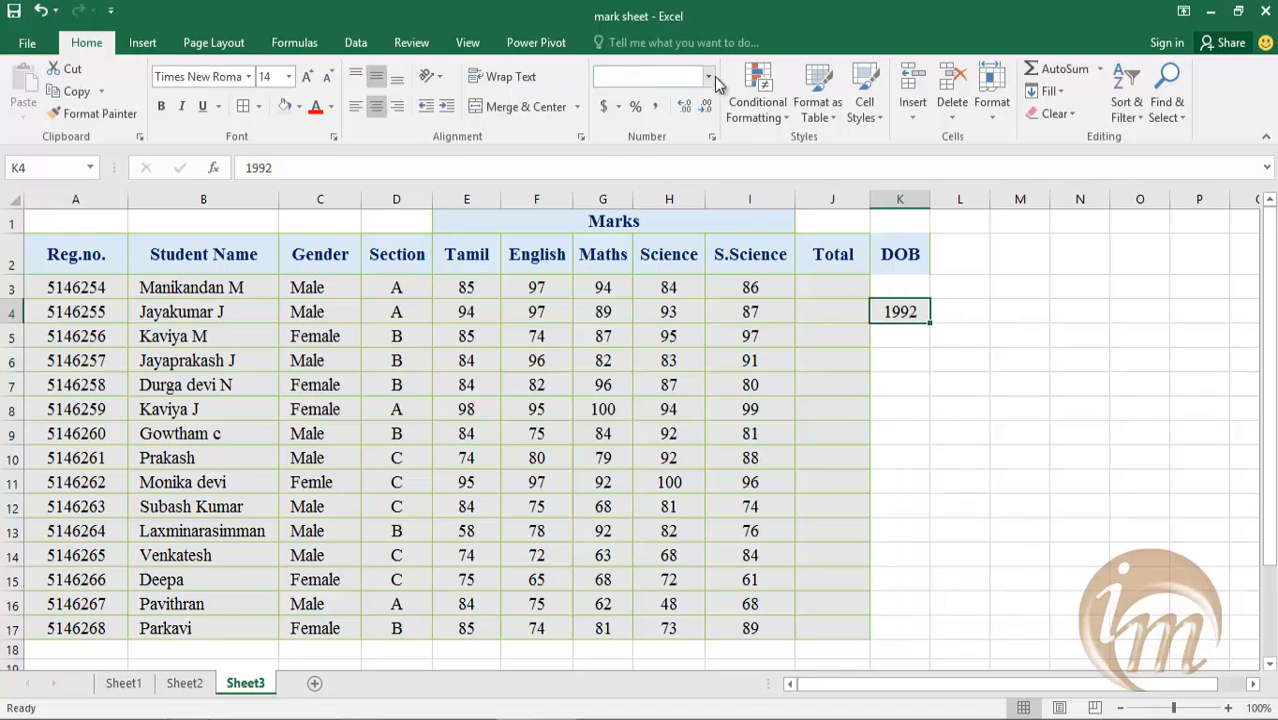
left_click(711, 76)
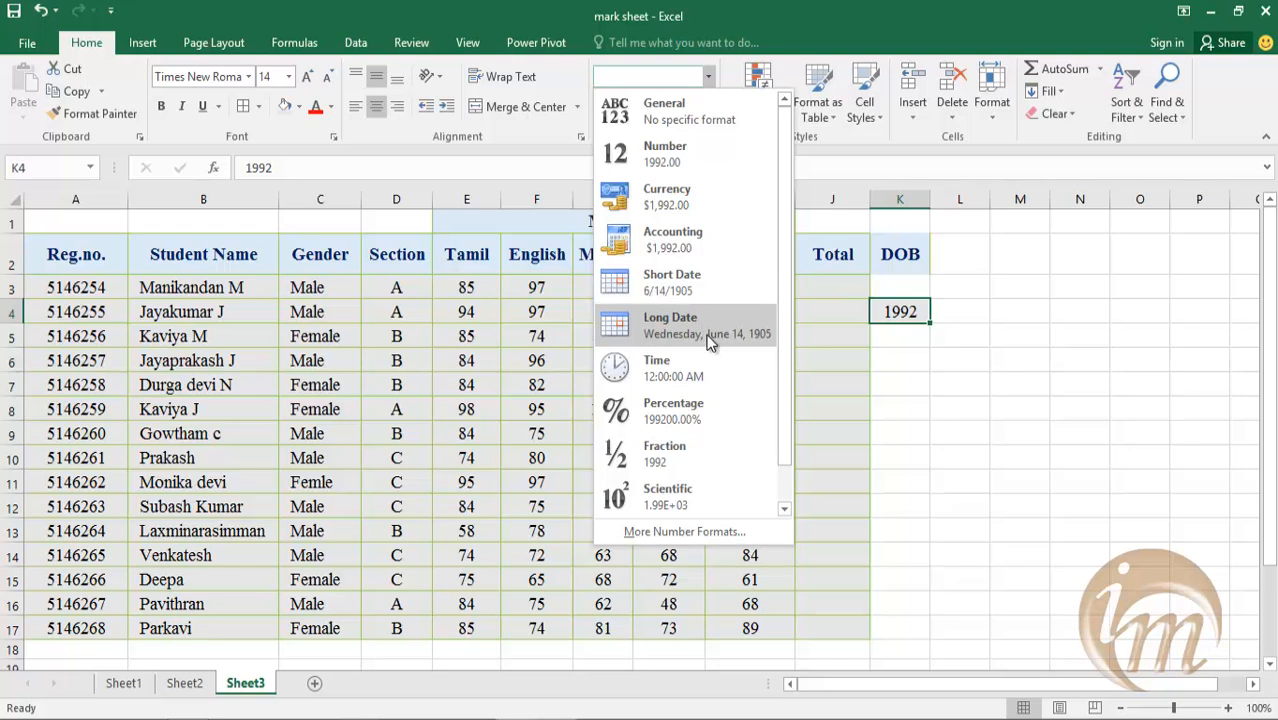
left_click(688, 286)
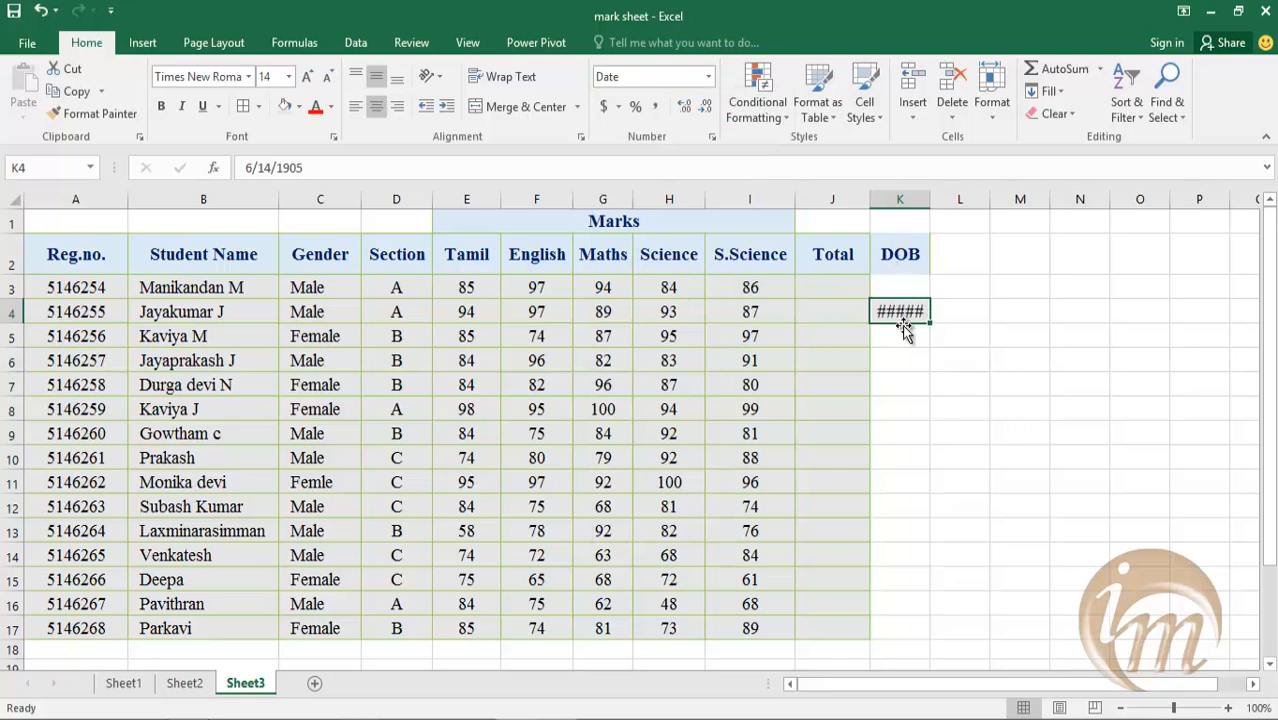
left_click_drag(930, 199, 992, 212)
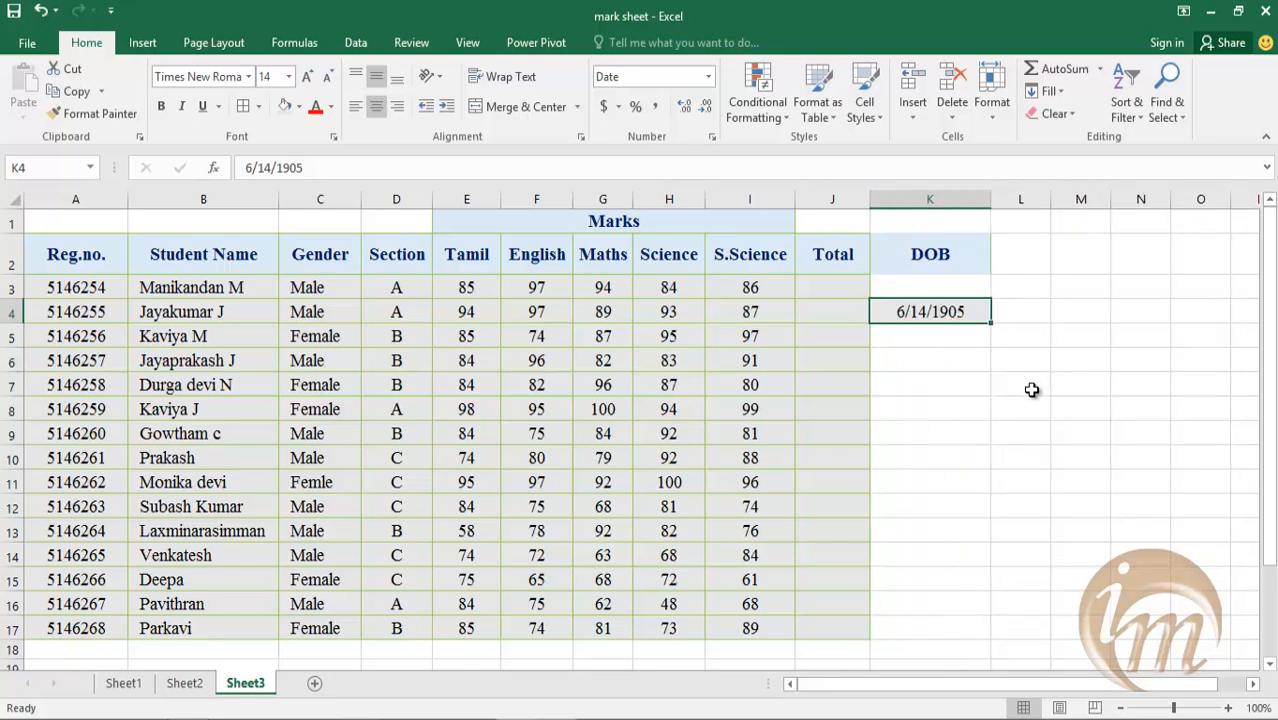
Step: Edit the date in K4 to the student's full date of birth in day/month/year order
double_click(907, 312)
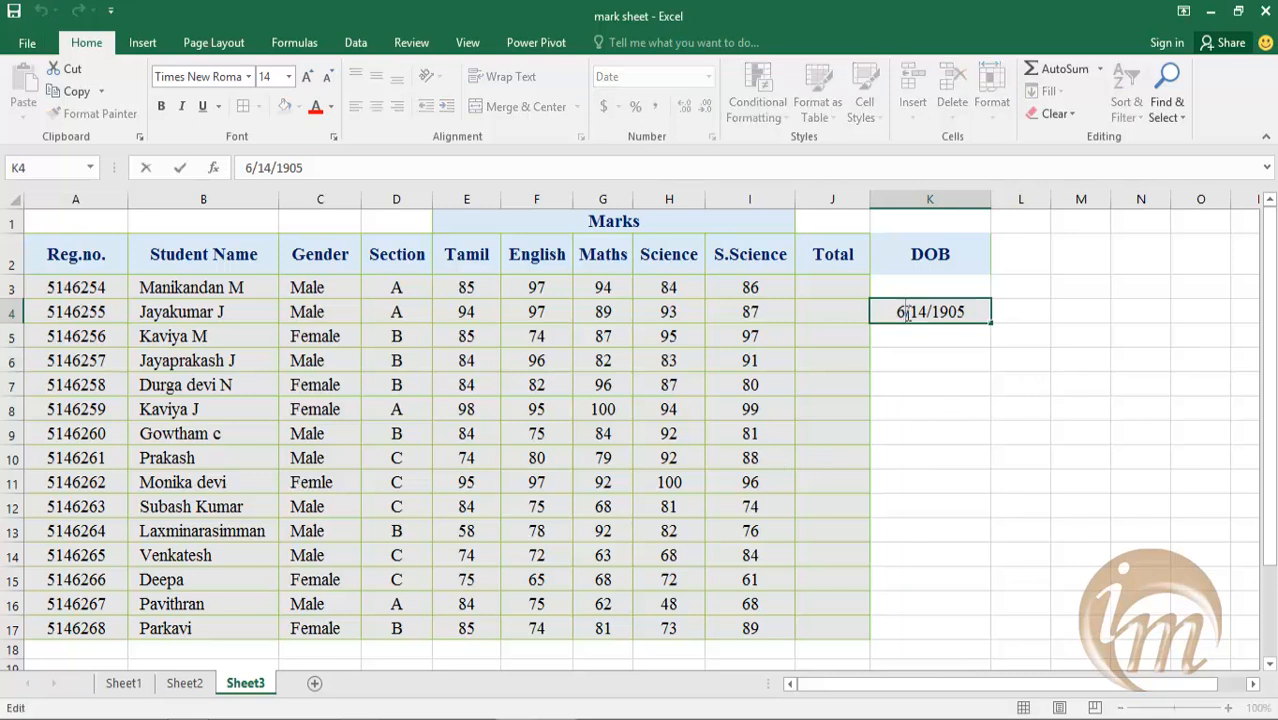
key("BackSpace")
type("12")
key("BackSpace")
key("BackSpace")
type("22")
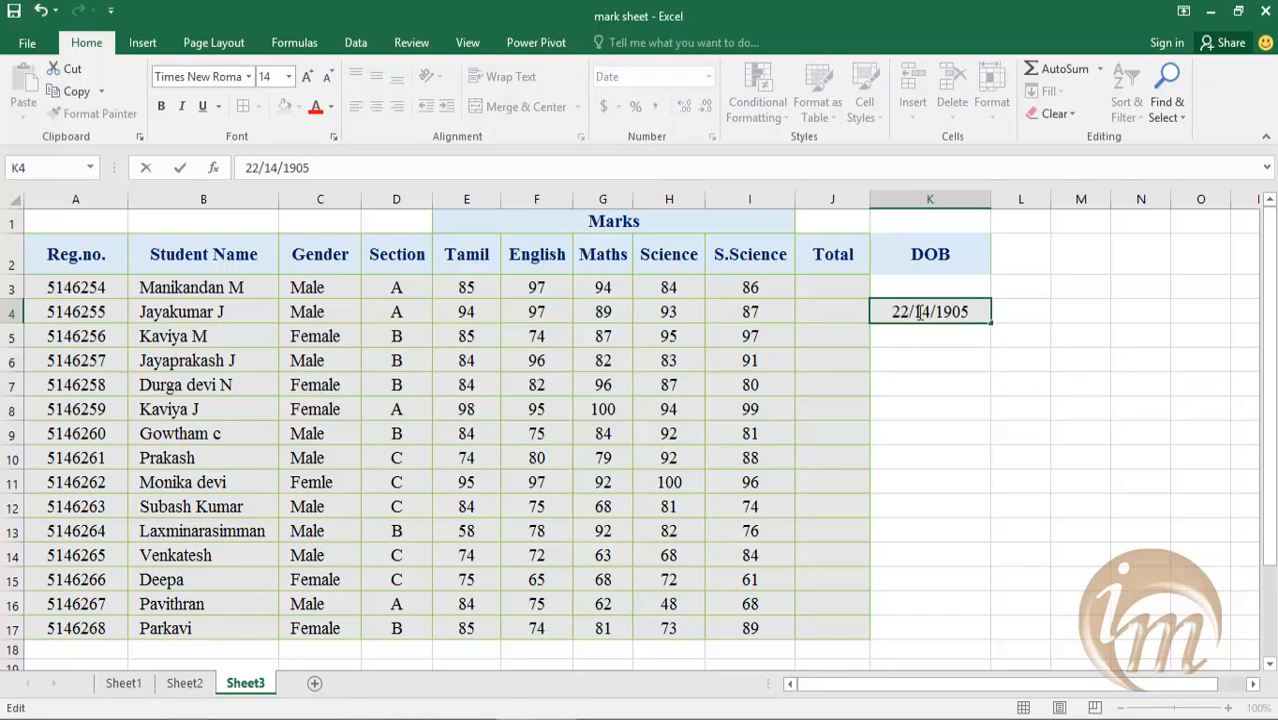
left_click(920, 312)
key("BackSpace")
key("Delete")
key("Delete")
type("05/")
left_click(977, 311)
key("BackSpace")
key("BackSpace")
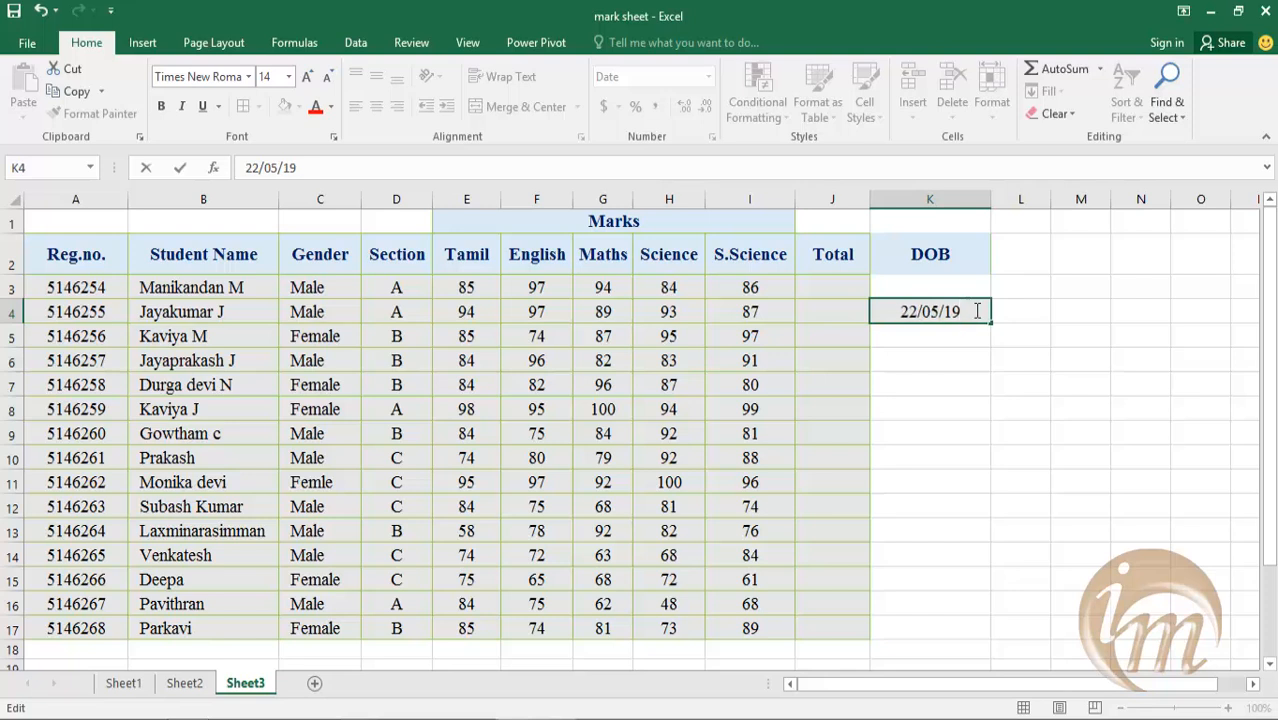
type("93")
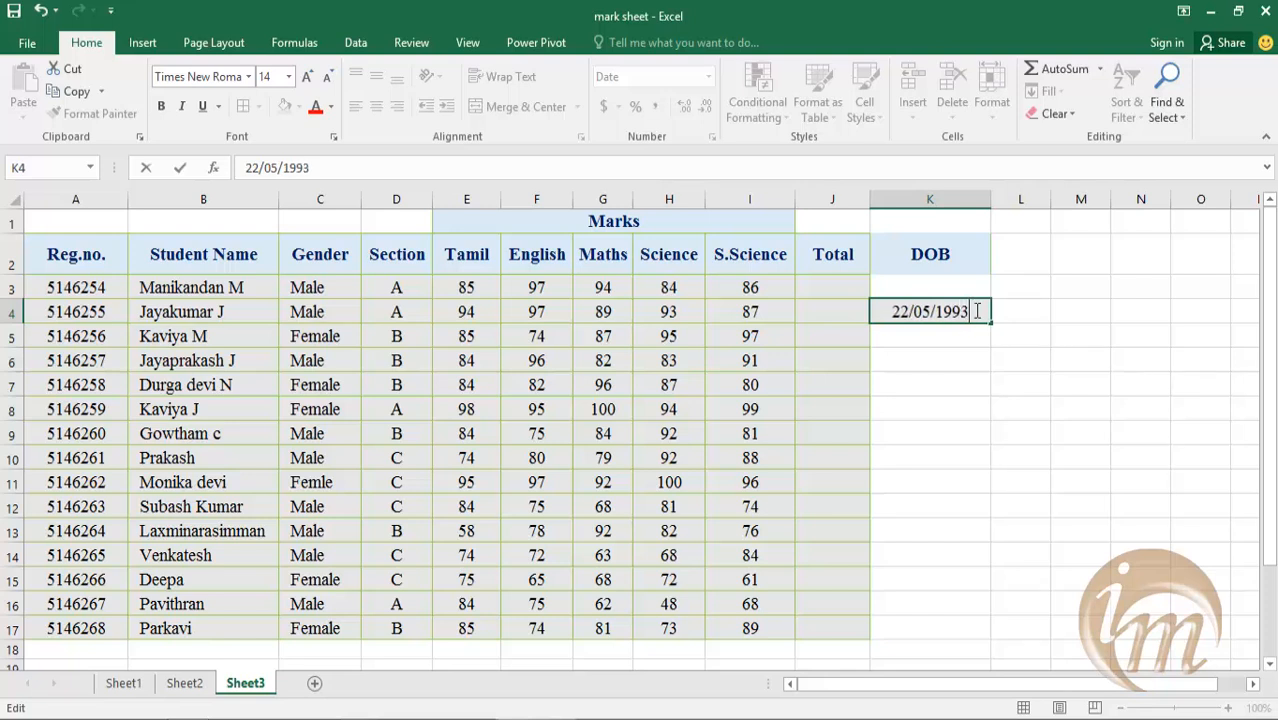
key("Return")
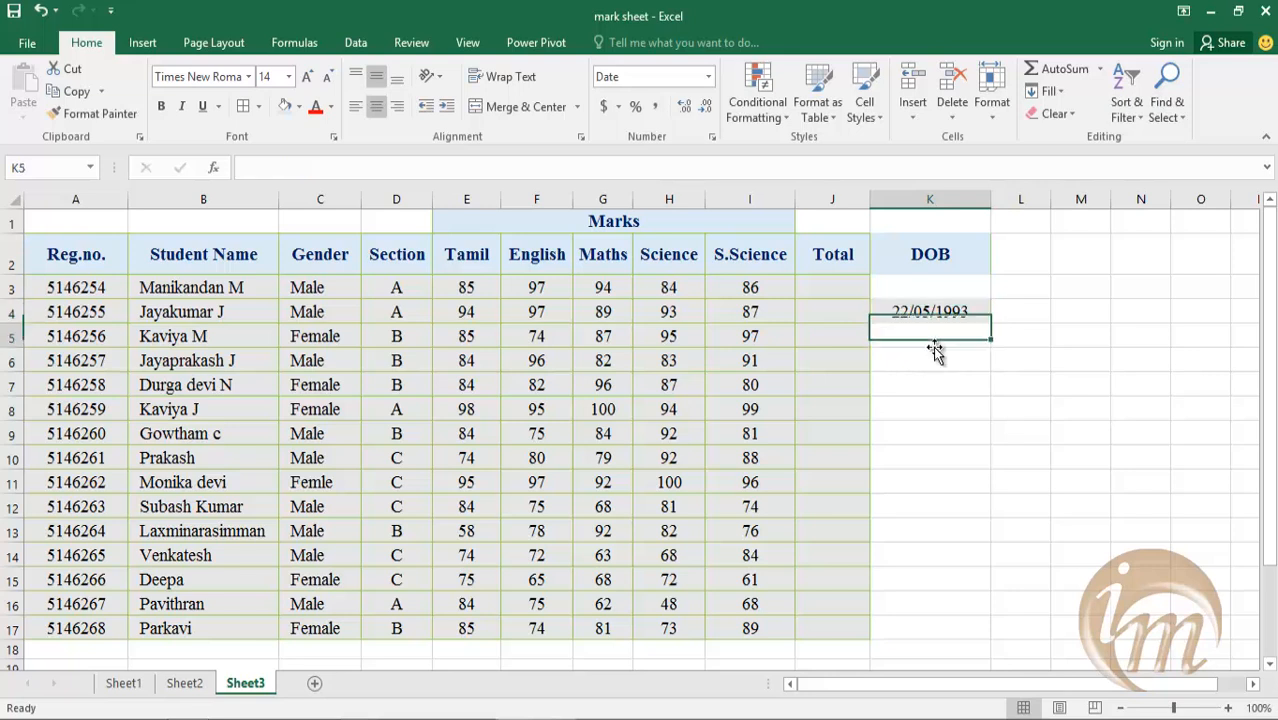
left_click(931, 451)
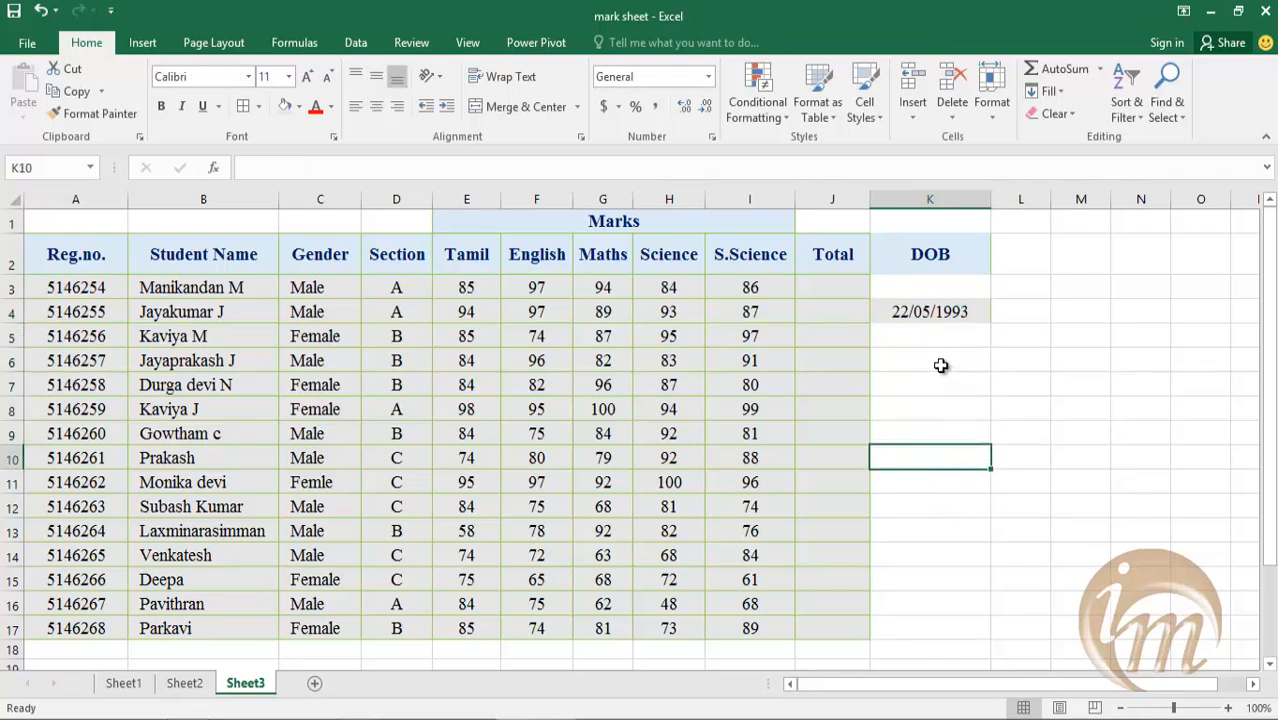
Step: Enter only a birth year in K5 of the DOB column
left_click(909, 341)
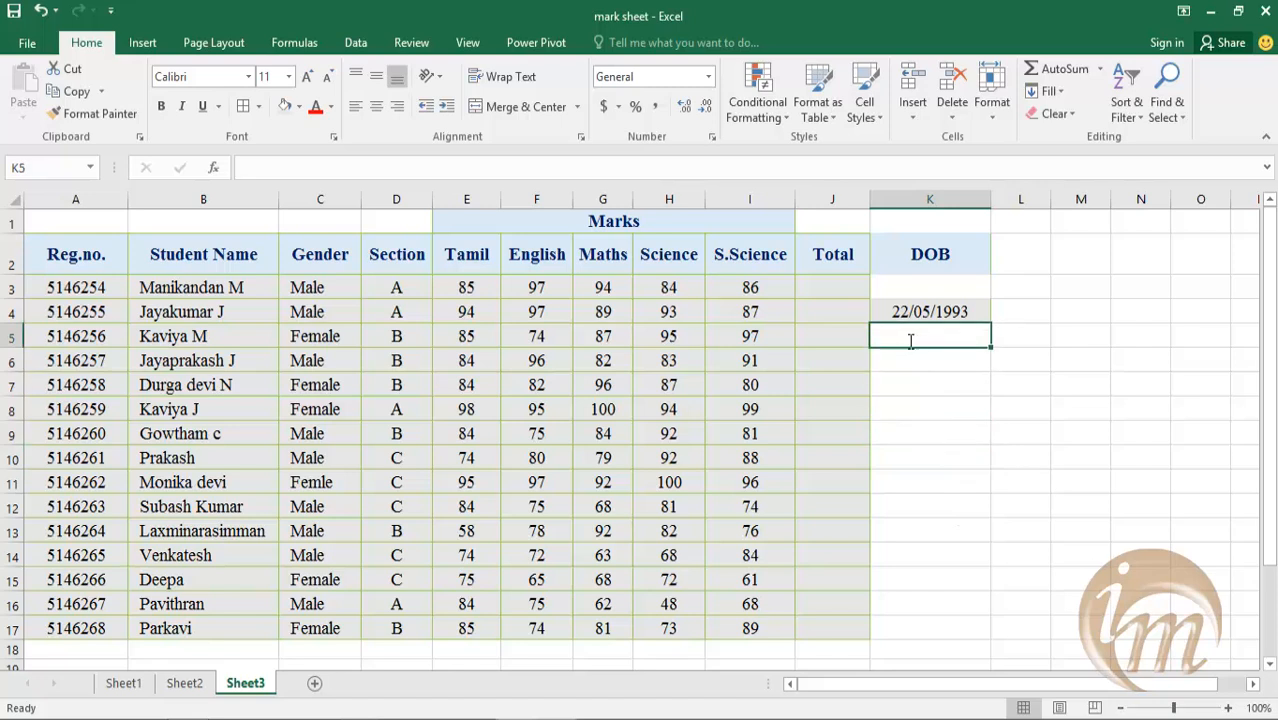
type("1992")
key("BackSpace")
type("8")
left_click(888, 455)
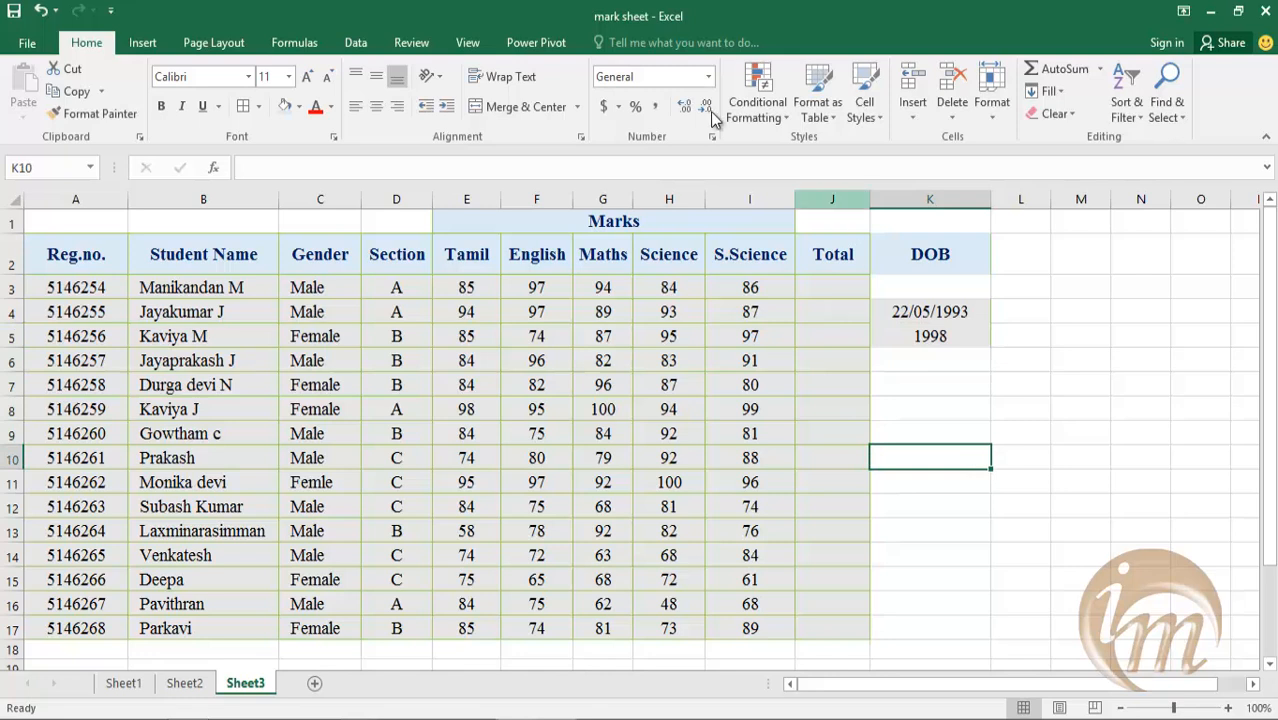
Step: Format K5 as Long Date and widen column K to fit the full weekday and date
left_click(894, 335)
left_click(708, 76)
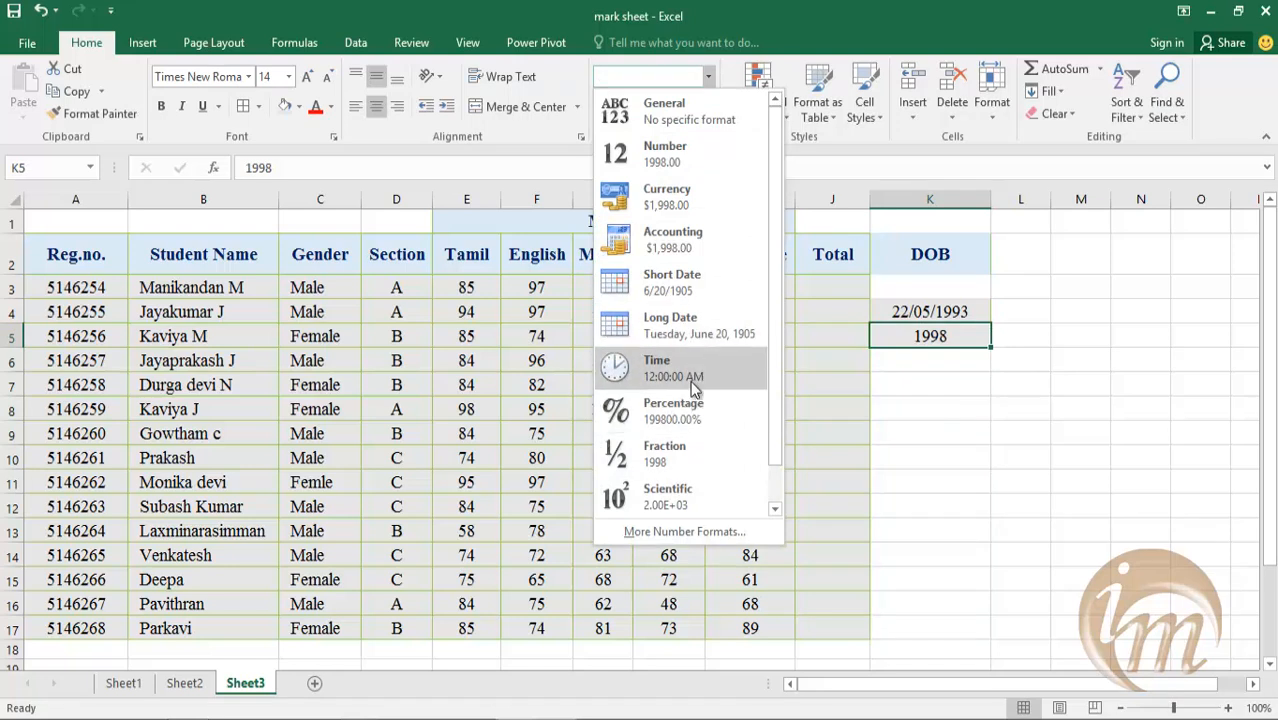
left_click(688, 334)
left_click_drag(995, 193, 1136, 194)
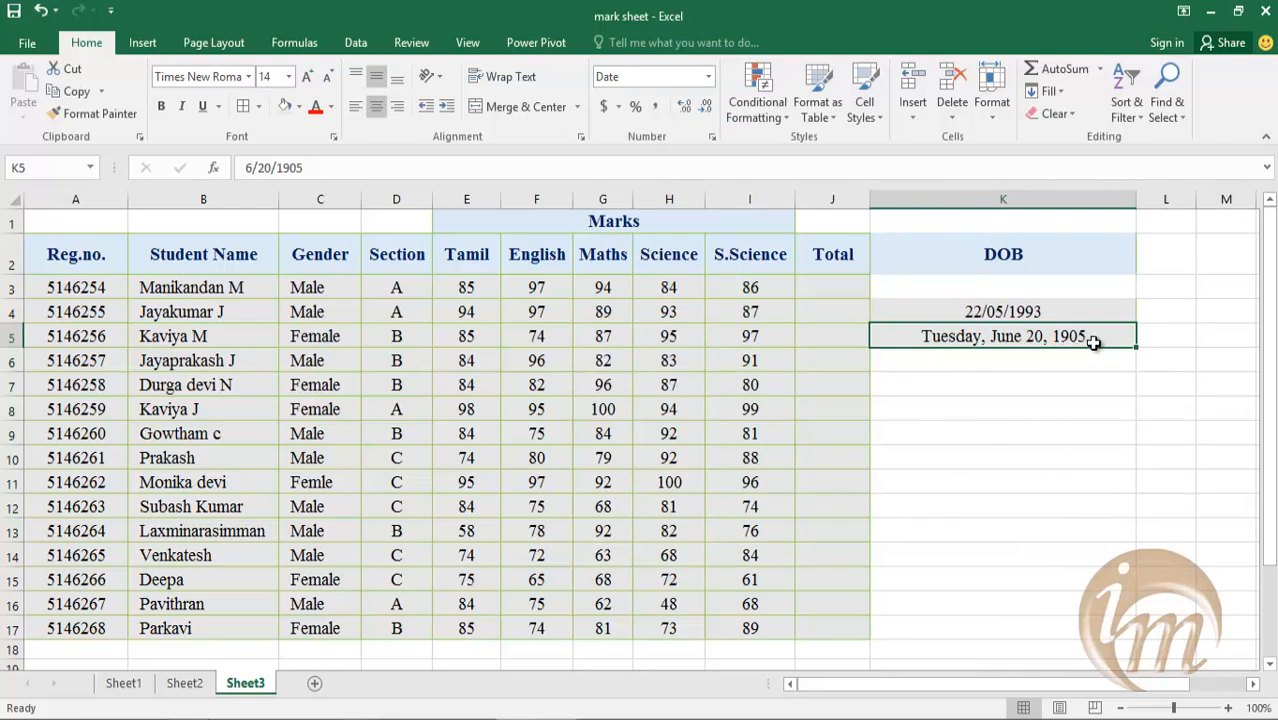
Step: Edit the date in K5 to the student's full date of birth in day/month/year order
double_click(1036, 337)
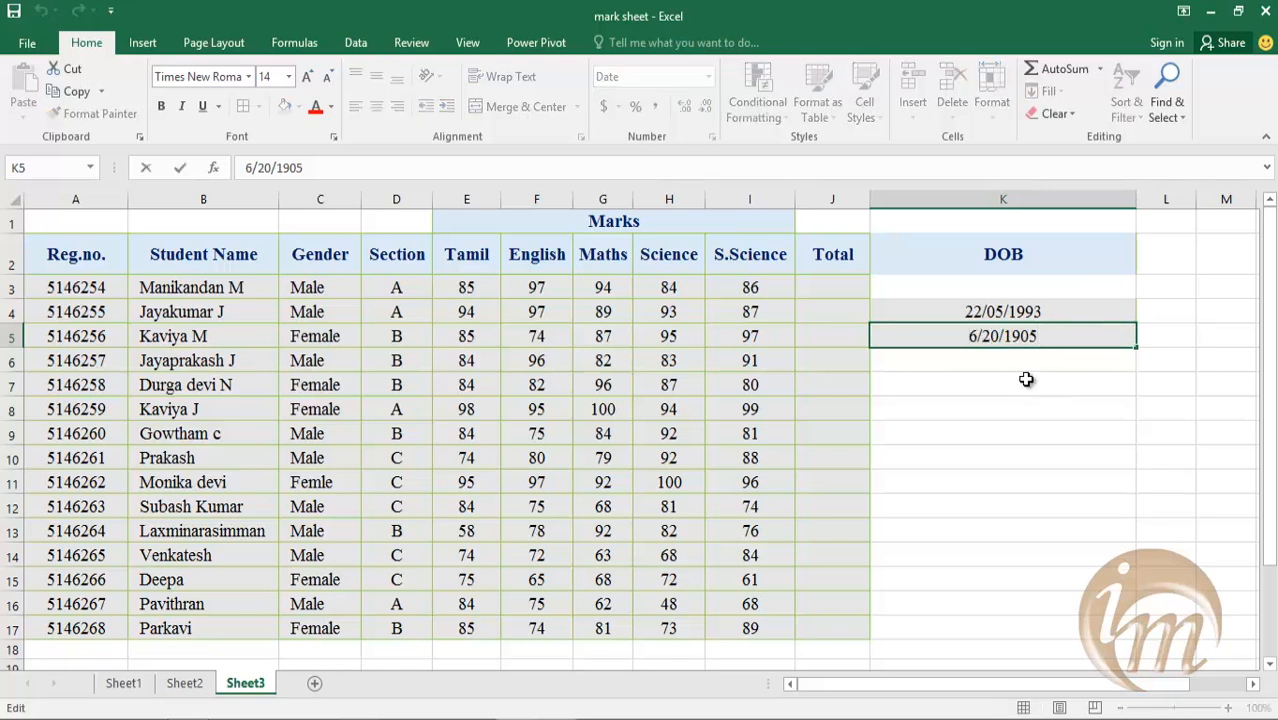
left_click(970, 338)
key("Delete")
type("17")
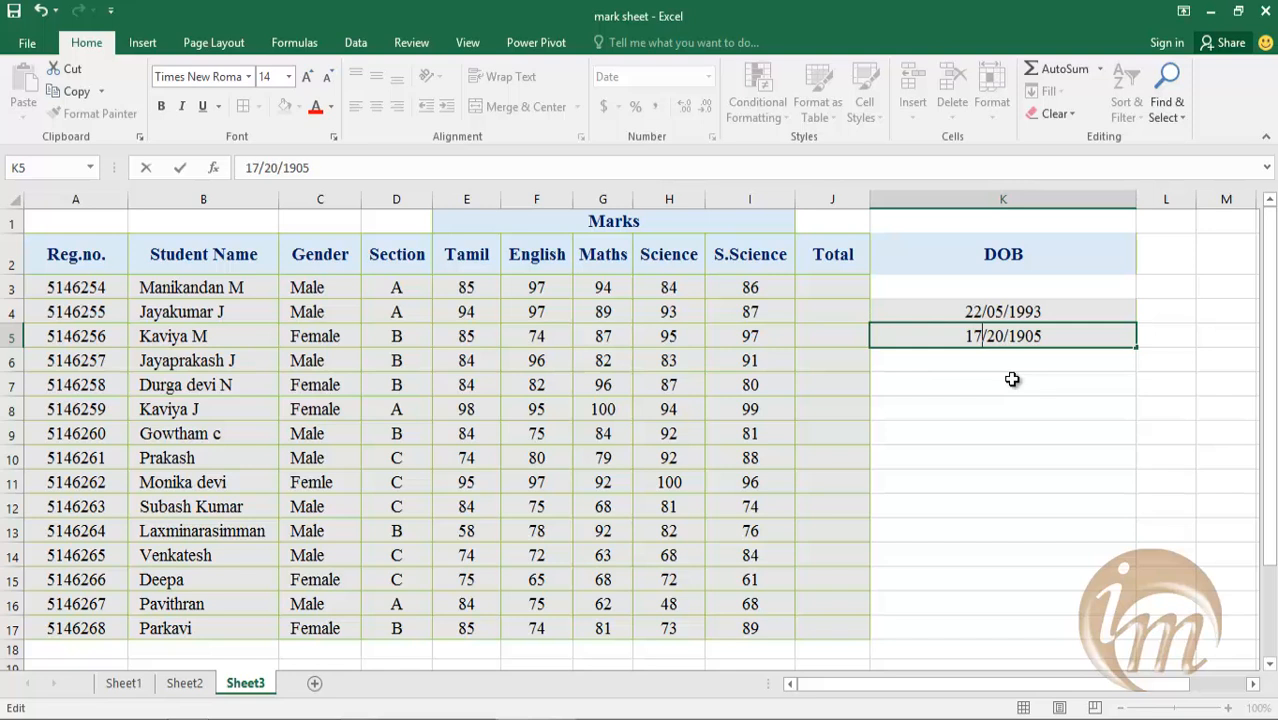
double_click(990, 339)
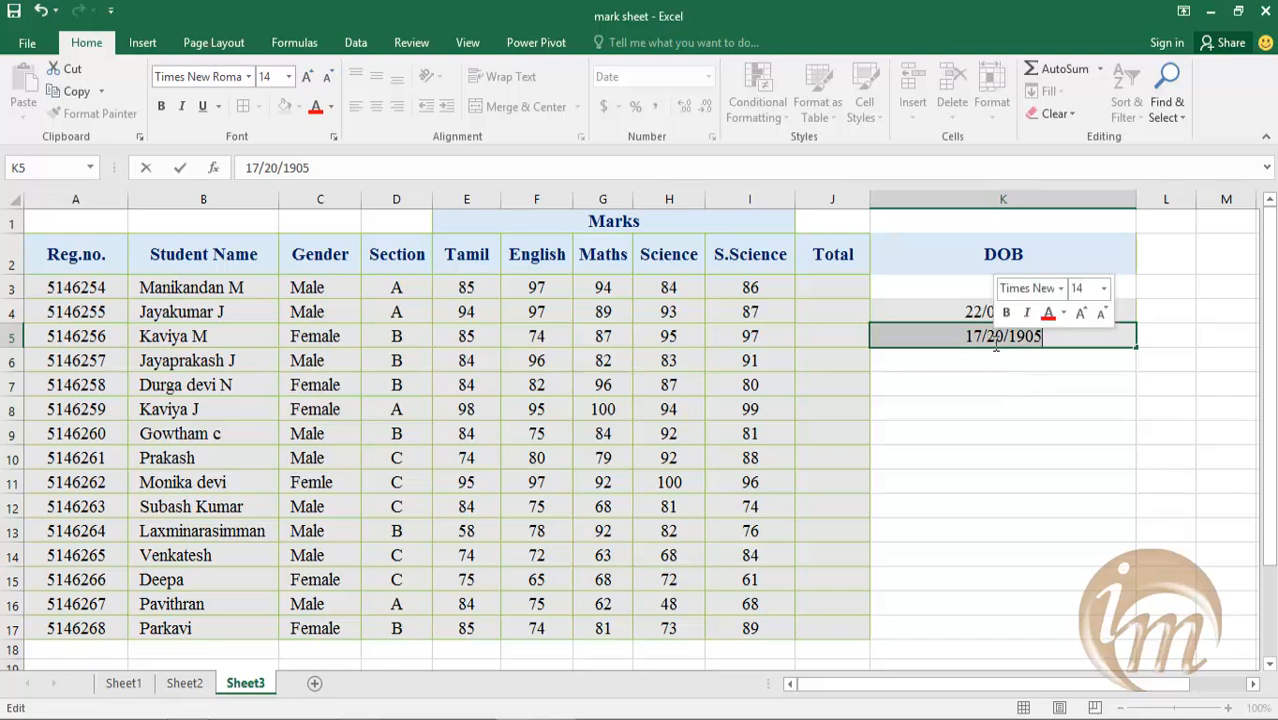
left_click(1000, 340)
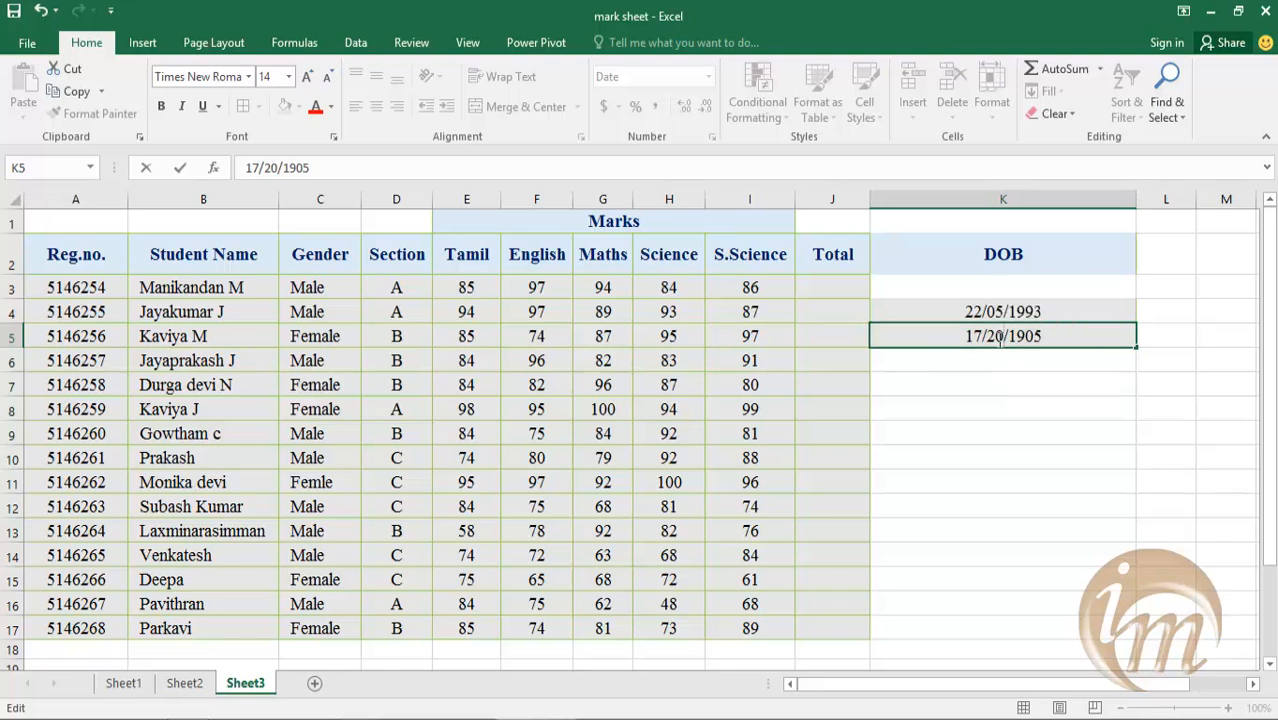
key("BackSpace")
key("BackSpace")
type("06")
left_click(1047, 337)
key("BackSpace")
key("BackSpace")
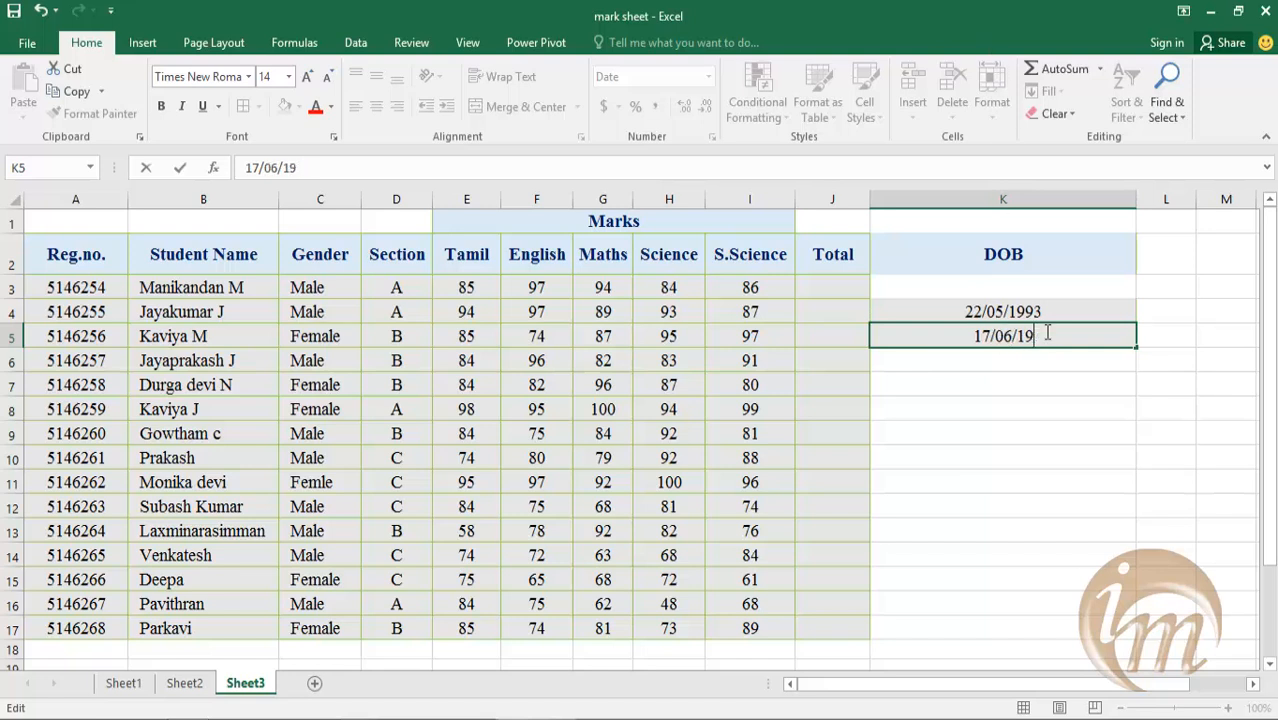
type("98")
left_click(1058, 434)
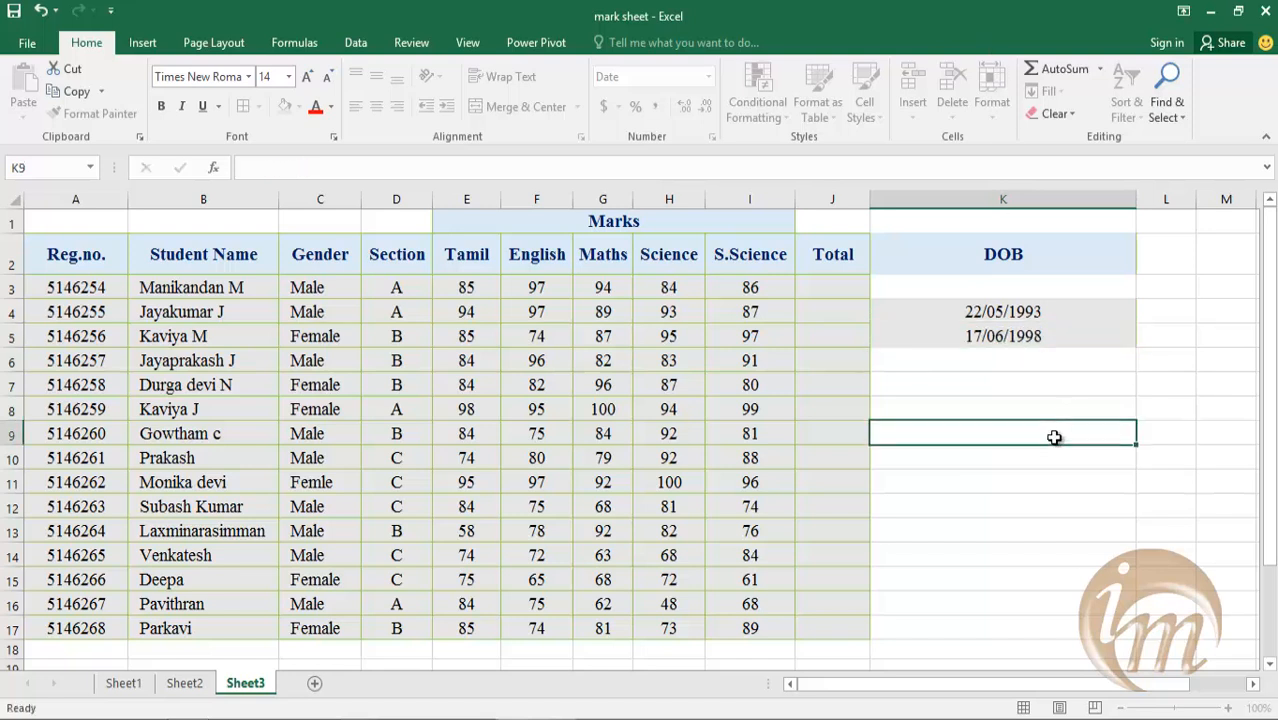
left_click(947, 340)
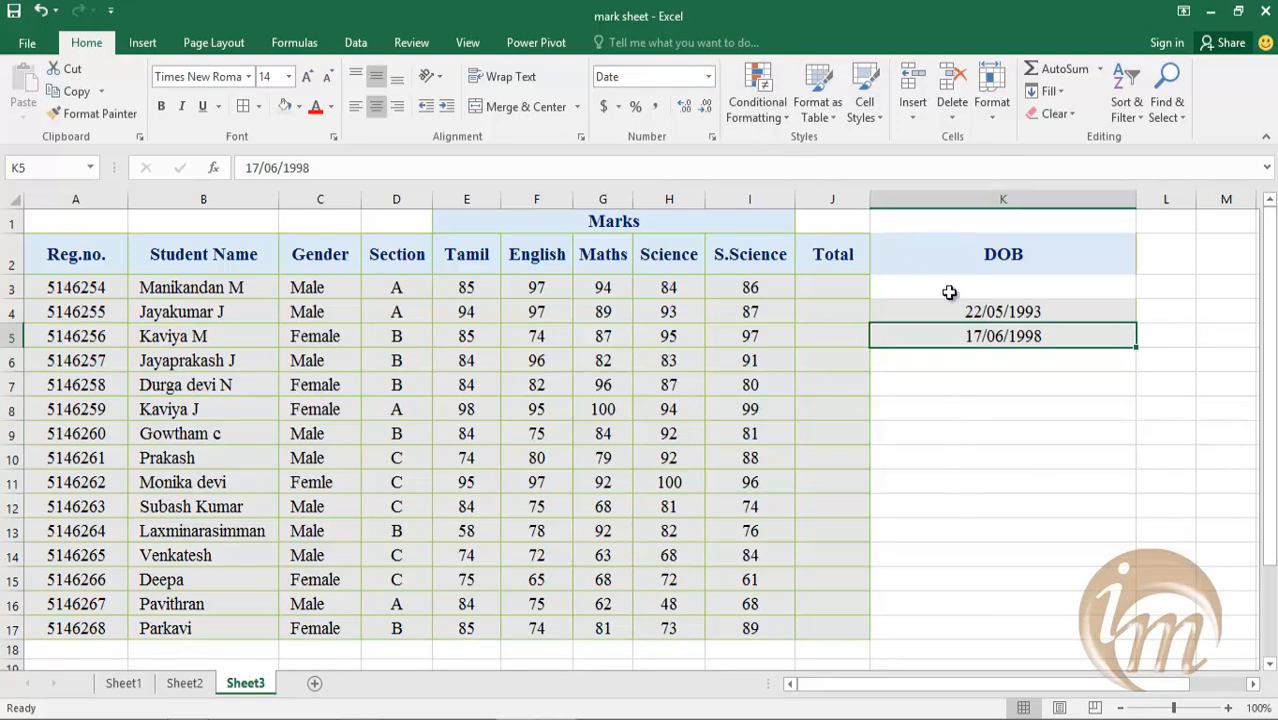
left_click(954, 382)
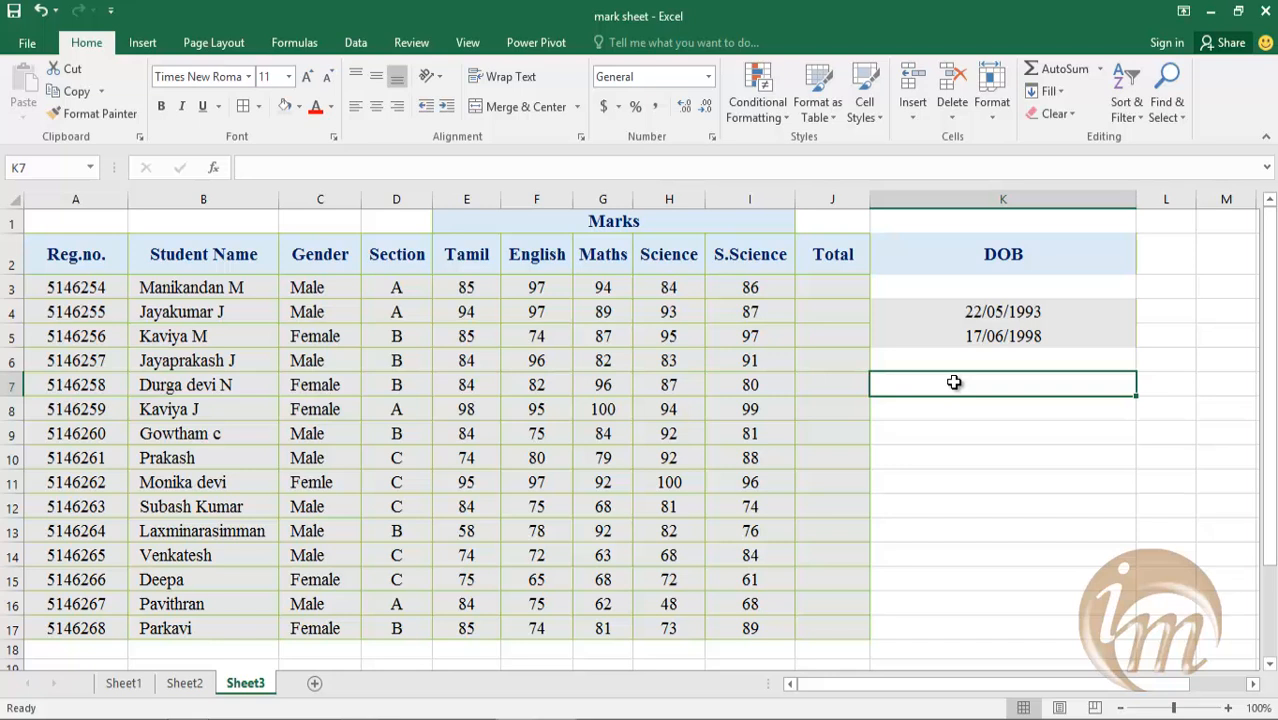
Step: Format the empty cell J19 below the table as Time and enter 12 in it
scroll(930, 500, "down", 1)
left_click(844, 581)
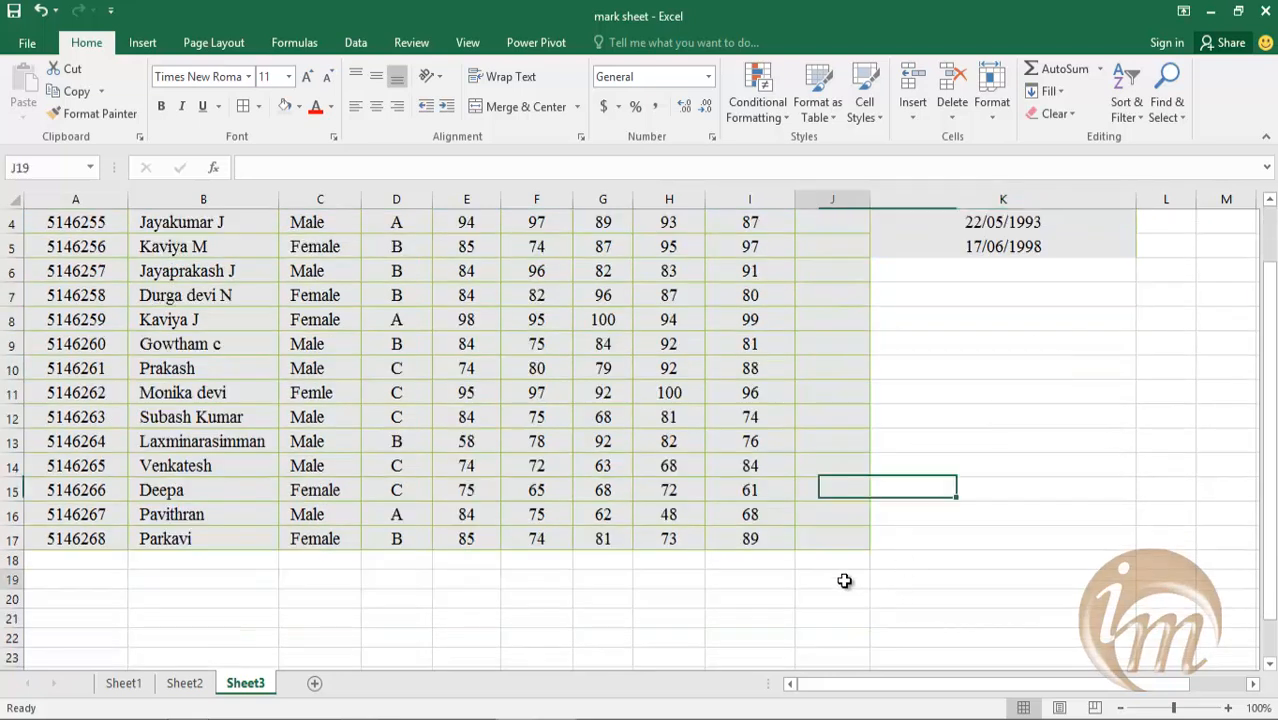
left_click(708, 77)
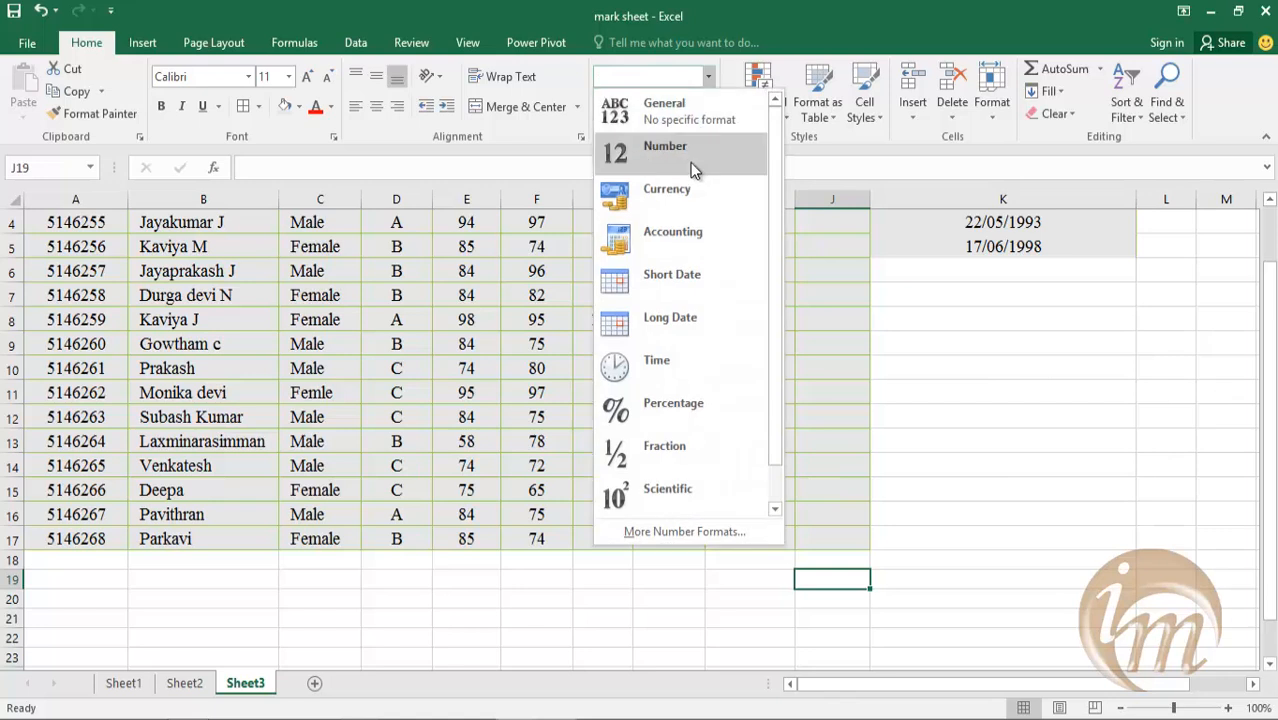
left_click(680, 360)
type("12")
left_click(900, 620)
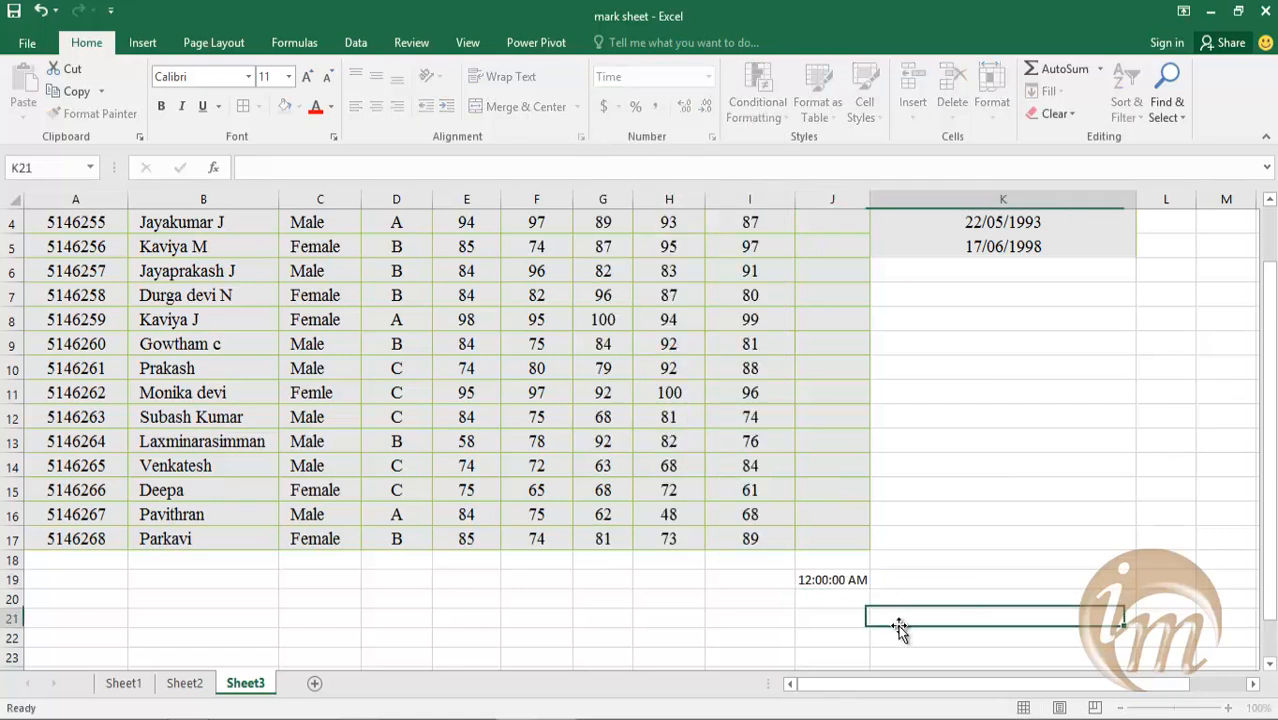
Step: Enter 4 in the empty cell K19 and try another number format on it
left_click(920, 579)
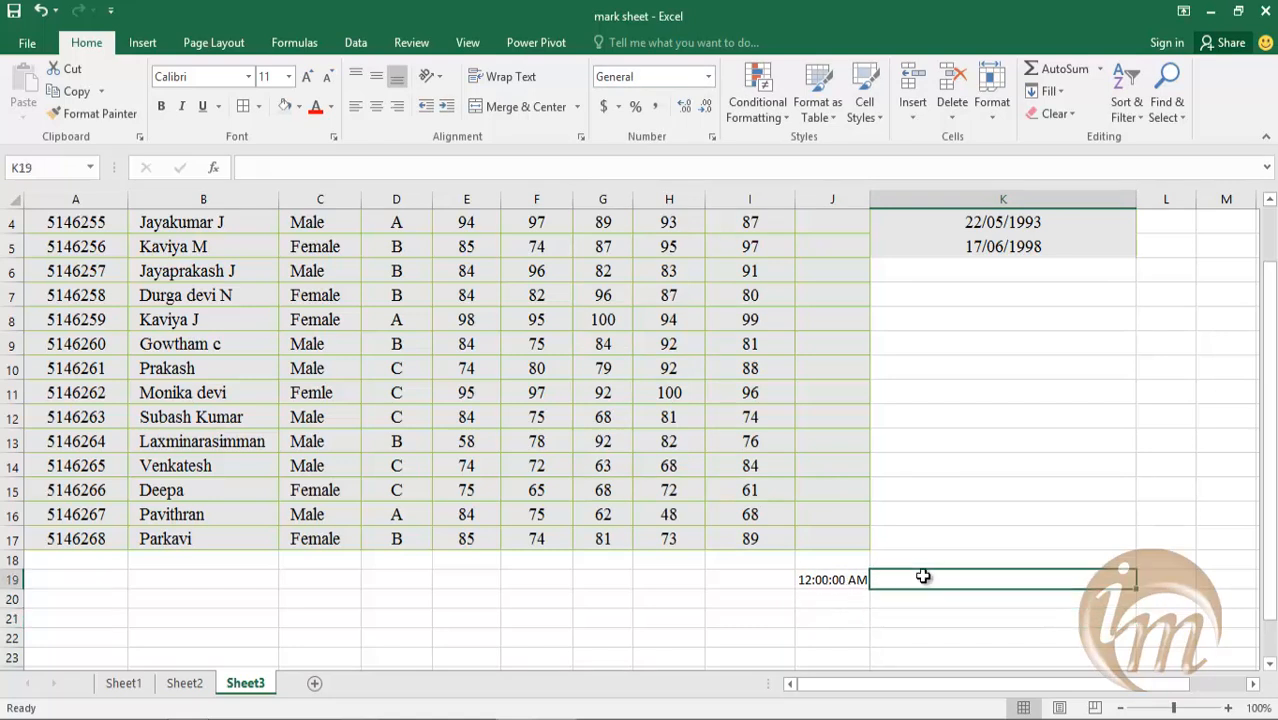
type("4")
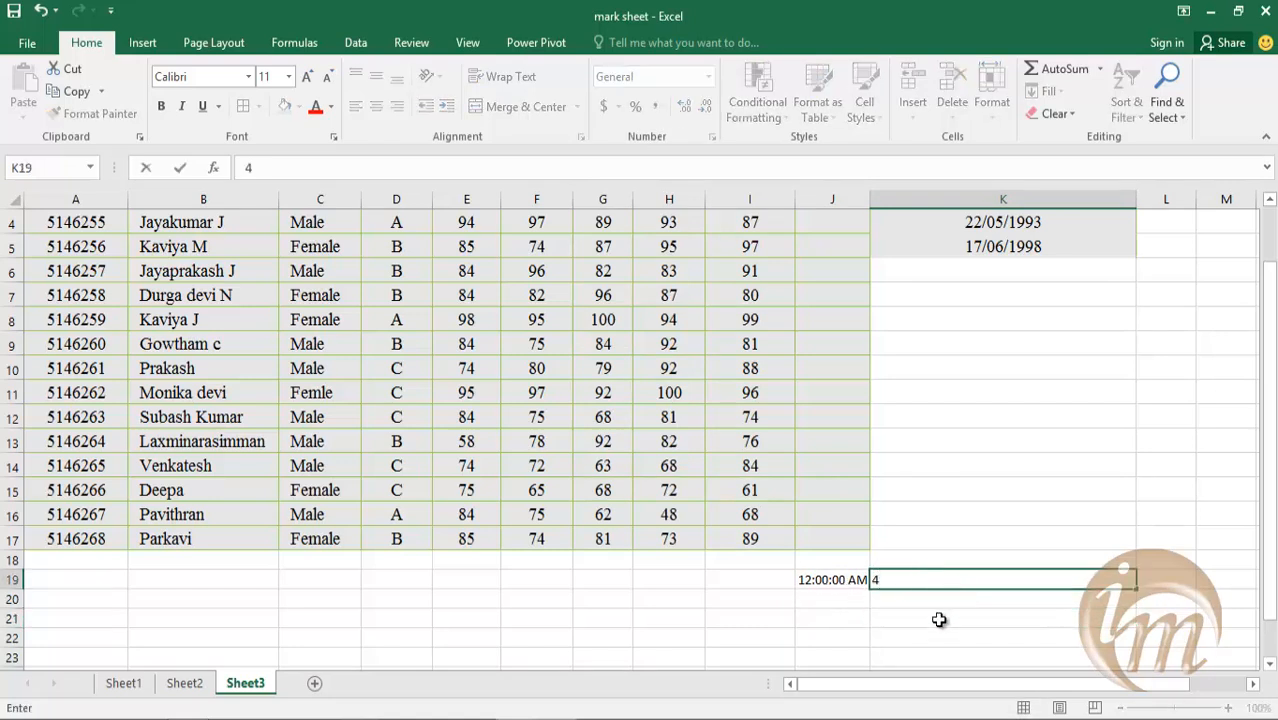
left_click(938, 617)
left_click(926, 584)
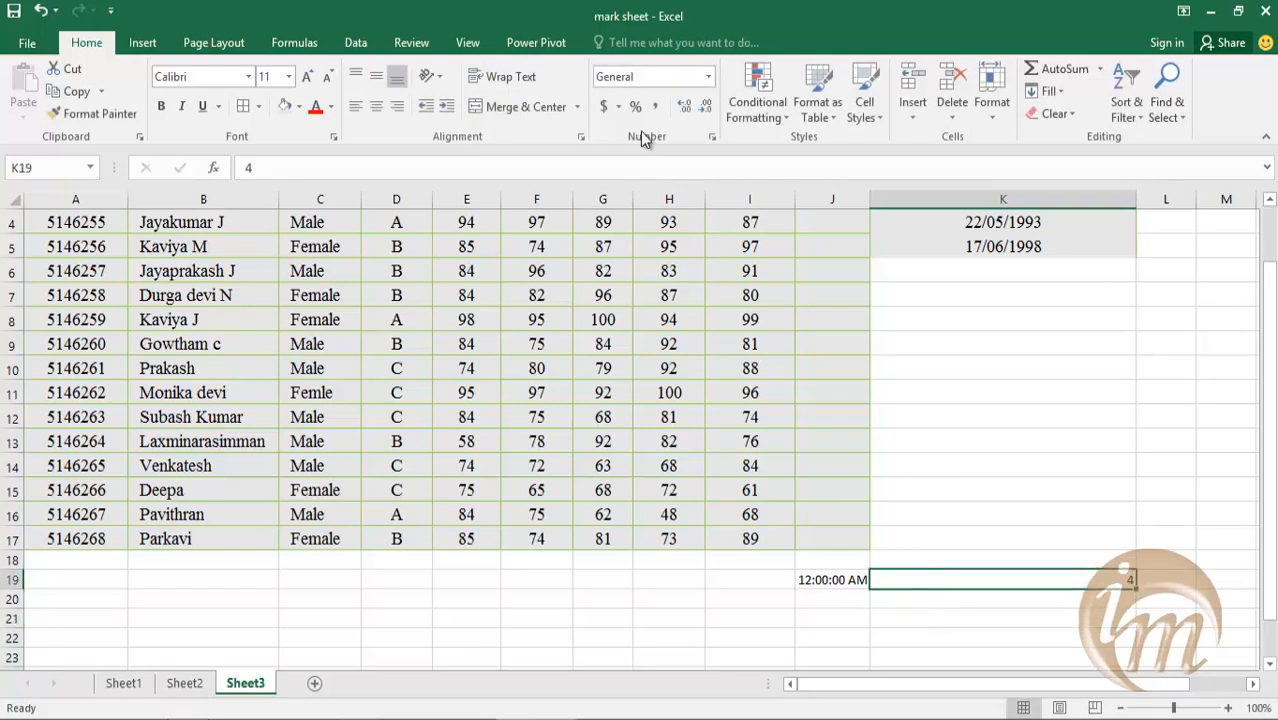
left_click(707, 76)
left_click(706, 390)
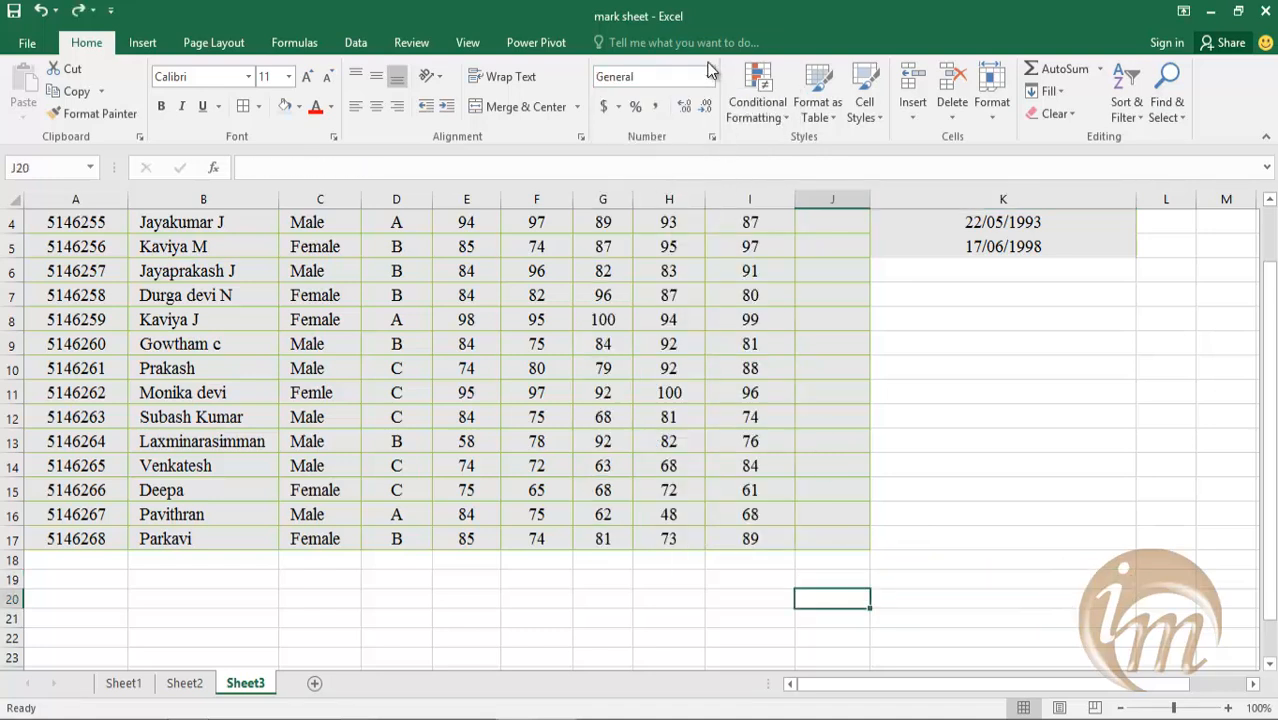
Step: Format the empty cell J20 below the table as Time and enter 12 in it
left_click(708, 78)
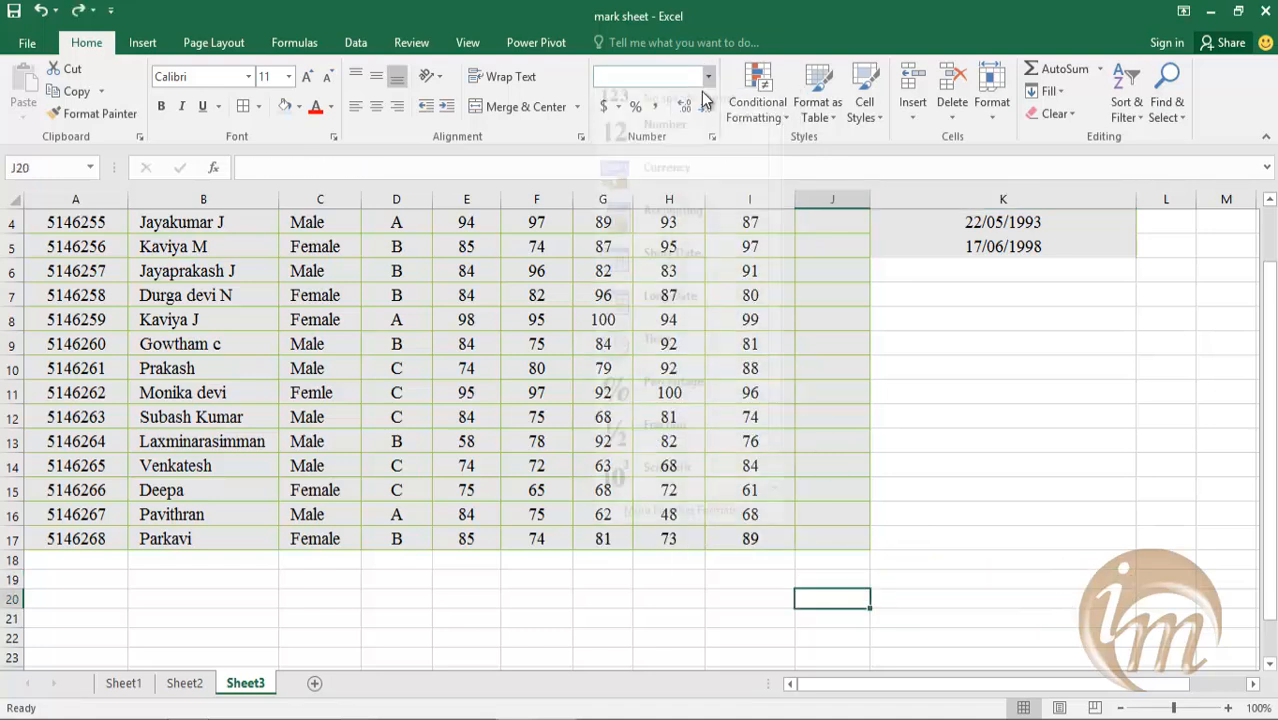
left_click(680, 366)
left_click(900, 560)
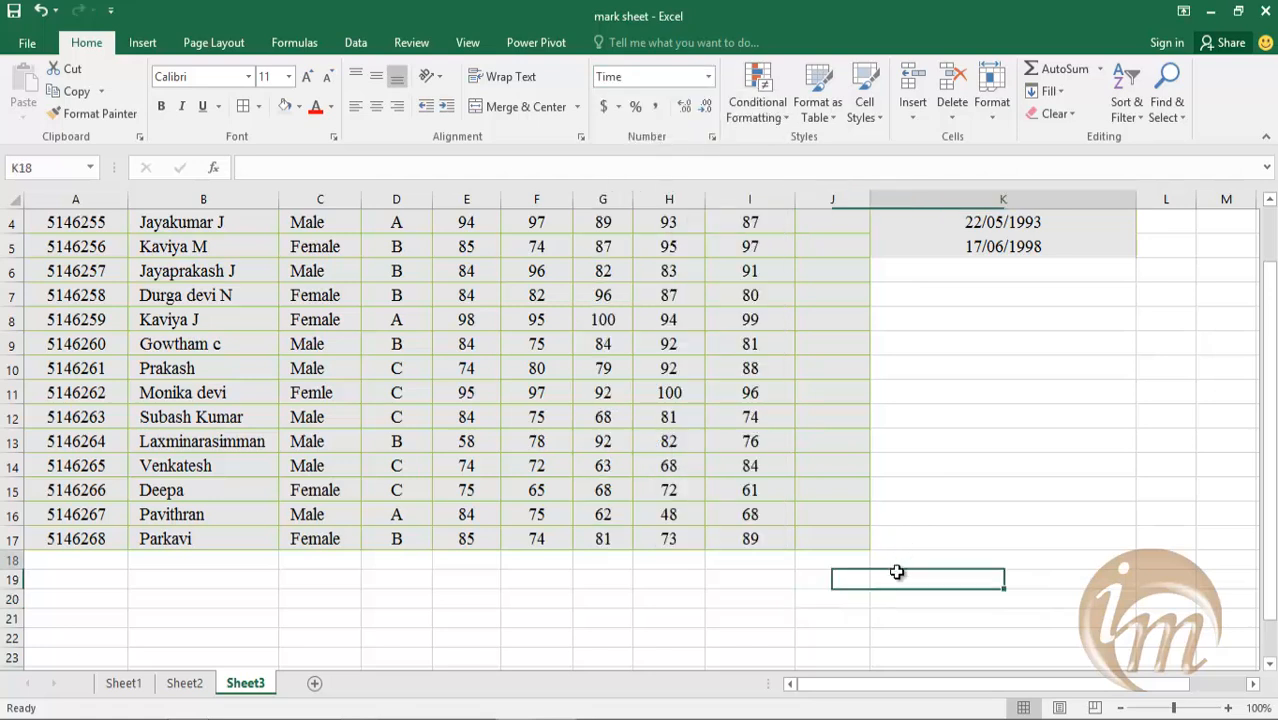
left_click(832, 599)
type("12")
key("Return")
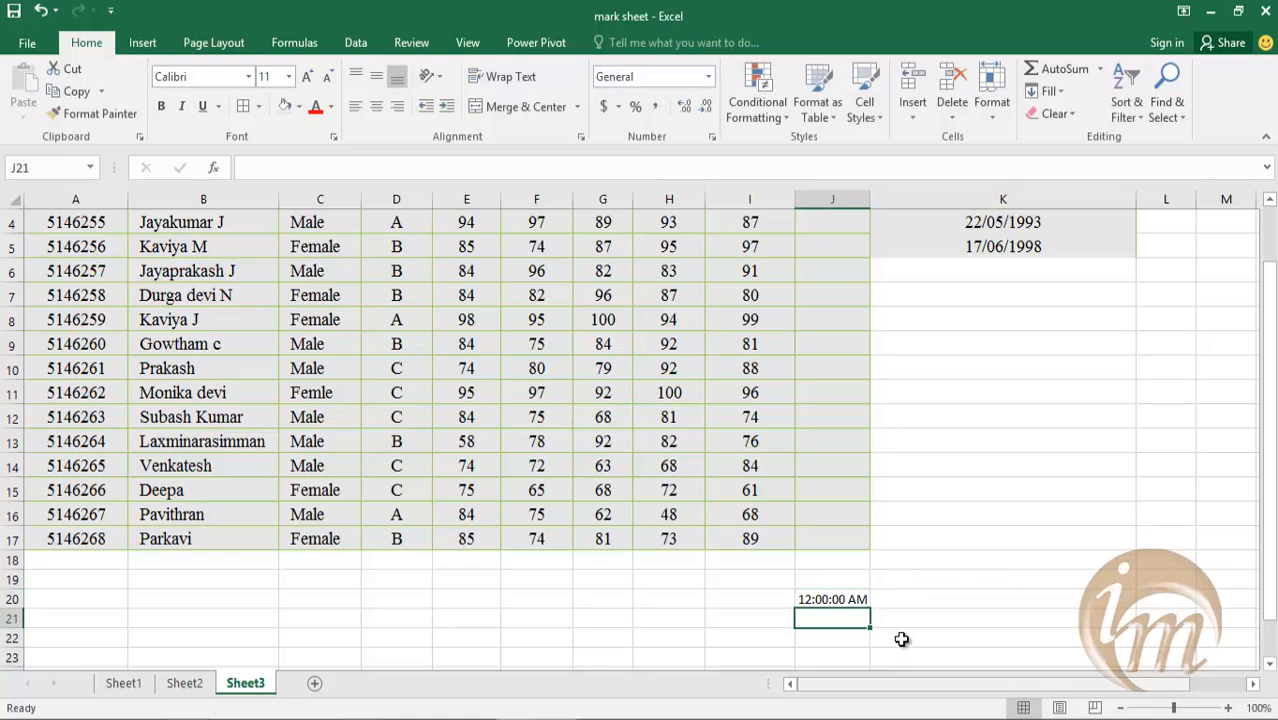
left_click(1000, 619)
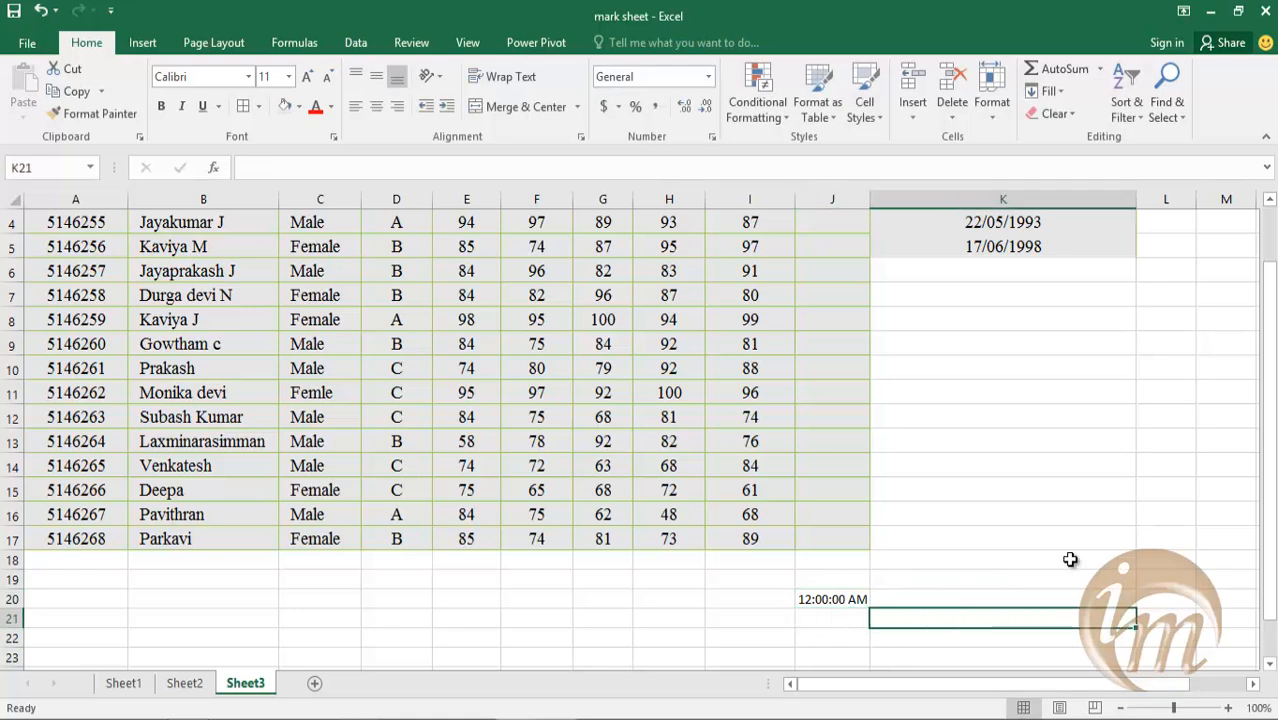
left_click(708, 77)
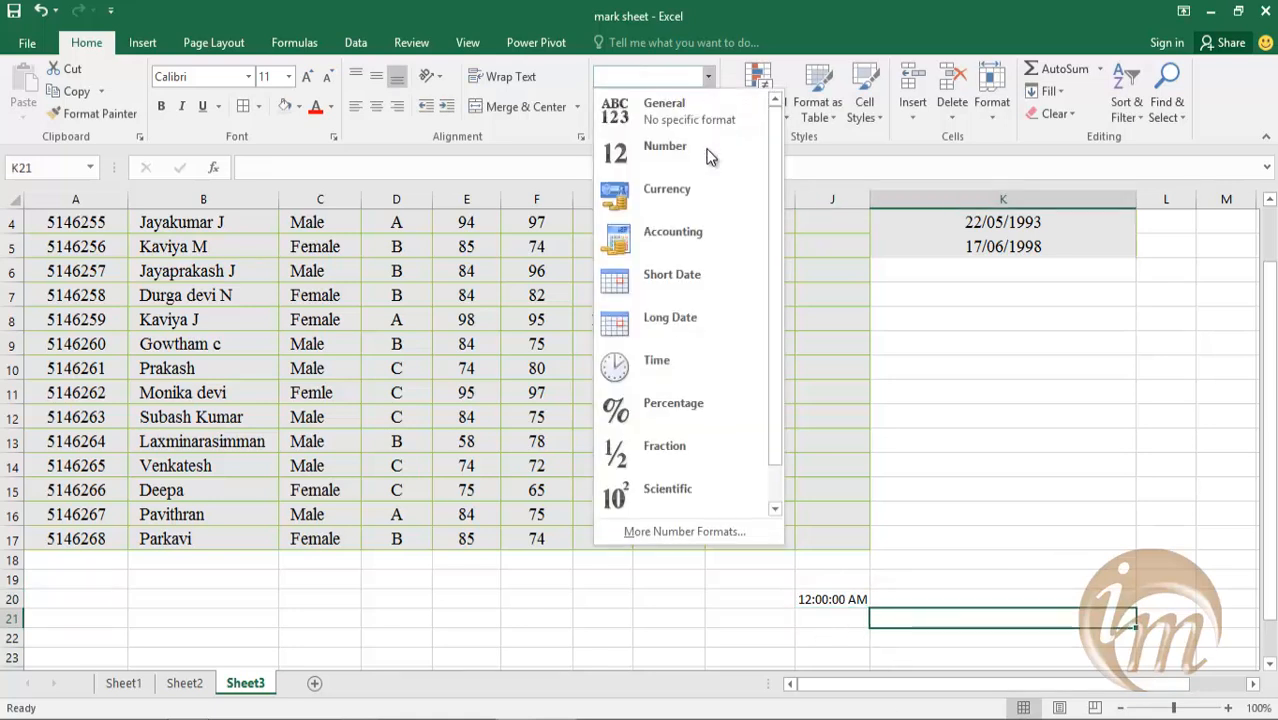
left_click(944, 417)
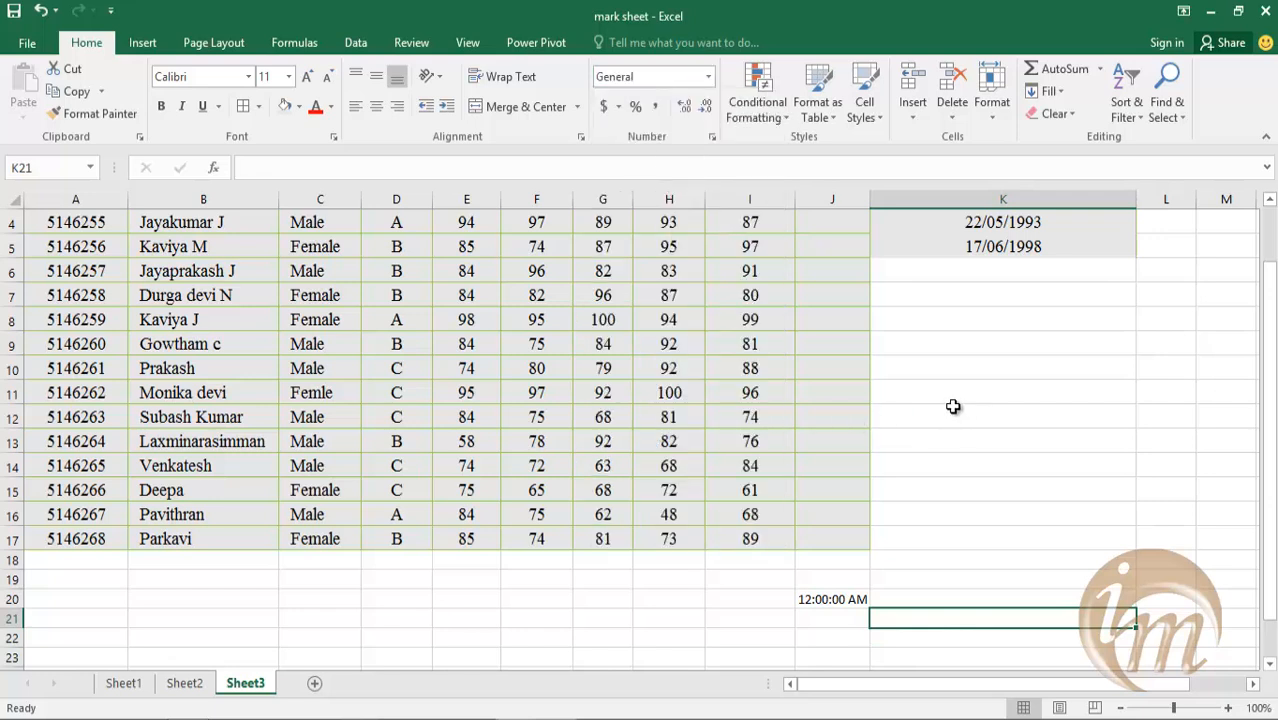
Step: Try the Percent style on the first student's Tamil mark in E3 and undo it
scroll(950, 407, "up", 1)
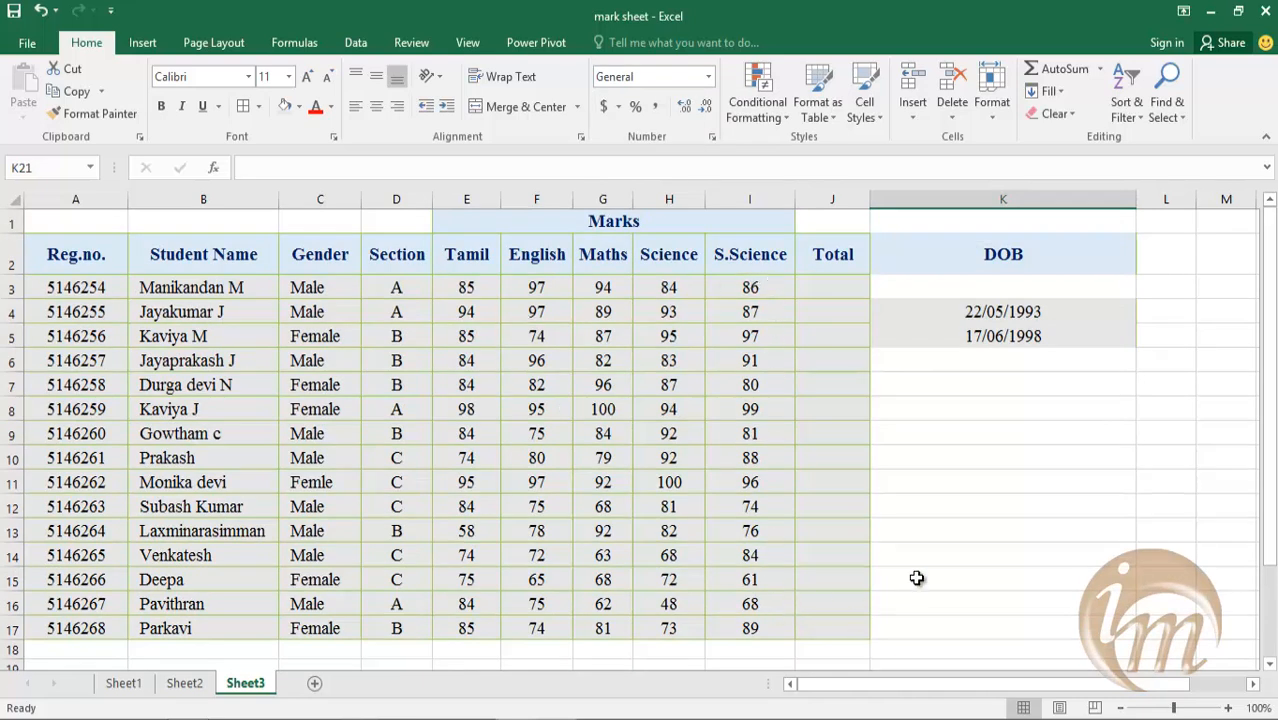
left_click(471, 288)
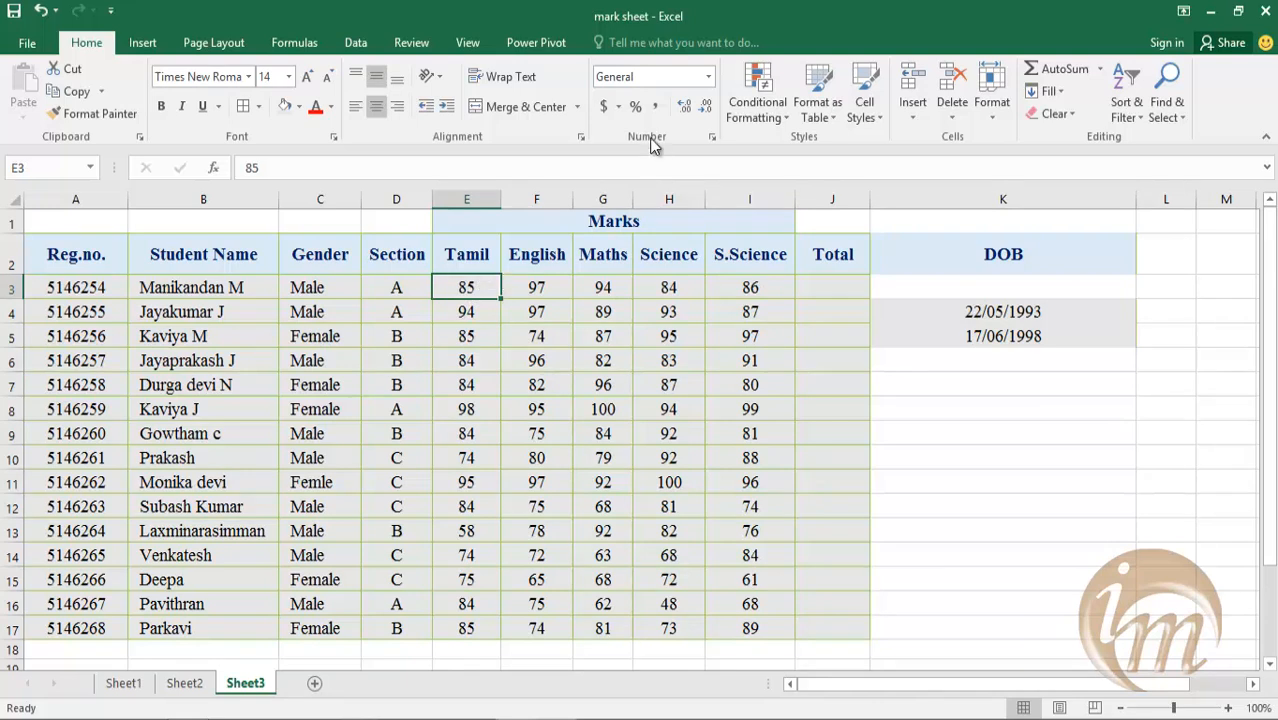
left_click(637, 106)
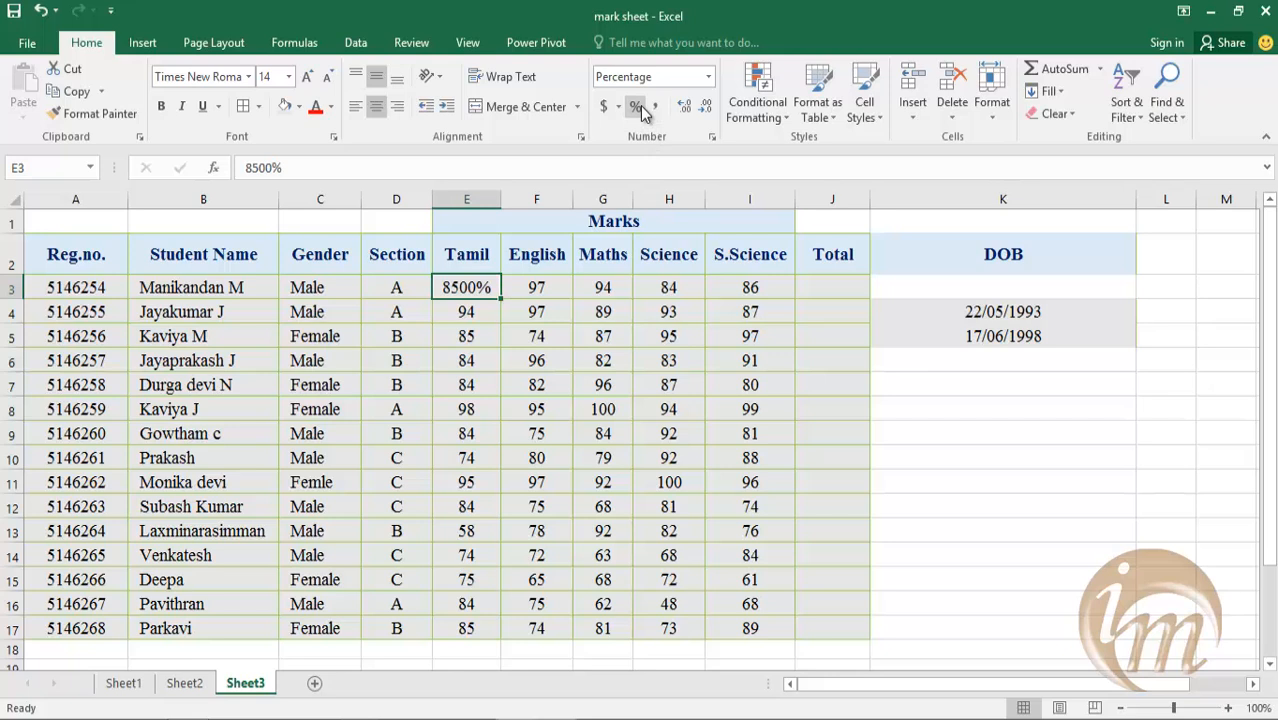
left_click(642, 107)
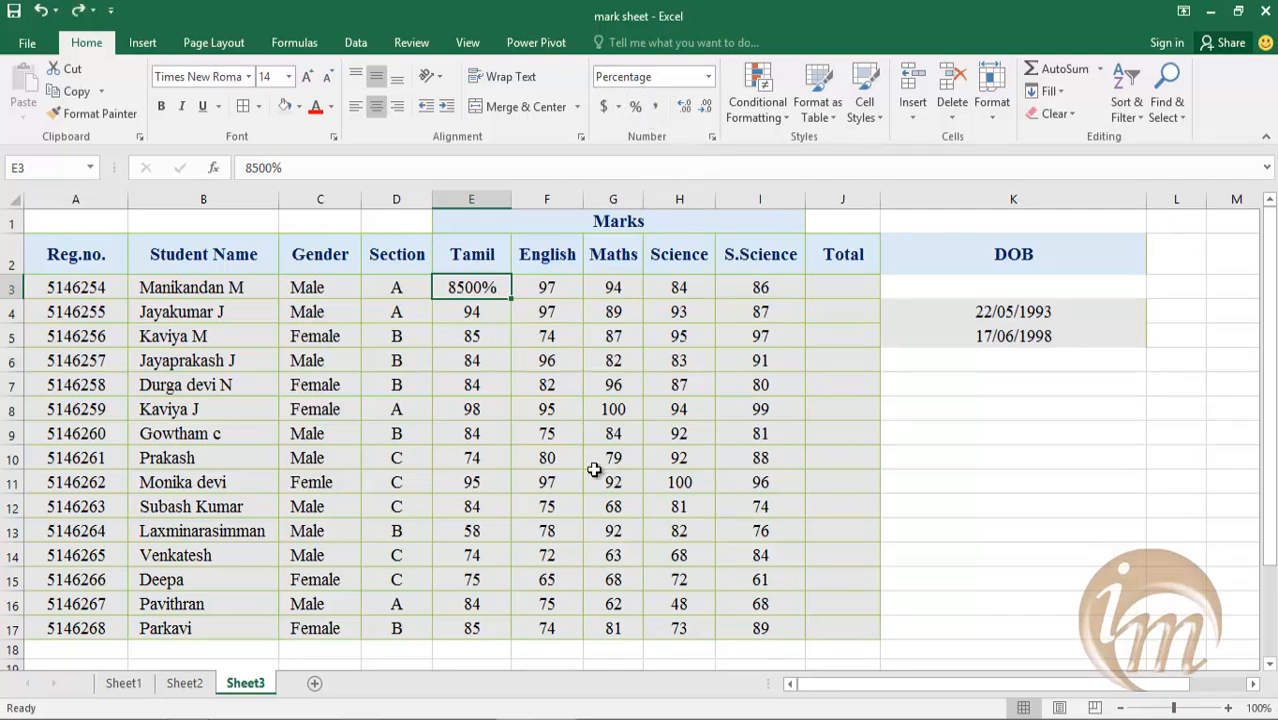
key("ctrl+z")
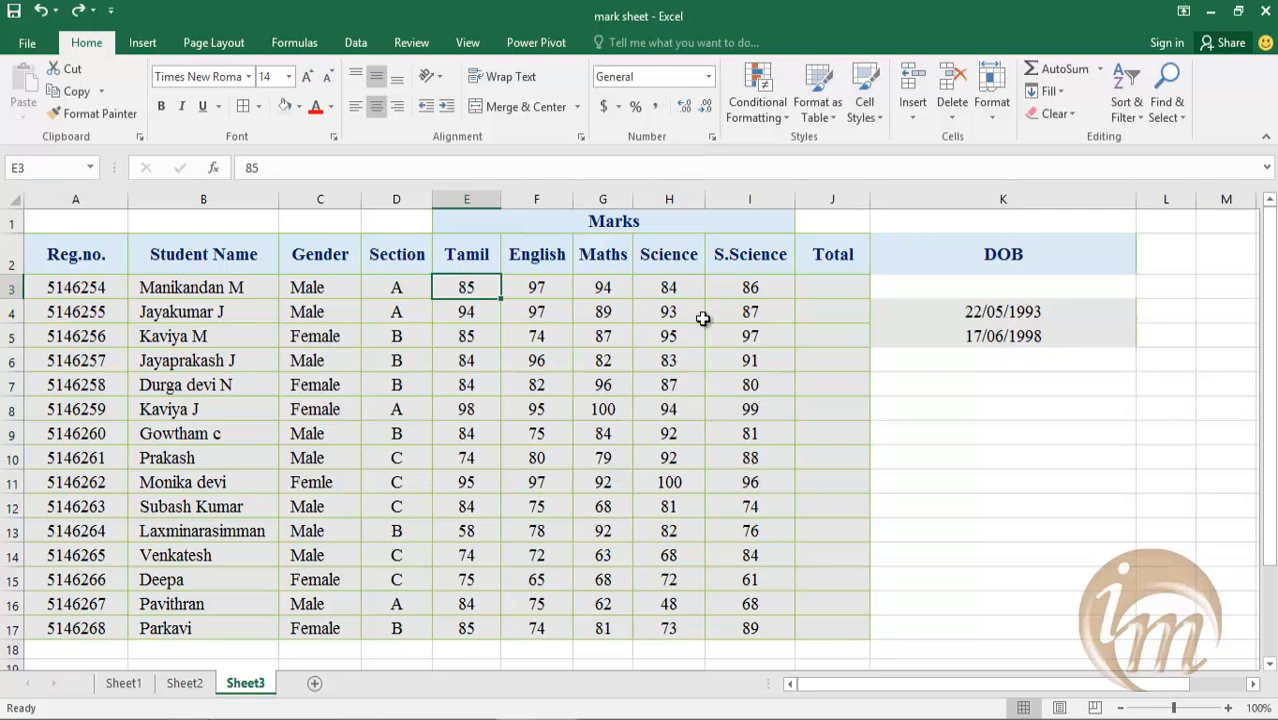
Step: Format the S.Science mark in I3 as Percentage, increase and decrease its decimal places, and undo these changes
left_click(731, 285)
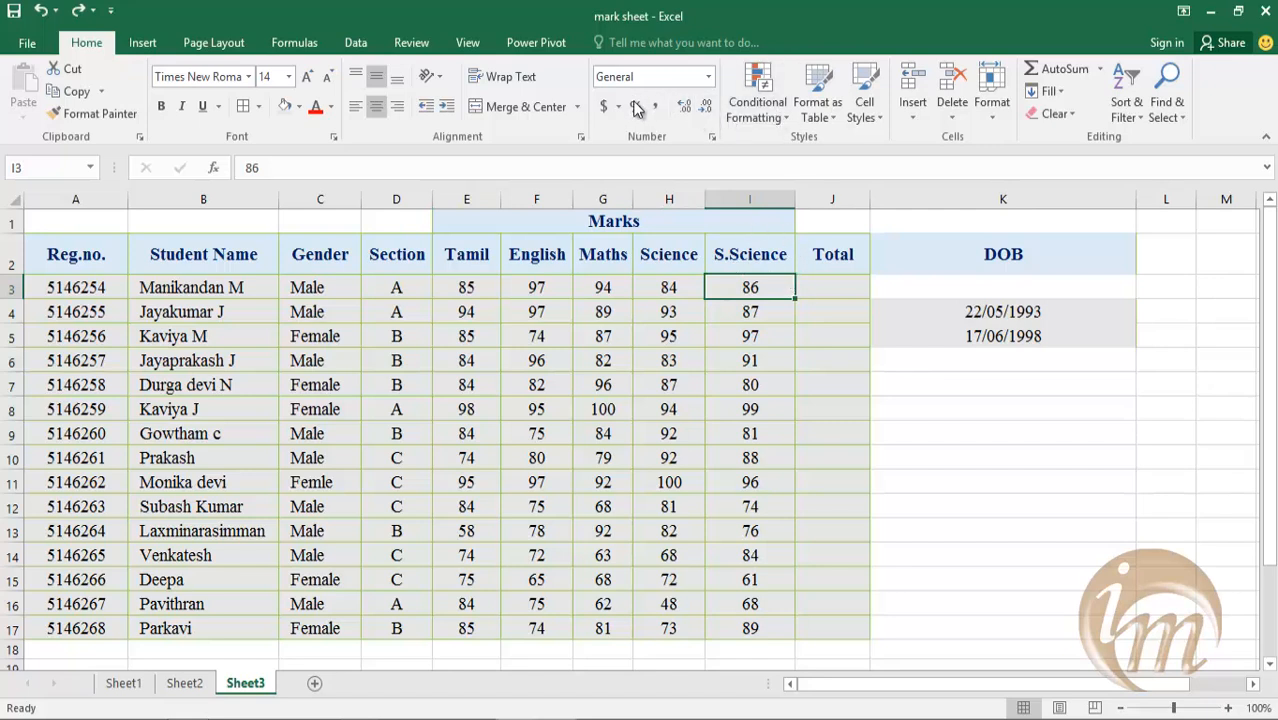
left_click(706, 76)
left_click(676, 410)
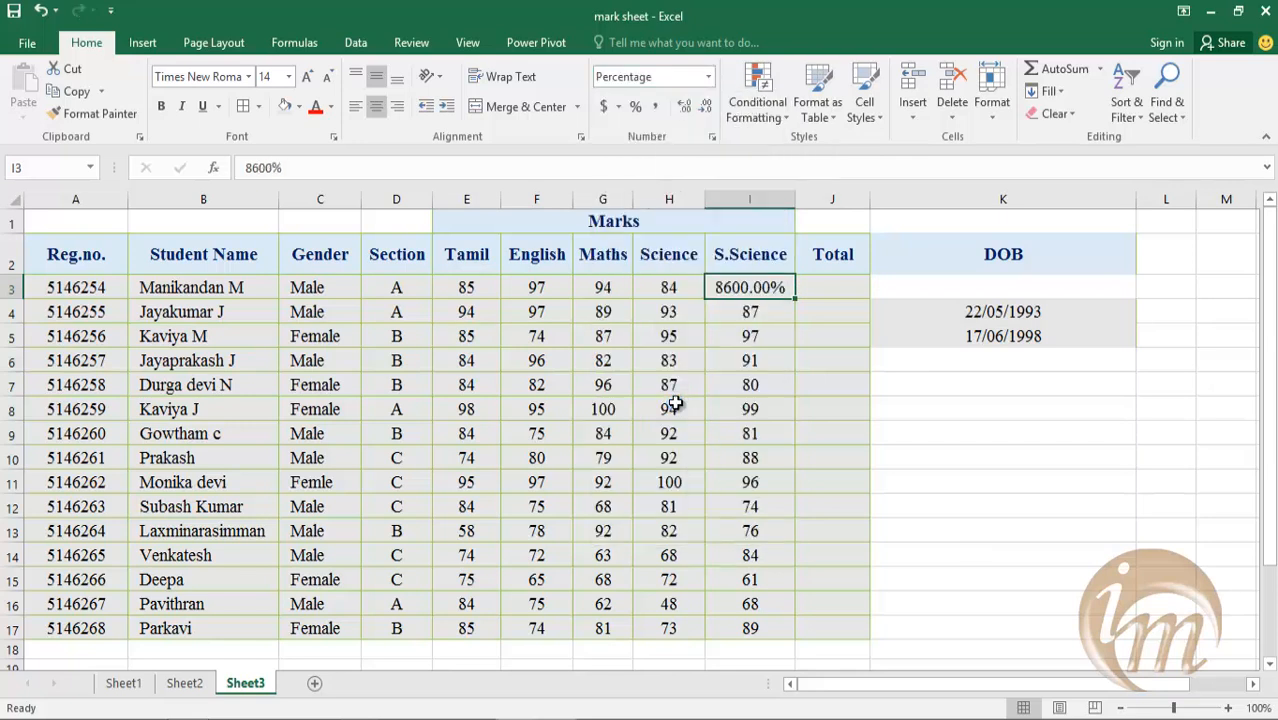
left_click(690, 110)
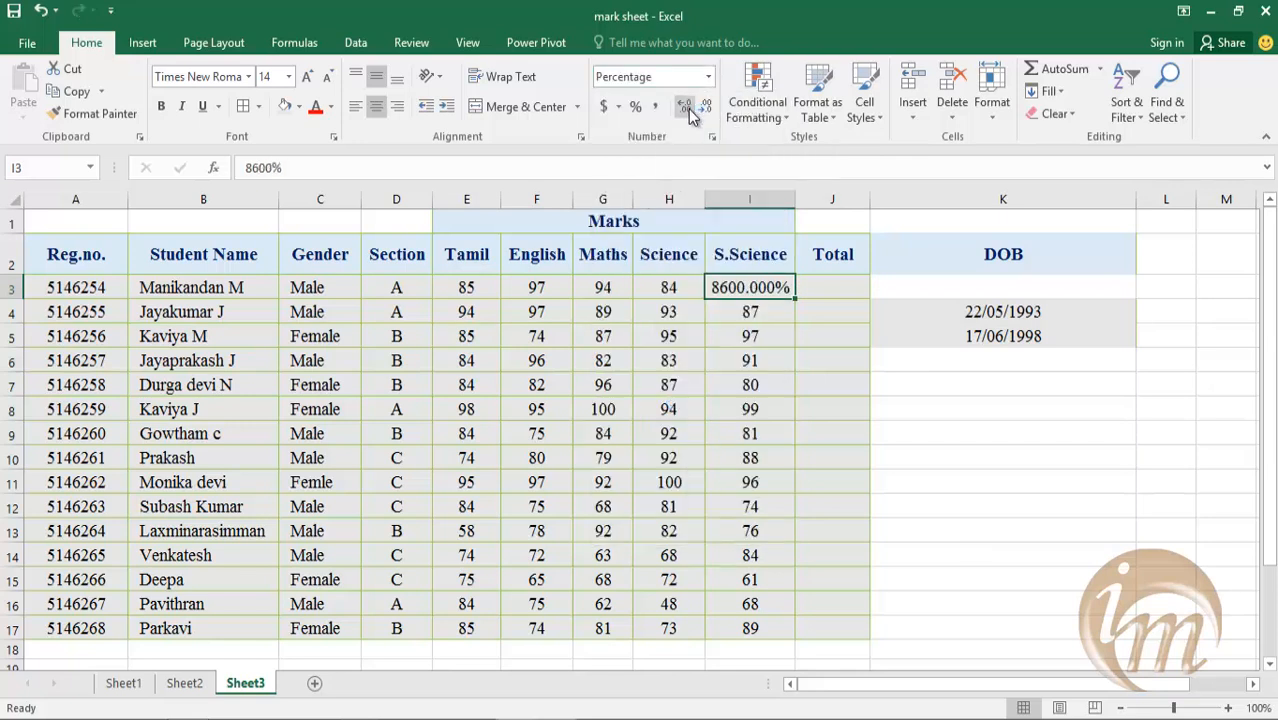
left_click(707, 110)
left_click(707, 110)
left_click(707, 110)
key("ctrl+z")
key("ctrl+z")
key("ctrl+z")
key("ctrl+z")
key("ctrl+z")
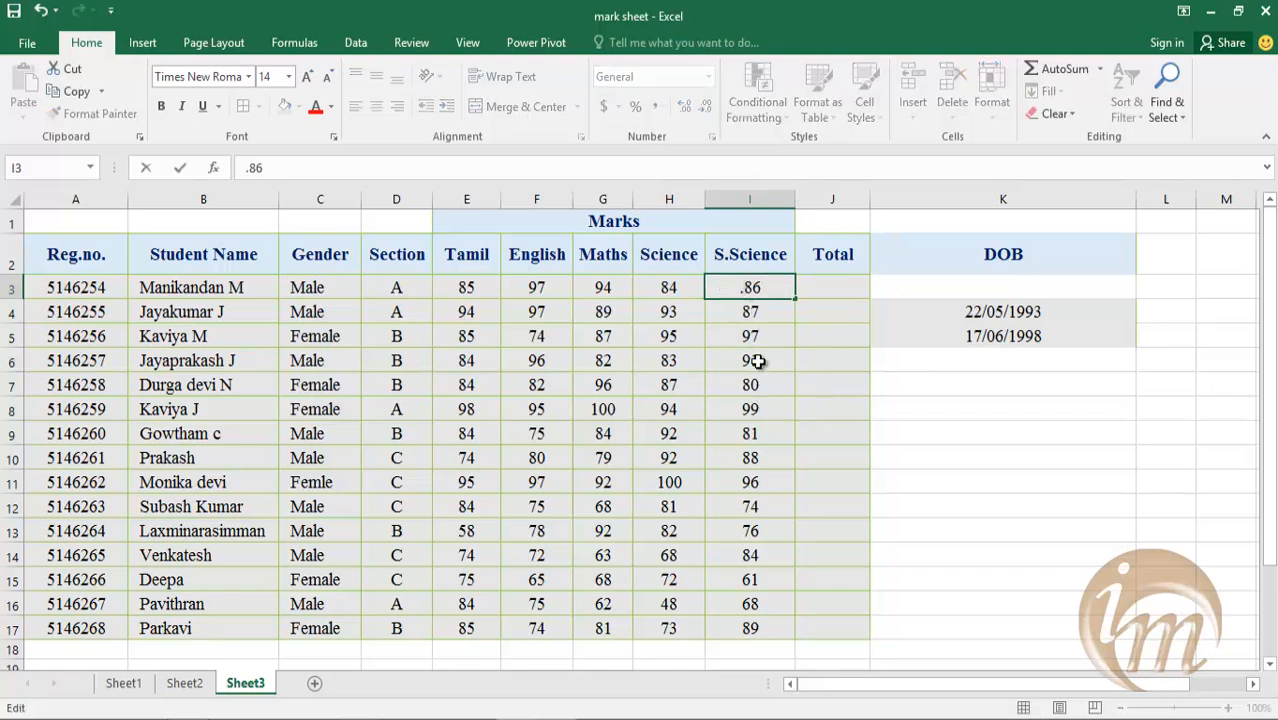
Step: Change the S.Science mark in I3 to .86 and apply the Percent style to it
key("ctrl+z")
left_click(753, 359)
left_click(758, 287)
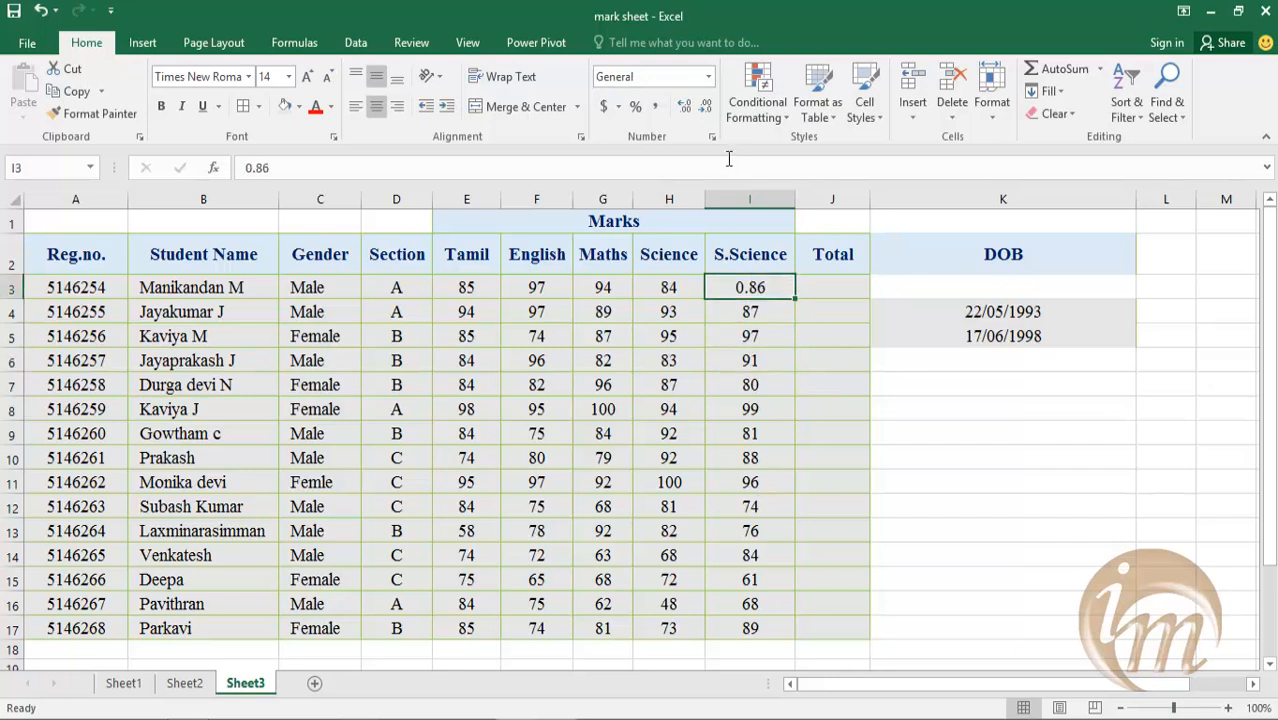
left_click(635, 106)
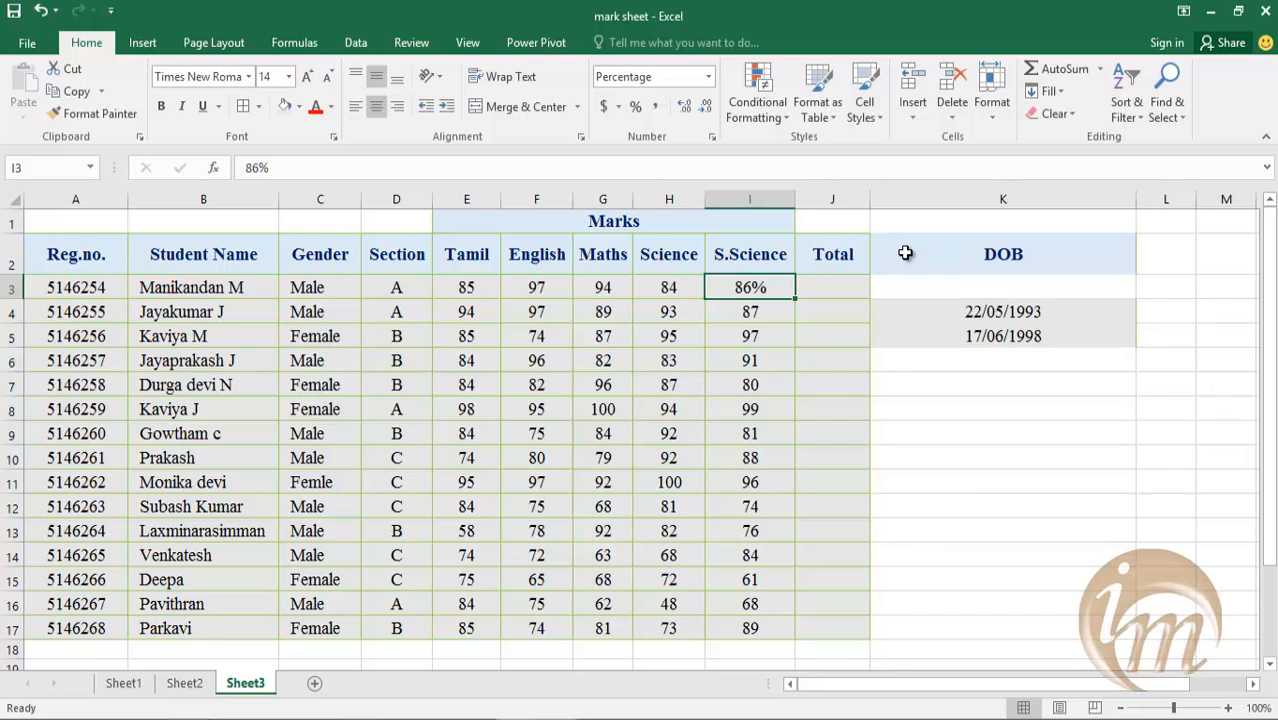
Step: Undo the percentage and value changes in I3 and the time entry in J20
key("ctrl+shift+grave")
key("ctrl+z")
key("ctrl+z")
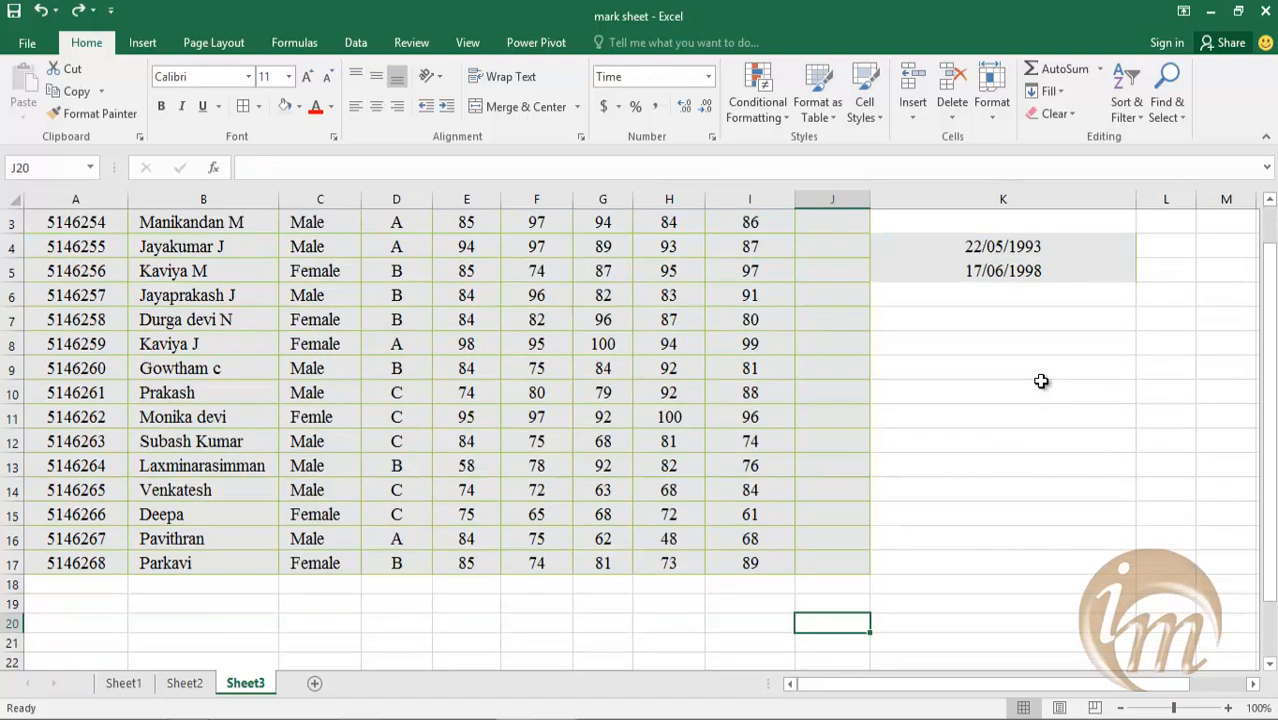
Step: Clear the DOB heading and dates, narrow column K and enter the heading "percentage" in K2
scroll(1041, 381, "up", 1)
left_click_drag(1080, 440, 986, 256)
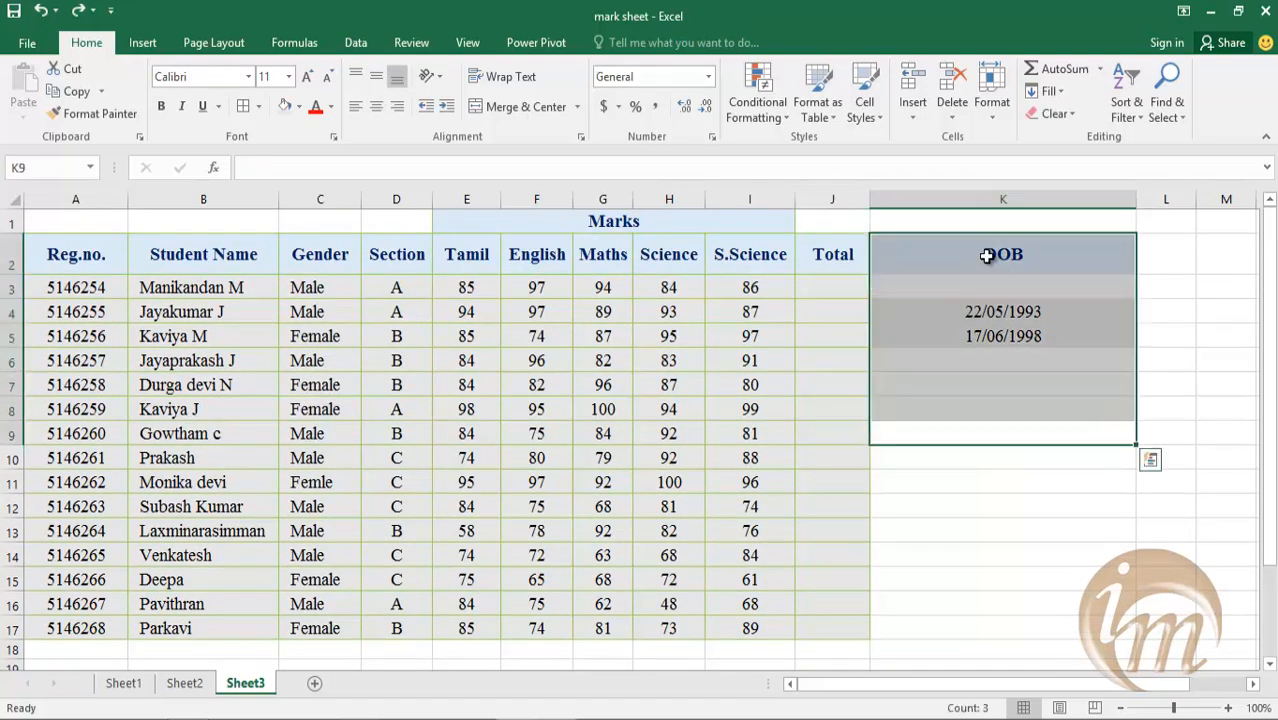
key("ctrl+z")
left_click_drag(1040, 201, 977, 207)
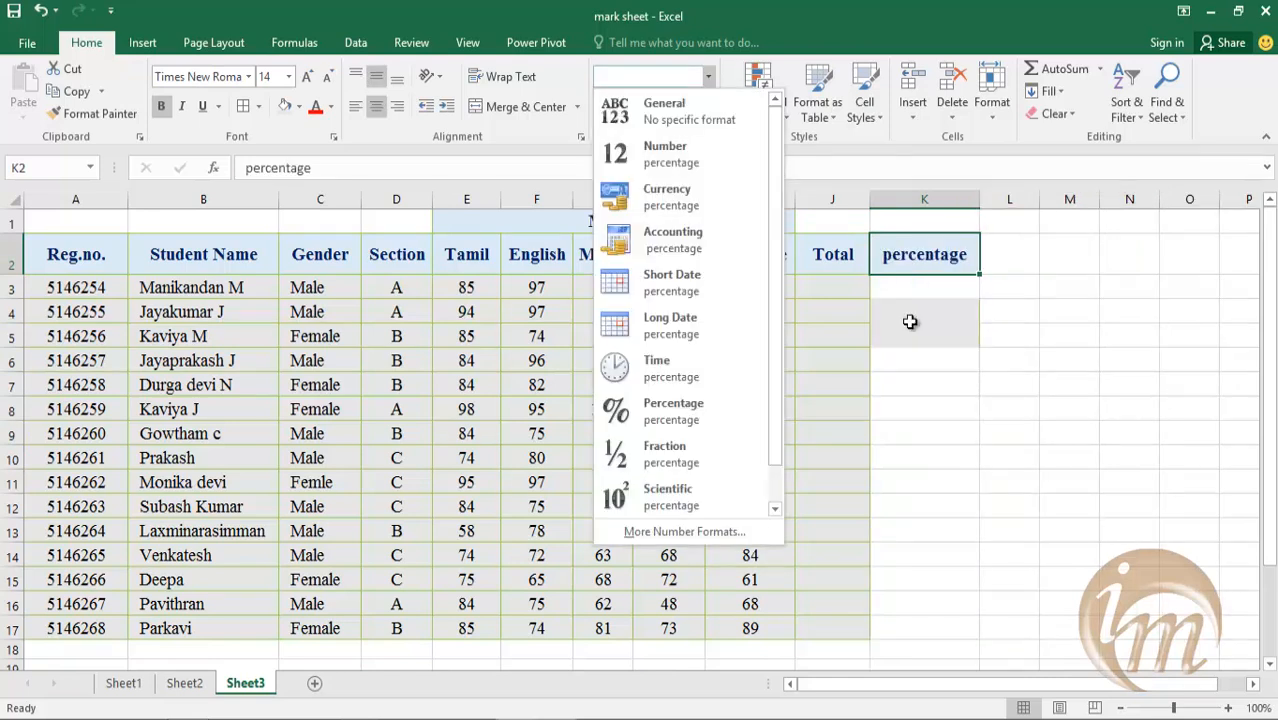
left_click(910, 321)
Step: Insert an AVERAGE of E3:J3 in K3 under the percentage heading
left_click(908, 288)
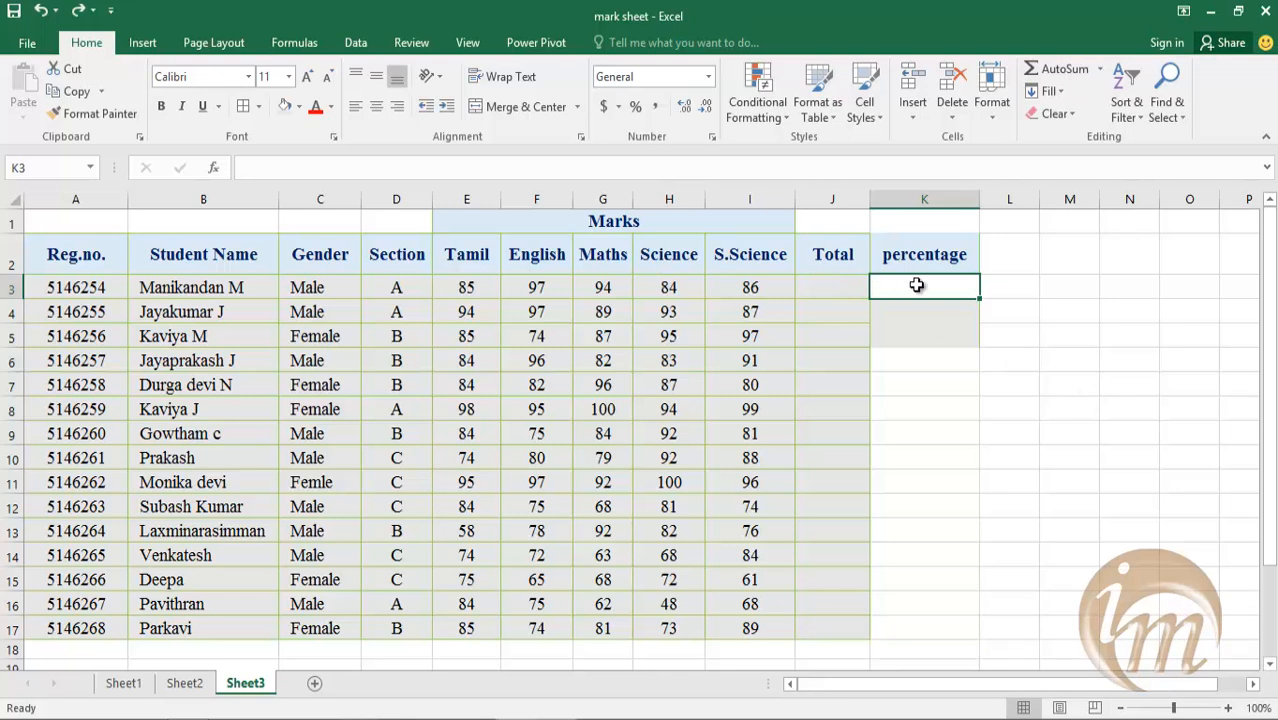
left_click(1099, 69)
left_click(1095, 117)
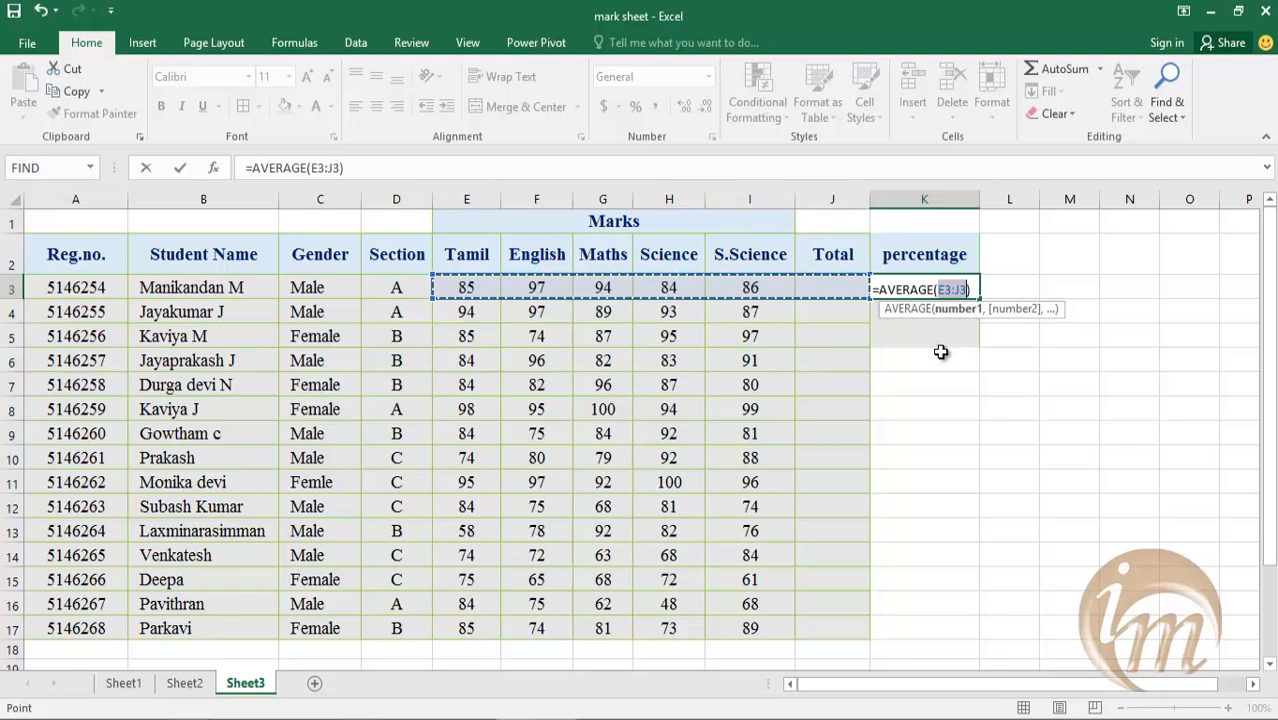
key("Return")
Step: Try the Percentage number format on the average in K3 and undo it
left_click(922, 292)
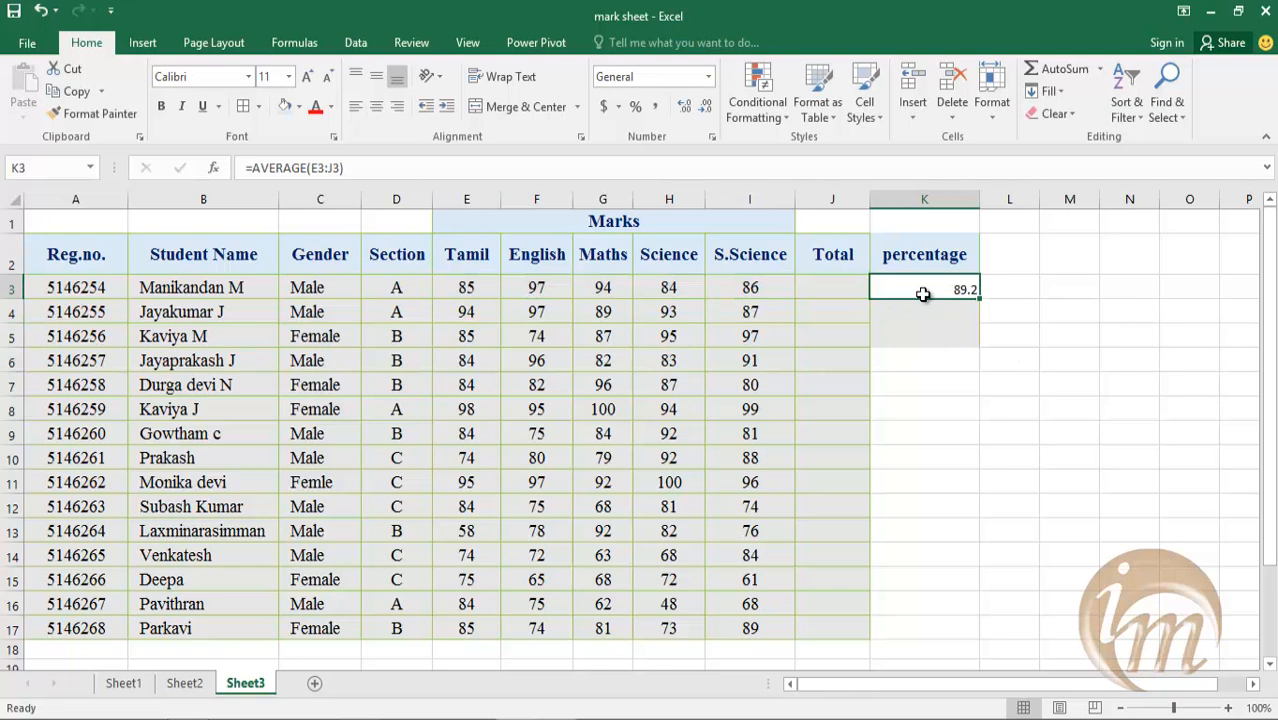
left_click(708, 78)
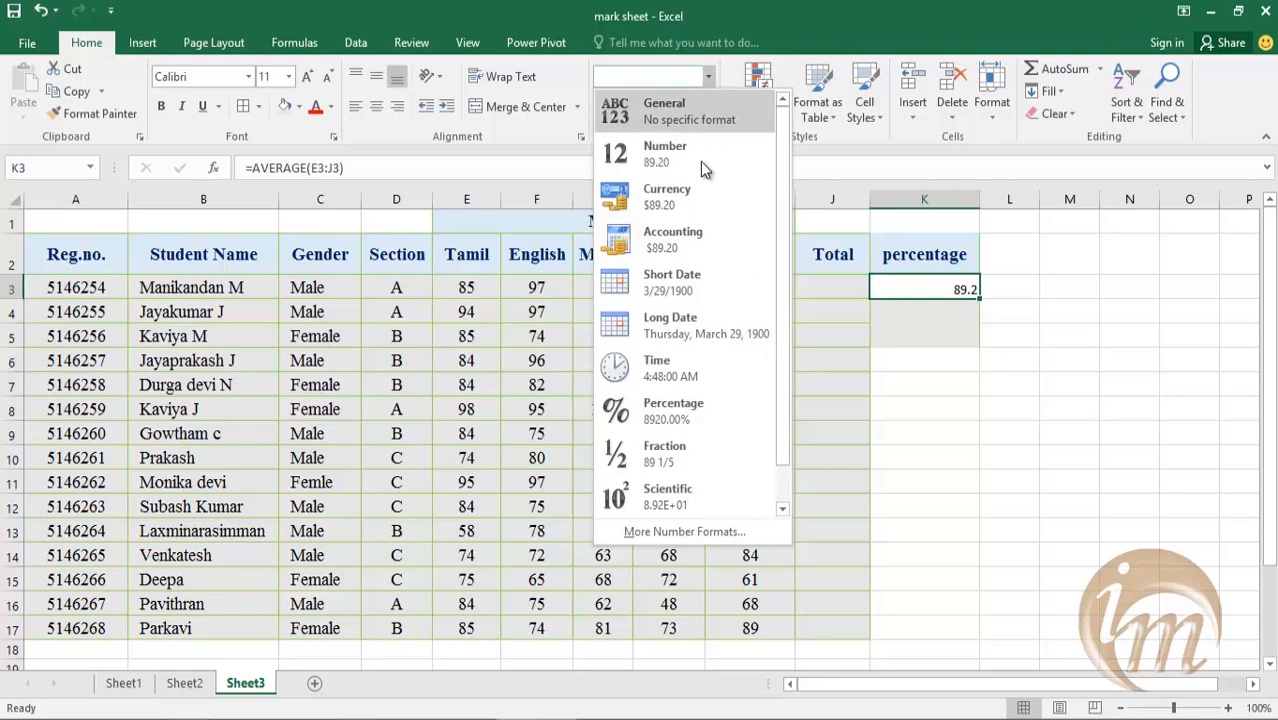
left_click(695, 409)
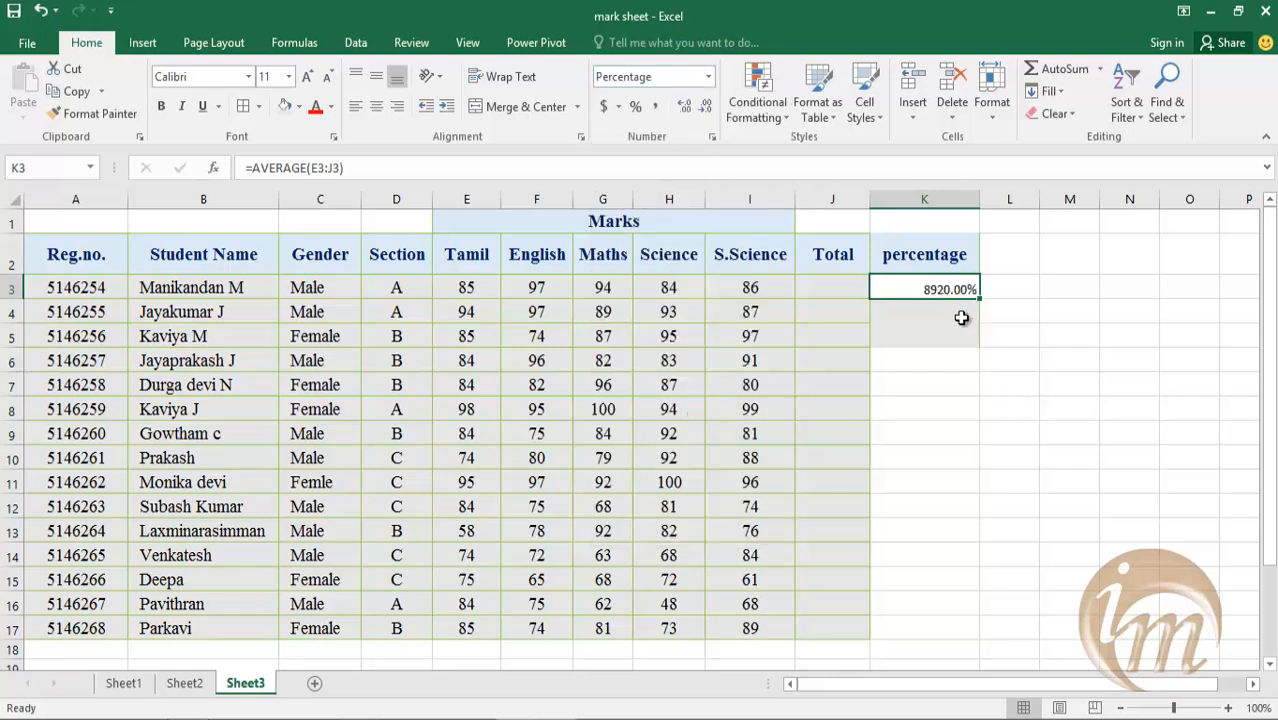
key("ctrl+z")
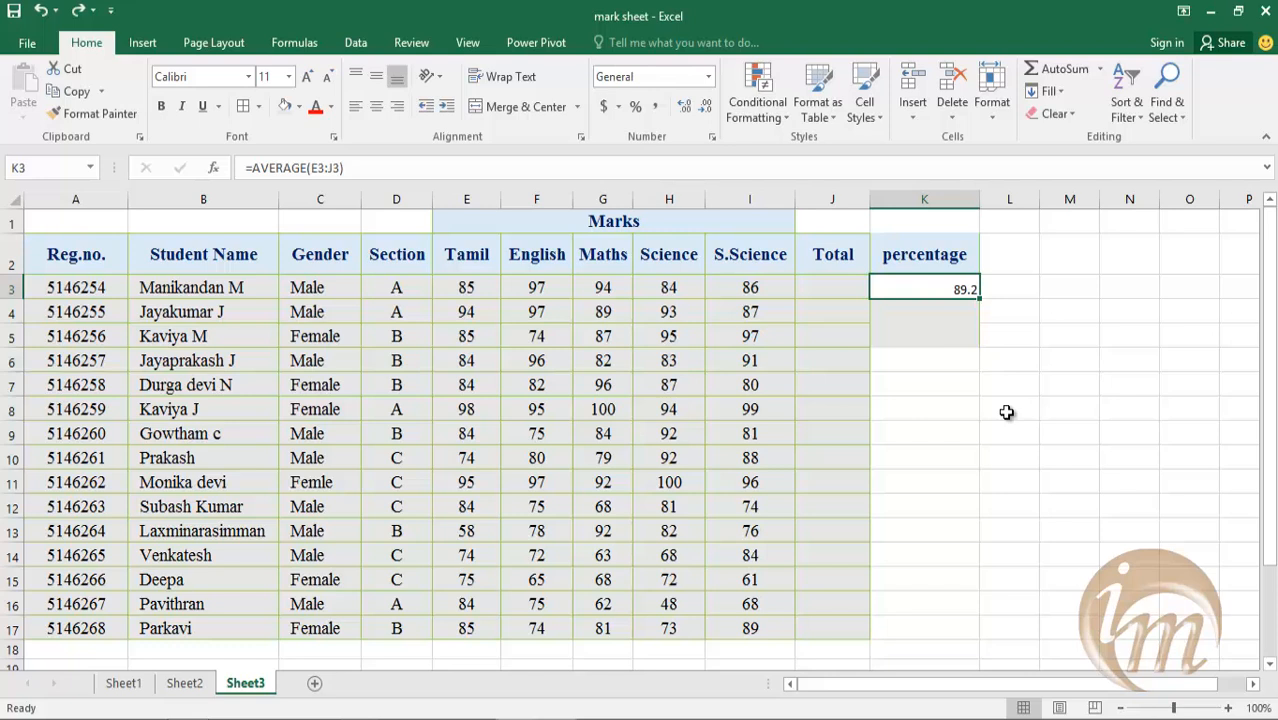
Step: Delete the percentage heading and the average from column K, and narrow the column
left_click_drag(1005, 433, 936, 244)
key("Delete")
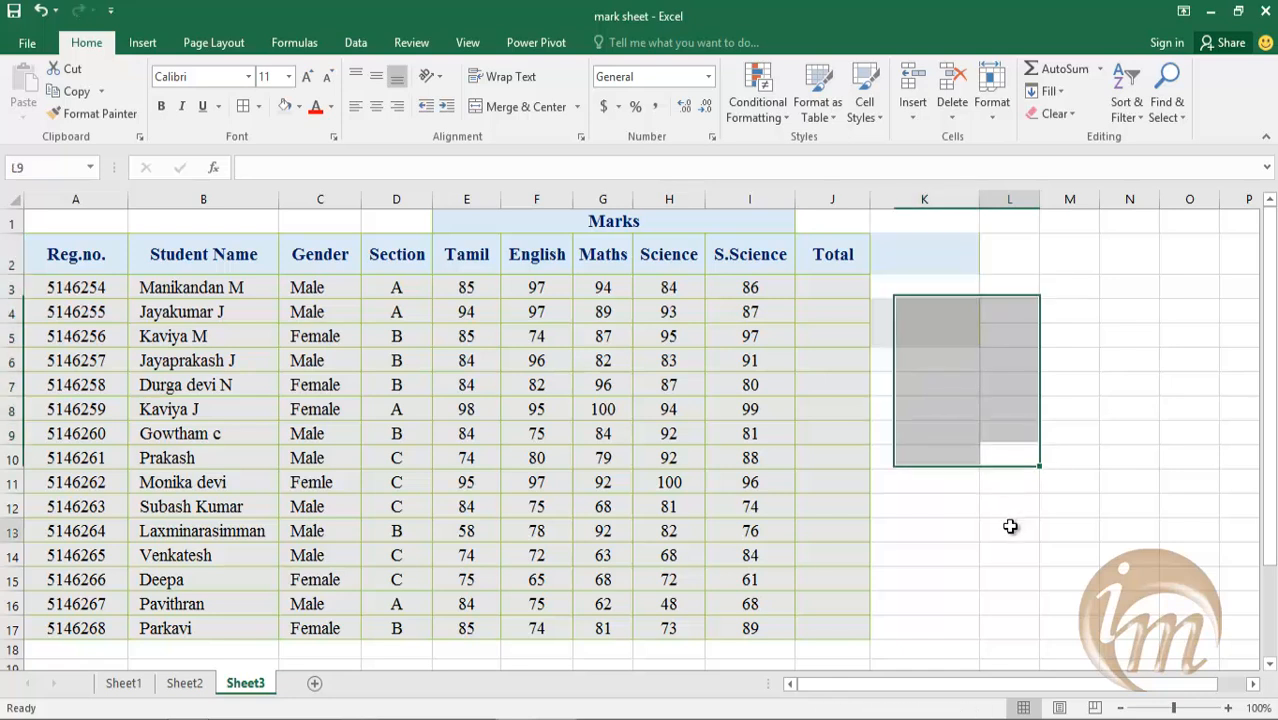
left_click(1007, 528)
left_click_drag(975, 209, 923, 204)
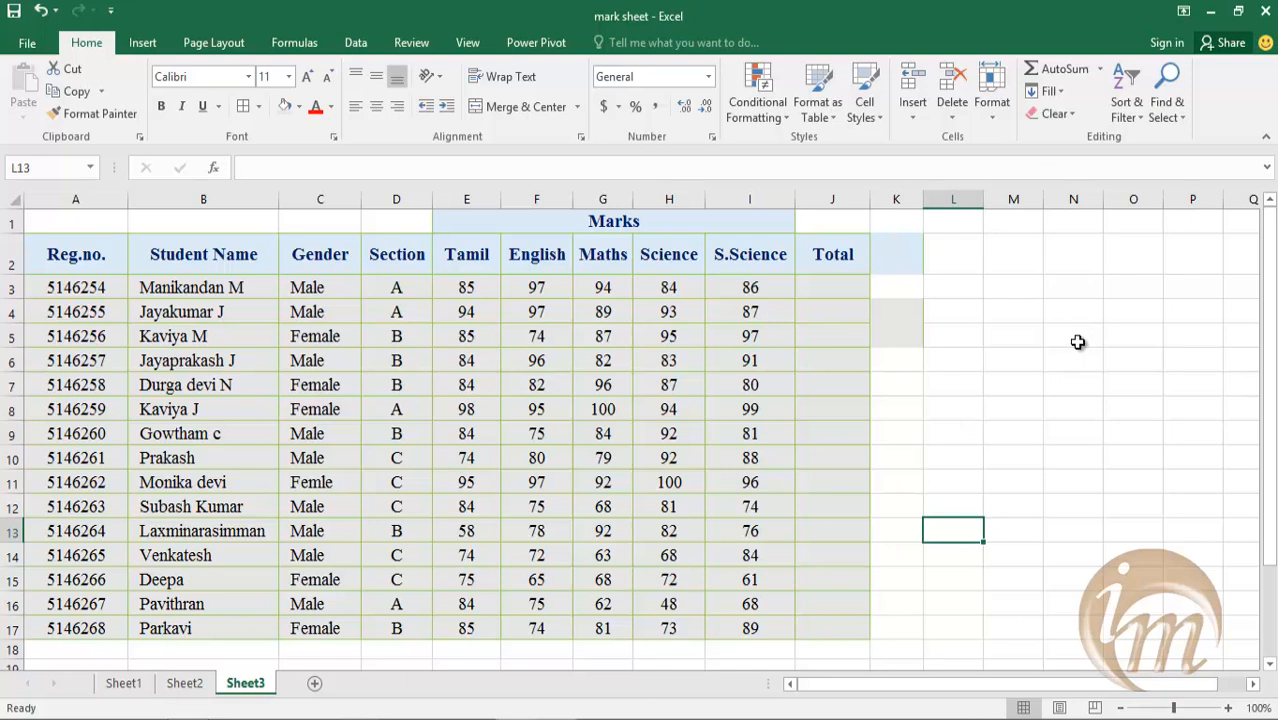
Step: Examine the Text, Special and Custom number categories in Format Cells for the empty cell L13, and cancel
left_click(708, 77)
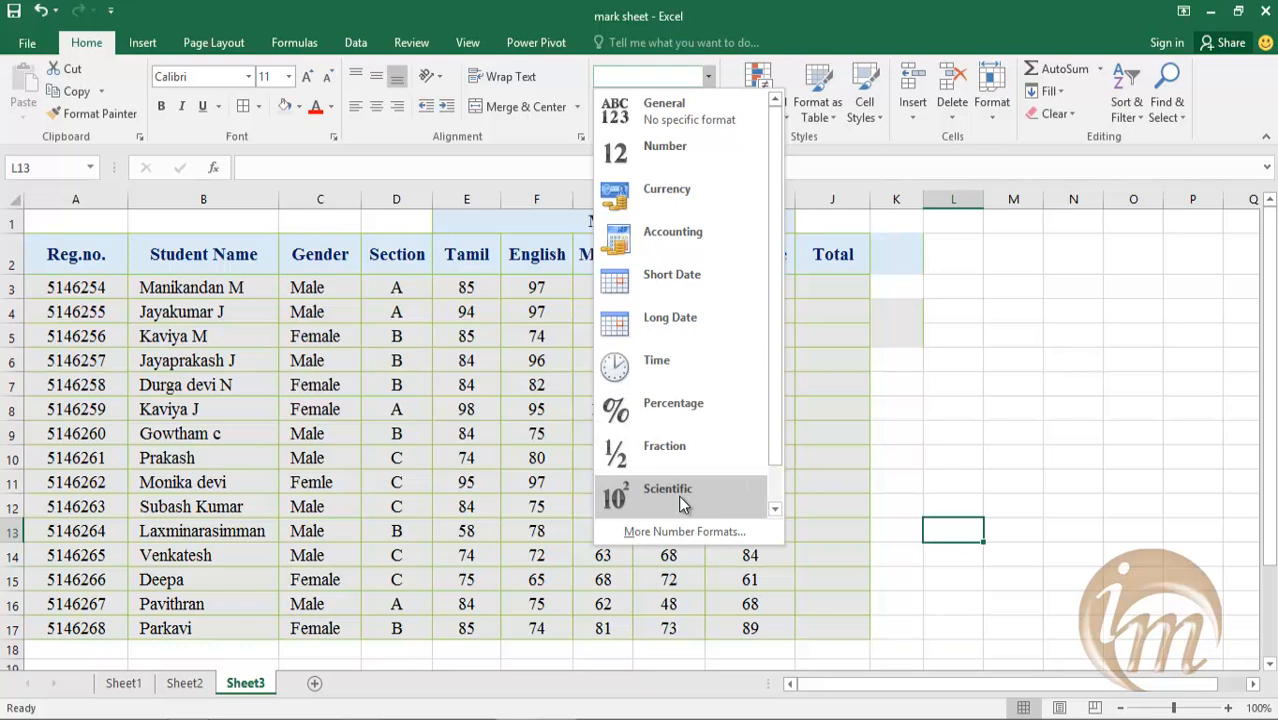
left_click(680, 531)
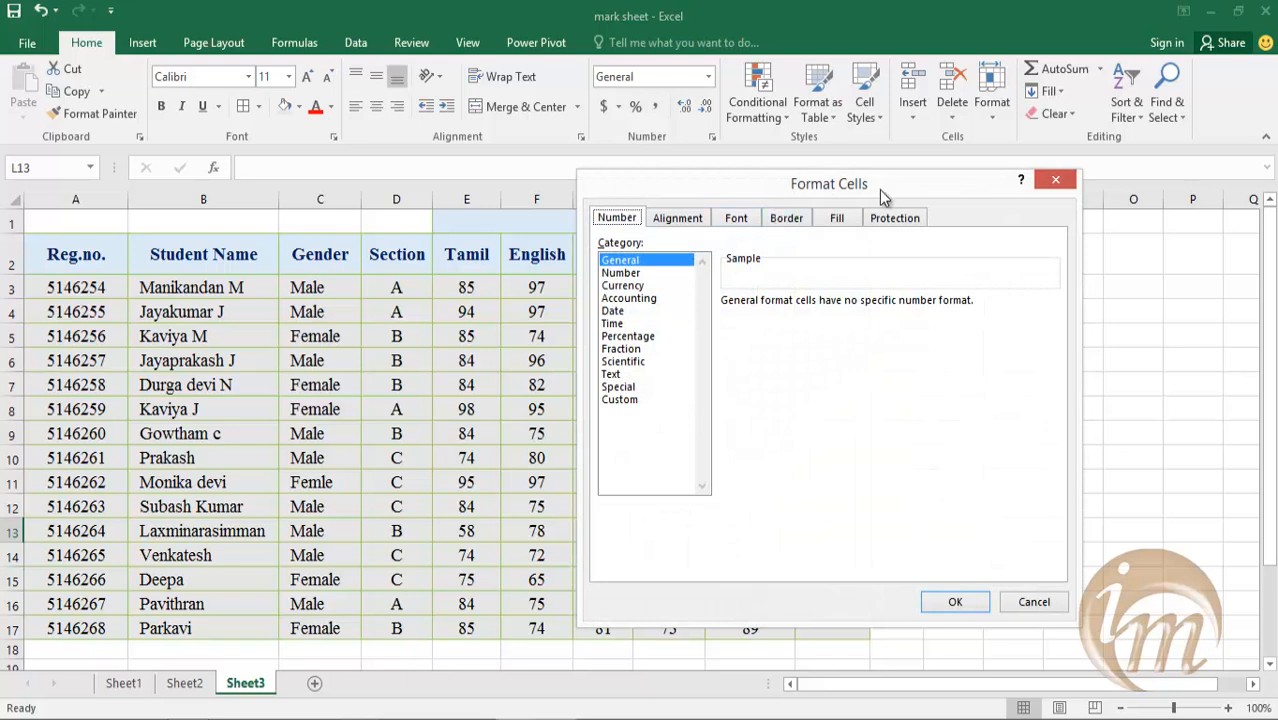
left_click_drag(892, 185, 925, 176)
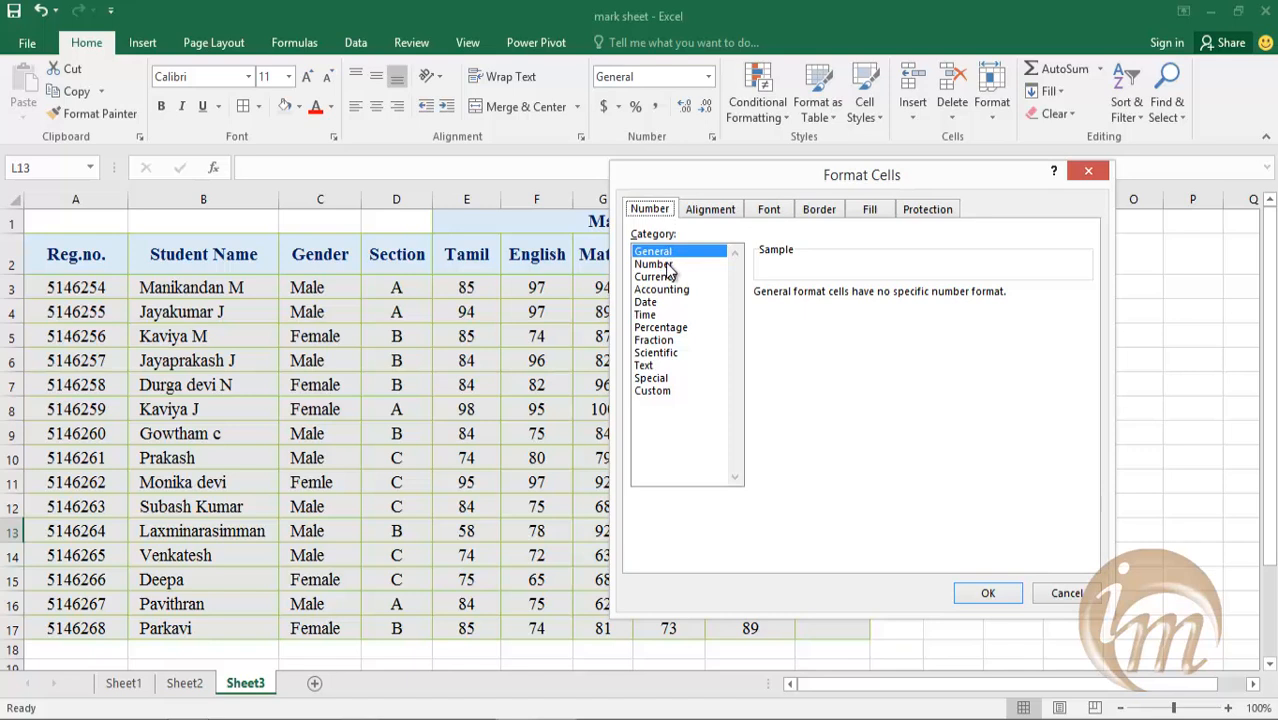
left_click(652, 378)
left_click(646, 366)
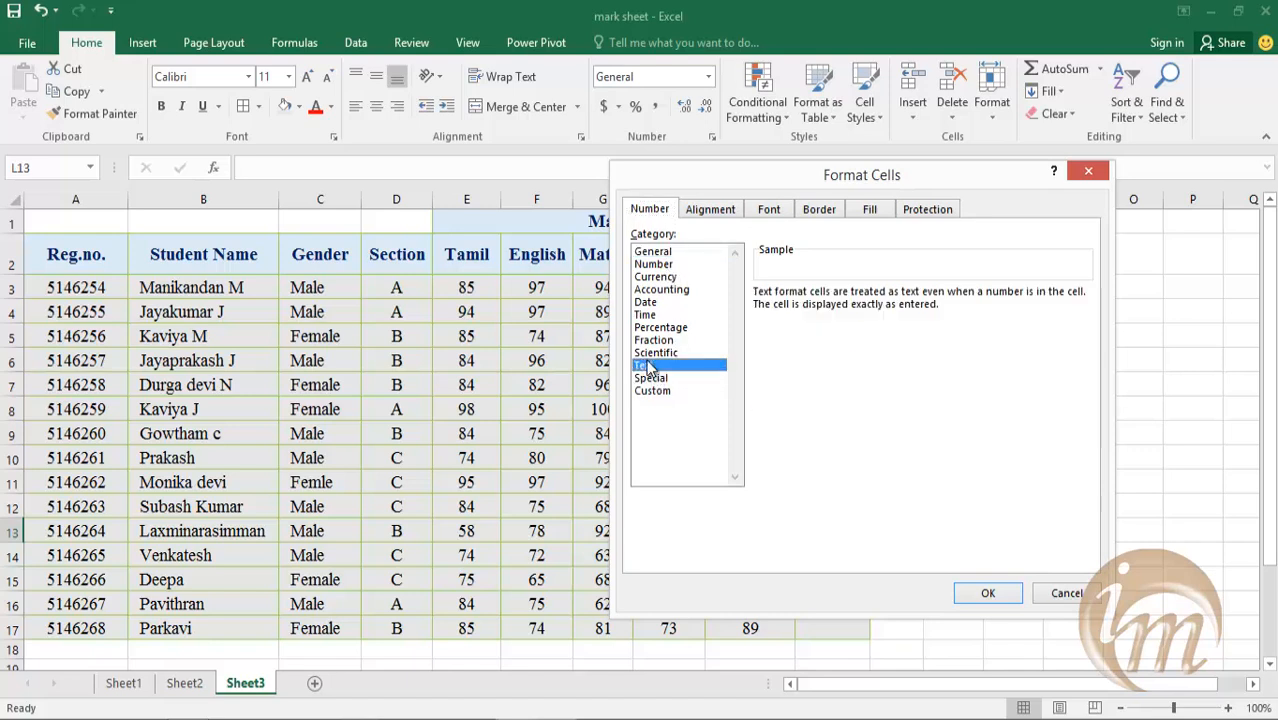
left_click(653, 379)
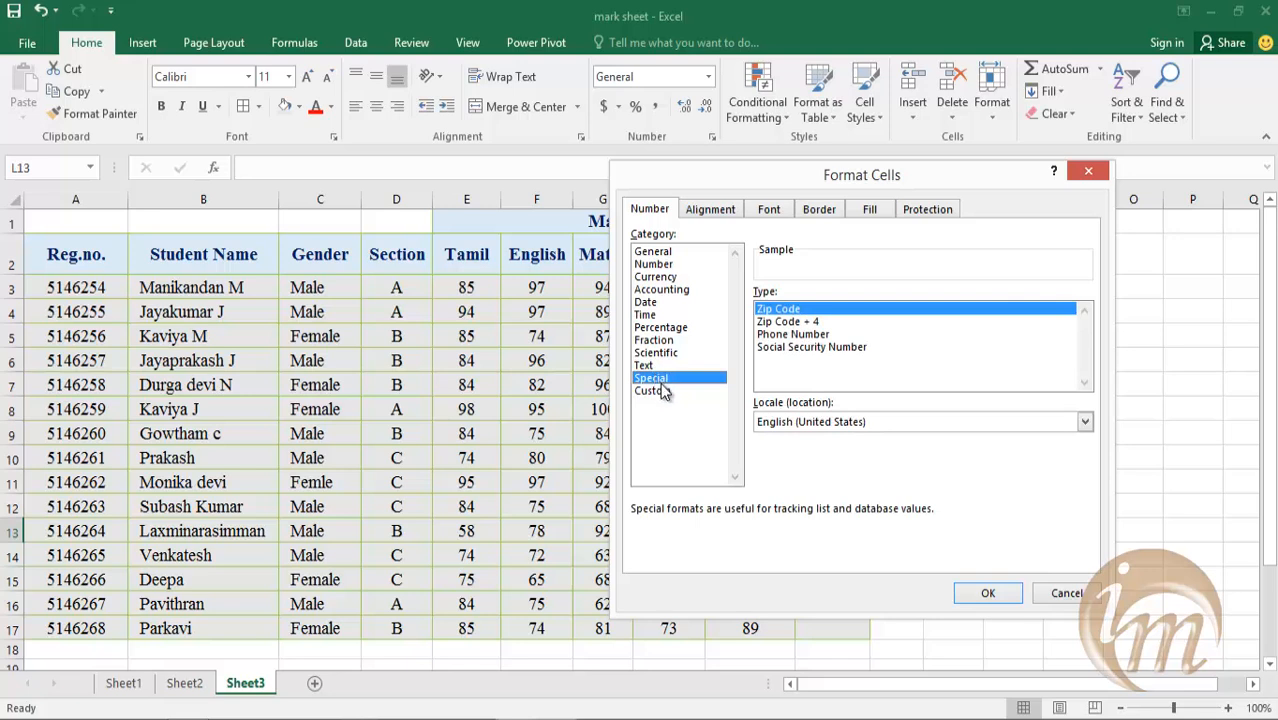
left_click(663, 392)
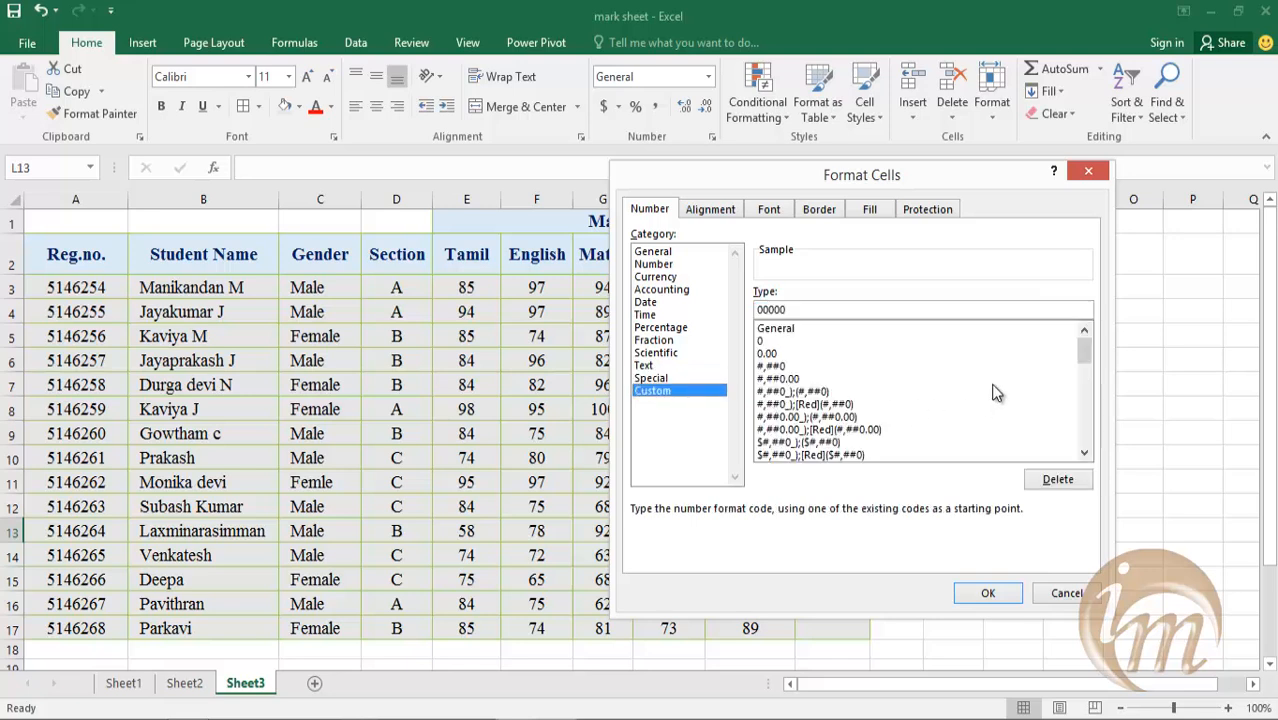
left_click_drag(1080, 360, 668, 415)
left_click(1077, 586)
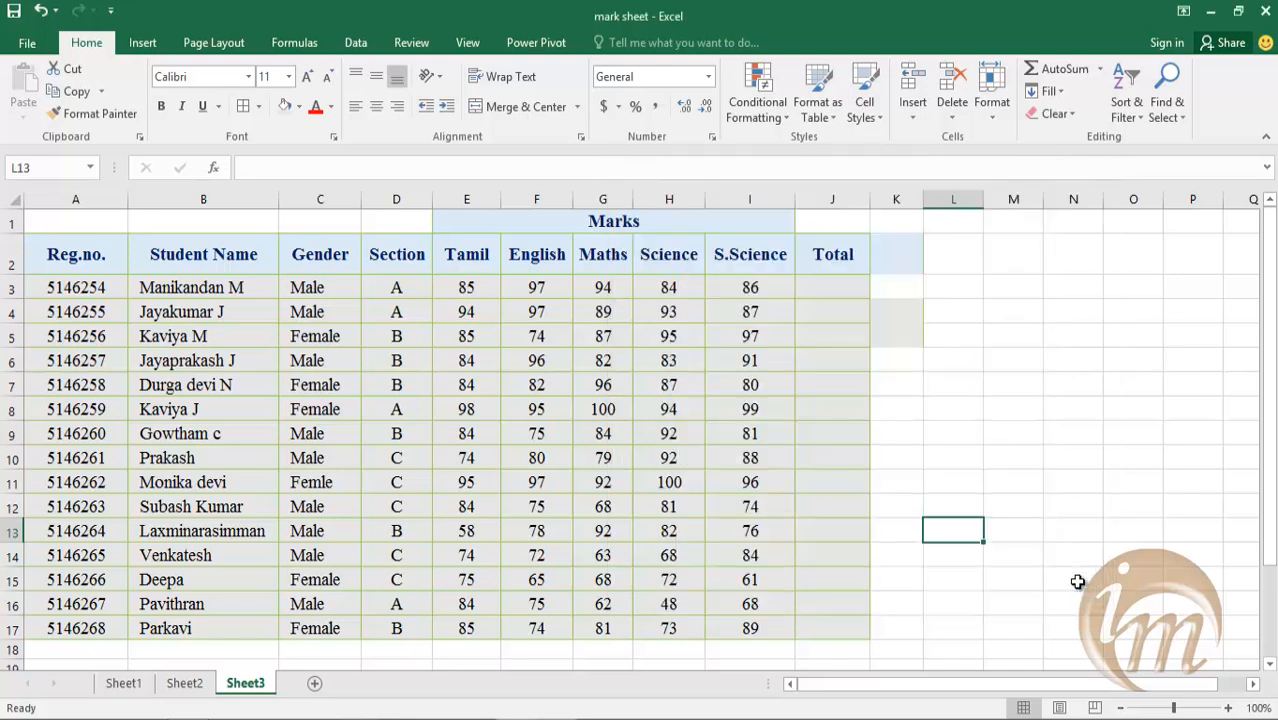